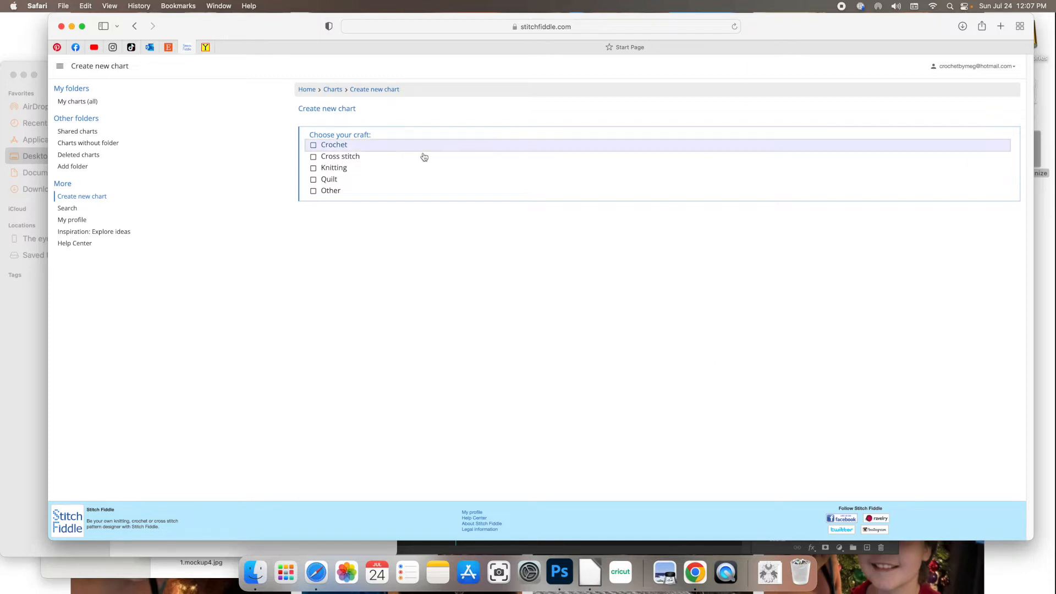
# Step: Start a new cross stitch chart with DMC floss from an empty chart for an own design
pyautogui.click(390, 160)
pyautogui.click(353, 186)
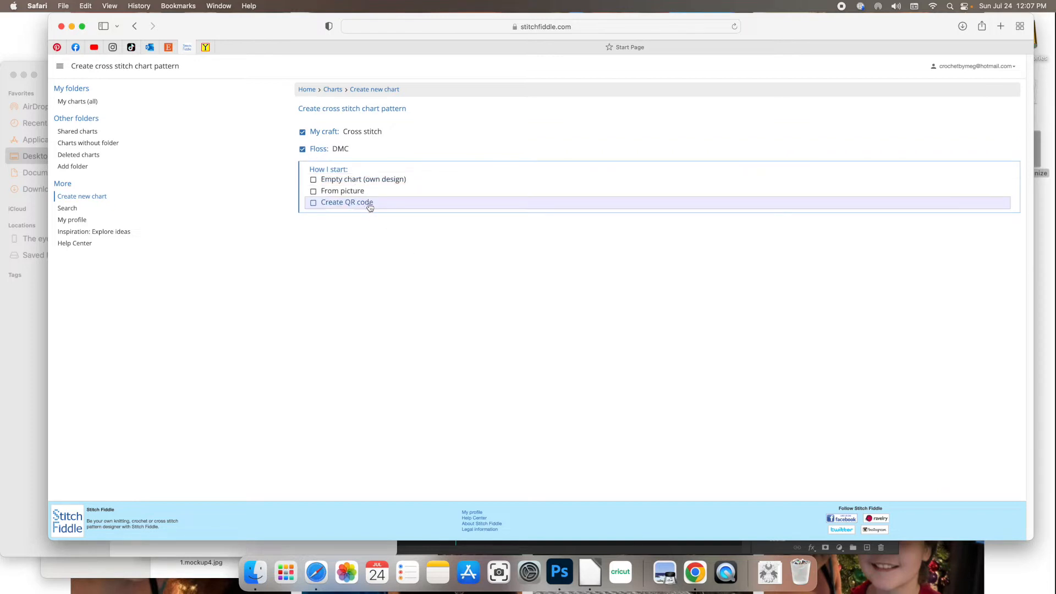
pyautogui.click(365, 179)
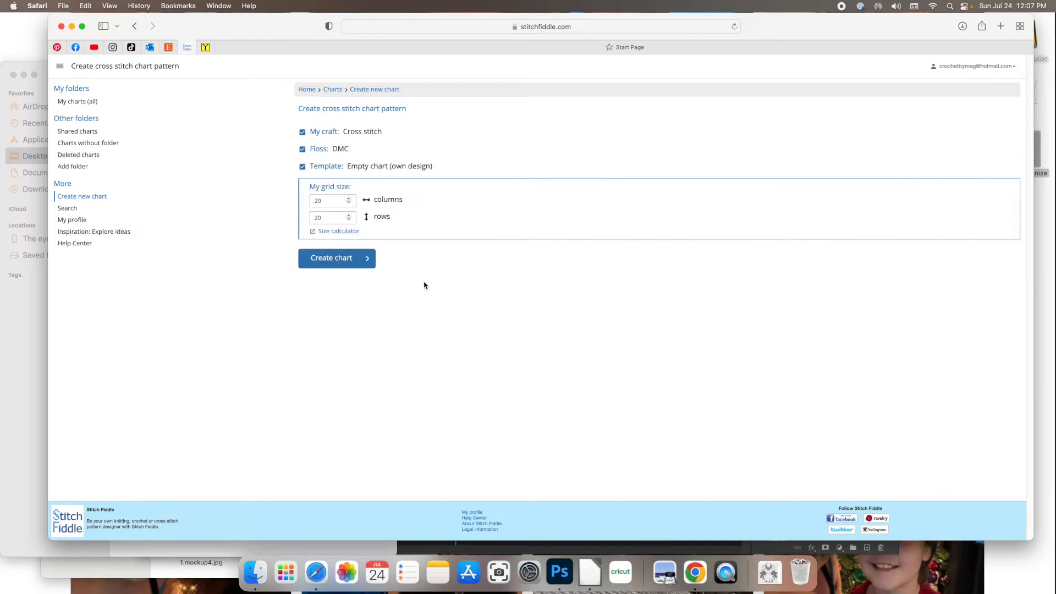
# Step: Set the grid size to 30 columns and 55 rows and create the chart
pyautogui.click(338, 202)
pyautogui.press('BackSpace')
pyautogui.press('BackSpace')
pyautogui.write('30')
pyautogui.click(326, 218)
pyautogui.press('BackSpace')
pyautogui.press('BackSpace')
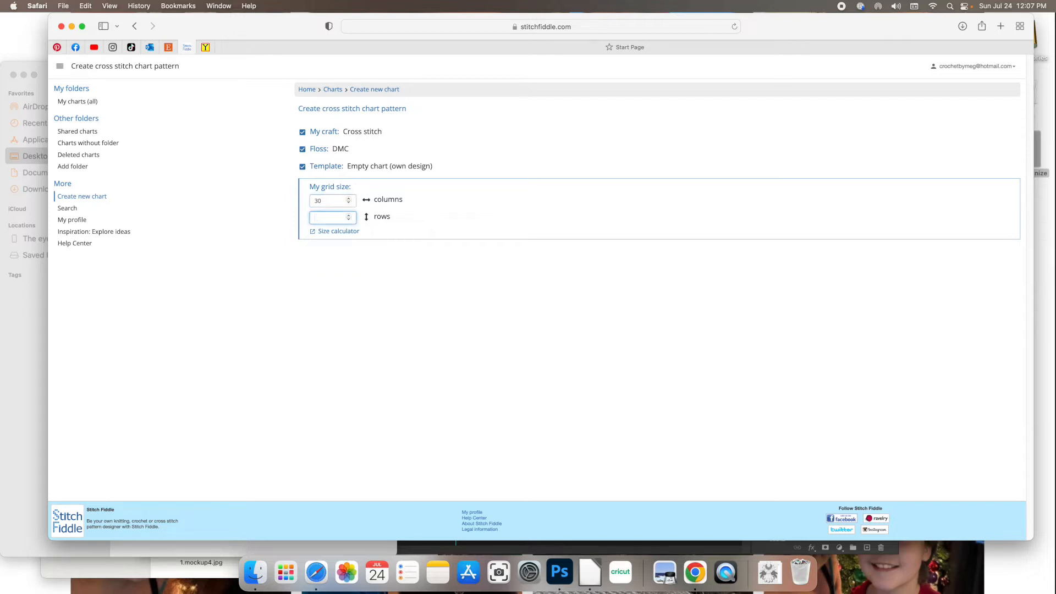
pyautogui.write('50')
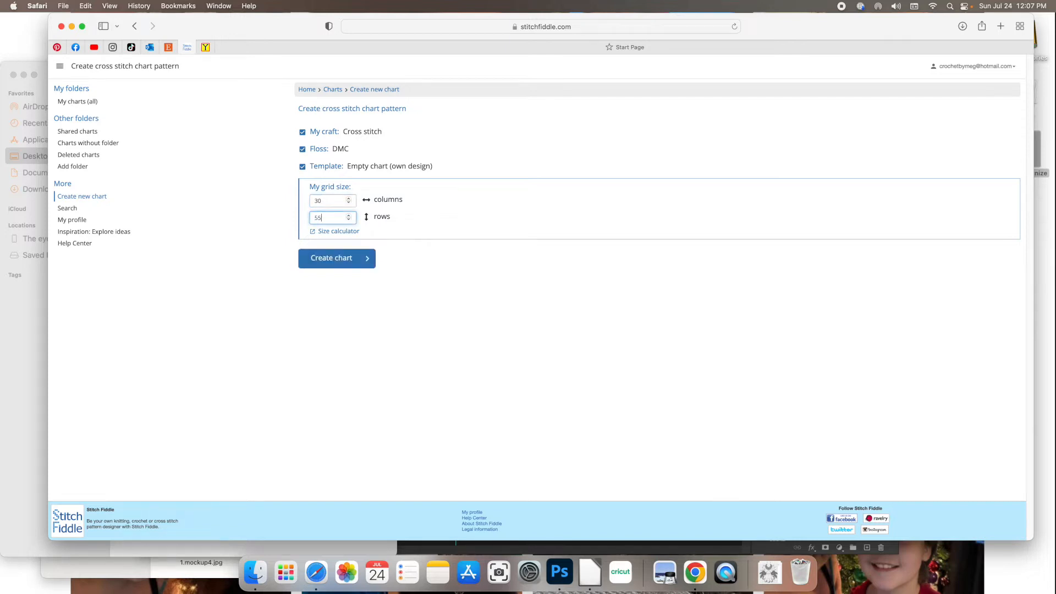
pyautogui.click(329, 256)
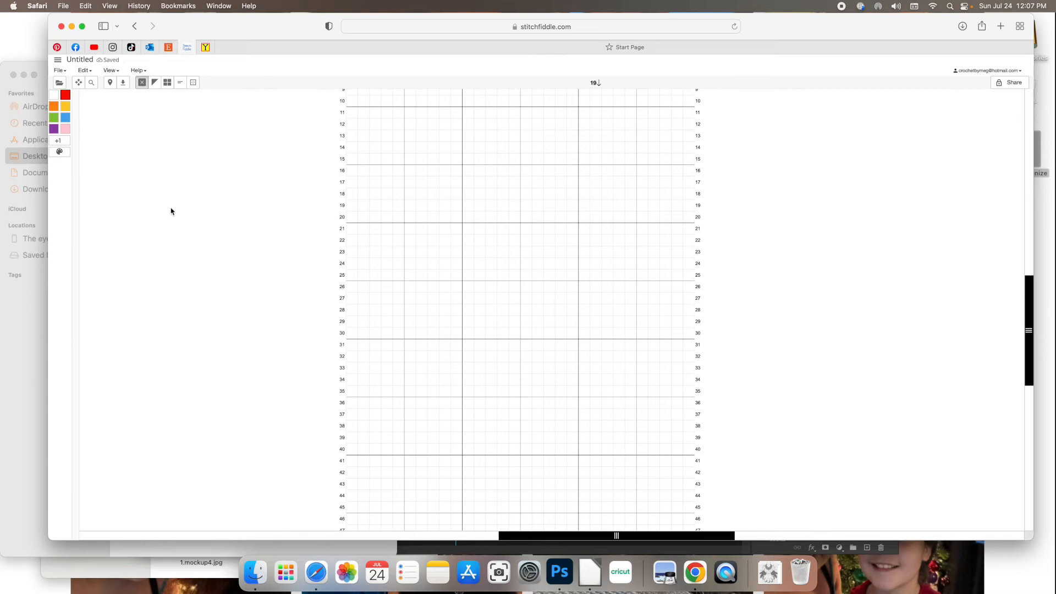
# Step: Zoom out and reposition the chart so the whole grid fits in view
pyautogui.scroll(3, 239, 240)
pyautogui.scroll(2, 238, 240)
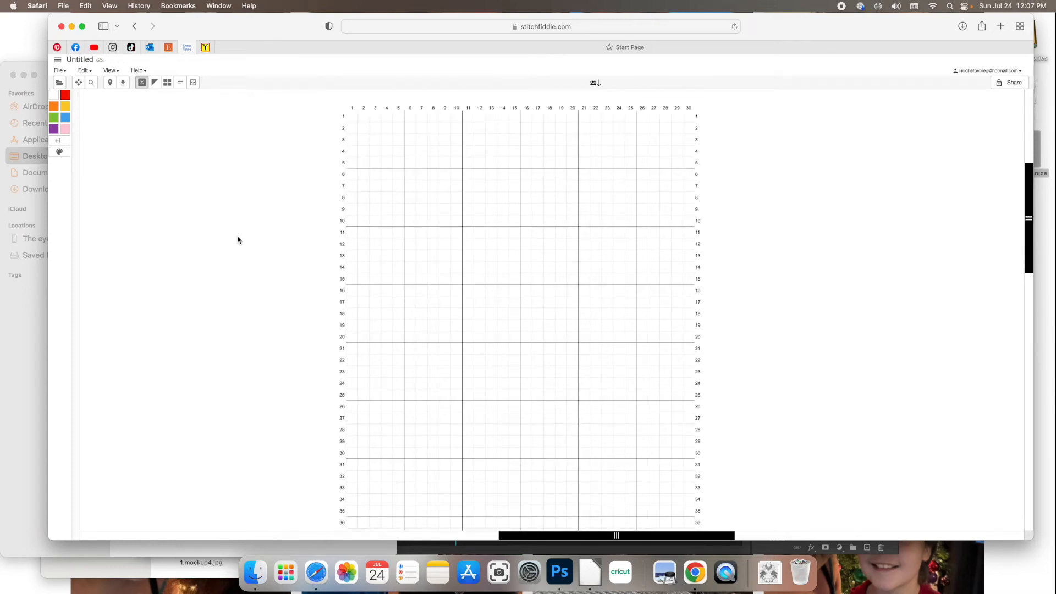
pyautogui.click(91, 84)
pyautogui.moveTo(472, 81); pyautogui.dragTo(452, 81)
pyautogui.click(641, 151)
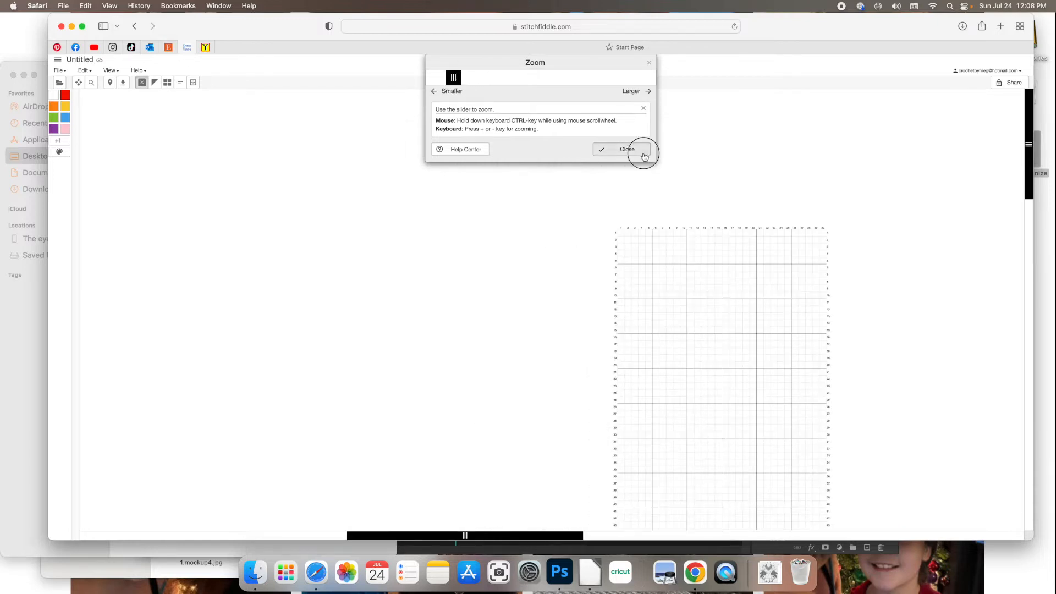
pyautogui.moveTo(495, 537); pyautogui.dragTo(659, 536)
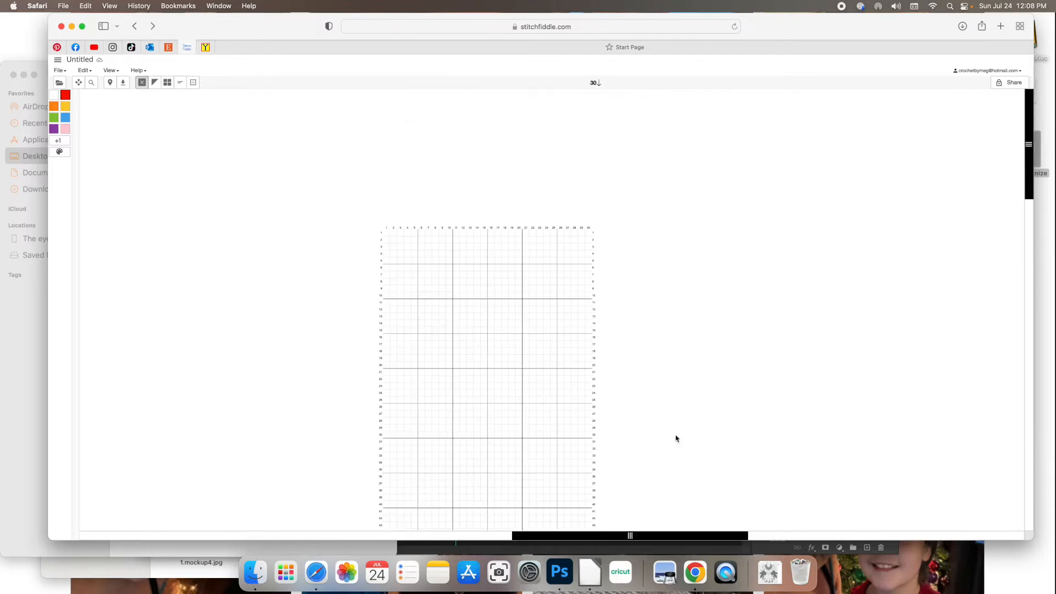
pyautogui.scroll(-3, 676, 437)
pyautogui.scroll(-4, 677, 437)
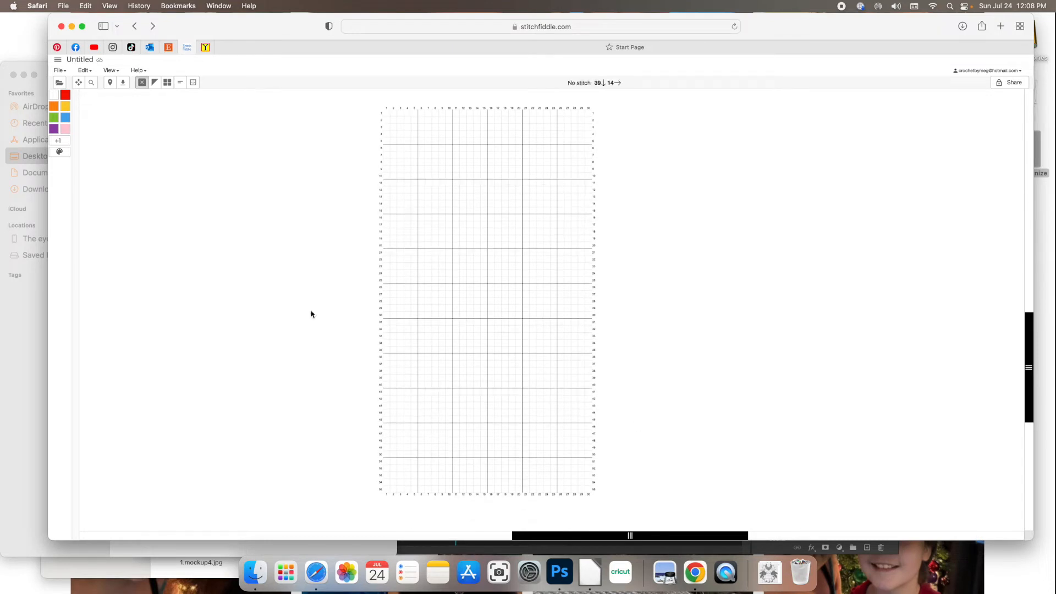
# Step: Remove the pink, purple, blue, green, yellow and orange floss colors from the palette
pyautogui.doubleClick(64, 129)
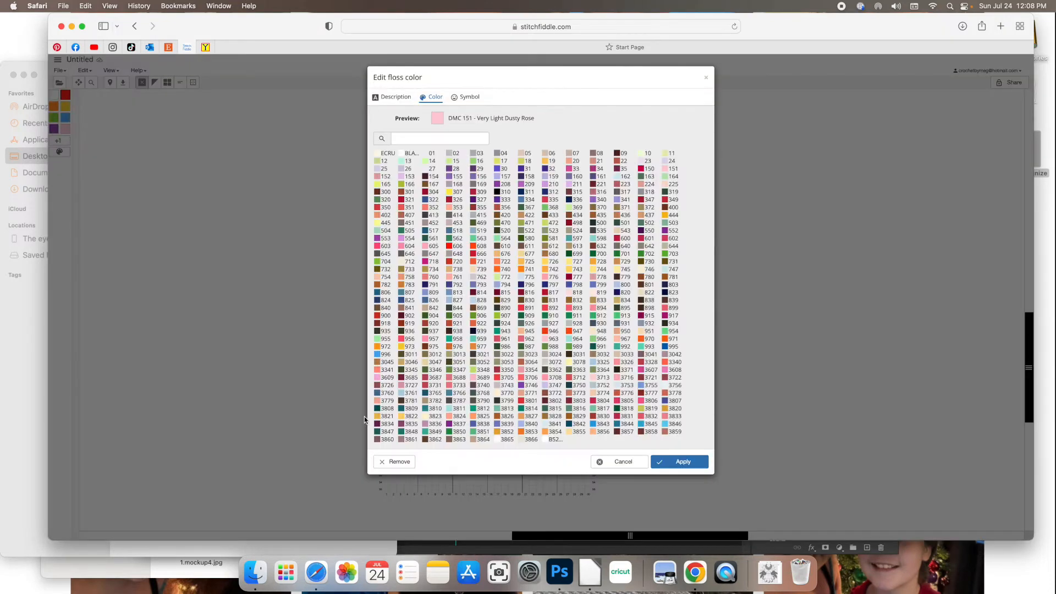
pyautogui.click(398, 462)
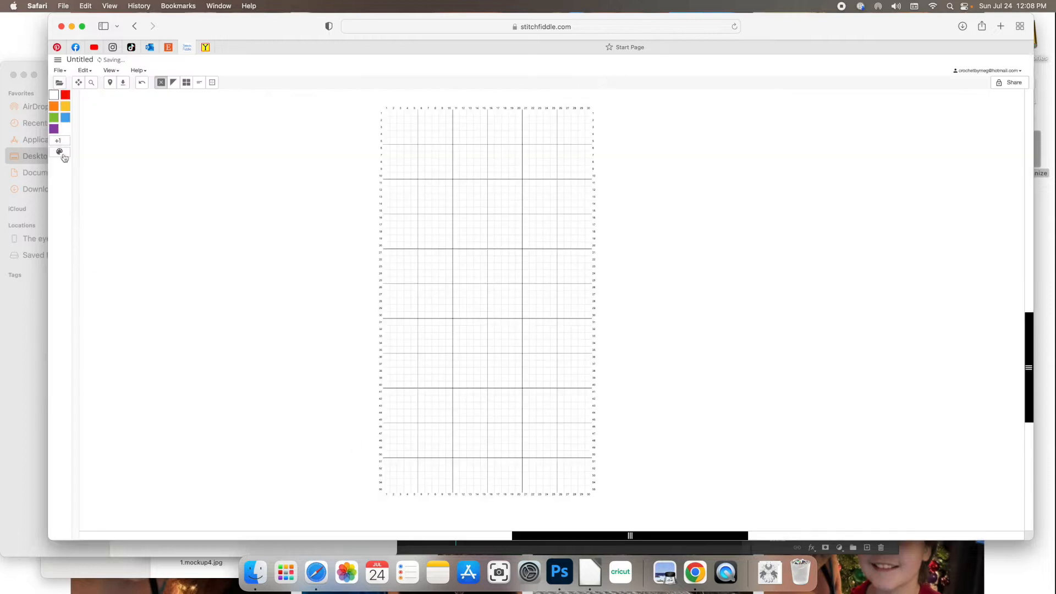
pyautogui.doubleClick(53, 128)
pyautogui.click(397, 462)
pyautogui.doubleClick(65, 117)
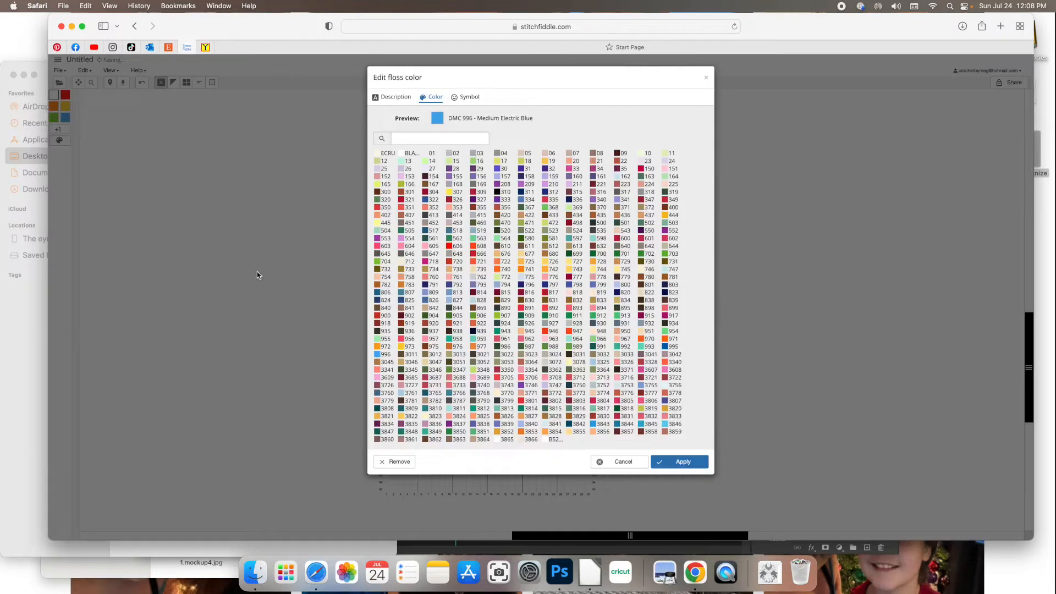
pyautogui.click(398, 461)
pyautogui.doubleClick(54, 118)
pyautogui.click(398, 461)
pyautogui.doubleClick(65, 106)
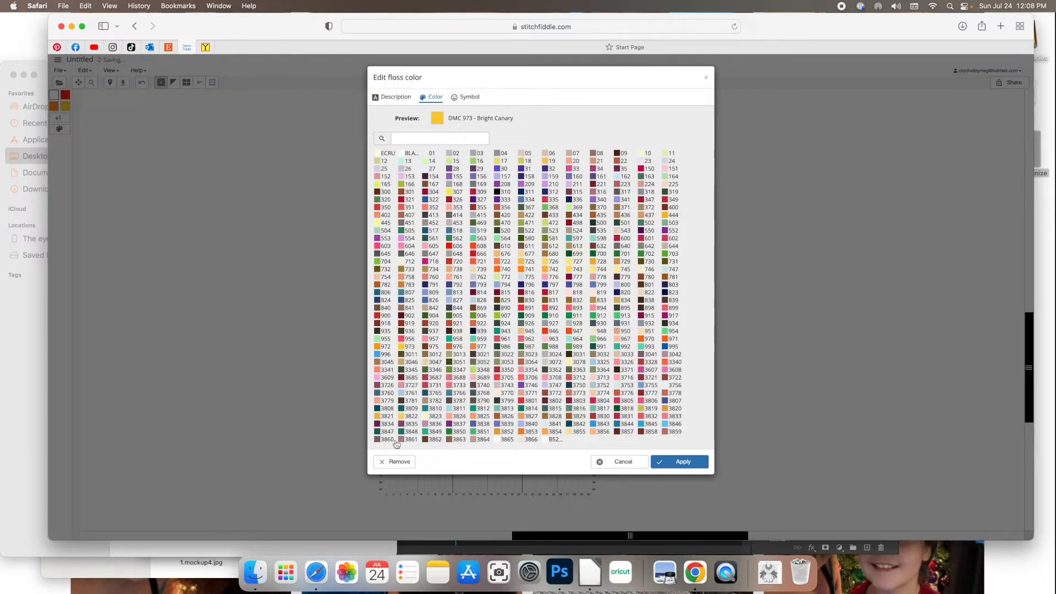
pyautogui.click(398, 462)
pyautogui.doubleClick(54, 106)
pyautogui.click(399, 461)
# Step: Change the red floss color to DMC 3799, Very Dark Pewter Gray
pyautogui.click(65, 96)
pyautogui.doubleClick(66, 96)
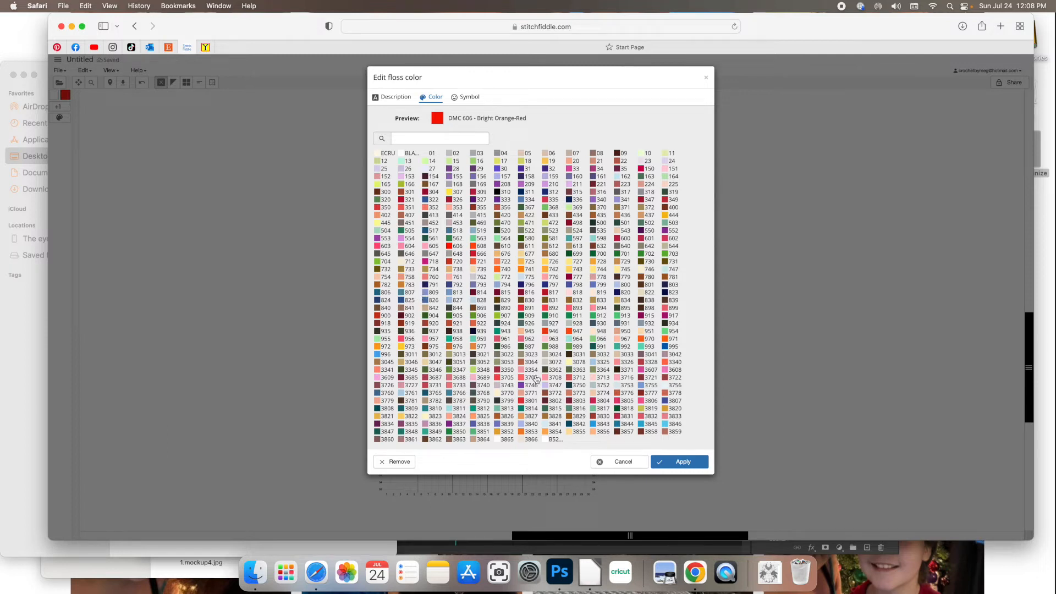
pyautogui.click(507, 401)
pyautogui.click(661, 465)
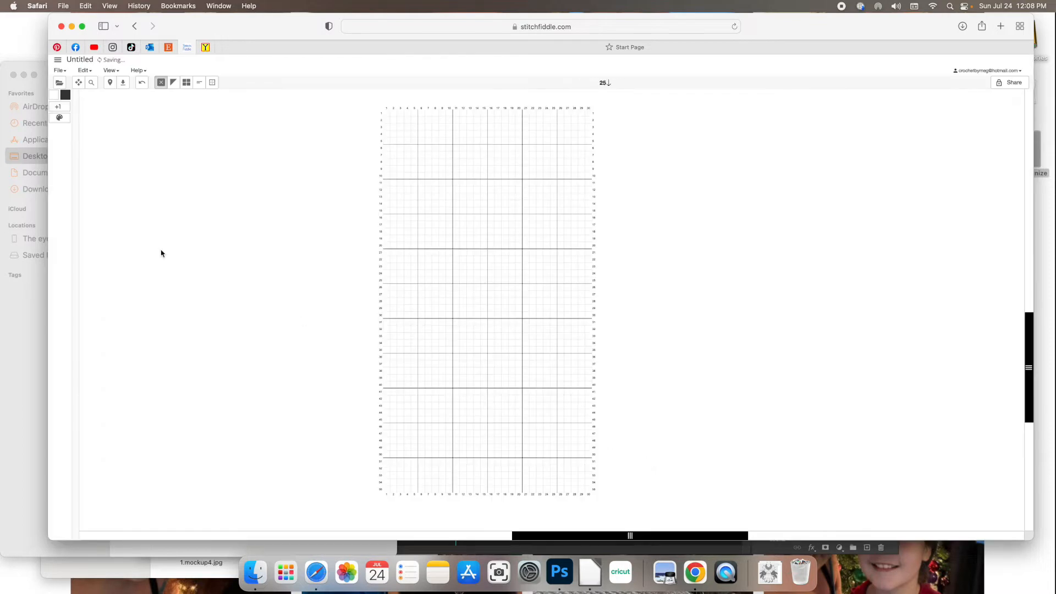
# Step: Add the white B52... floss and the gray DMC 03 floss to the palette
pyautogui.click(58, 106)
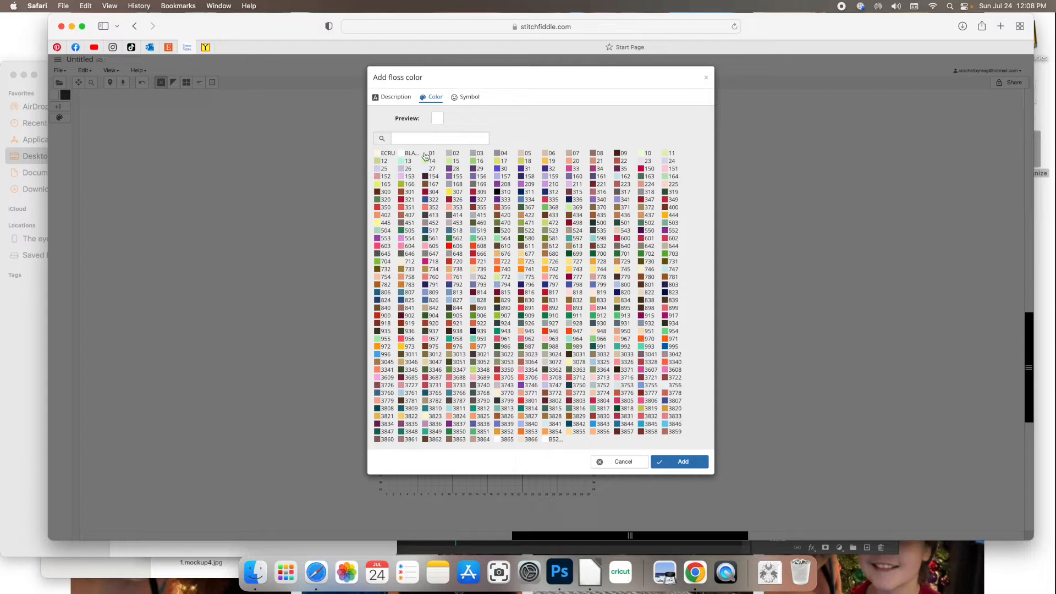
pyautogui.click(547, 439)
pyautogui.click(670, 467)
pyautogui.click(59, 117)
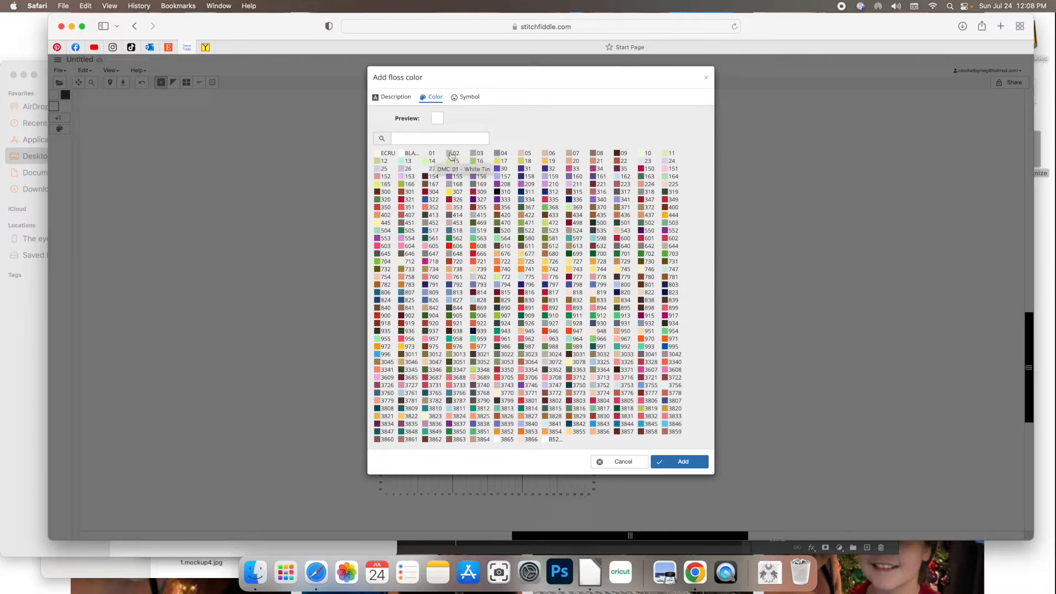
pyautogui.click(473, 153)
pyautogui.click(700, 462)
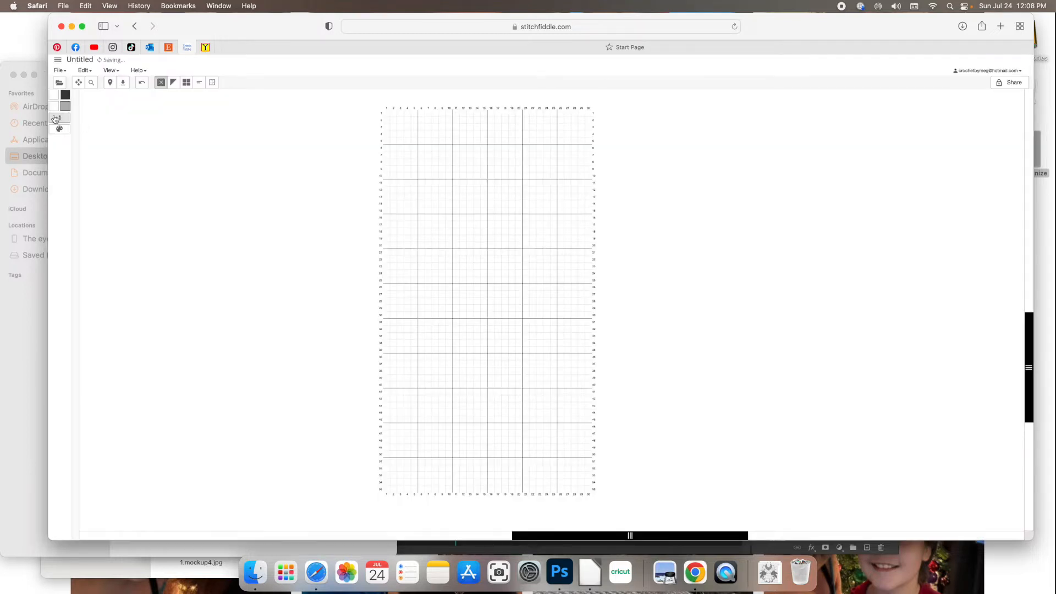
# Step: Add DMC 02 Tin and DMC 01 White Tin floss to the palette
pyautogui.click(58, 118)
pyautogui.click(452, 155)
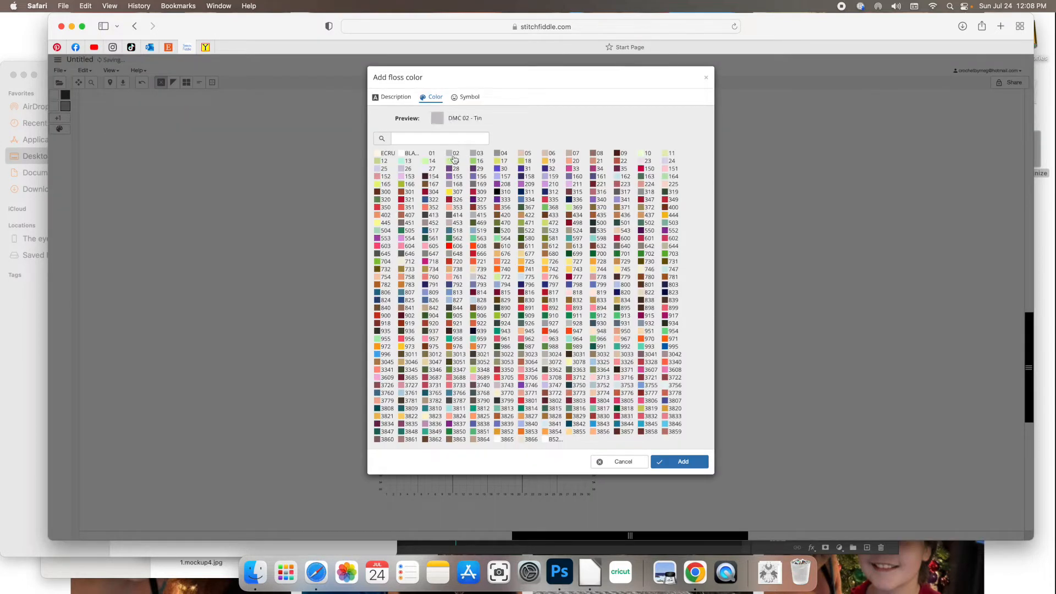
pyautogui.click(671, 464)
pyautogui.click(58, 129)
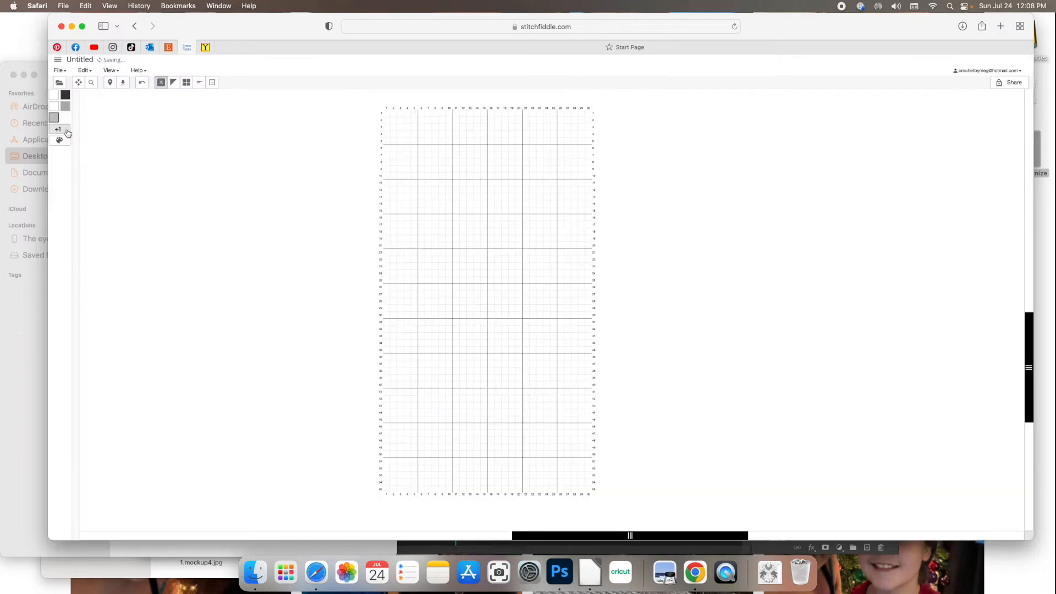
pyautogui.click(430, 155)
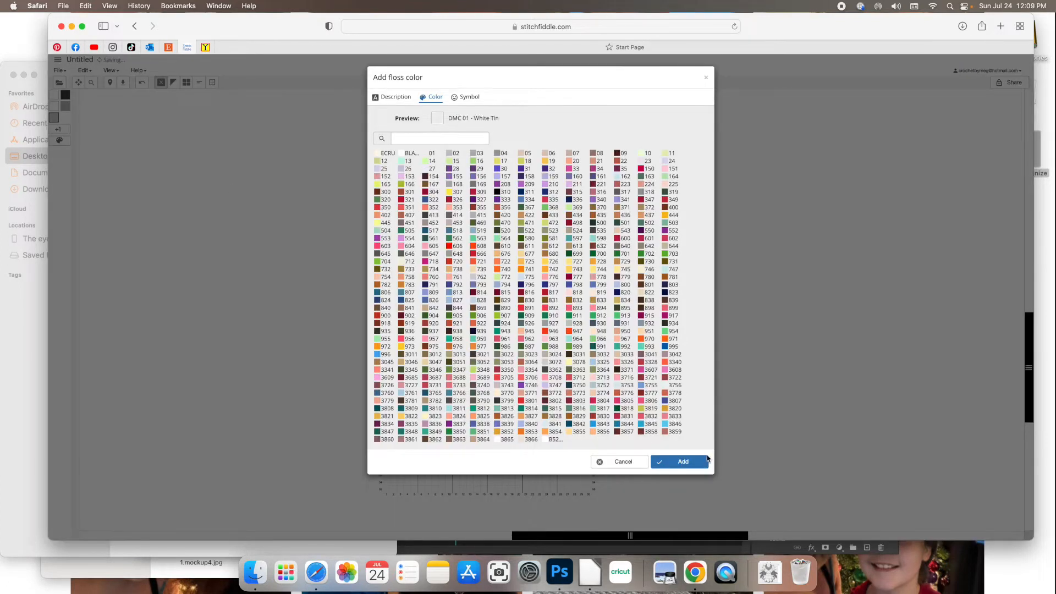
pyautogui.click(691, 462)
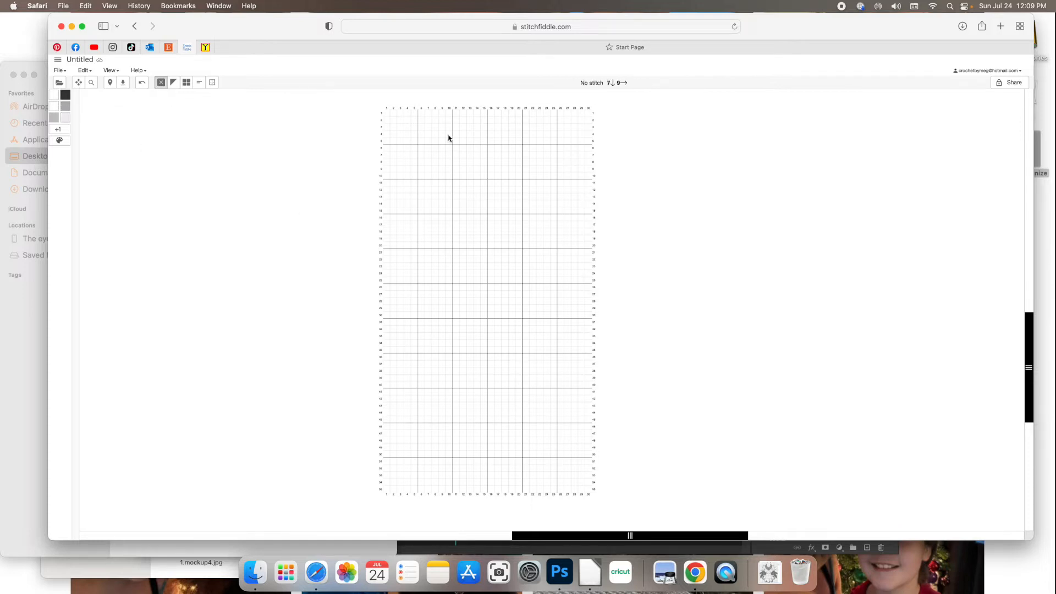
# Step: Draw the outer and inner curves of a half crescent moon in DMC 3799 from about row 5 to the right edge, and fill the shape
pyautogui.moveTo(504, 142)
pyautogui.mouseDown()
pyautogui.moveTo(467, 182)
pyautogui.moveTo(464, 285)
pyautogui.moveTo(515, 351)
pyautogui.moveTo(590, 384)
pyautogui.mouseUp()
pyautogui.moveTo(501, 142)
pyautogui.mouseDown()
pyautogui.moveTo(437, 214)
pyautogui.moveTo(422, 315)
pyautogui.moveTo(442, 395)
pyautogui.moveTo(502, 456)
pyautogui.moveTo(598, 492)
pyautogui.mouseUp()
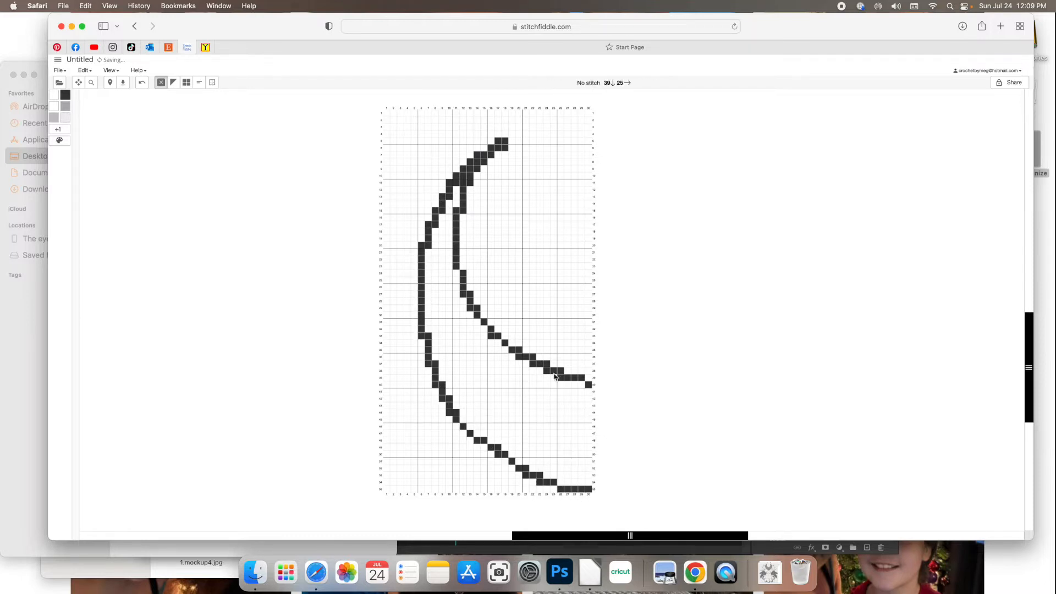
pyautogui.moveTo(567, 371); pyautogui.dragTo(587, 378)
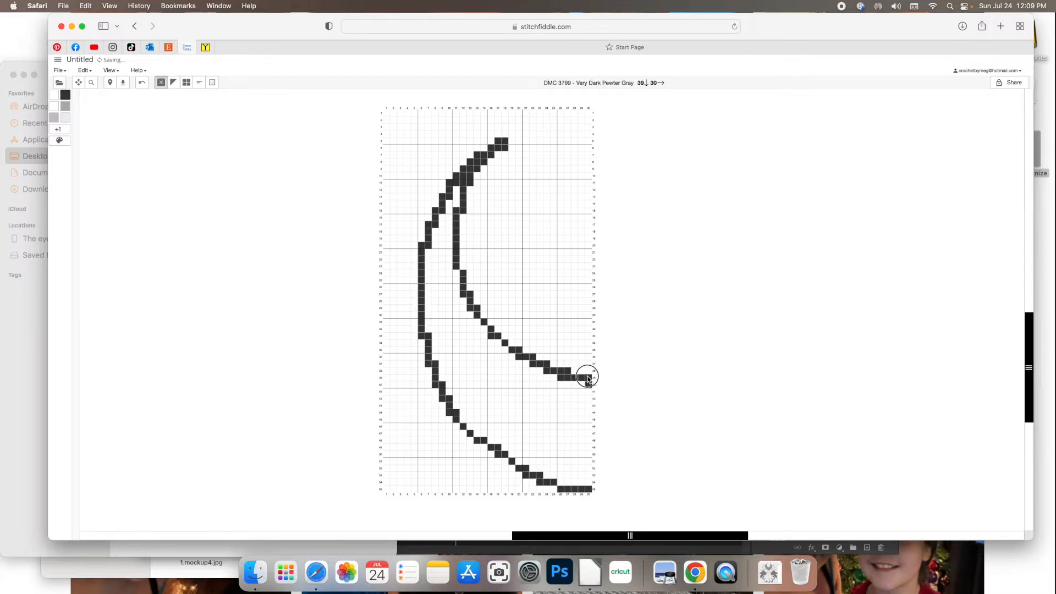
pyautogui.rightClick(510, 373)
pyautogui.click(528, 406)
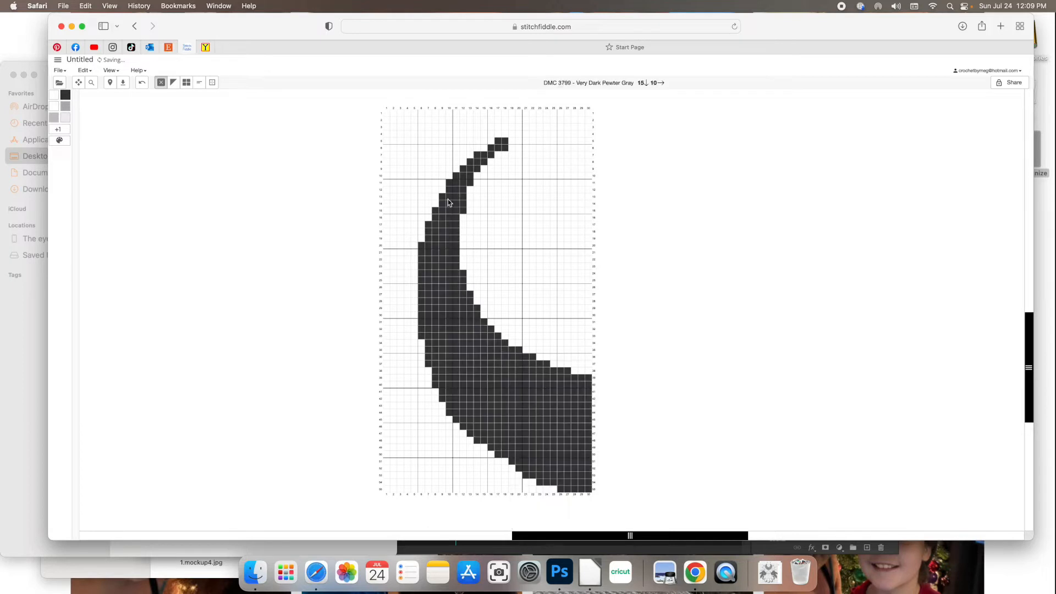
# Step: Smooth the crescent by adding dark cells near its tip and inner curve and erasing stray cells along its lower outer curve
pyautogui.moveTo(488, 146); pyautogui.dragTo(483, 152)
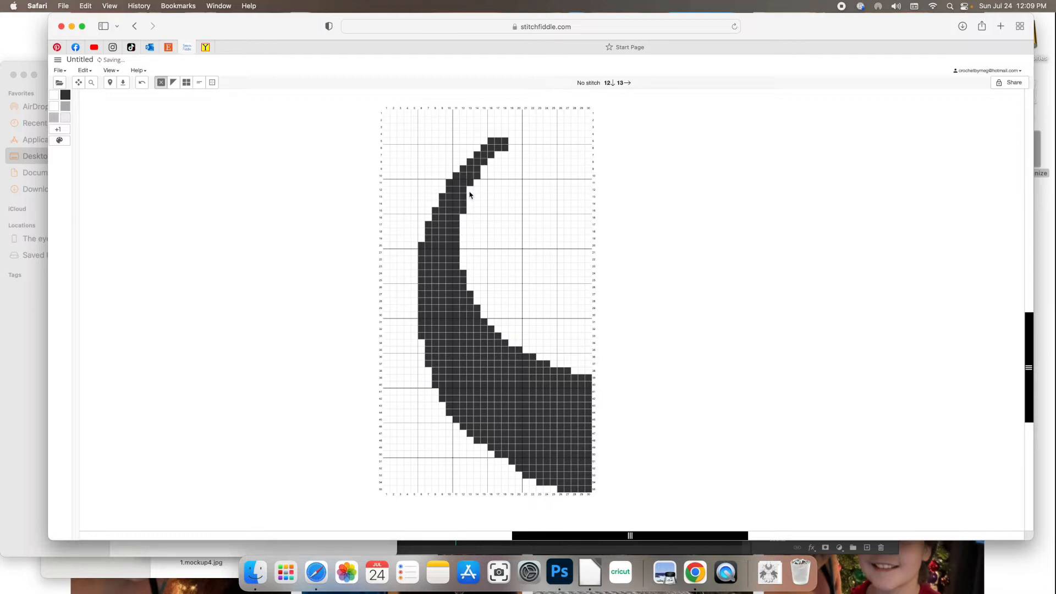
pyautogui.click(463, 221)
pyautogui.click(463, 266)
pyautogui.click(54, 94)
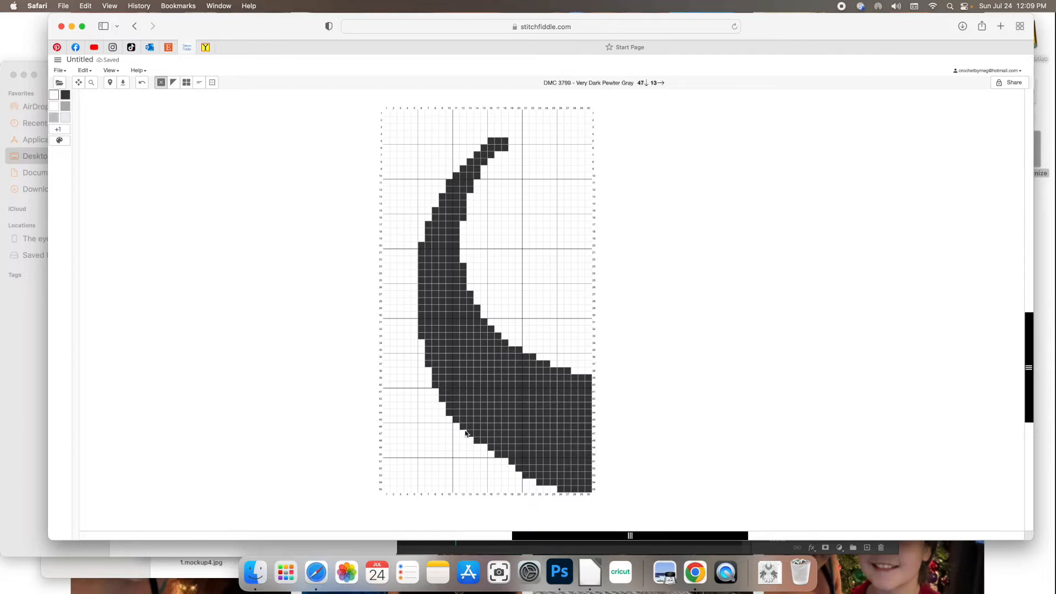
pyautogui.moveTo(449, 418)
pyautogui.mouseDown()
pyautogui.moveTo(479, 463)
pyautogui.moveTo(456, 423)
pyautogui.moveTo(495, 462)
pyautogui.mouseUp()
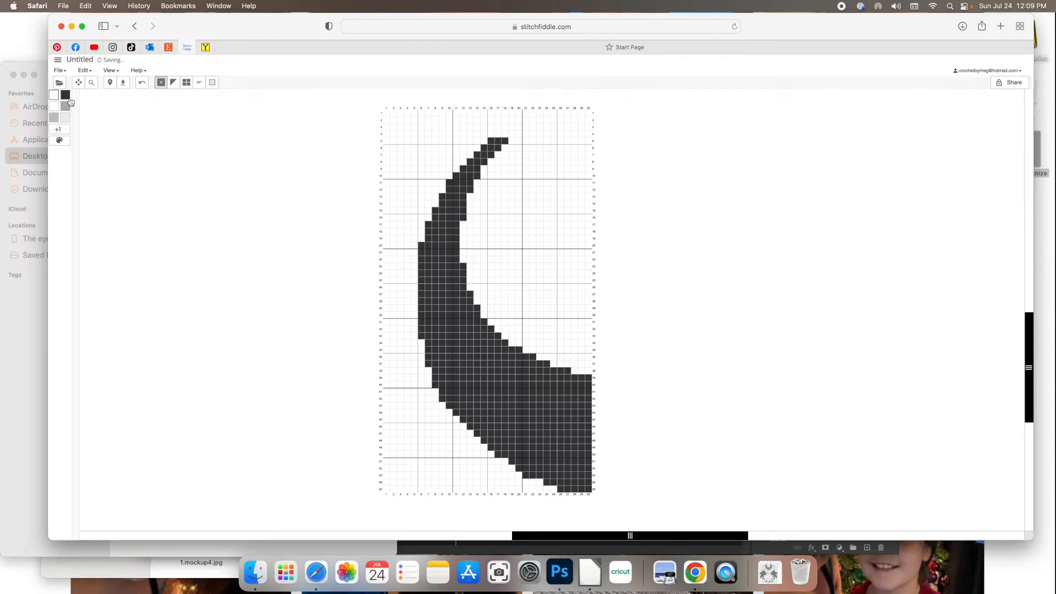
# Step: Fill out the stepped lower outer edge of the crescent with dark gray cells down to the bottom row
pyautogui.click(93, 85)
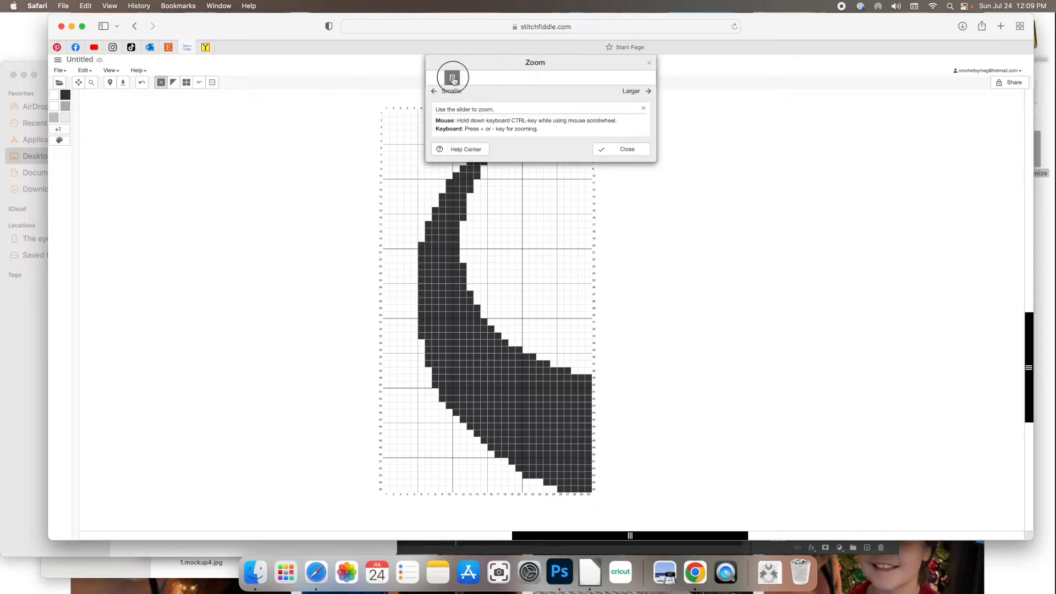
pyautogui.moveTo(454, 78); pyautogui.dragTo(443, 79)
pyautogui.click(618, 149)
pyautogui.moveTo(525, 536); pyautogui.dragTo(660, 473)
pyautogui.scroll(-2, 670, 418)
pyautogui.scroll(-4, 670, 418)
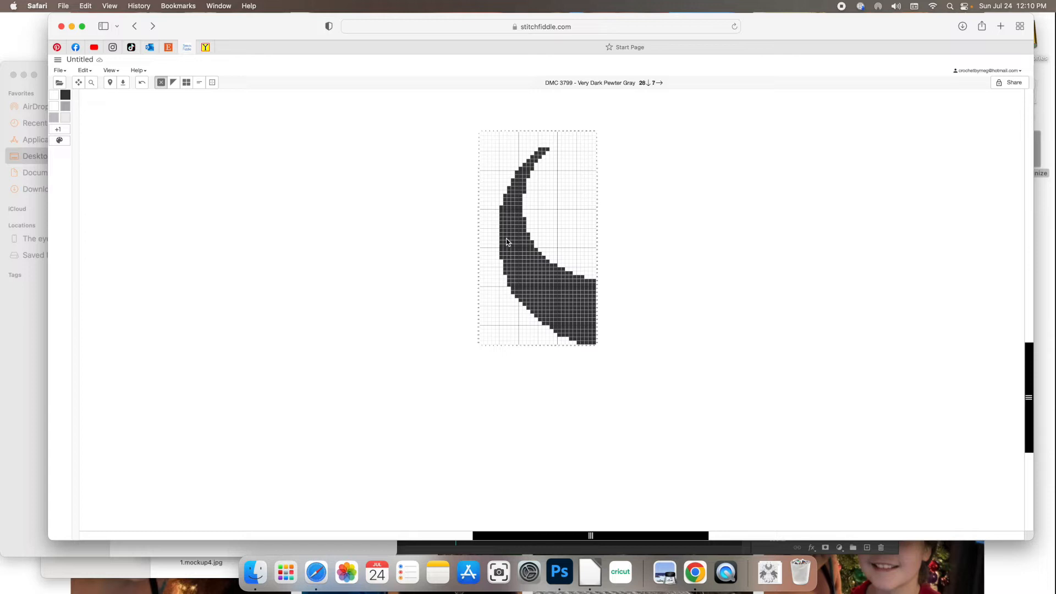
pyautogui.moveTo(502, 236)
pyautogui.mouseDown()
pyautogui.moveTo(513, 291)
pyautogui.moveTo(567, 338)
pyautogui.mouseUp()
pyautogui.click(506, 268)
pyautogui.moveTo(506, 268)
pyautogui.mouseDown()
pyautogui.moveTo(531, 313)
pyautogui.moveTo(588, 351)
pyautogui.mouseUp()
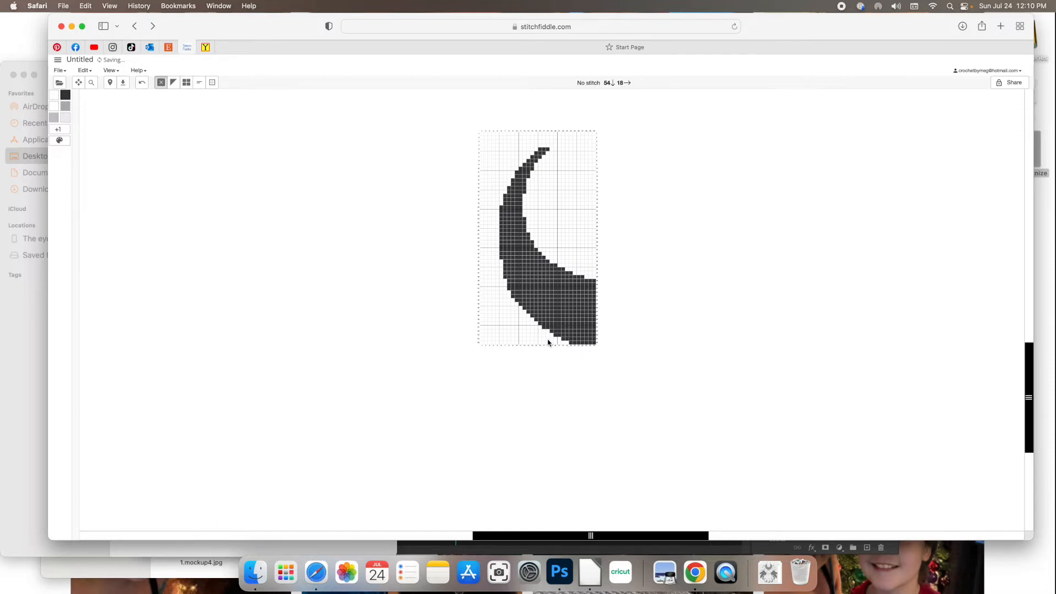
# Step: Select the area containing the crescent, move it up about three rows, and apply the move
pyautogui.click(213, 83)
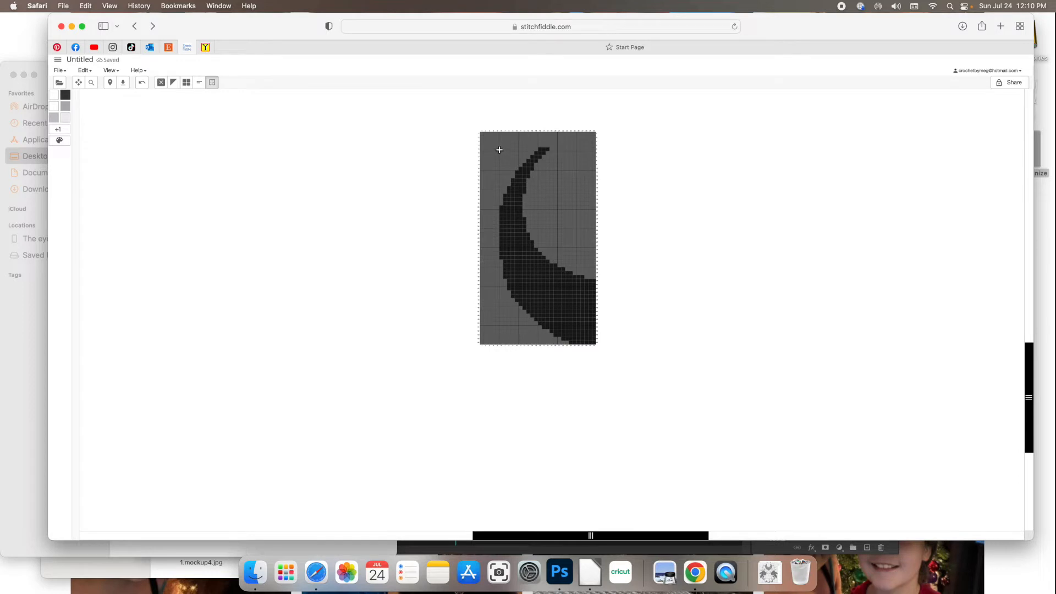
pyautogui.moveTo(499, 147); pyautogui.dragTo(574, 309)
pyautogui.rightClick(596, 346)
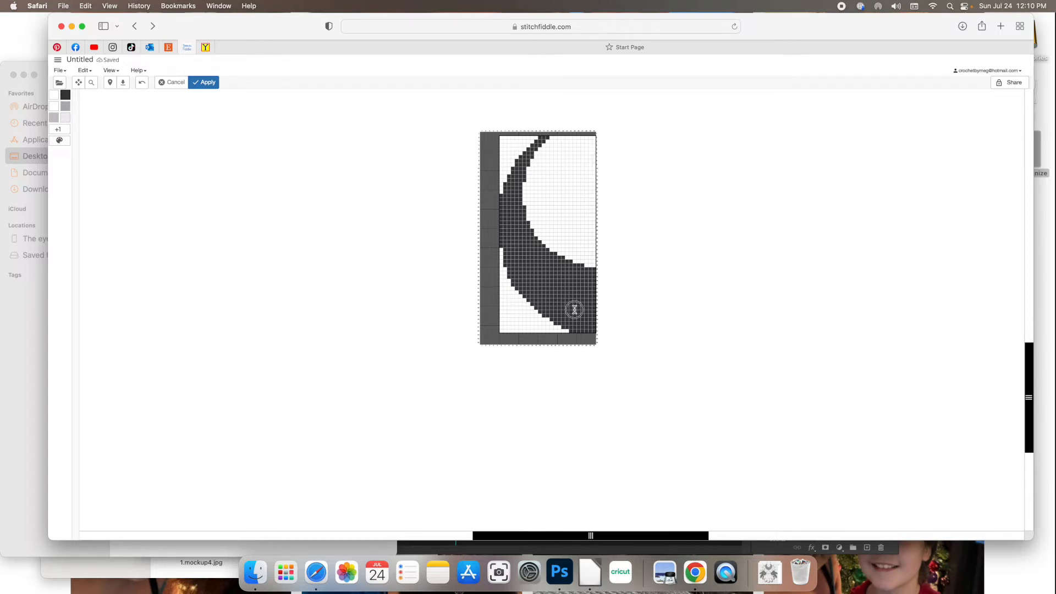
pyautogui.click(208, 83)
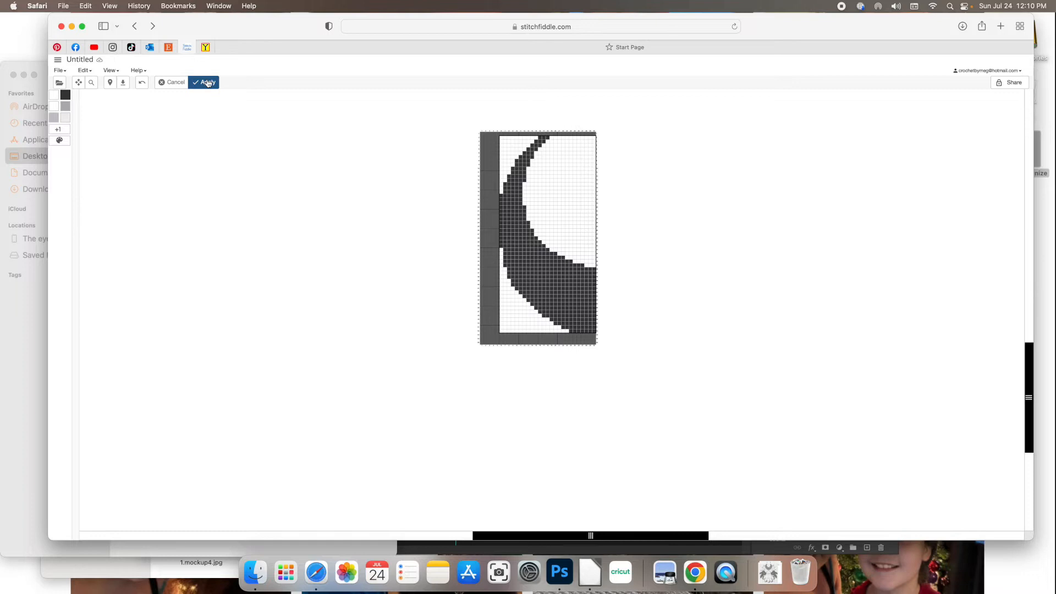
pyautogui.click(208, 83)
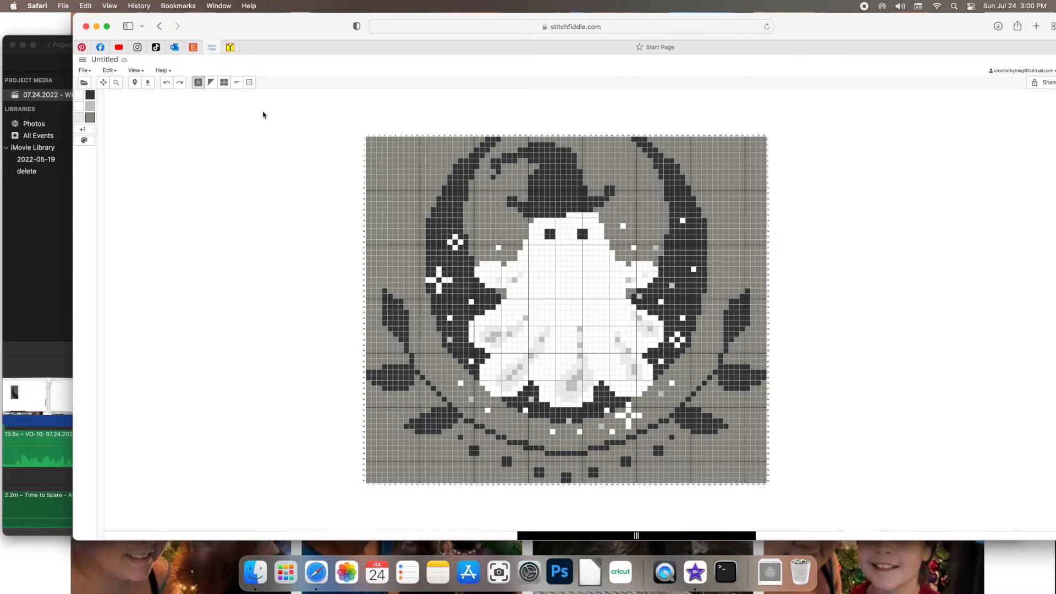
# Step: Try moving the selected 23 × 14 area around the witch hat down onto the moon's inner side in the finished chart
pyautogui.click(249, 82)
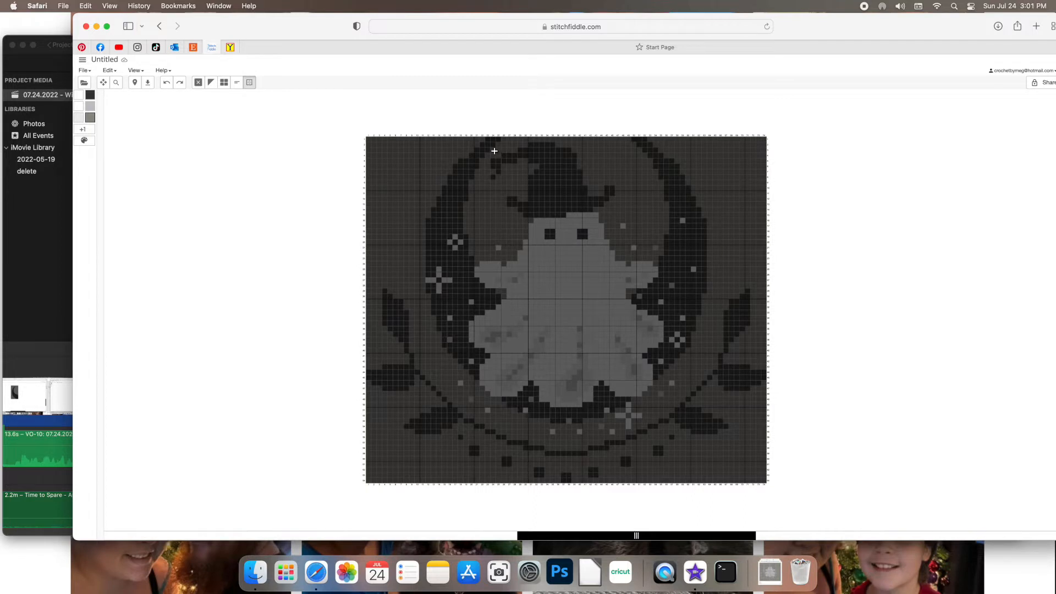
pyautogui.moveTo(492, 144); pyautogui.dragTo(610, 214)
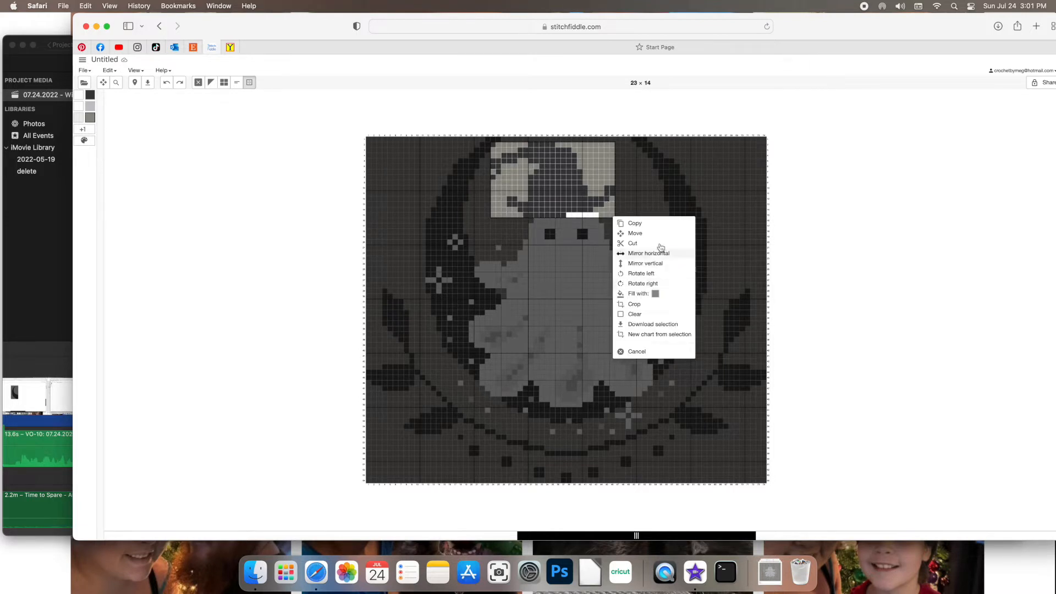
pyautogui.click(640, 234)
pyautogui.moveTo(543, 177); pyautogui.dragTo(431, 279)
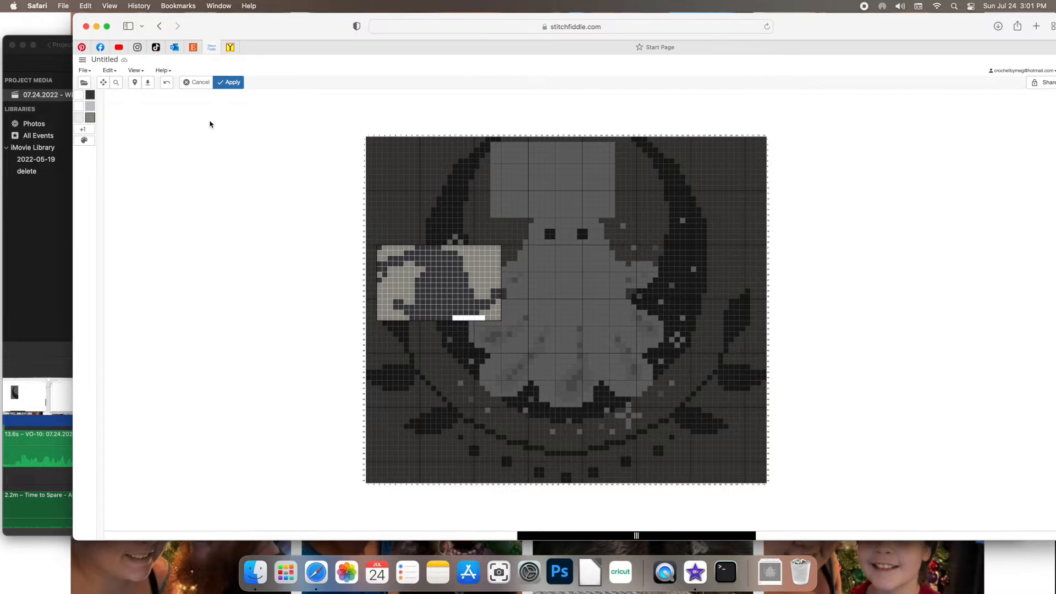
pyautogui.click(196, 82)
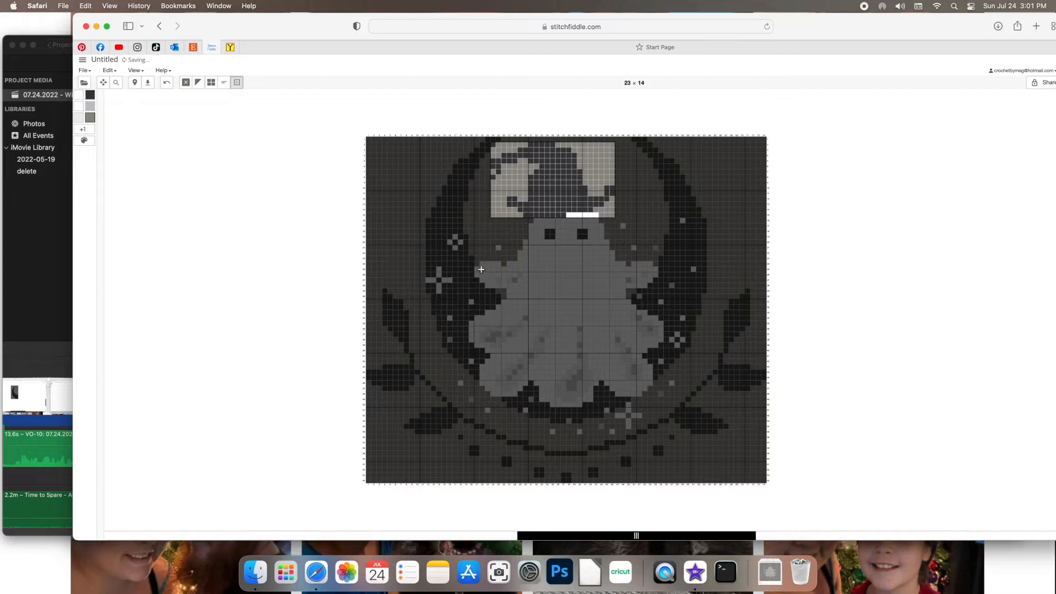
pyautogui.click(583, 322)
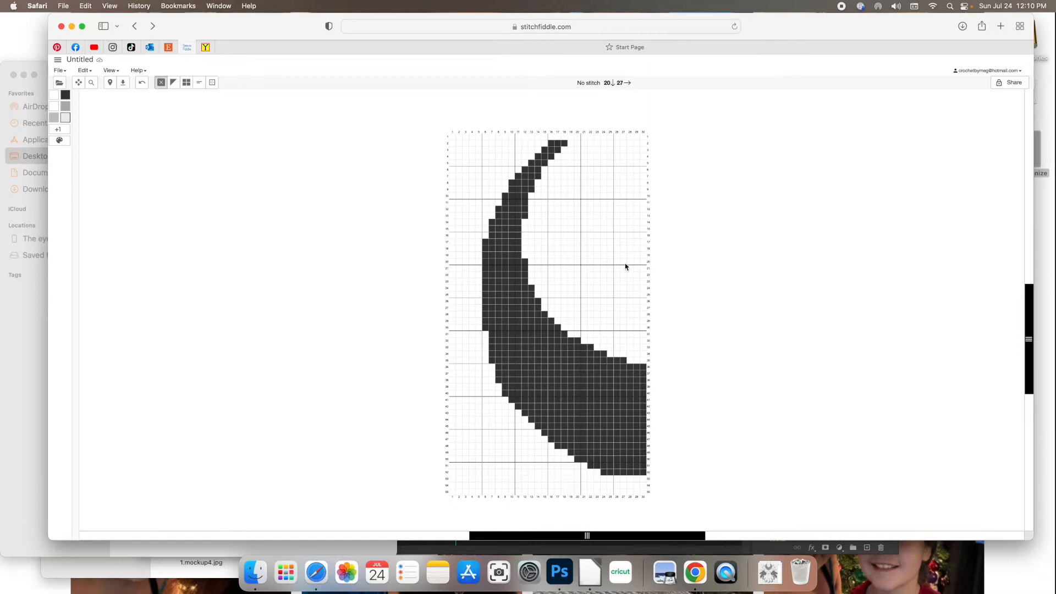
# Step: Draw the half ghost's outline in DMC 01 White Tin over the crescent and fill its body with the same color
pyautogui.moveTo(644, 225)
pyautogui.mouseDown()
pyautogui.moveTo(583, 296)
pyautogui.moveTo(556, 305)
pyautogui.moveTo(586, 320)
pyautogui.moveTo(529, 382)
pyautogui.moveTo(559, 398)
pyautogui.moveTo(547, 441)
pyautogui.moveTo(558, 450)
pyautogui.moveTo(604, 436)
pyautogui.moveTo(623, 458)
pyautogui.moveTo(647, 454)
pyautogui.mouseUp()
pyautogui.rightClick(611, 391)
pyautogui.click(641, 412)
pyautogui.rightClick(609, 305)
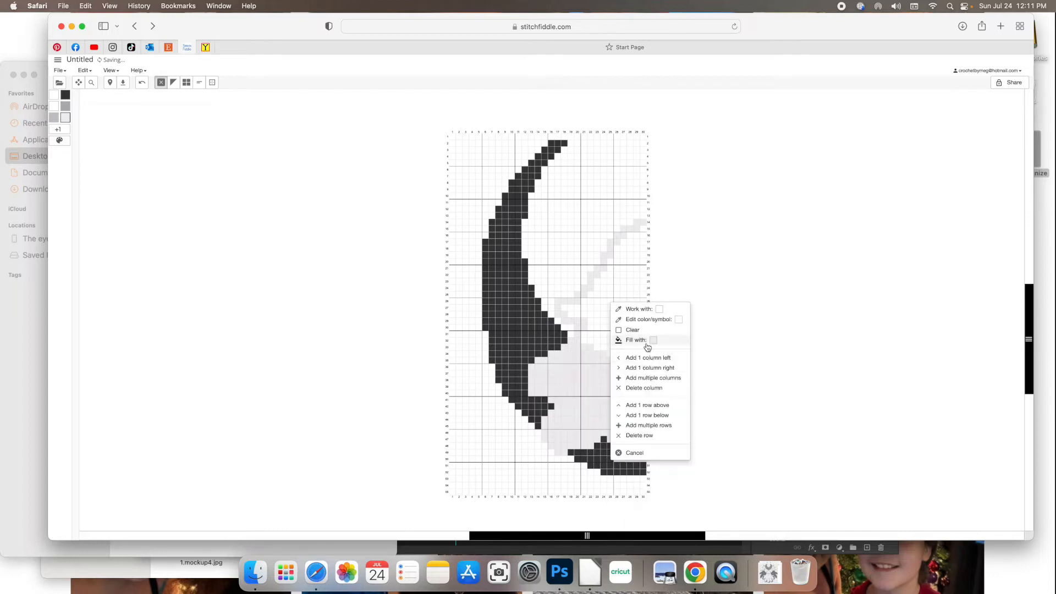
pyautogui.click(639, 339)
# Step: Extend the ghost's head upward, its arm toward the crescent, and its lower hem with DMC 01 White Tin cells
pyautogui.moveTo(642, 218)
pyautogui.mouseDown()
pyautogui.moveTo(622, 234)
pyautogui.moveTo(636, 207)
pyautogui.mouseUp()
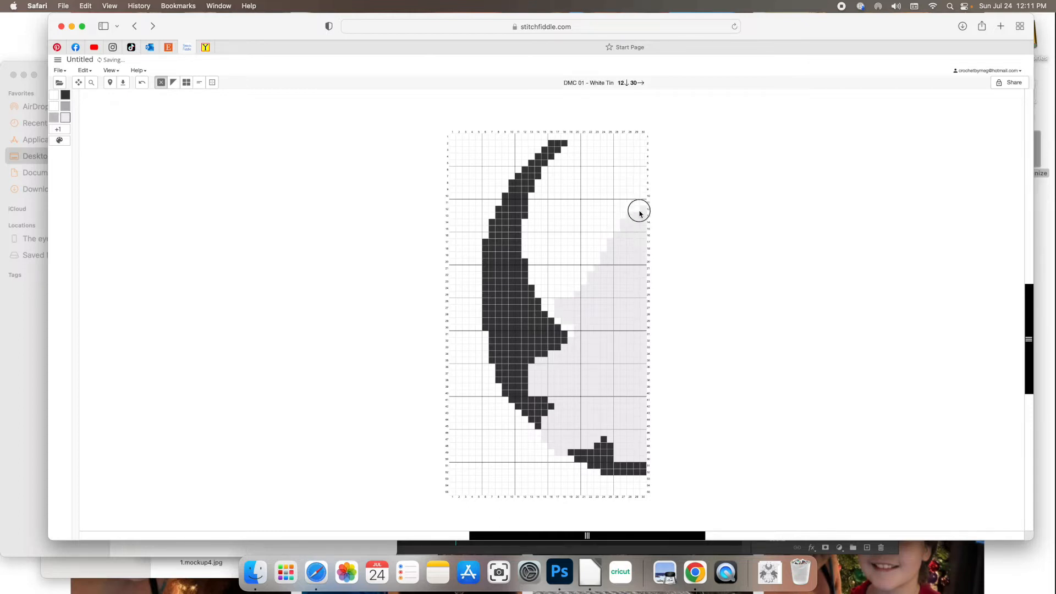
pyautogui.moveTo(570, 301)
pyautogui.mouseDown()
pyautogui.moveTo(546, 302)
pyautogui.moveTo(552, 313)
pyautogui.moveTo(561, 297)
pyautogui.moveTo(561, 324)
pyautogui.mouseUp()
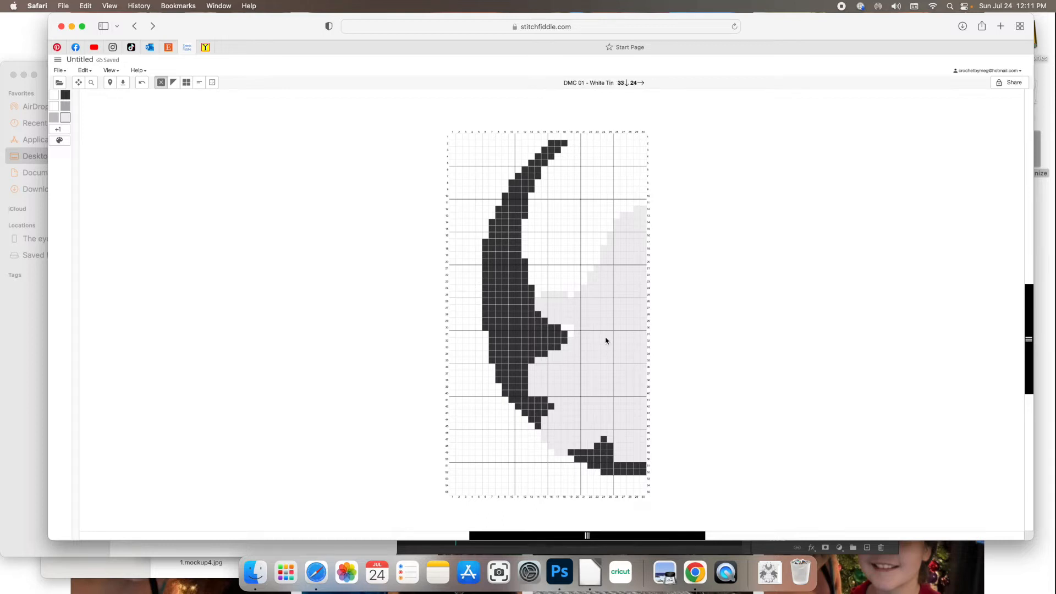
pyautogui.moveTo(569, 452); pyautogui.dragTo(626, 468)
pyautogui.press('super+z')
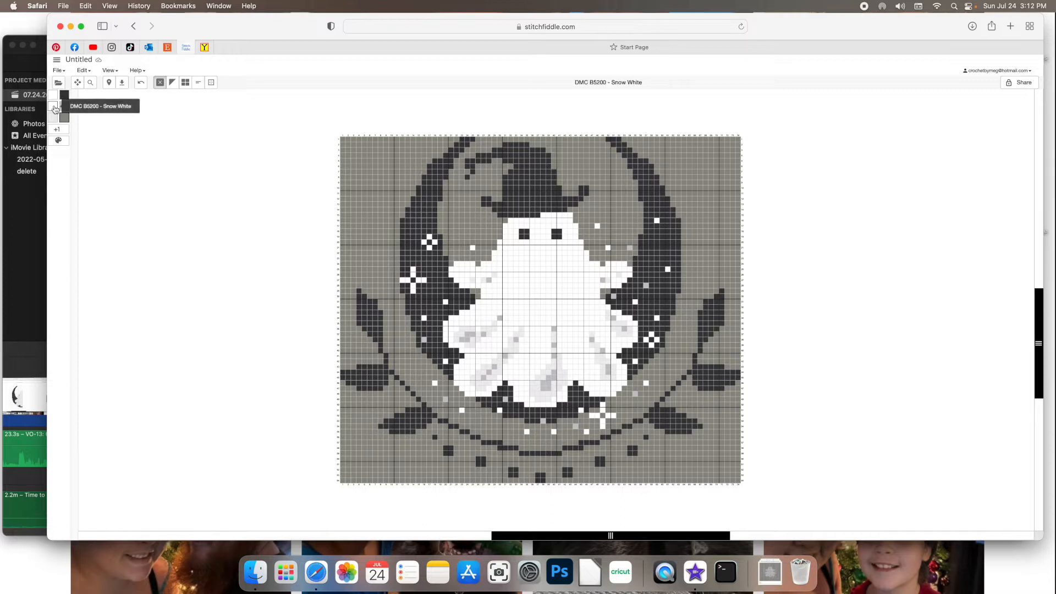
# Step: Switch the finished chart's display to show colors and symbols
pyautogui.click(108, 72)
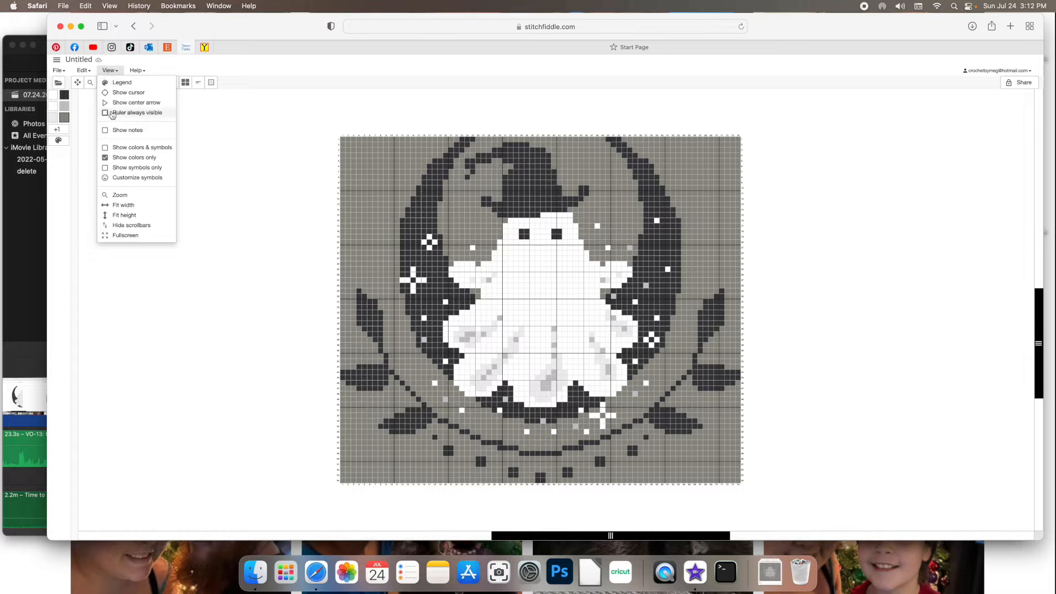
pyautogui.click(118, 147)
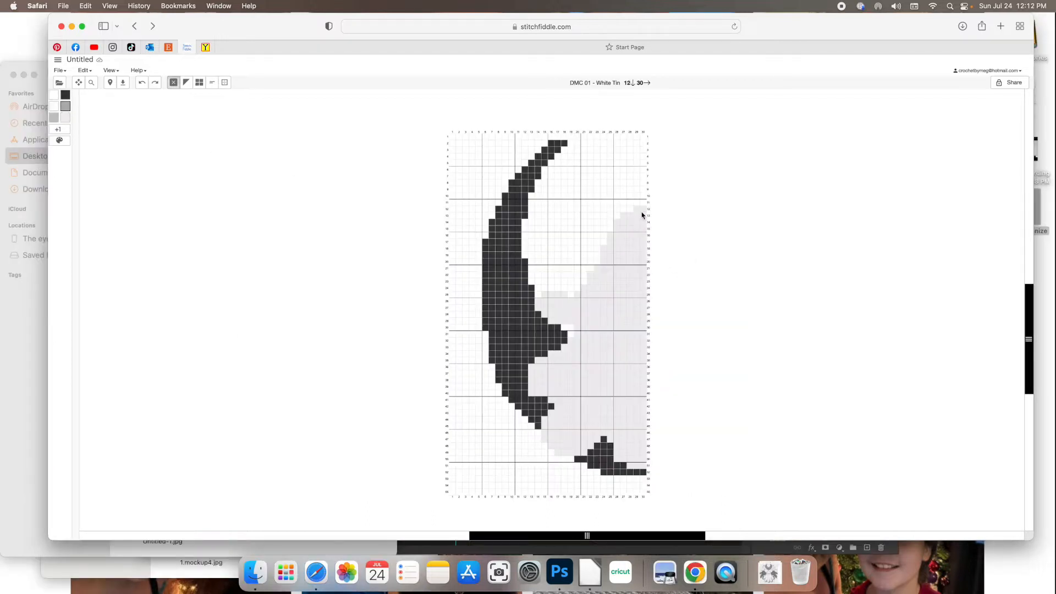
# Step: Outline the ghost's head, shoulder and upper arm in DMC 03 Medium Tin, from the last column to the arm's tip
pyautogui.click(641, 210)
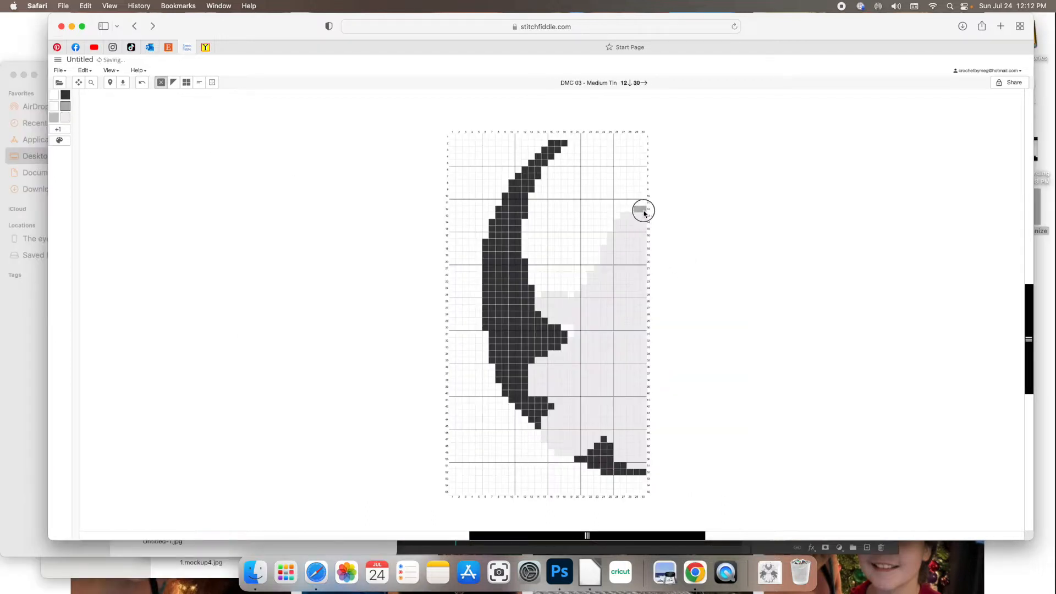
pyautogui.click(627, 215)
pyautogui.moveTo(617, 229); pyautogui.dragTo(603, 262)
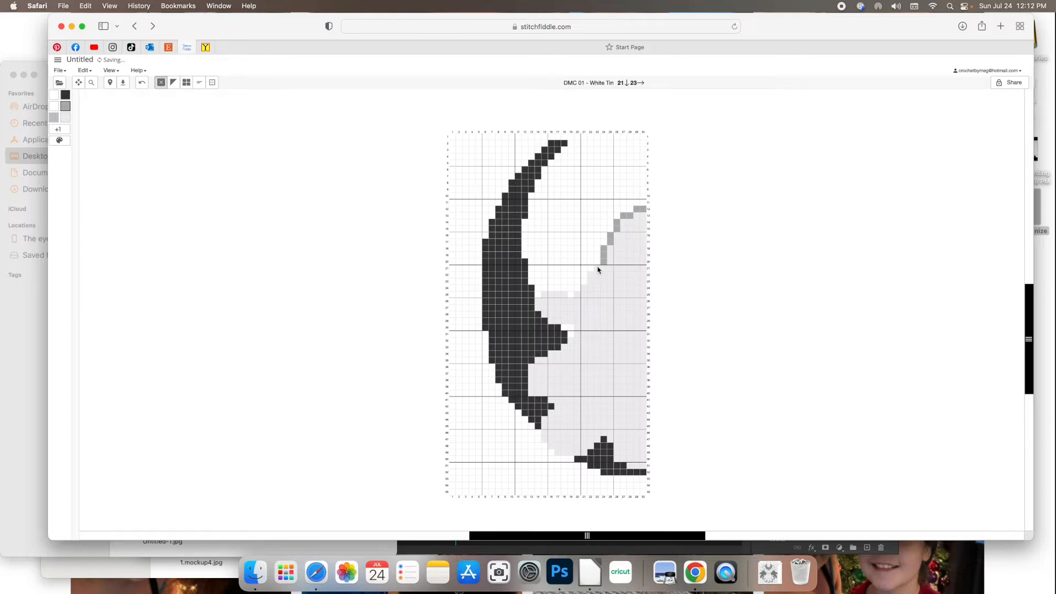
pyautogui.moveTo(598, 271); pyautogui.dragTo(597, 276)
pyautogui.click(590, 282)
pyautogui.click(590, 288)
pyautogui.click(584, 295)
pyautogui.click(577, 299)
pyautogui.click(572, 302)
pyautogui.moveTo(565, 296); pyautogui.dragTo(543, 296)
pyautogui.click(539, 305)
pyautogui.press('super+z')
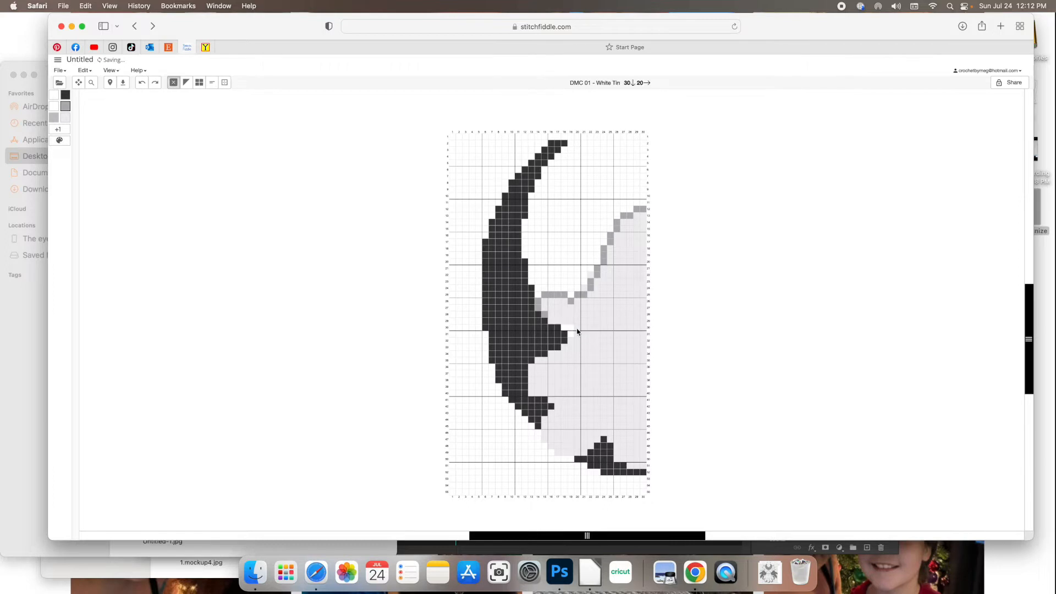
# Step: Continue the Medium Tin outline under the ghost's arm, down its side, and along the scalloped hem to the last column
pyautogui.click(557, 324)
pyautogui.press('super+z')
pyautogui.click(560, 323)
pyautogui.moveTo(560, 323)
pyautogui.mouseDown()
pyautogui.moveTo(574, 356)
pyautogui.moveTo(574, 339)
pyautogui.moveTo(540, 360)
pyautogui.moveTo(531, 380)
pyautogui.moveTo(532, 369)
pyautogui.moveTo(538, 393)
pyautogui.mouseUp()
pyautogui.press('super+z')
pyautogui.click(65, 94)
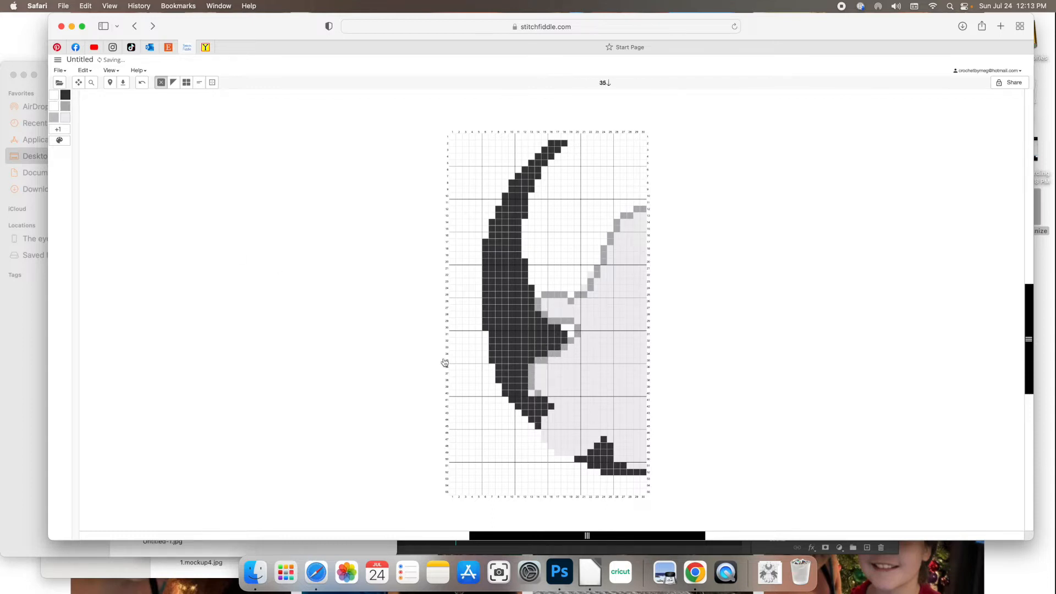
pyautogui.moveTo(556, 411)
pyautogui.mouseDown()
pyautogui.moveTo(545, 434)
pyautogui.moveTo(568, 447)
pyautogui.moveTo(608, 440)
pyautogui.moveTo(641, 472)
pyautogui.mouseUp()
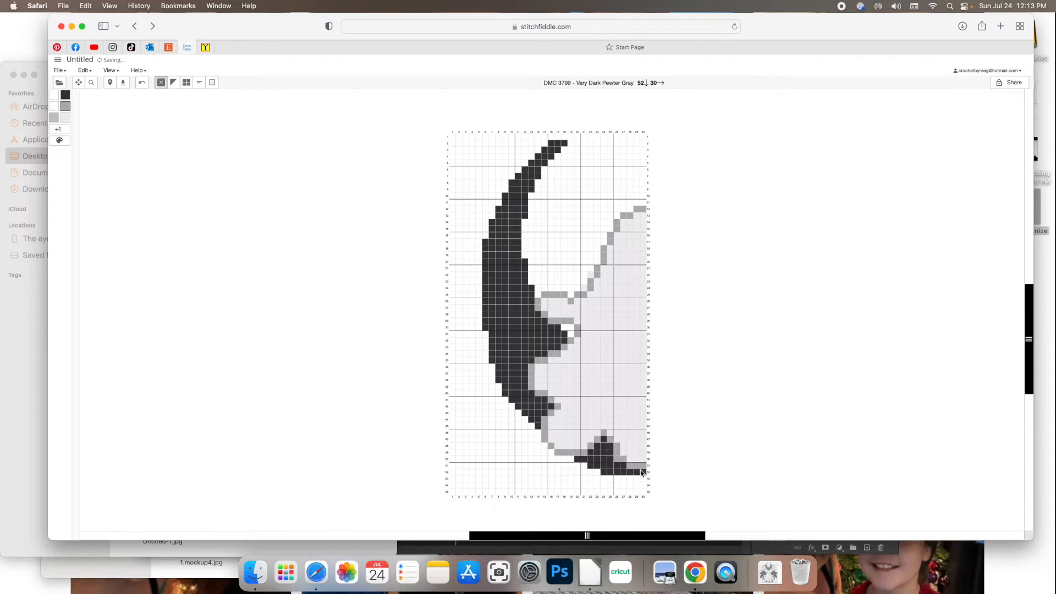
# Step: Fill the ghost's body inside the outline with DMC B5200 Snow White
pyautogui.click(53, 94)
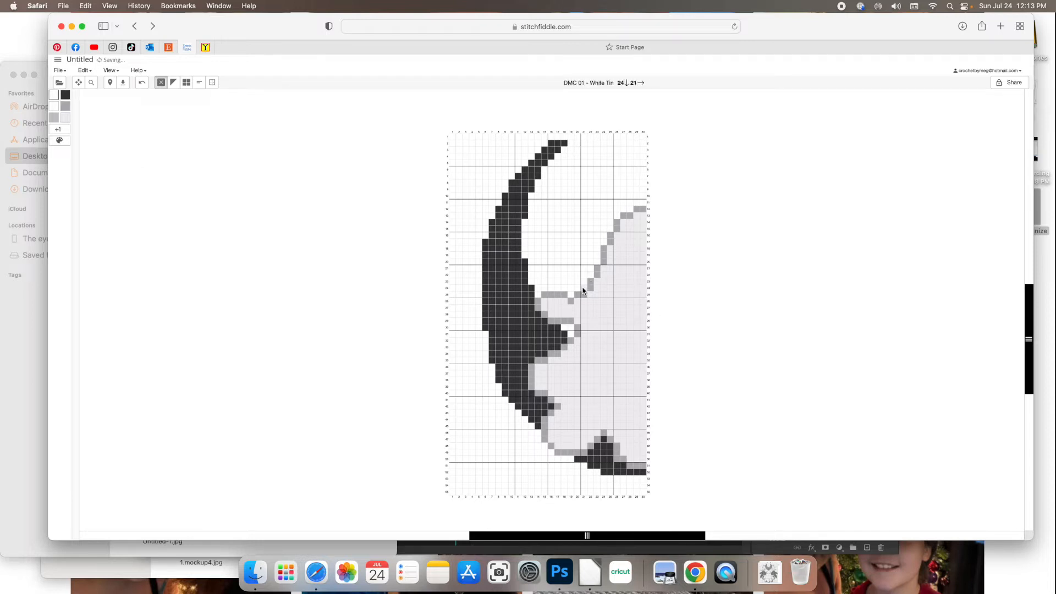
pyautogui.click(53, 118)
pyautogui.click(53, 106)
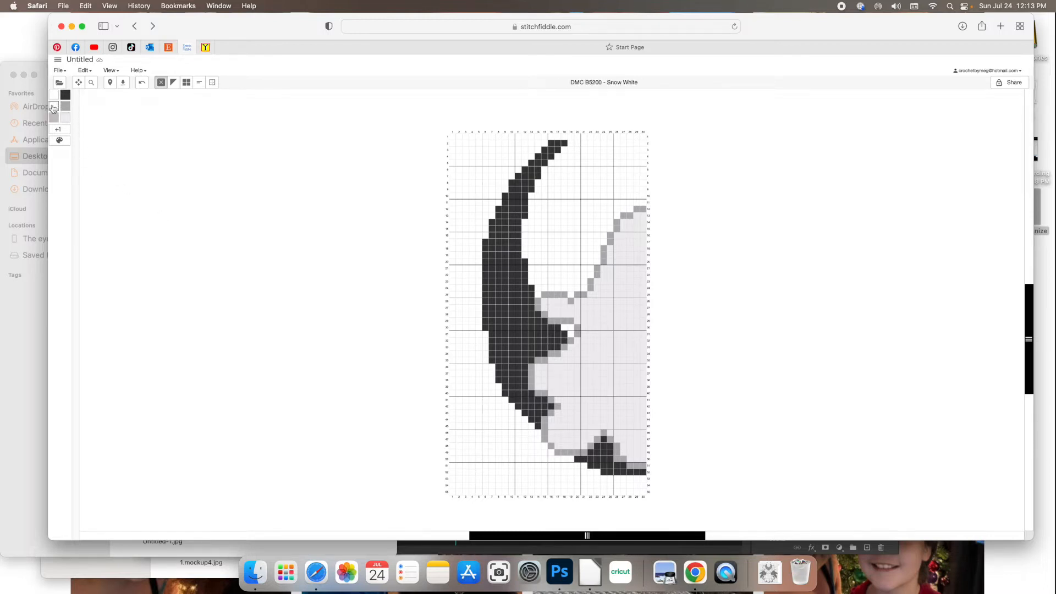
pyautogui.rightClick(626, 326)
pyautogui.click(640, 358)
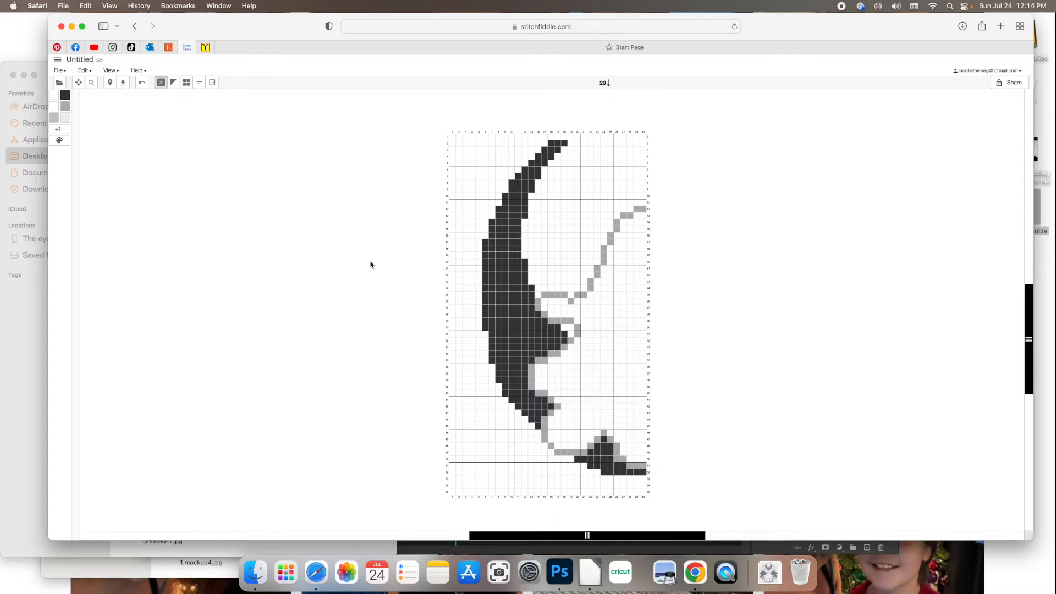
# Step: Try placing a single dark gray cell for the ghost's eye at several heights on the face
pyautogui.click(625, 263)
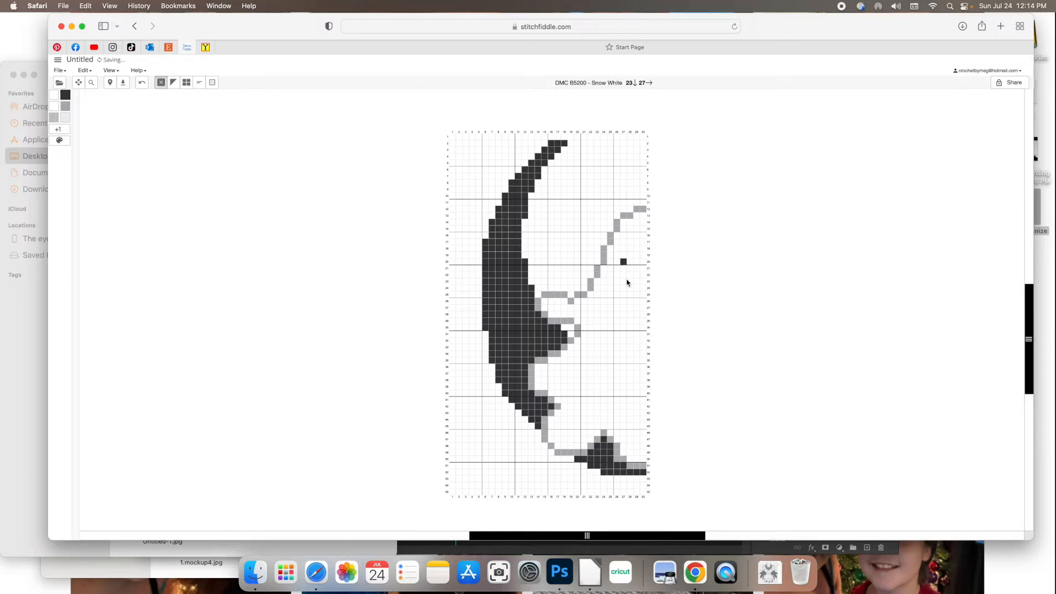
pyautogui.press('super+z')
pyautogui.click(624, 269)
pyautogui.press('super+z')
pyautogui.click(624, 275)
pyautogui.press('super+z')
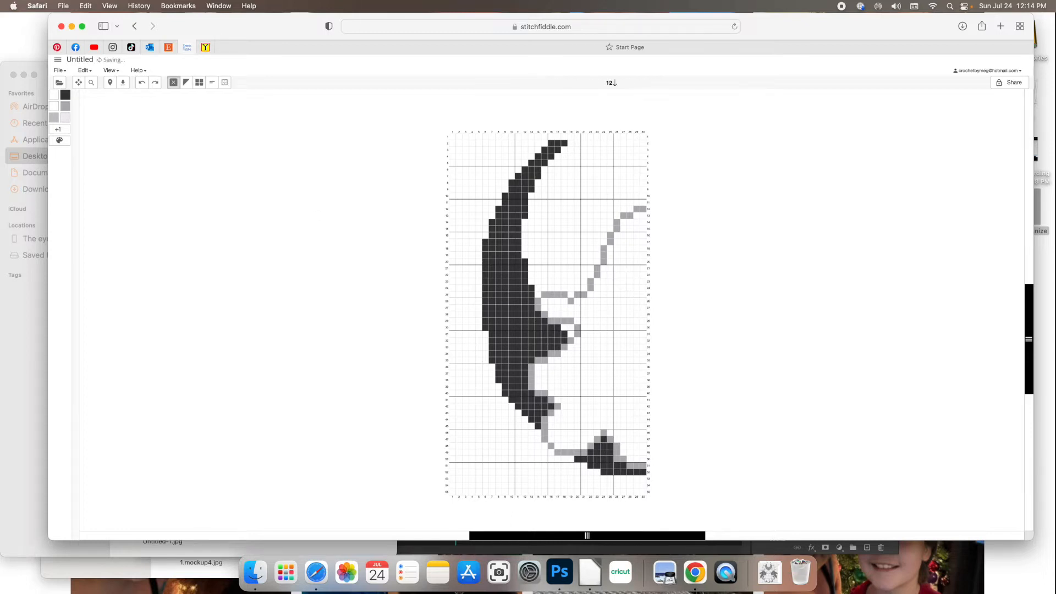
# Step: Select the area containing the crescent and ghost, move it up one row, and apply the move
pyautogui.click(224, 82)
pyautogui.moveTo(485, 143); pyautogui.dragTo(614, 437)
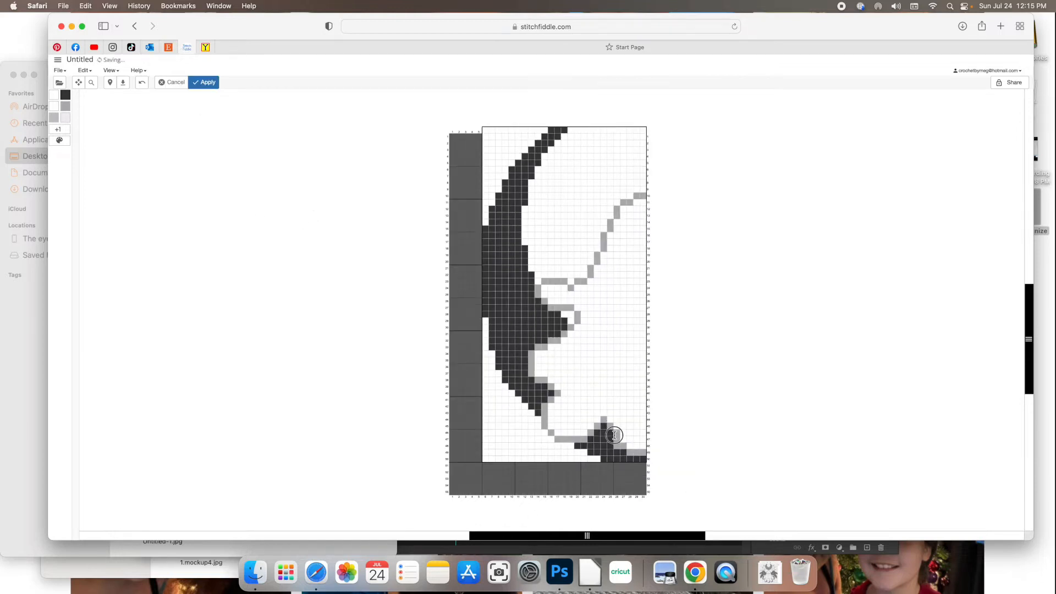
pyautogui.click(208, 89)
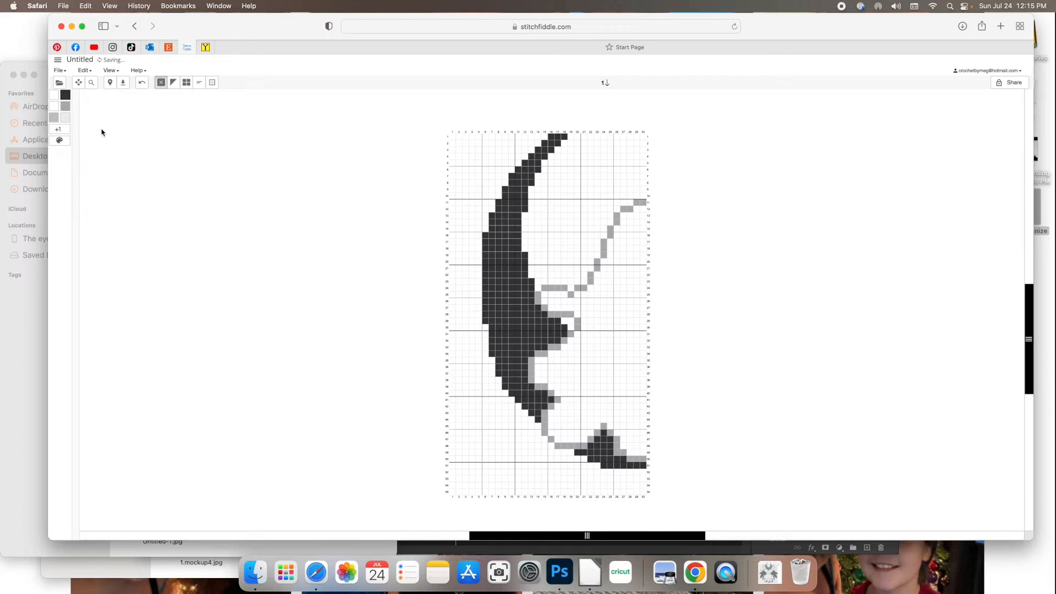
# Step: Add 10 empty rows below the chart
pyautogui.click(87, 73)
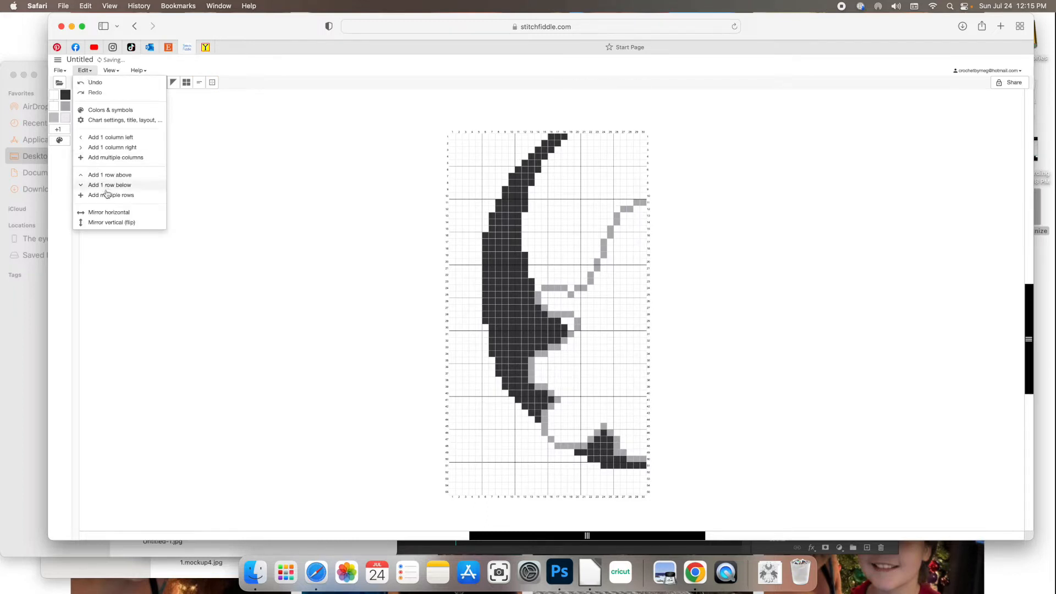
pyautogui.click(104, 194)
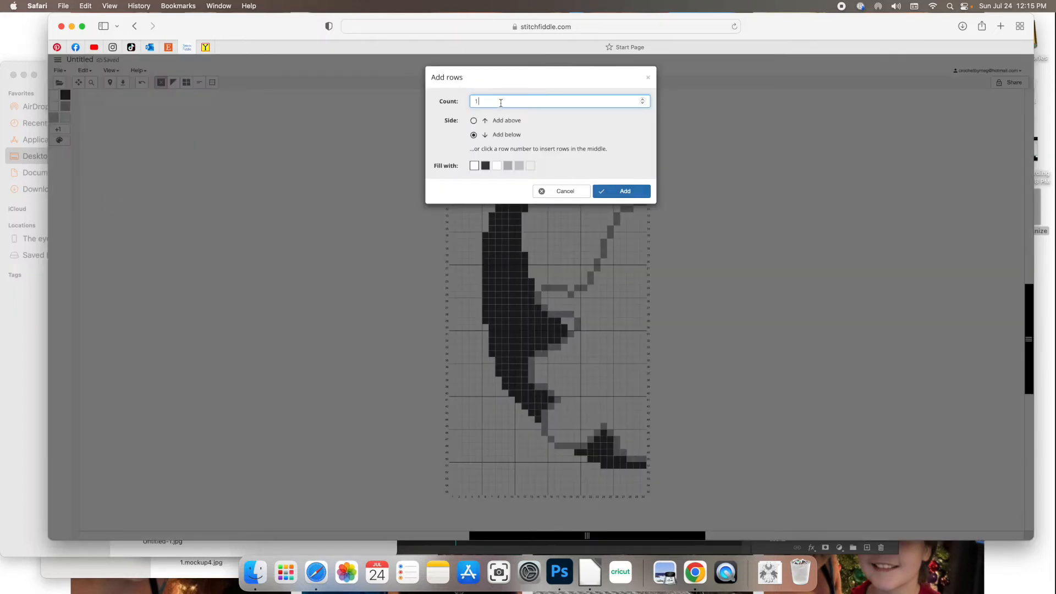
pyautogui.write('0')
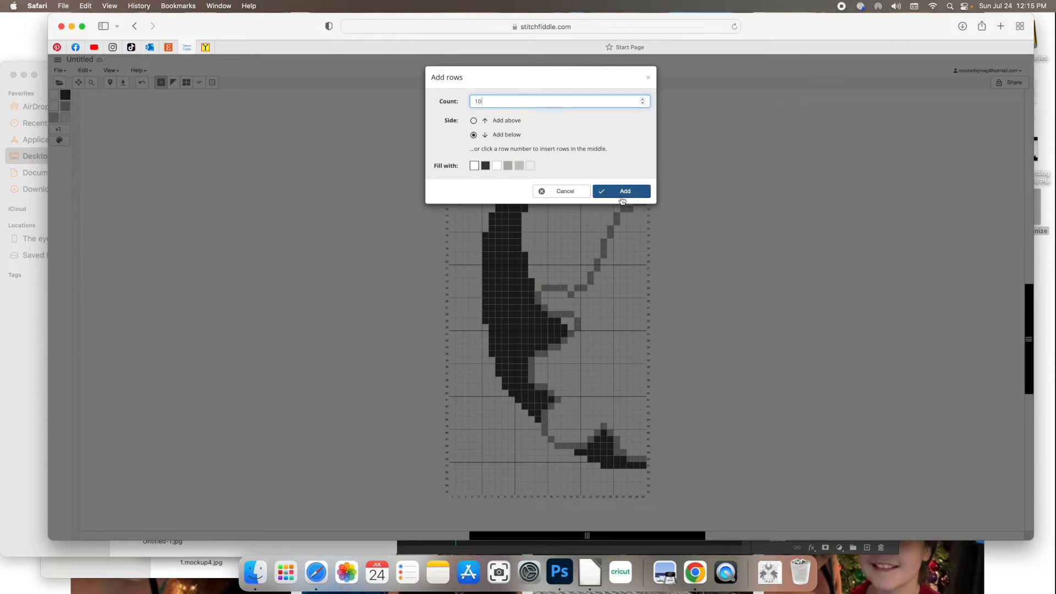
pyautogui.click(622, 193)
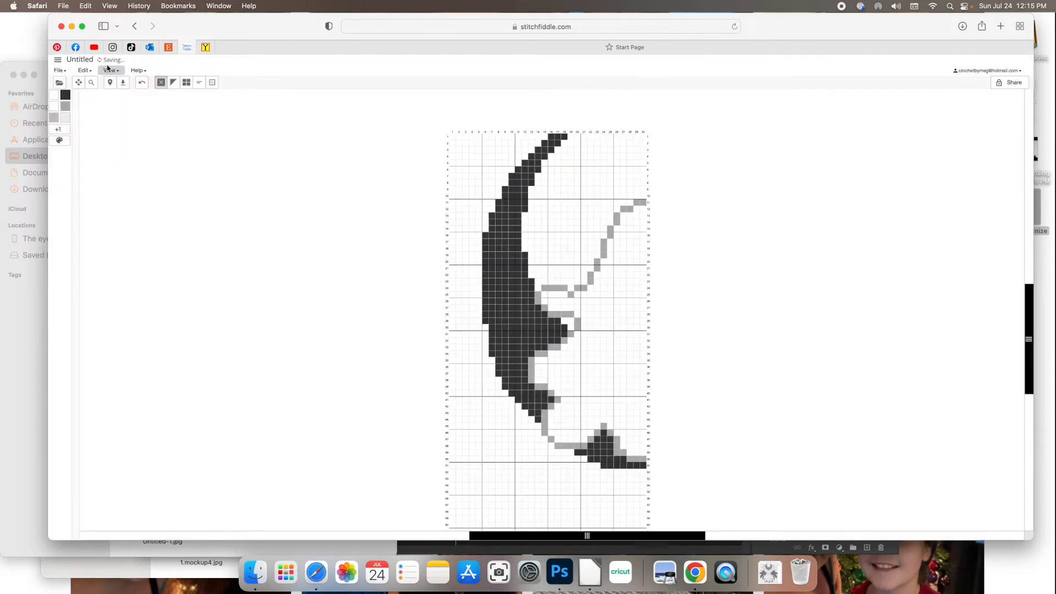
# Step: Add 10 empty columns on the left side of the chart
pyautogui.click(83, 72)
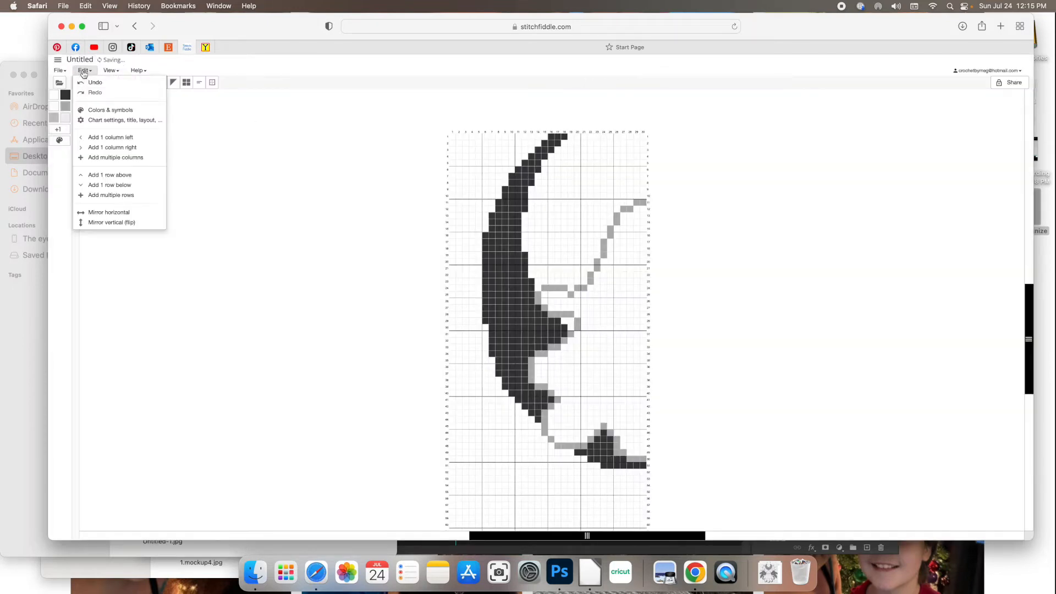
pyautogui.click(122, 158)
pyautogui.click(485, 121)
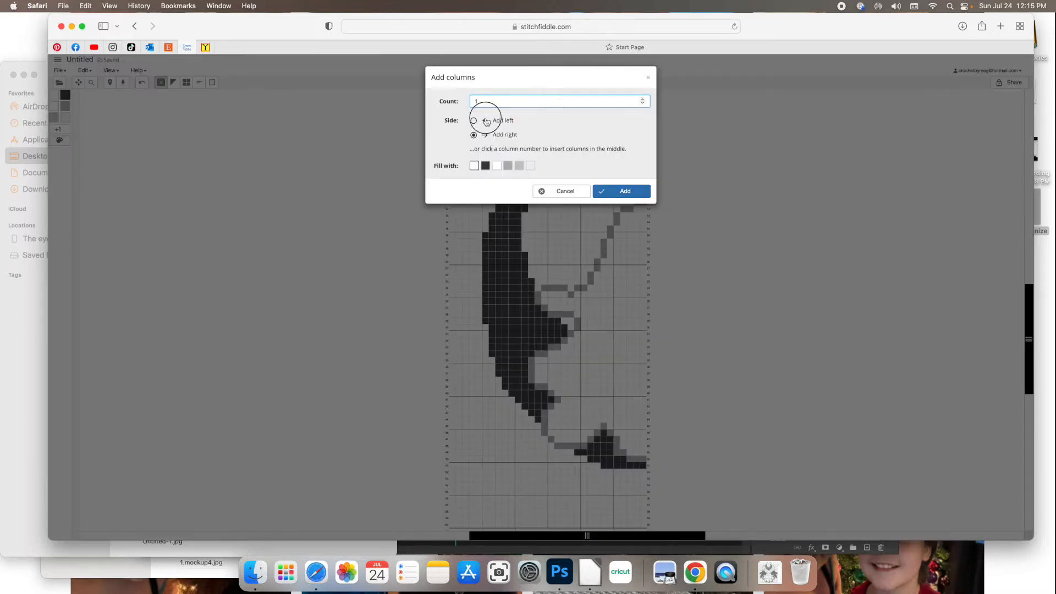
pyautogui.click(513, 101)
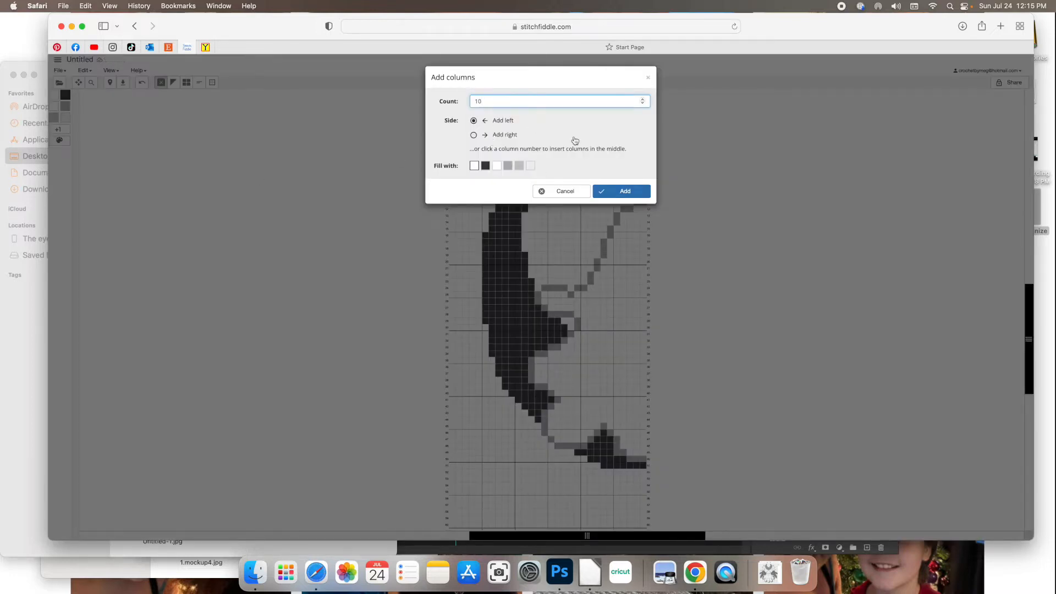
pyautogui.click(624, 190)
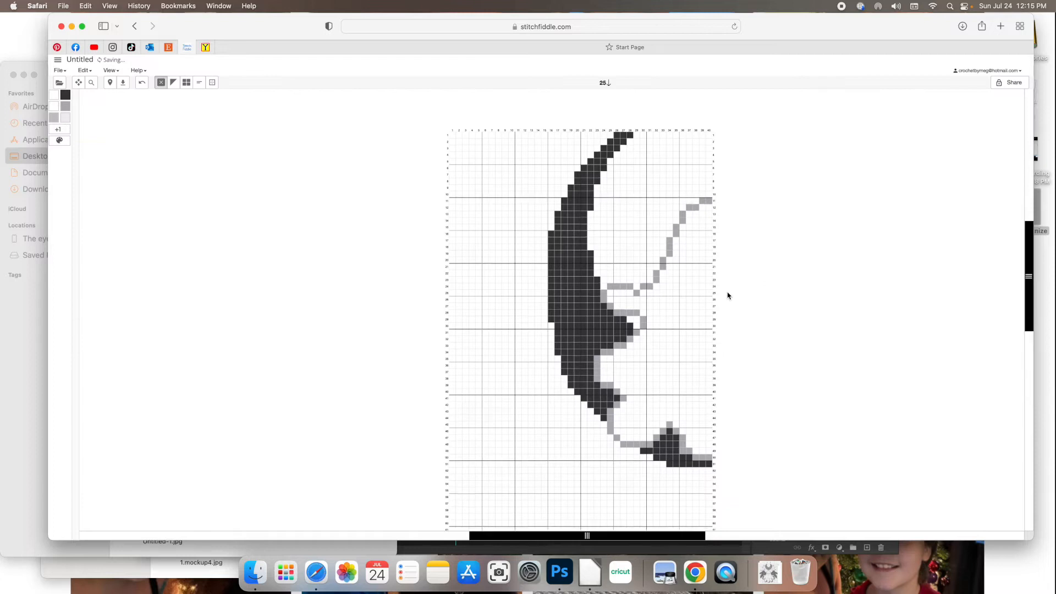
# Step: Draw a curved stem with three filled leaves in DMC 3799 around the crescent's lower outer side, and trim the stem's extra cells
pyautogui.scroll(-2, 727, 295)
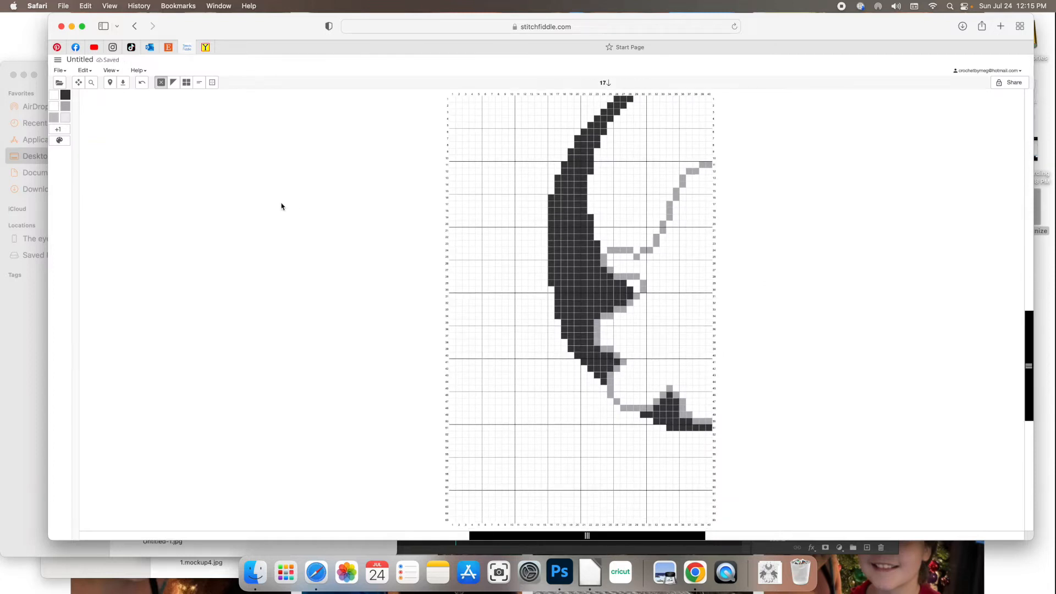
pyautogui.moveTo(498, 297)
pyautogui.mouseDown()
pyautogui.moveTo(513, 336)
pyautogui.moveTo(667, 471)
pyautogui.moveTo(711, 474)
pyautogui.mouseUp()
pyautogui.moveTo(498, 327)
pyautogui.mouseDown()
pyautogui.moveTo(492, 283)
pyautogui.moveTo(531, 377)
pyautogui.moveTo(472, 386)
pyautogui.moveTo(517, 397)
pyautogui.moveTo(498, 392)
pyautogui.mouseUp()
pyautogui.moveTo(575, 428)
pyautogui.mouseDown()
pyautogui.moveTo(544, 452)
pyautogui.moveTo(578, 434)
pyautogui.moveTo(531, 454)
pyautogui.moveTo(518, 448)
pyautogui.mouseUp()
pyautogui.rightClick(568, 439)
pyautogui.click(600, 414)
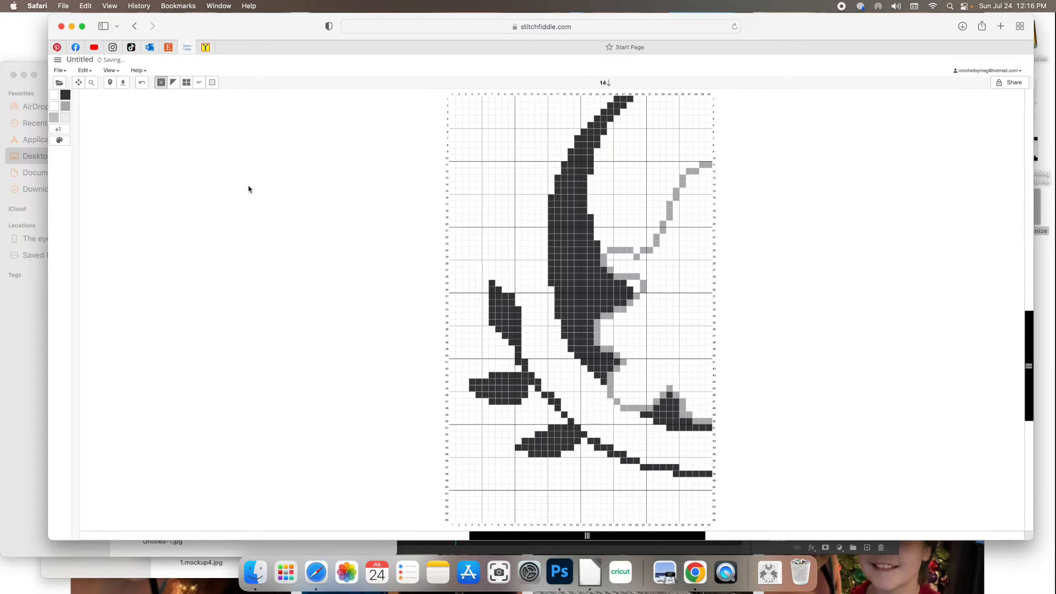
pyautogui.click(676, 474)
pyautogui.moveTo(552, 395); pyautogui.dragTo(558, 402)
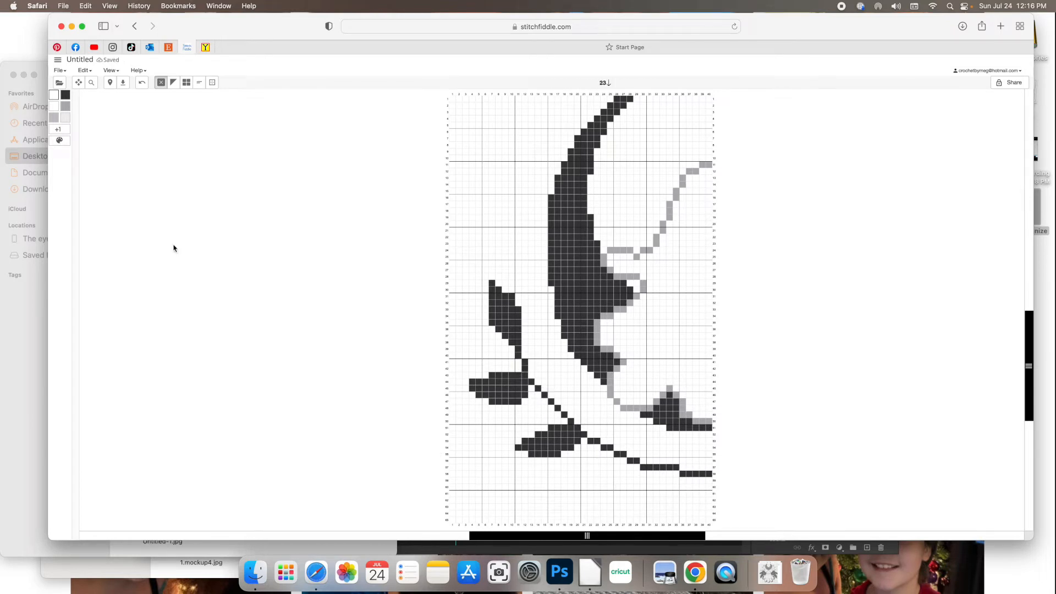
# Step: Add three 2 × 2 squares in DMC 3799 below the stem, descending toward the last column
pyautogui.click(66, 94)
pyautogui.moveTo(596, 474); pyautogui.dragTo(604, 474)
pyautogui.click(641, 490)
pyautogui.click(679, 503)
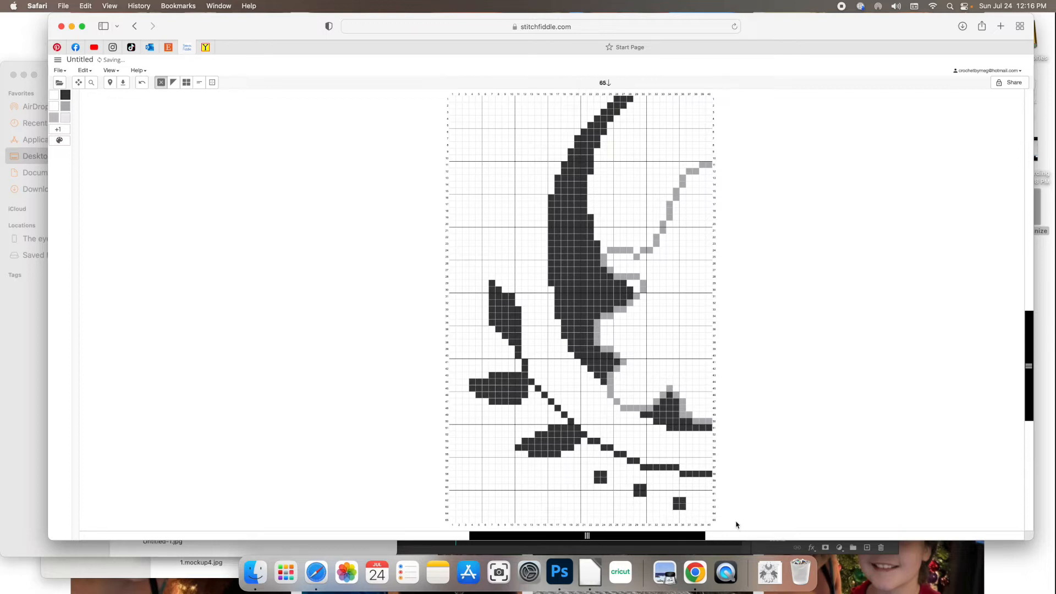
pyautogui.click(531, 349)
pyautogui.click(498, 355)
pyautogui.click(546, 381)
pyautogui.click(551, 381)
pyautogui.click(538, 408)
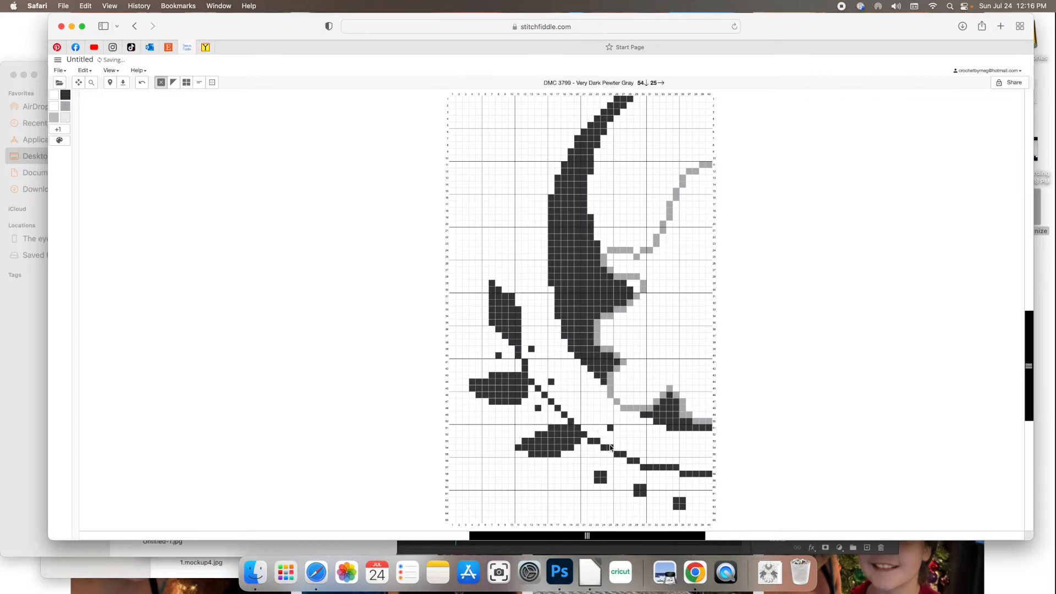
pyautogui.click(591, 454)
pyautogui.press('super+z')
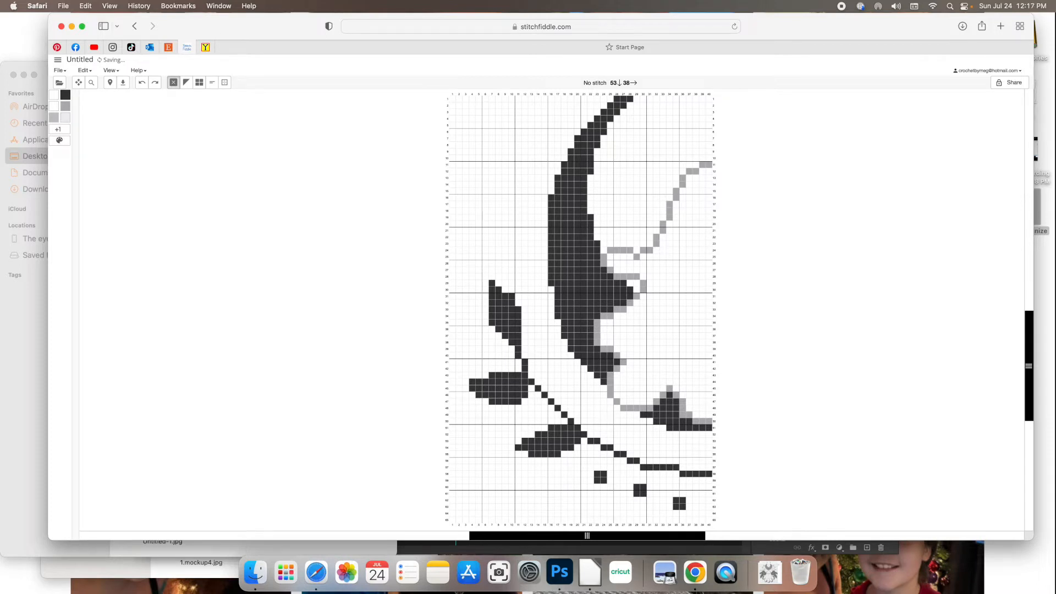
# Step: Thicken the crescent's outer edge by about one cell in DMC 3799 and lower the stem's end at the last column by one row
pyautogui.scroll(1, 580, 311)
pyautogui.scroll(1, 560, 176)
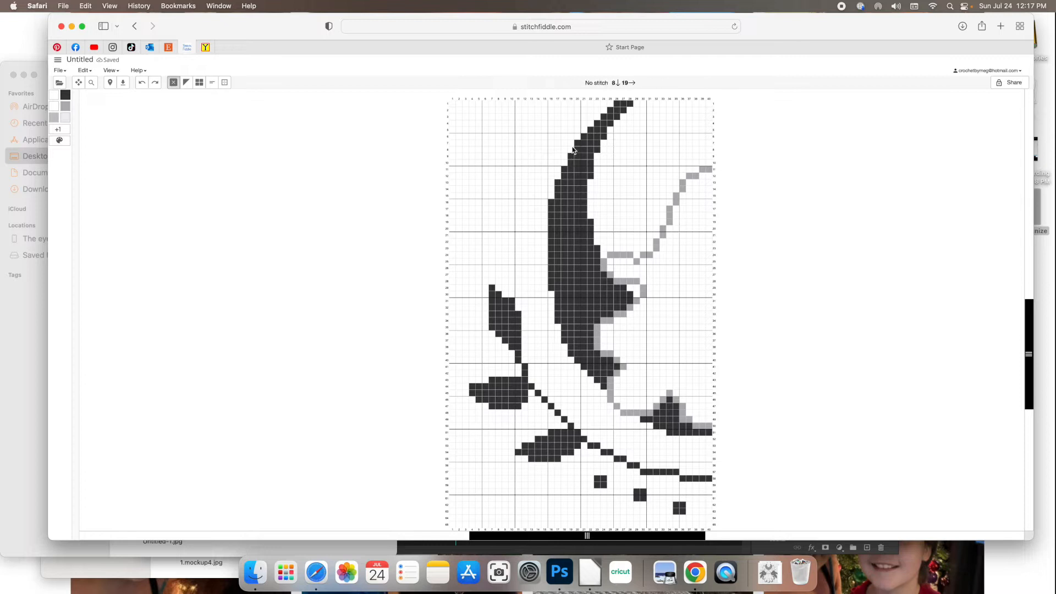
pyautogui.scroll(3, 583, 192)
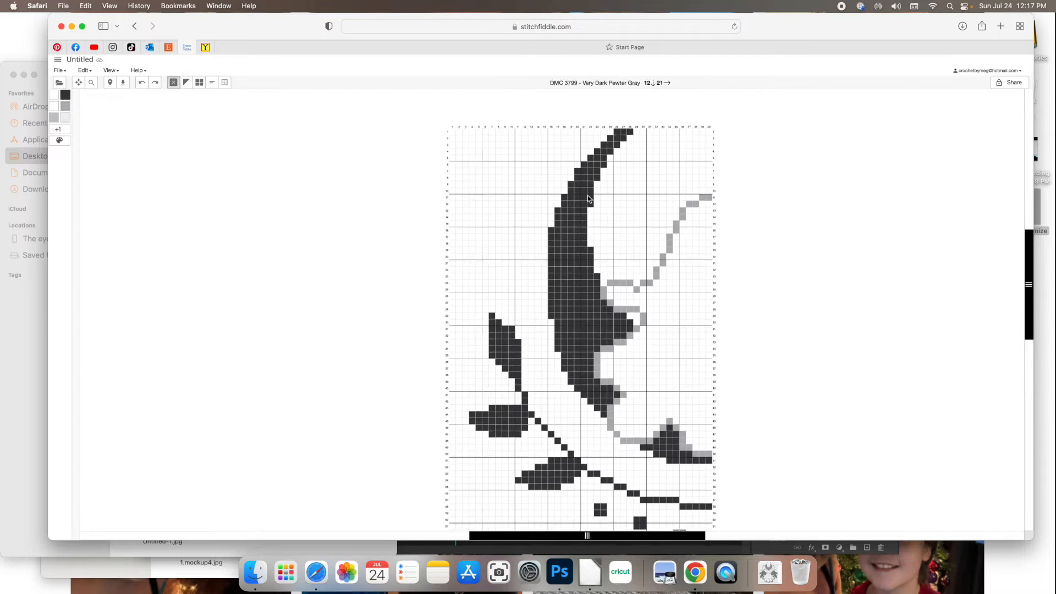
pyautogui.moveTo(586, 158)
pyautogui.mouseDown()
pyautogui.moveTo(544, 237)
pyautogui.moveTo(543, 300)
pyautogui.moveTo(563, 377)
pyautogui.moveTo(605, 421)
pyautogui.moveTo(708, 470)
pyautogui.mouseUp()
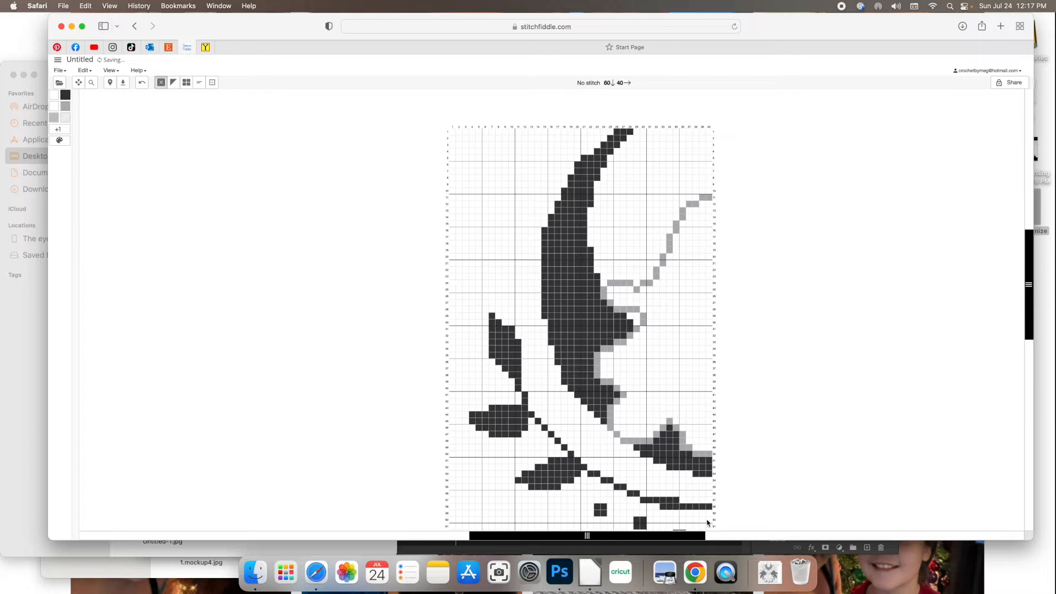
pyautogui.press('super+z')
pyautogui.moveTo(684, 508); pyautogui.dragTo(710, 506)
pyautogui.scroll(-1, 560, 372)
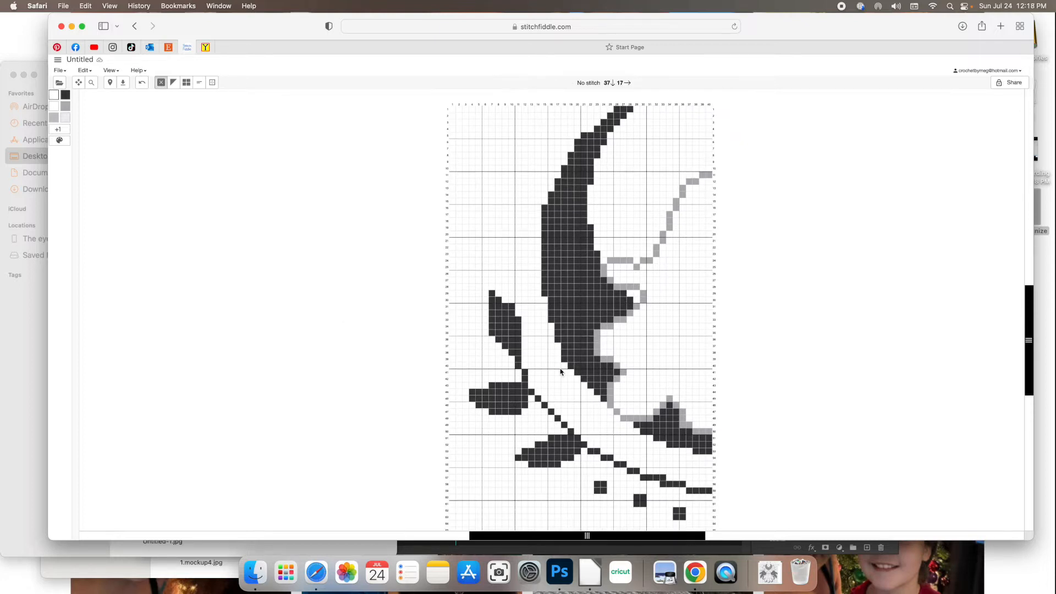
# Step: Add the floss color DMC 647 (Medium Beaver Gray) to the palette
pyautogui.scroll(2, 560, 371)
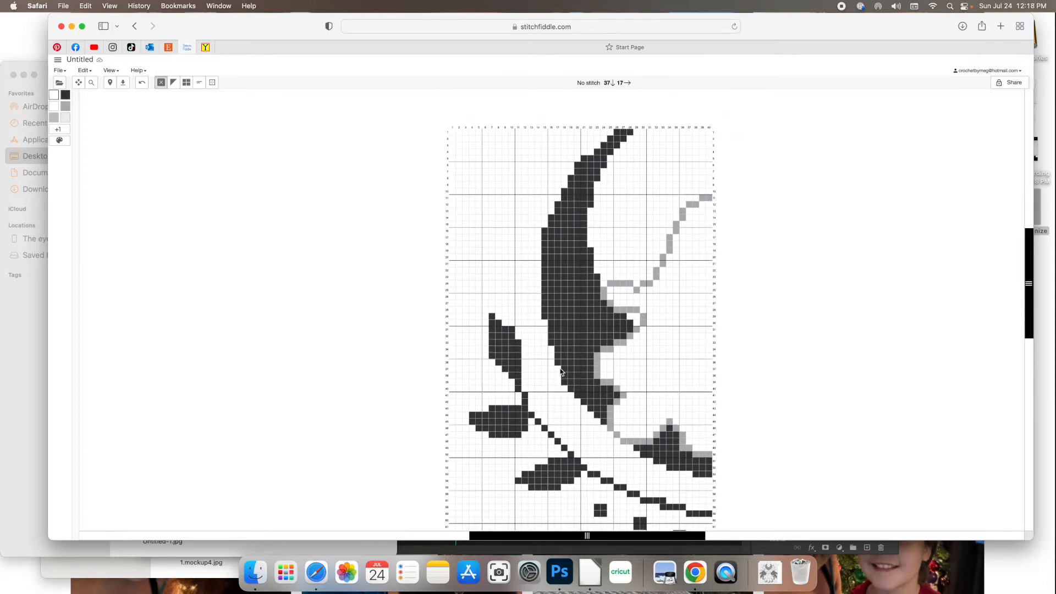
pyautogui.click(58, 129)
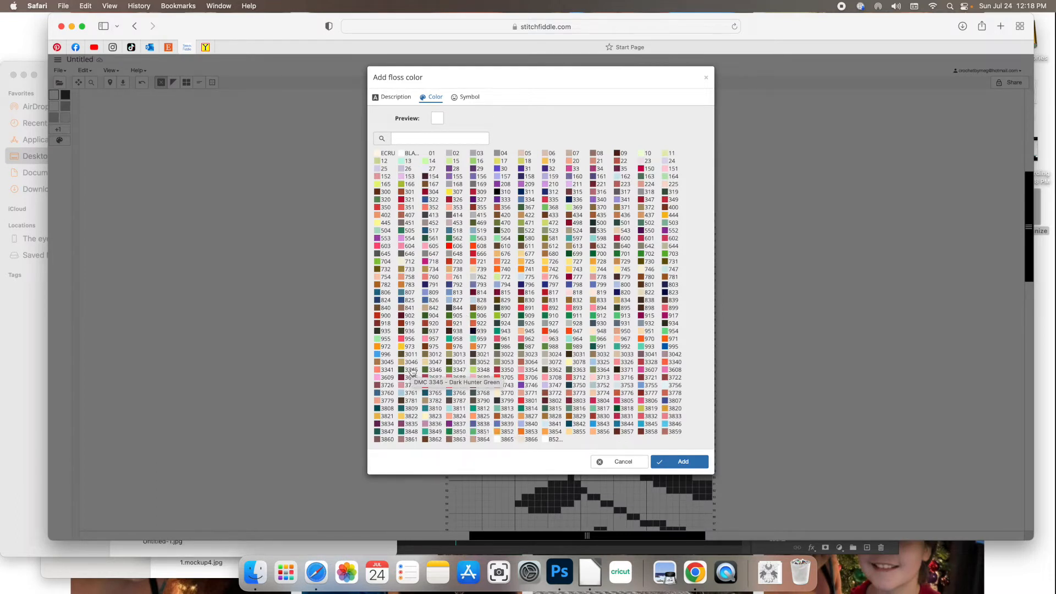
pyautogui.click(427, 255)
pyautogui.click(682, 461)
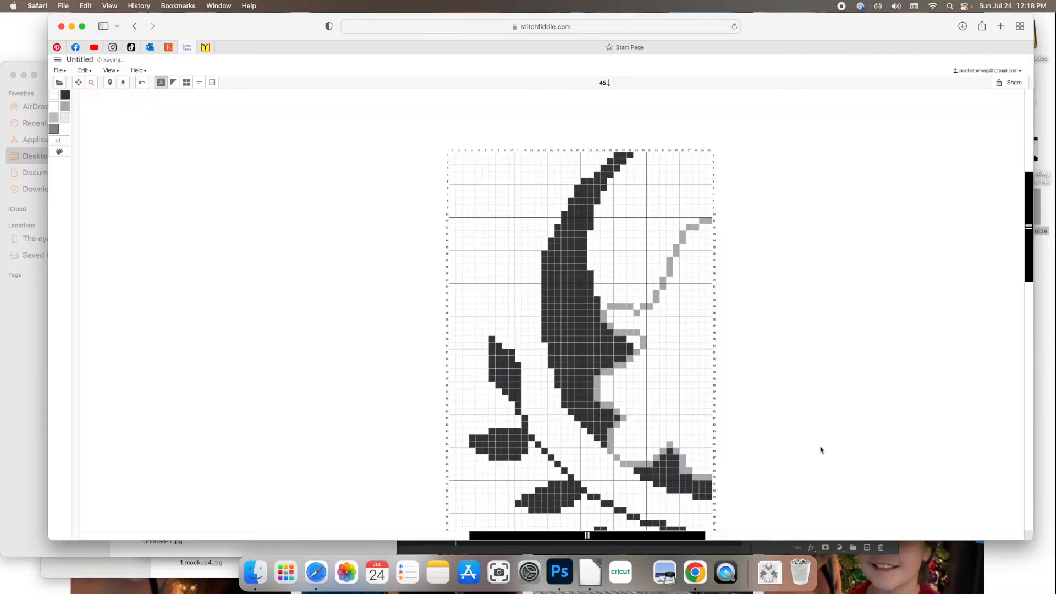
# Step: Fill the background outside the crescent, the area above the ghost, and the small gap beneath its arm with DMC 647
pyautogui.scroll(-3, 820, 448)
pyautogui.scroll(-2, 820, 449)
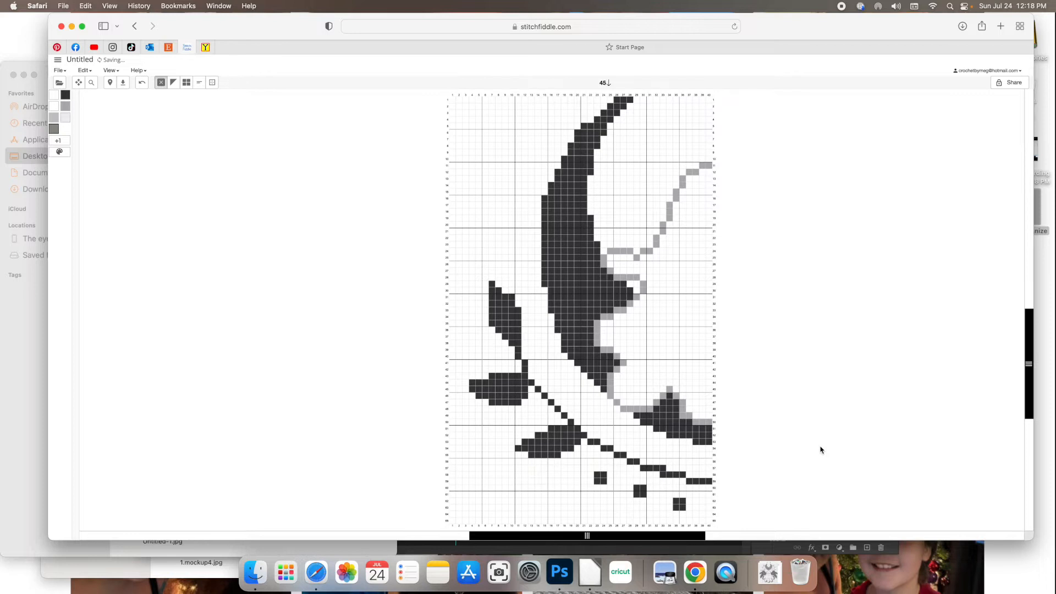
pyautogui.scroll(-2, 820, 450)
pyautogui.rightClick(494, 178)
pyautogui.click(531, 226)
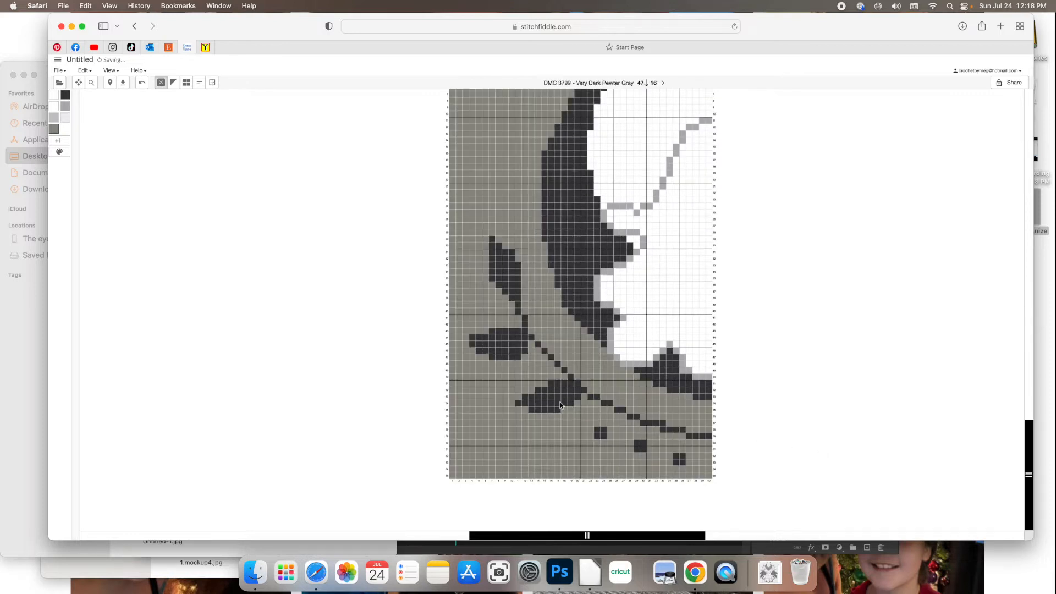
pyautogui.scroll(3, 564, 413)
pyautogui.rightClick(633, 297)
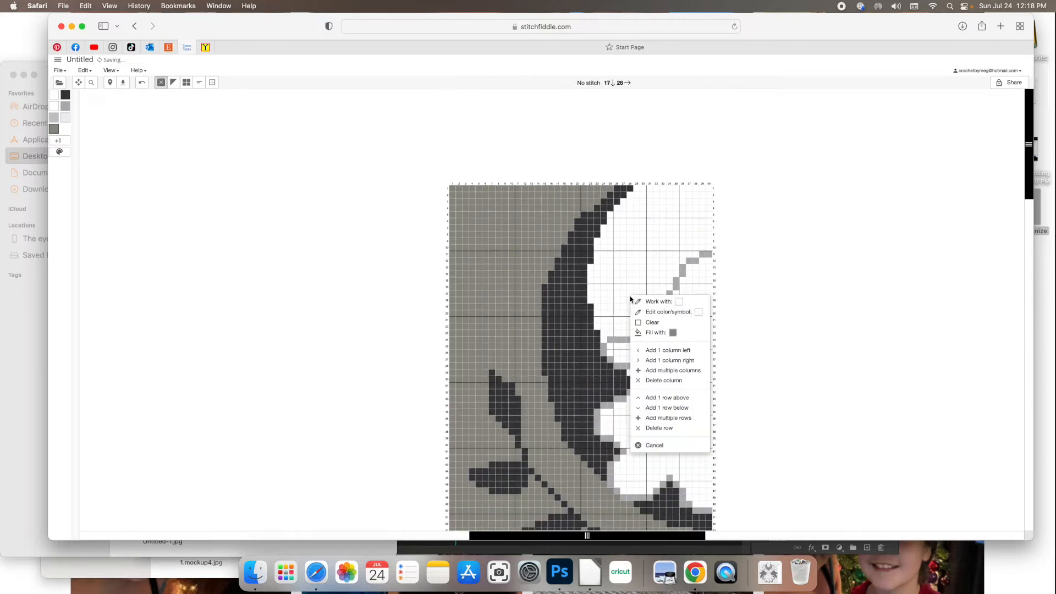
pyautogui.click(652, 332)
pyautogui.scroll(-1, 736, 341)
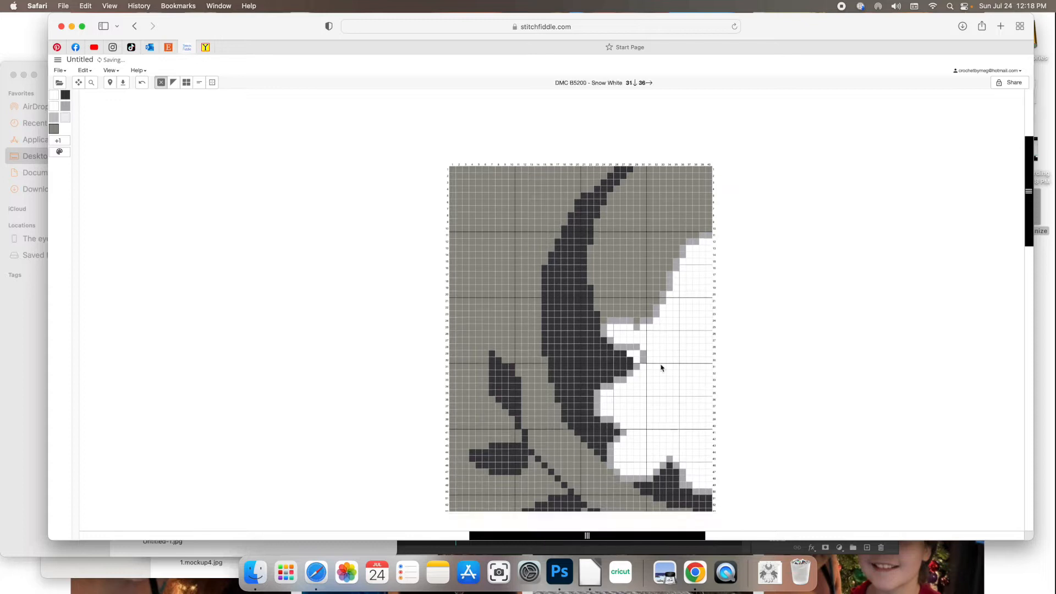
pyautogui.rightClick(630, 355)
pyautogui.click(665, 393)
pyautogui.scroll(-2, 768, 389)
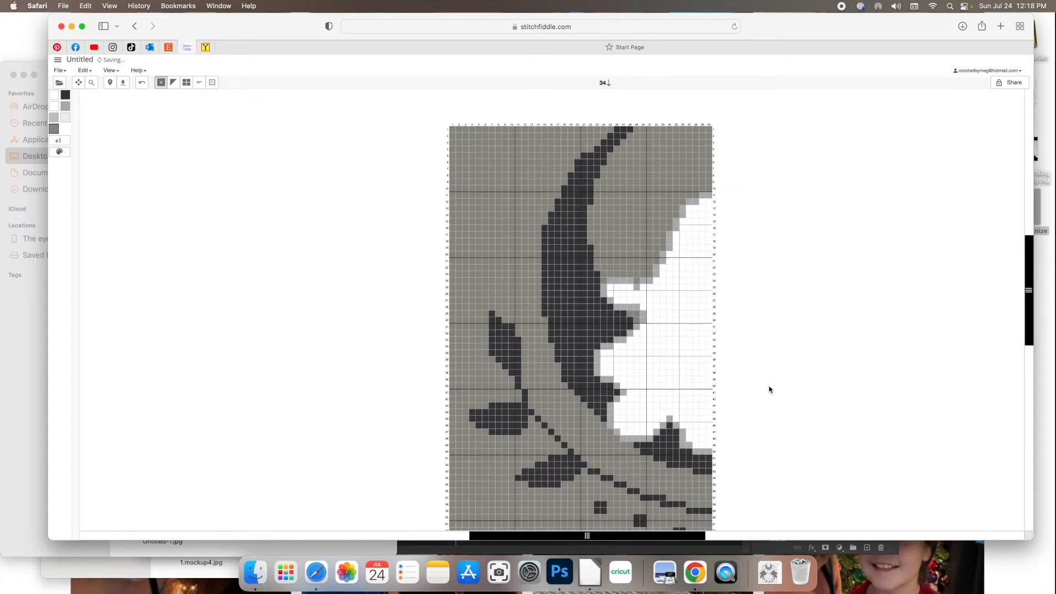
# Step: Recolor the ghost's light gray outline with DMC B5200 (Snow White)
pyautogui.click(55, 106)
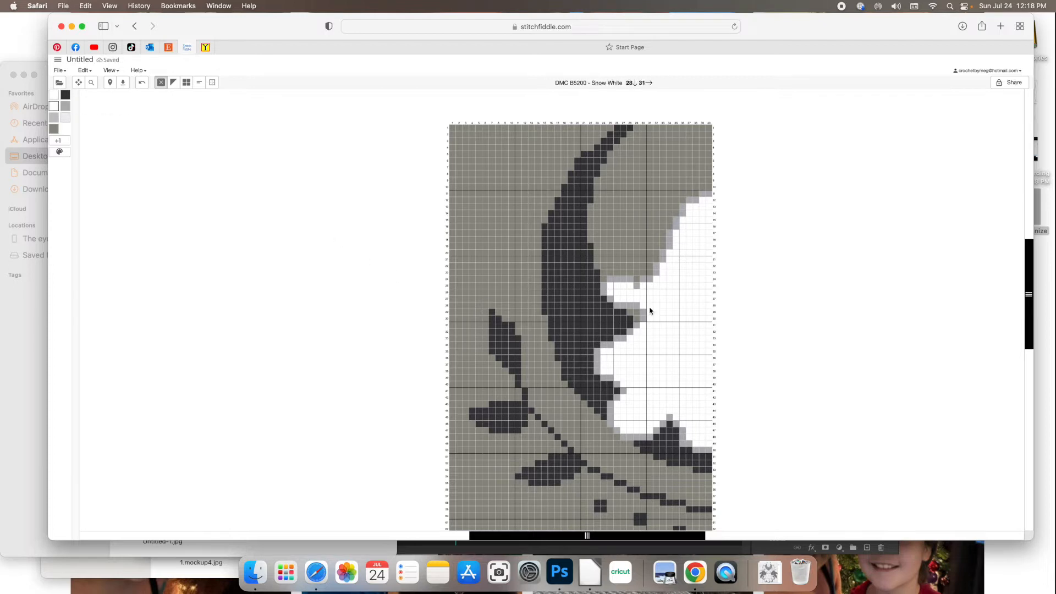
pyautogui.click(711, 194)
pyautogui.click(690, 201)
pyautogui.moveTo(684, 209)
pyautogui.mouseDown()
pyautogui.moveTo(654, 283)
pyautogui.moveTo(605, 290)
pyautogui.moveTo(621, 307)
pyautogui.moveTo(612, 308)
pyautogui.moveTo(646, 325)
pyautogui.moveTo(604, 347)
pyautogui.moveTo(598, 370)
pyautogui.moveTo(628, 389)
pyautogui.moveTo(611, 412)
pyautogui.moveTo(623, 437)
pyautogui.moveTo(666, 420)
pyautogui.moveTo(706, 449)
pyautogui.mouseUp()
pyautogui.click(649, 282)
pyautogui.scroll(-1, 718, 385)
# Step: Scatter nine single-cell stars in DMC B5200 over the crescent, the background around its lower edge, and above the ghost's arm
pyautogui.click(597, 320)
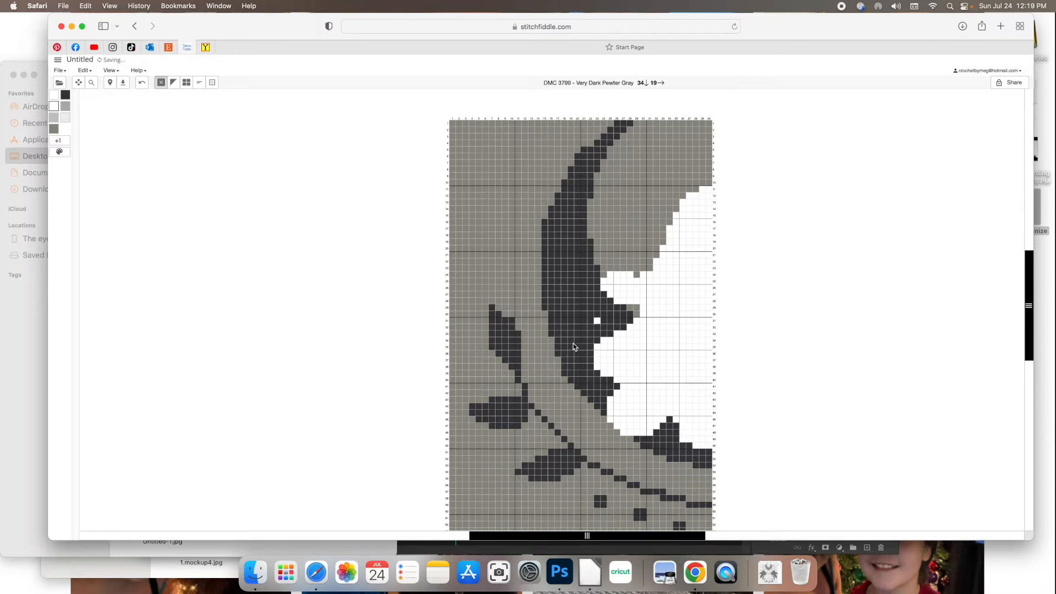
pyautogui.click(597, 392)
pyautogui.click(584, 419)
pyautogui.click(616, 452)
pyautogui.click(656, 478)
pyautogui.click(663, 452)
pyautogui.click(696, 478)
pyautogui.click(629, 255)
# Step: Copy the entire 40 × 65 half chart
pyautogui.scroll(-3, 197, 143)
pyautogui.click(212, 82)
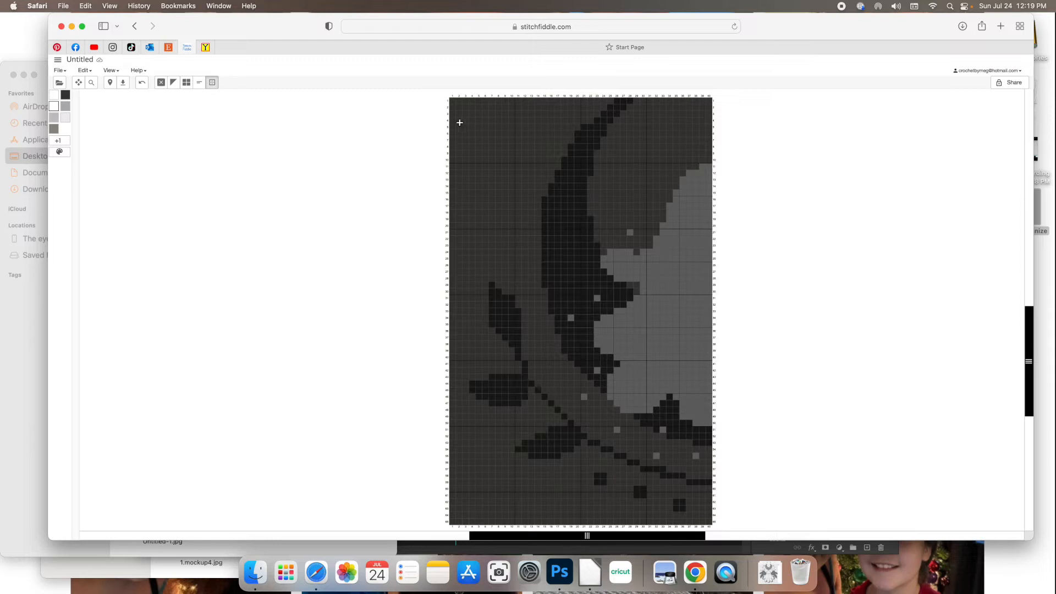
pyautogui.moveTo(453, 102); pyautogui.dragTo(712, 522)
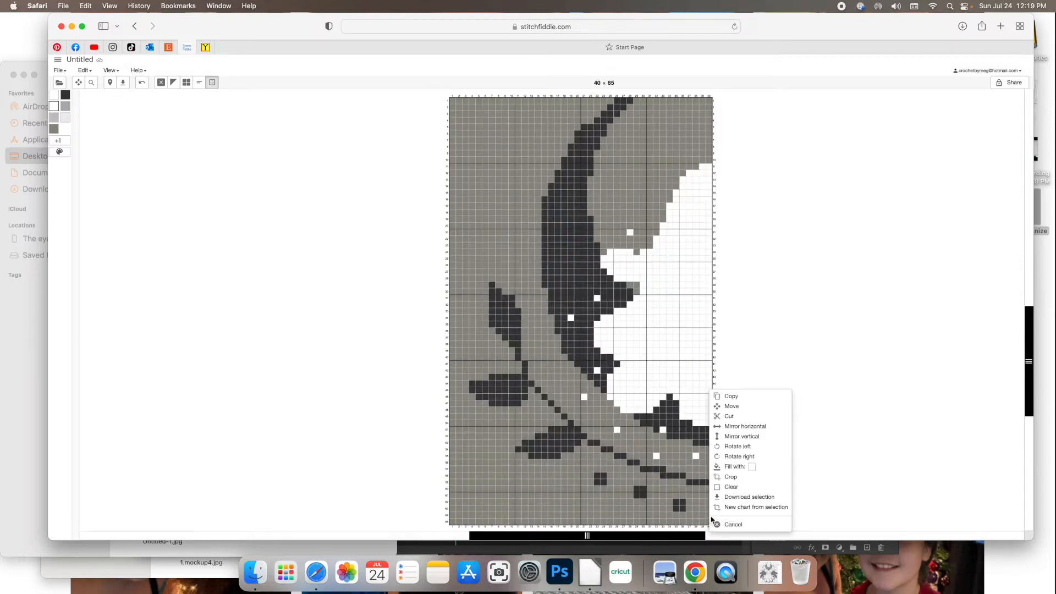
pyautogui.click(731, 397)
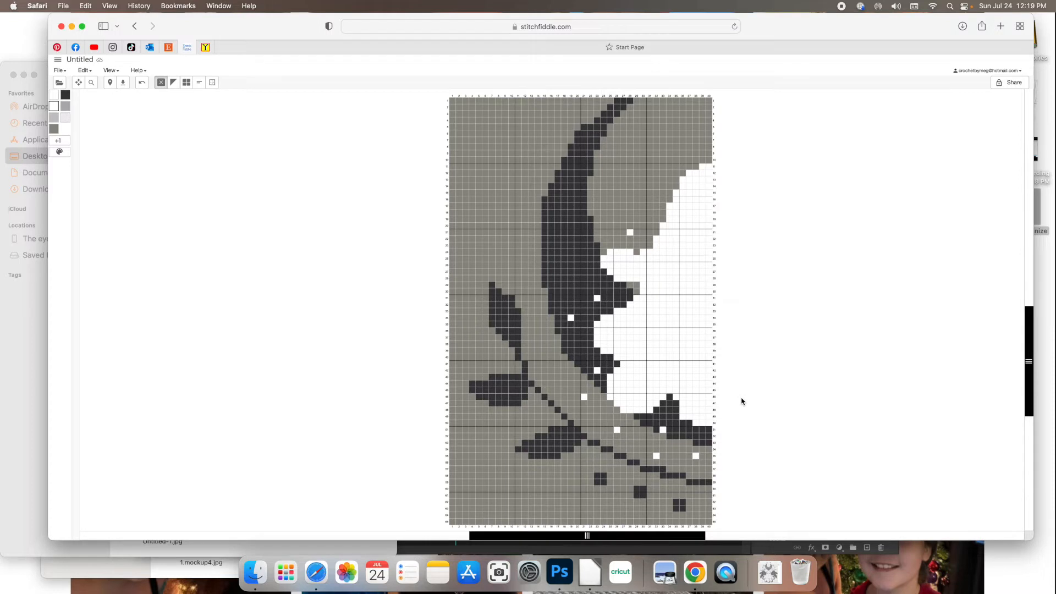
pyautogui.click(713, 100)
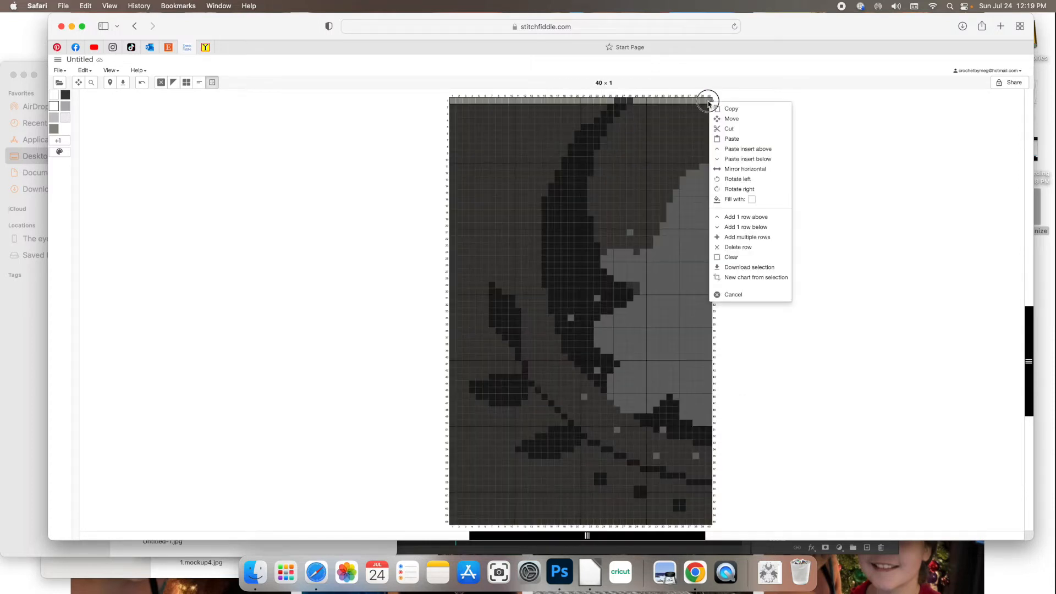
pyautogui.click(708, 102)
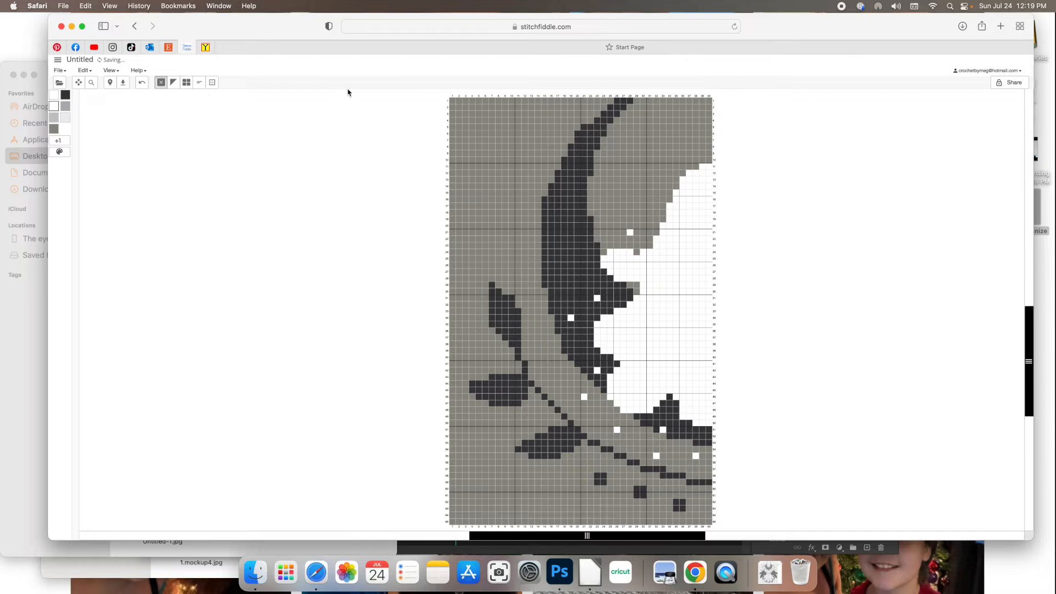
pyautogui.click(84, 70)
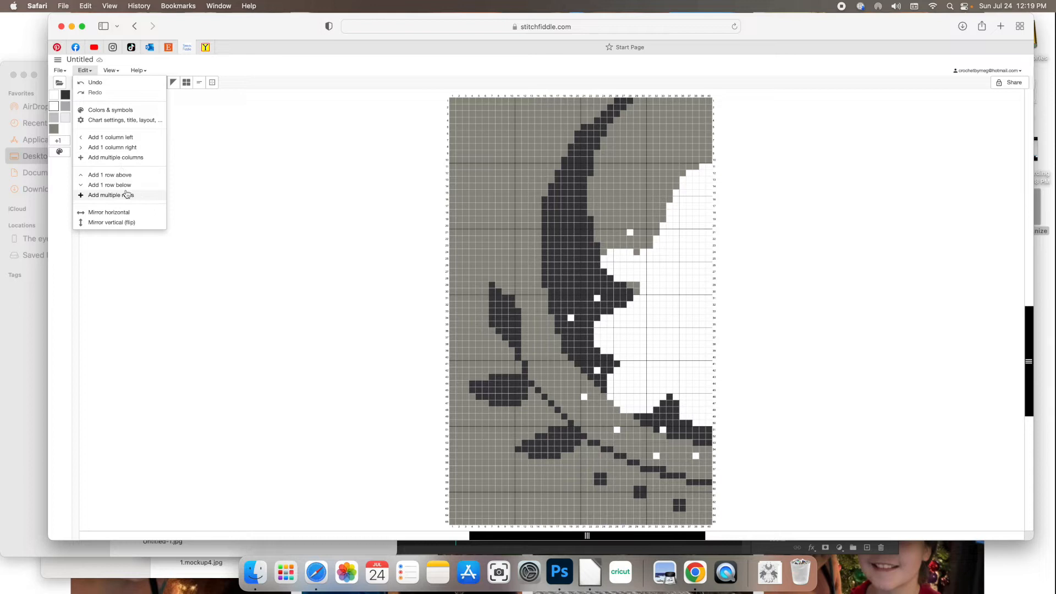
pyautogui.click(132, 147)
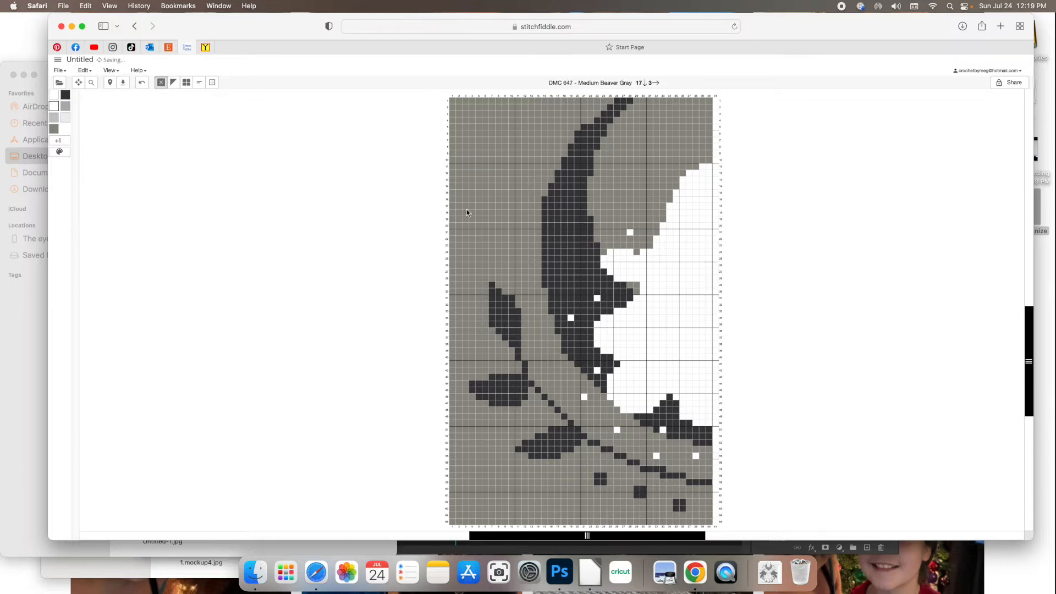
pyautogui.press('super+z')
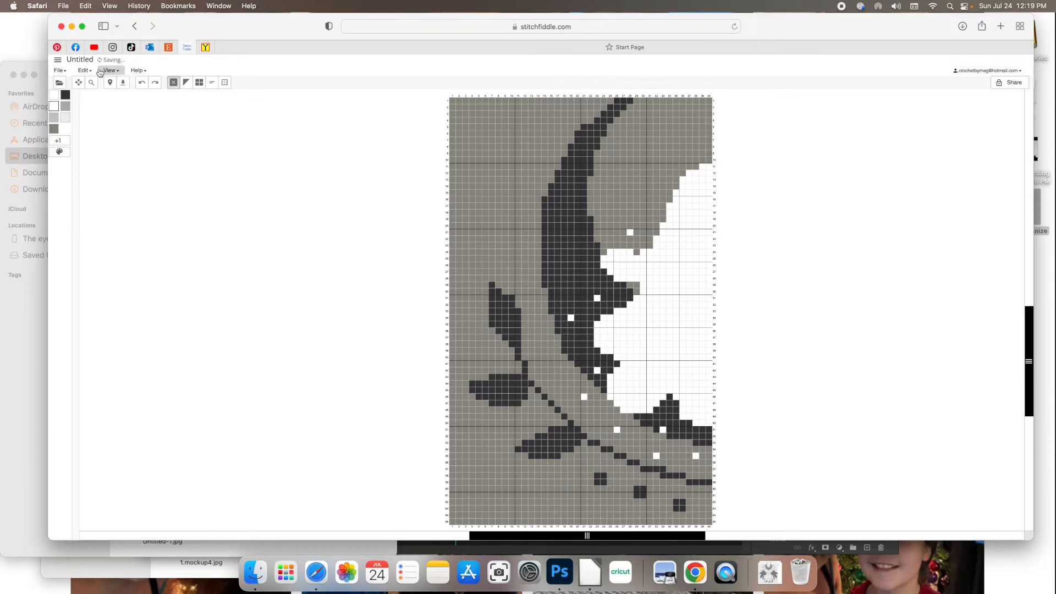
# Step: Add 40 empty columns on the right side of the chart
pyautogui.click(84, 70)
pyautogui.click(110, 156)
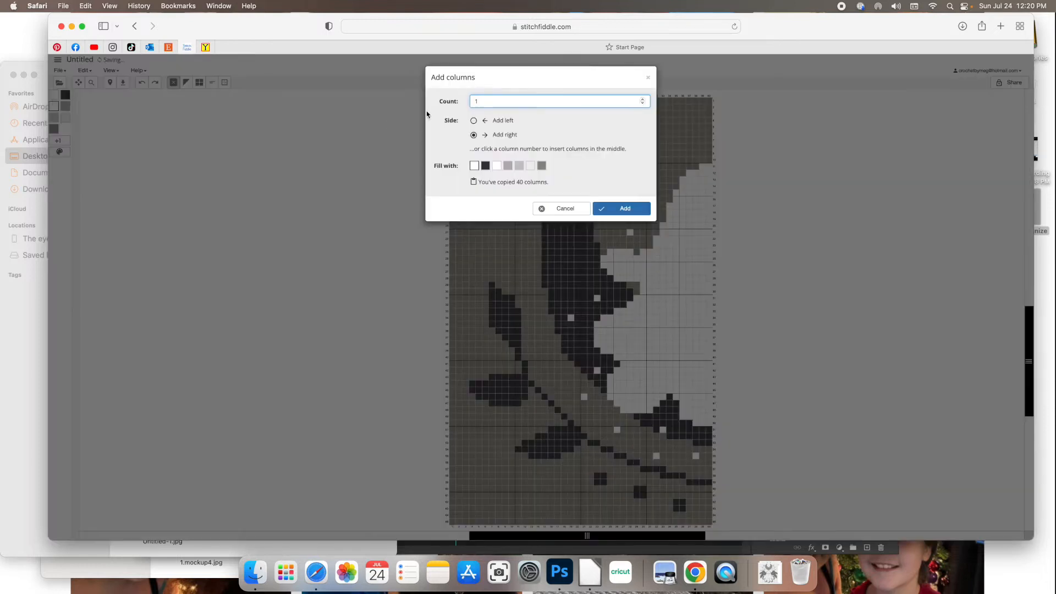
pyautogui.press('BackSpace')
pyautogui.write('40')
pyautogui.press('Return')
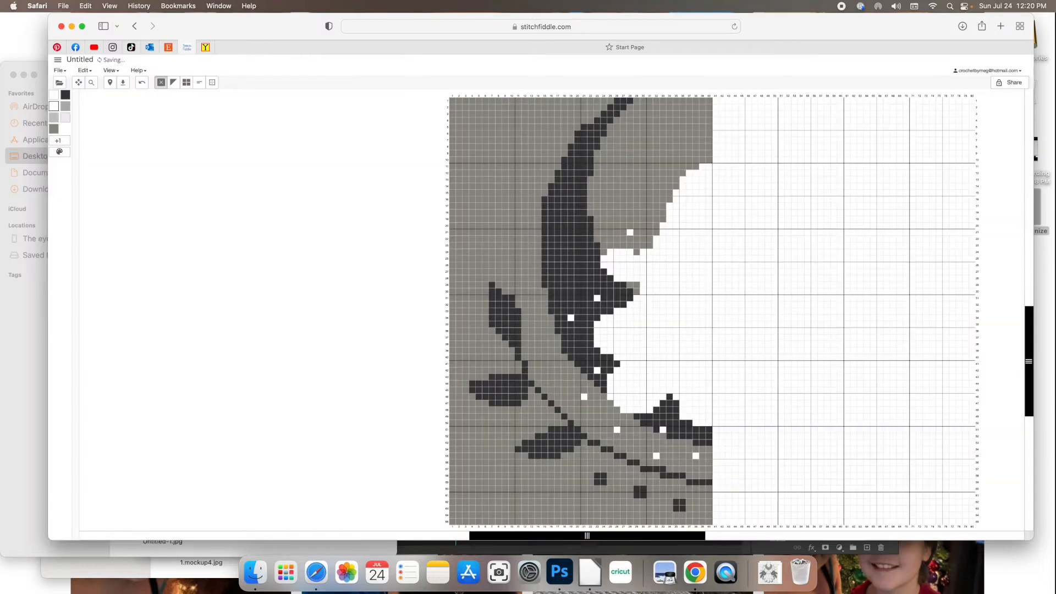
# Step: Paste the copied half into the 40 new columns and mirror it horizontally to complete the symmetrical design
pyautogui.rightClick(717, 104)
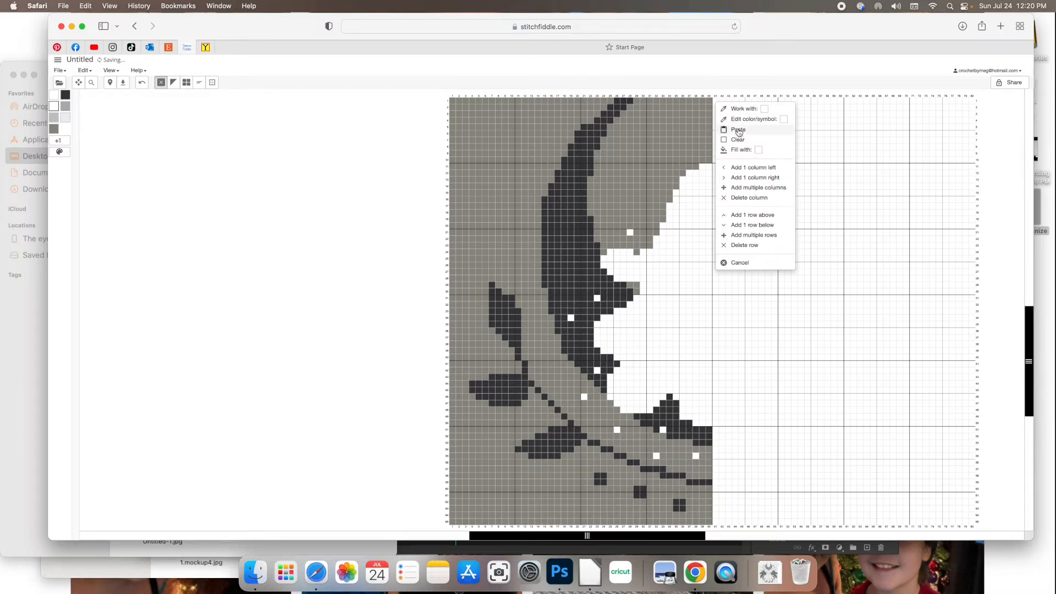
pyautogui.click(738, 130)
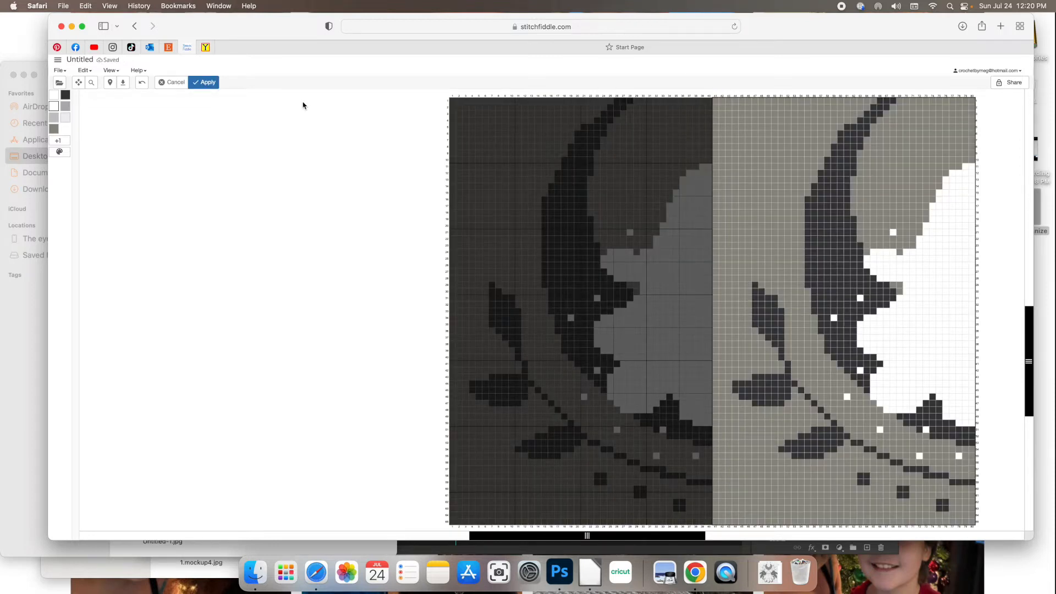
pyautogui.click(203, 82)
pyautogui.click(212, 82)
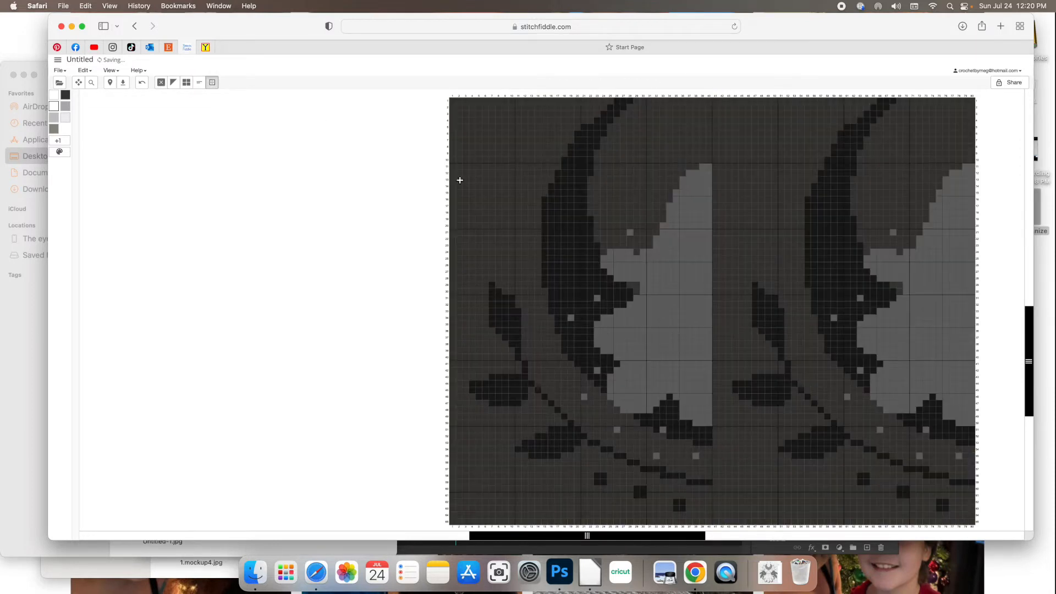
pyautogui.moveTo(714, 99); pyautogui.dragTo(972, 519)
pyautogui.rightClick(972, 521)
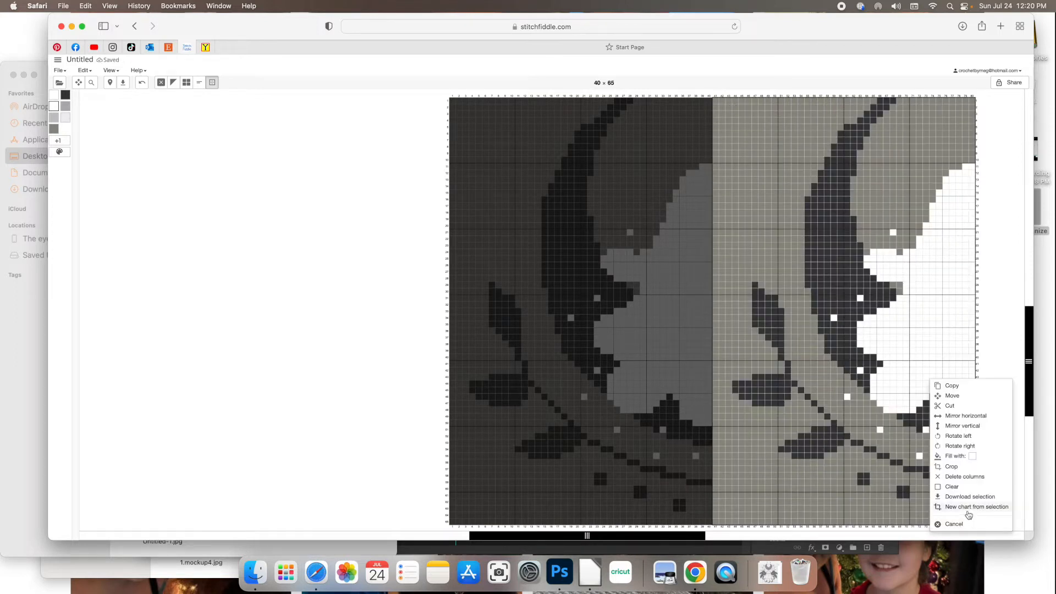
pyautogui.click(959, 418)
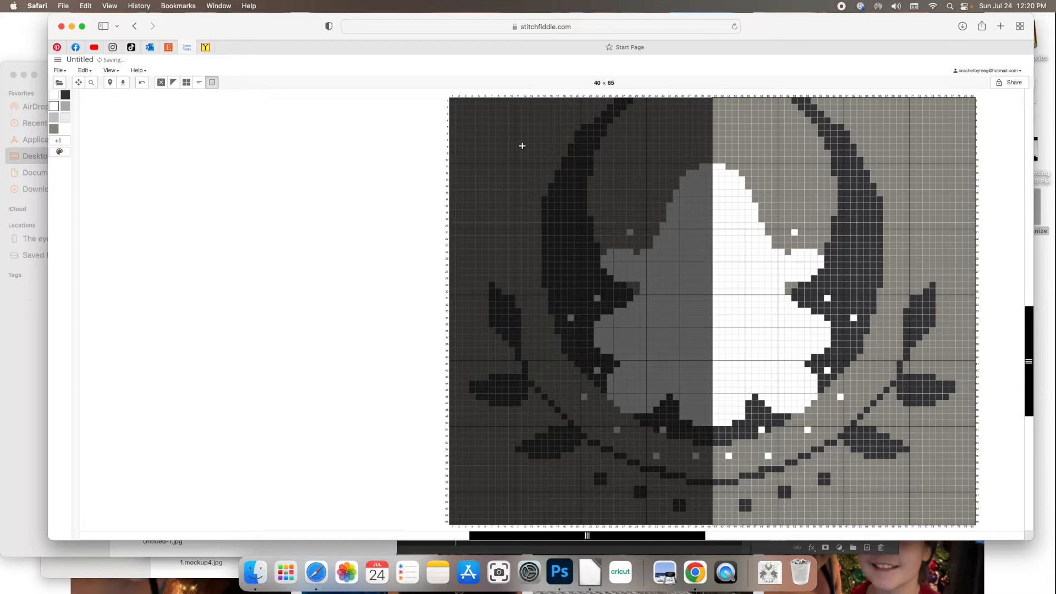
# Step: Crop the chart to the 74 × 63 area bounded by the outermost leaf tips, trimming two rows from the lower edge
pyautogui.click(211, 83)
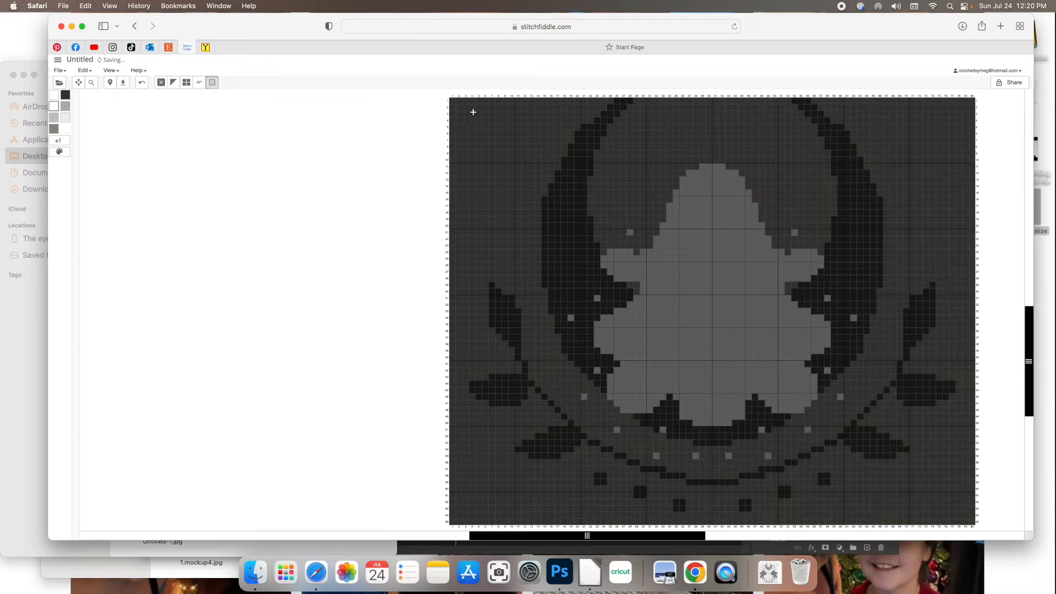
pyautogui.moveTo(472, 102); pyautogui.dragTo(954, 507)
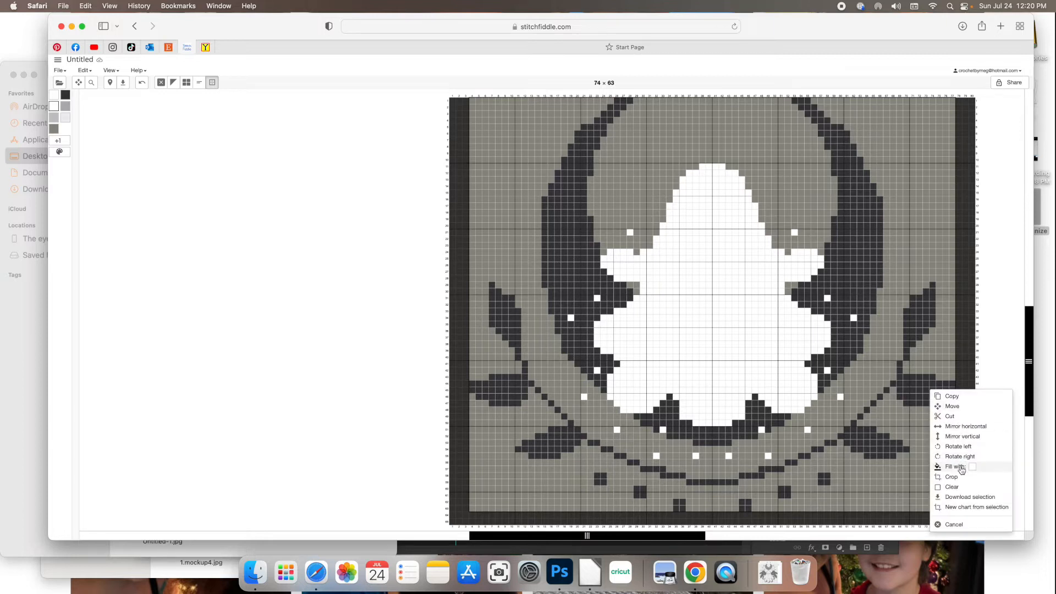
pyautogui.click(960, 469)
# Step: Shade the folds along the ghost's lower hem and its right side lobe with White Tin, tapering each fold upward
pyautogui.moveTo(521, 358)
pyautogui.mouseDown()
pyautogui.moveTo(480, 396)
pyautogui.moveTo(526, 337)
pyautogui.moveTo(514, 364)
pyautogui.mouseUp()
pyautogui.moveTo(474, 400)
pyautogui.mouseDown()
pyautogui.moveTo(490, 402)
pyautogui.moveTo(467, 396)
pyautogui.mouseUp()
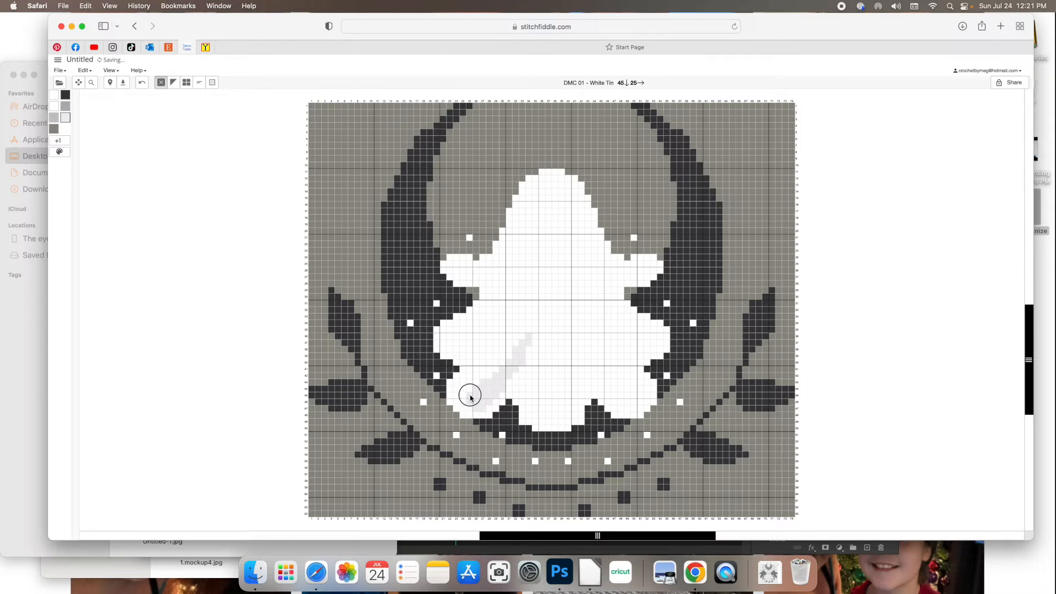
pyautogui.moveTo(569, 364)
pyautogui.mouseDown()
pyautogui.moveTo(560, 413)
pyautogui.moveTo(572, 409)
pyautogui.moveTo(574, 371)
pyautogui.moveTo(581, 392)
pyautogui.moveTo(570, 346)
pyautogui.moveTo(583, 394)
pyautogui.moveTo(568, 417)
pyautogui.moveTo(562, 394)
pyautogui.moveTo(554, 415)
pyautogui.moveTo(566, 424)
pyautogui.moveTo(566, 394)
pyautogui.moveTo(545, 409)
pyautogui.moveTo(565, 415)
pyautogui.moveTo(544, 417)
pyautogui.mouseUp()
pyautogui.press('super+z')
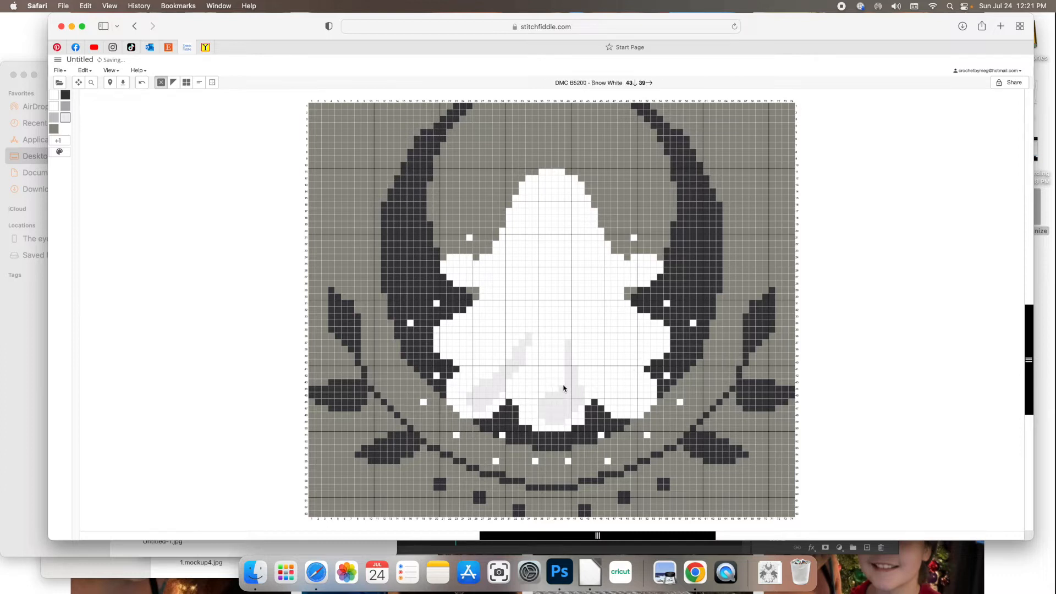
pyautogui.click(556, 390)
pyautogui.moveTo(613, 347)
pyautogui.mouseDown()
pyautogui.moveTo(626, 391)
pyautogui.moveTo(620, 370)
pyautogui.moveTo(640, 389)
pyautogui.moveTo(630, 390)
pyautogui.mouseUp()
pyautogui.moveTo(644, 327); pyautogui.dragTo(656, 336)
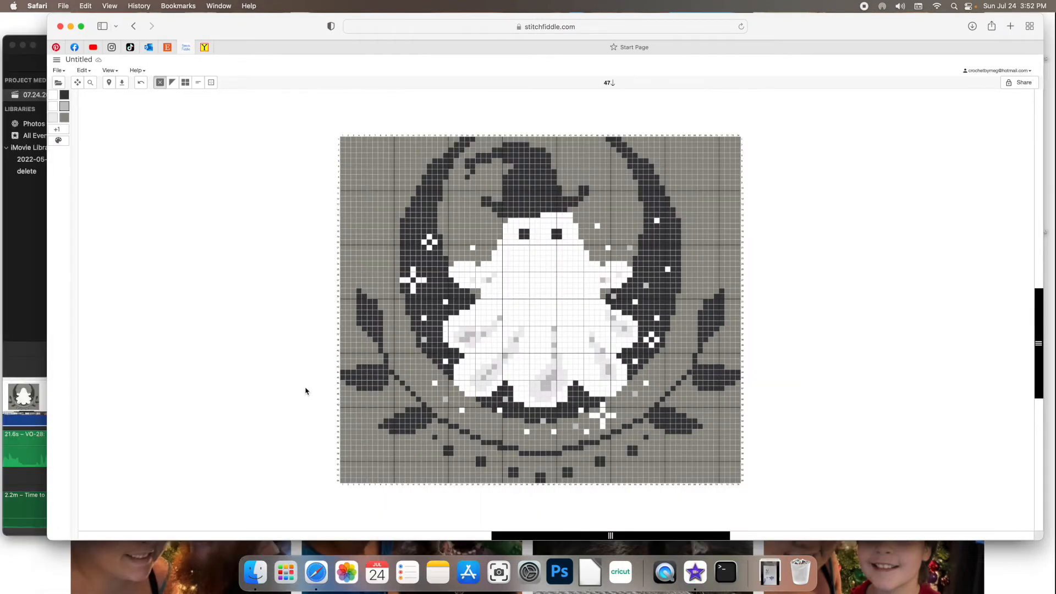
# Step: Try shading a wavy fold across the ghost's chest in White Tin with Tin accents along its lower edge
pyautogui.click(65, 119)
pyautogui.click(64, 108)
pyautogui.click(52, 117)
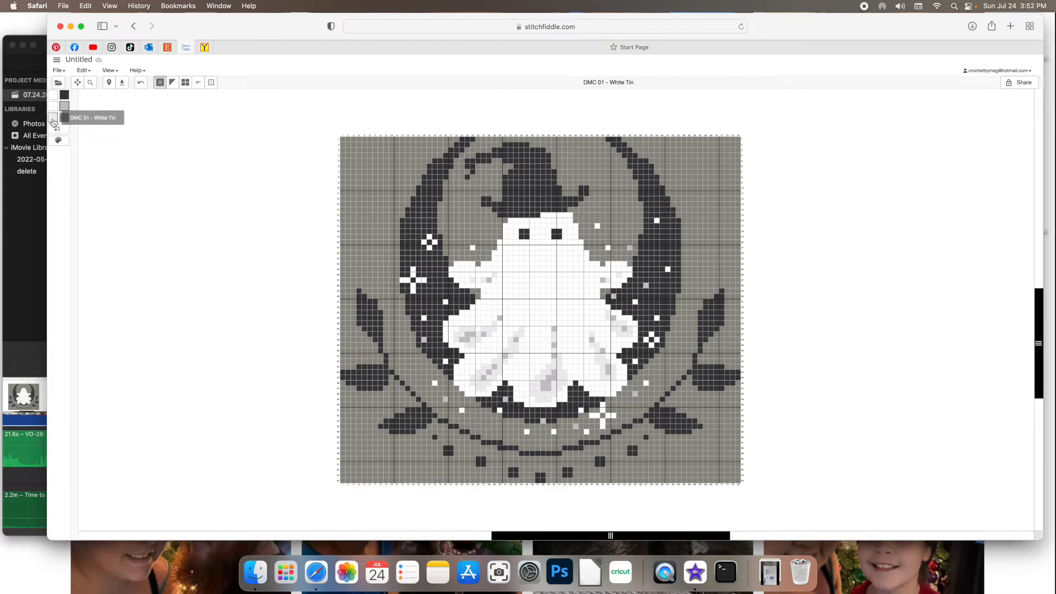
pyautogui.moveTo(517, 283)
pyautogui.mouseDown()
pyautogui.moveTo(581, 276)
pyautogui.moveTo(571, 287)
pyautogui.moveTo(553, 282)
pyautogui.moveTo(572, 285)
pyautogui.moveTo(547, 297)
pyautogui.moveTo(548, 281)
pyautogui.moveTo(526, 290)
pyautogui.moveTo(514, 275)
pyautogui.mouseUp()
pyautogui.moveTo(579, 268); pyautogui.dragTo(579, 264)
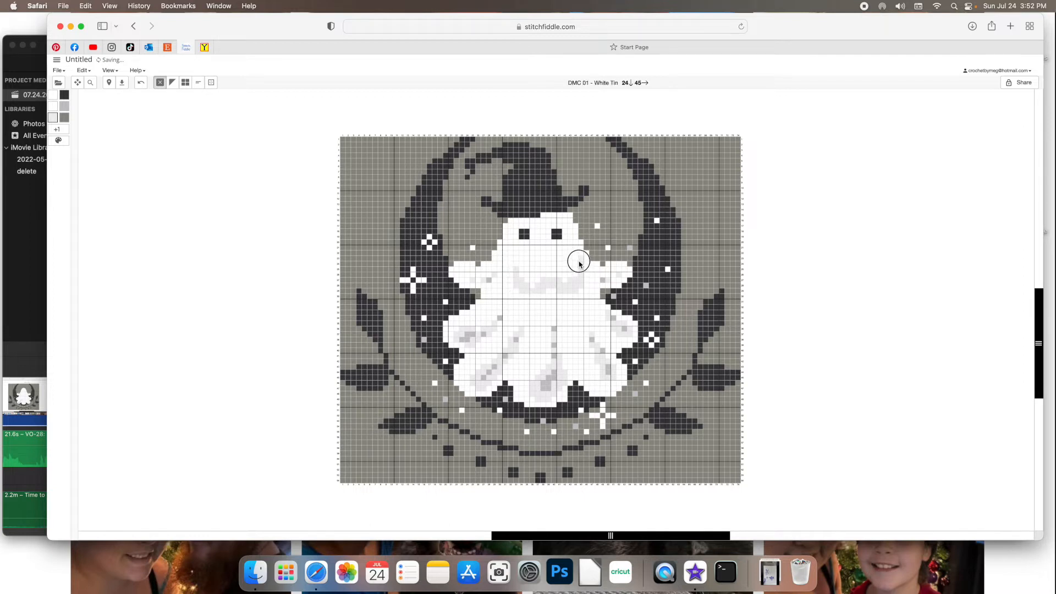
pyautogui.click(63, 118)
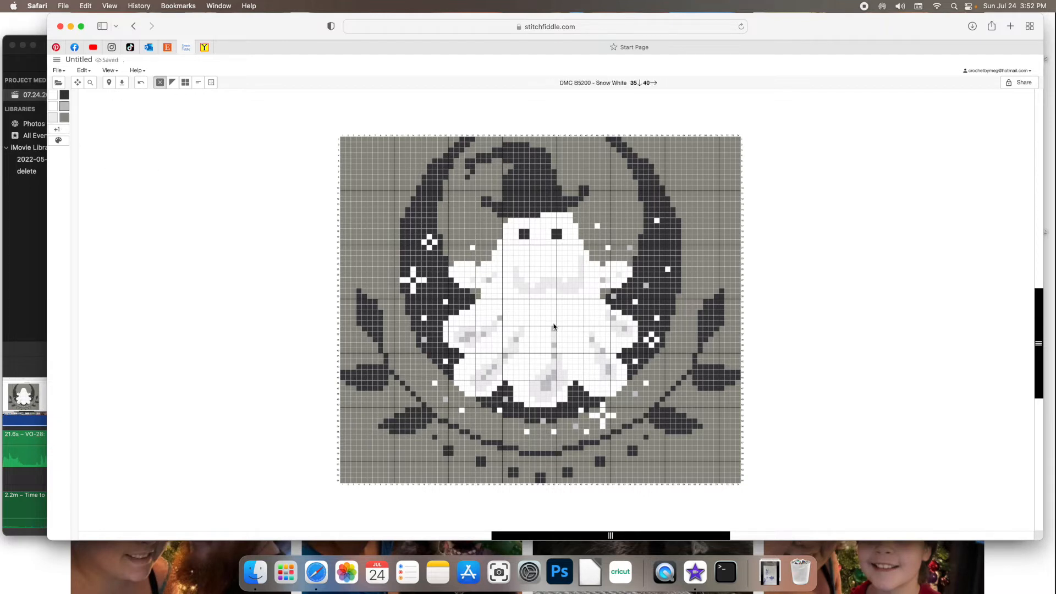
pyautogui.moveTo(542, 289)
pyautogui.mouseDown()
pyautogui.moveTo(523, 285)
pyautogui.moveTo(583, 288)
pyautogui.moveTo(550, 286)
pyautogui.mouseUp()
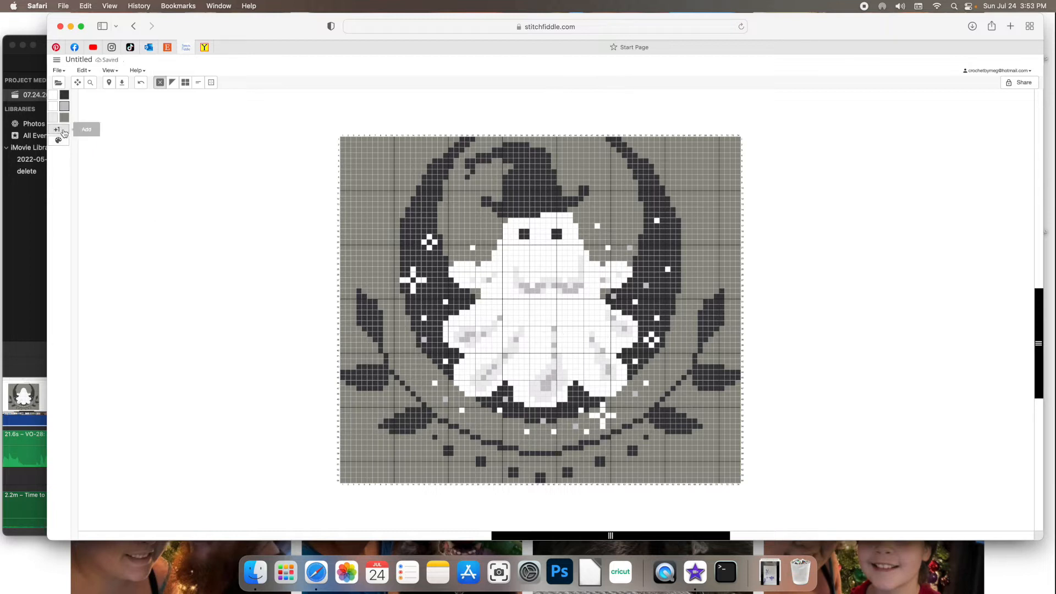
# Step: Undo the White Tin and Tin strokes of the wavy chest fold
pyautogui.click(141, 84)
pyautogui.click(141, 84)
pyautogui.click(141, 84)
pyautogui.click(141, 84)
pyautogui.click(142, 84)
pyautogui.click(142, 83)
# Step: Try drawing the curved chest fold in the darker Tin shade first
pyautogui.click(65, 105)
pyautogui.click(521, 291)
pyautogui.moveTo(522, 295)
pyautogui.mouseDown()
pyautogui.moveTo(548, 287)
pyautogui.moveTo(583, 279)
pyautogui.mouseUp()
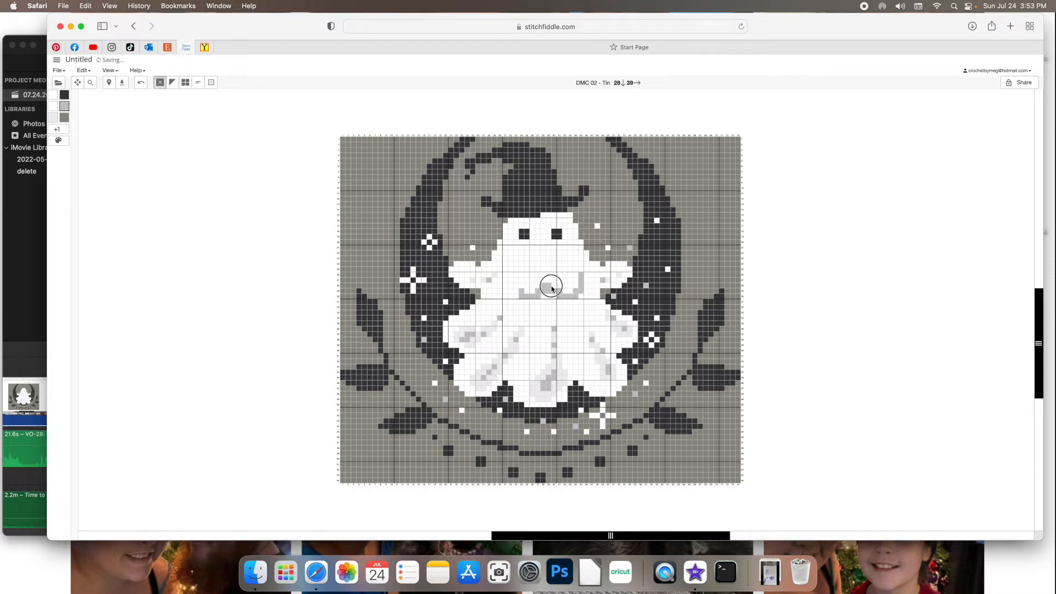
# Step: Try softening the Tin chest fold by placing White Tin stitches around it
pyautogui.click(55, 116)
pyautogui.click(519, 287)
pyautogui.click(529, 287)
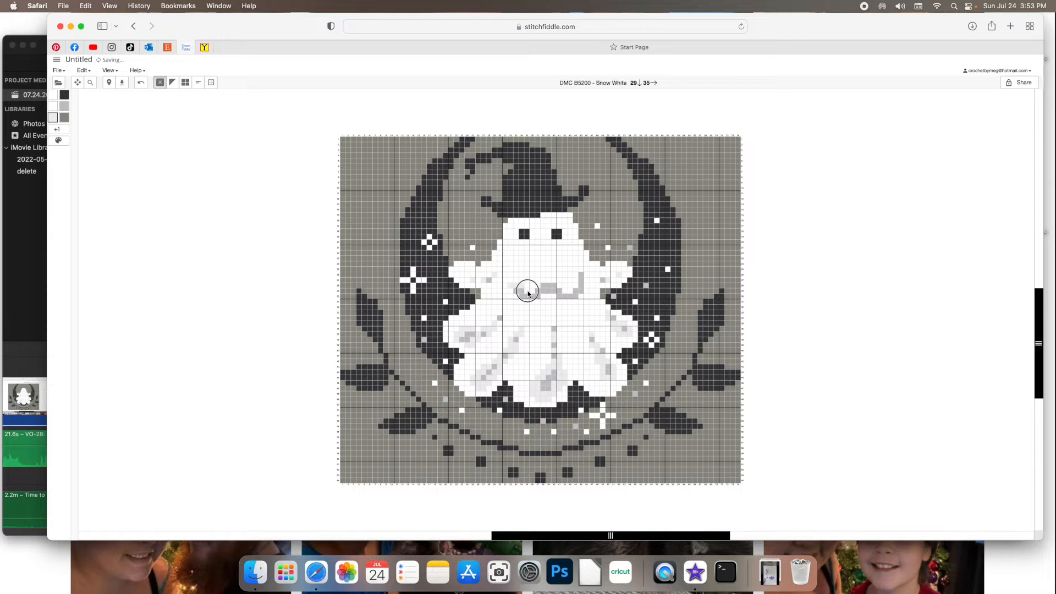
pyautogui.click(550, 286)
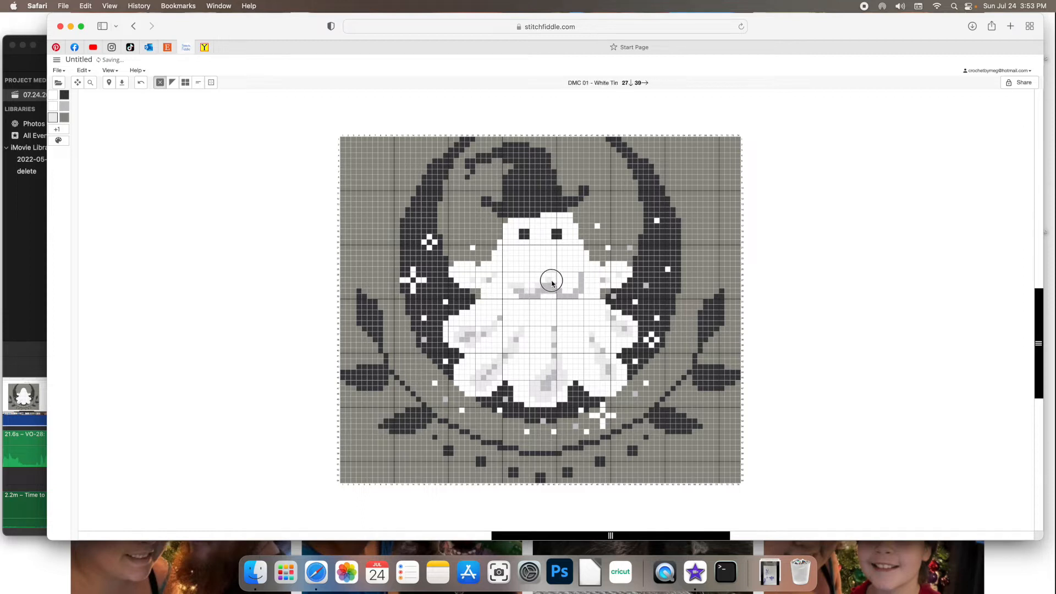
pyautogui.click(559, 289)
pyautogui.click(568, 294)
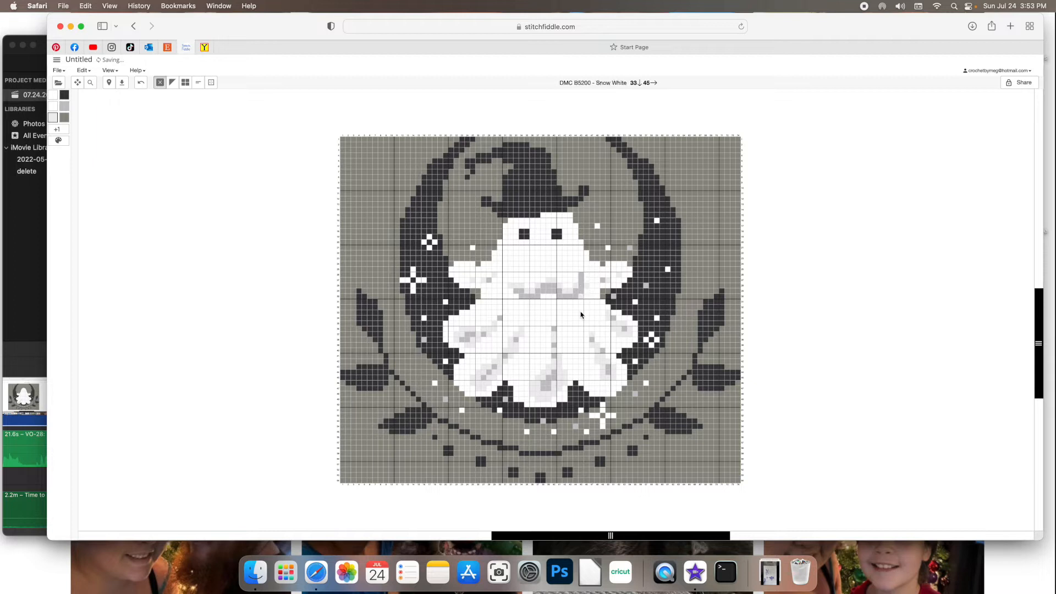
pyautogui.click(563, 303)
pyautogui.click(547, 298)
pyautogui.click(524, 303)
# Step: Undo the last stitches of the chest fold's softened shading
pyautogui.click(141, 83)
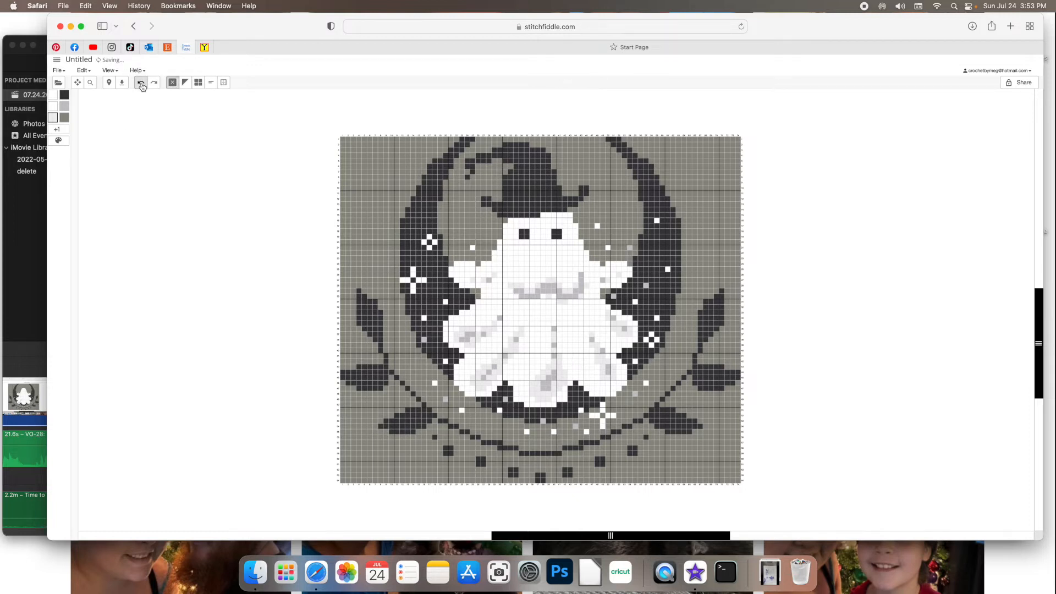
pyautogui.click(141, 84)
pyautogui.click(141, 84)
pyautogui.click(141, 84)
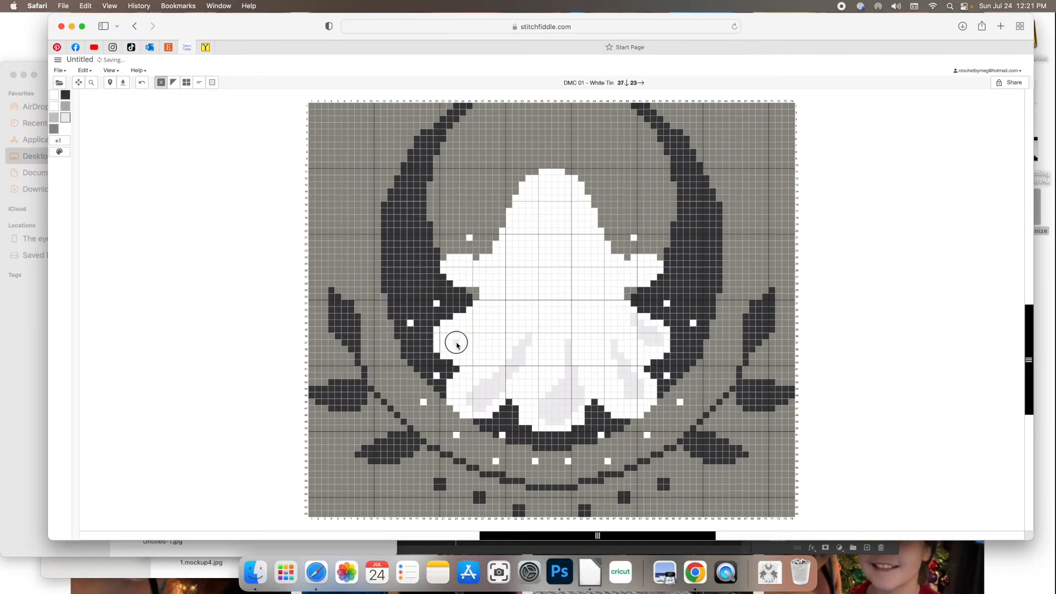
# Step: Shade the ghost's left side lobe and arms in White Tin and add two square Very Dark Pewter Gray eyes
pyautogui.moveTo(456, 344)
pyautogui.mouseDown()
pyautogui.moveTo(488, 343)
pyautogui.moveTo(473, 356)
pyautogui.moveTo(451, 343)
pyautogui.mouseUp()
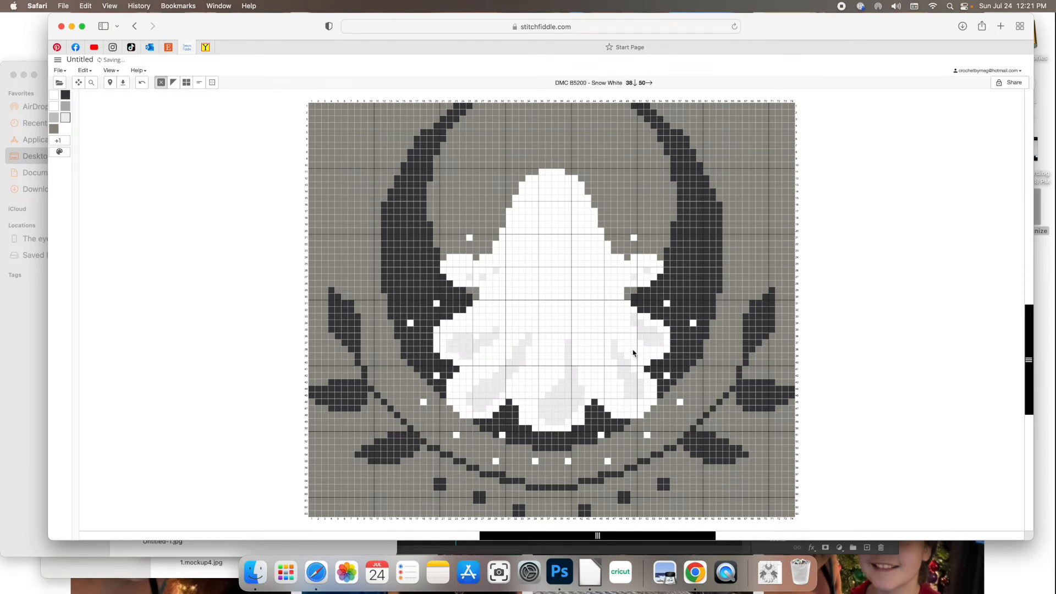
pyautogui.click(530, 223)
pyautogui.click(572, 222)
# Step: Draw a witch hat on the ghost's head in Very Dark Pewter Gray, with a curled tip and upturned brim
pyautogui.scroll(2, 535, 381)
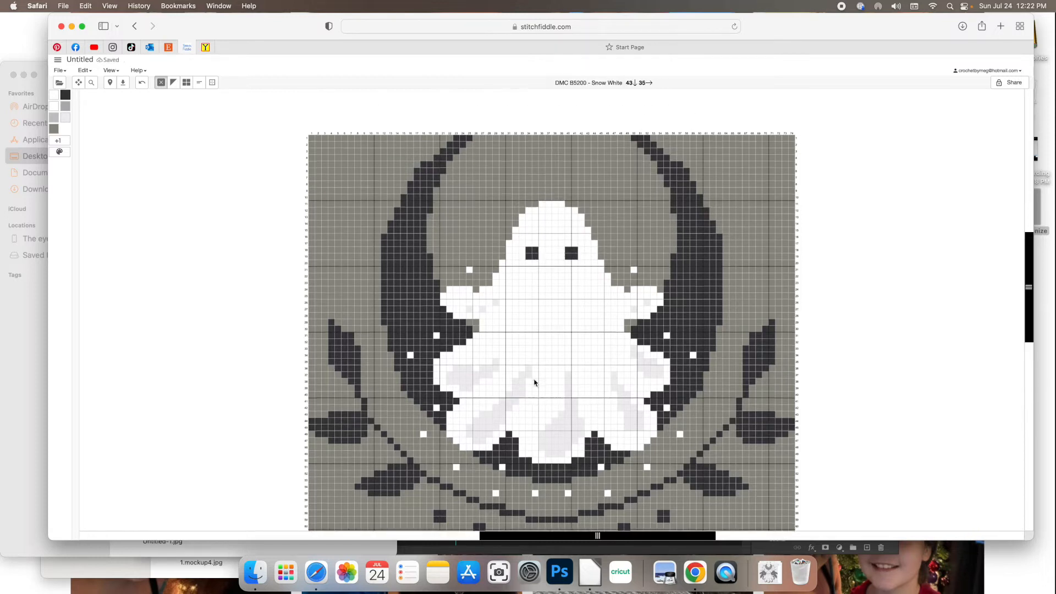
pyautogui.moveTo(494, 250)
pyautogui.mouseDown()
pyautogui.moveTo(583, 242)
pyautogui.moveTo(605, 222)
pyautogui.moveTo(561, 195)
pyautogui.moveTo(486, 183)
pyautogui.moveTo(527, 168)
pyautogui.moveTo(507, 222)
pyautogui.moveTo(547, 216)
pyautogui.mouseUp()
pyautogui.click(570, 226)
pyautogui.moveTo(487, 240); pyautogui.dragTo(506, 260)
pyautogui.moveTo(593, 246); pyautogui.dragTo(577, 242)
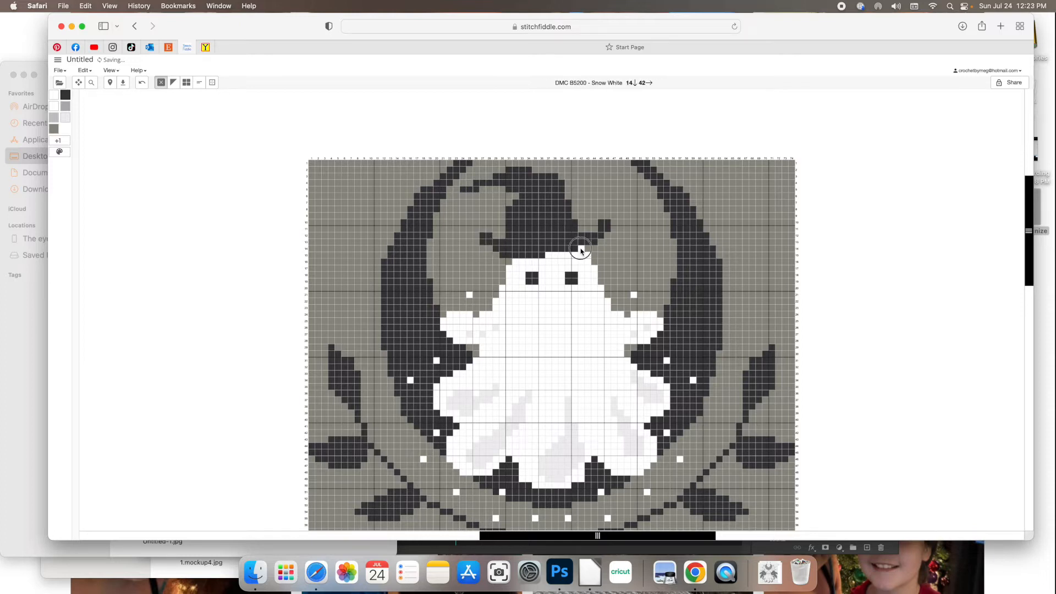
pyautogui.scroll(-1, 588, 275)
pyautogui.scroll(-1, 600, 278)
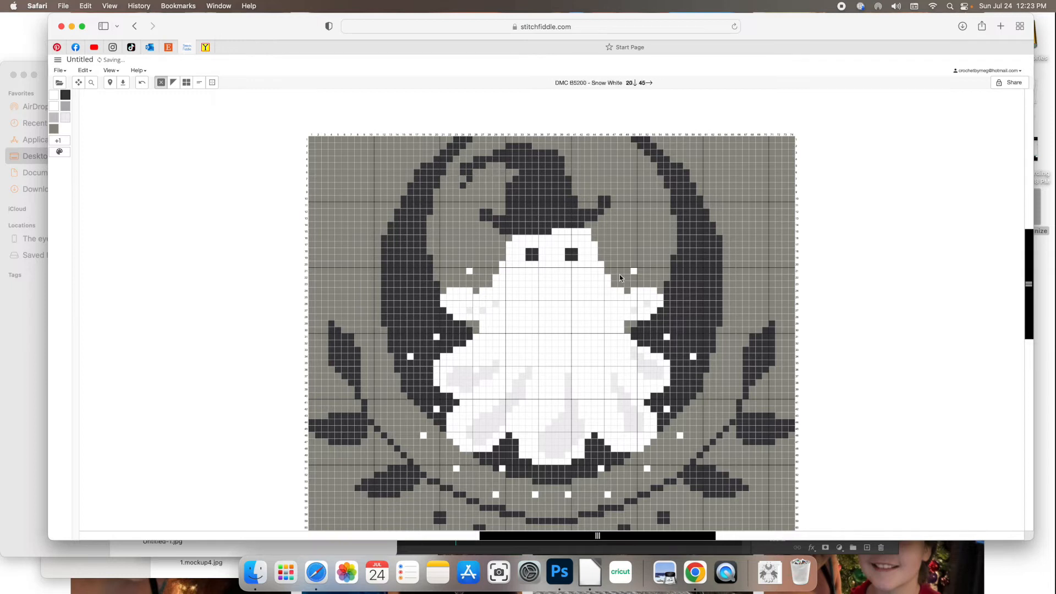
# Step: Add darker Tin accents inside the shaded hem folds, the side lobes and the arms of the ghost
pyautogui.scroll(-3, 478, 275)
pyautogui.moveTo(483, 372); pyautogui.dragTo(495, 361)
pyautogui.moveTo(556, 387); pyautogui.dragTo(568, 332)
pyautogui.moveTo(634, 364); pyautogui.dragTo(614, 325)
pyautogui.moveTo(460, 319); pyautogui.dragTo(470, 327)
pyautogui.click(502, 300)
pyautogui.click(568, 312)
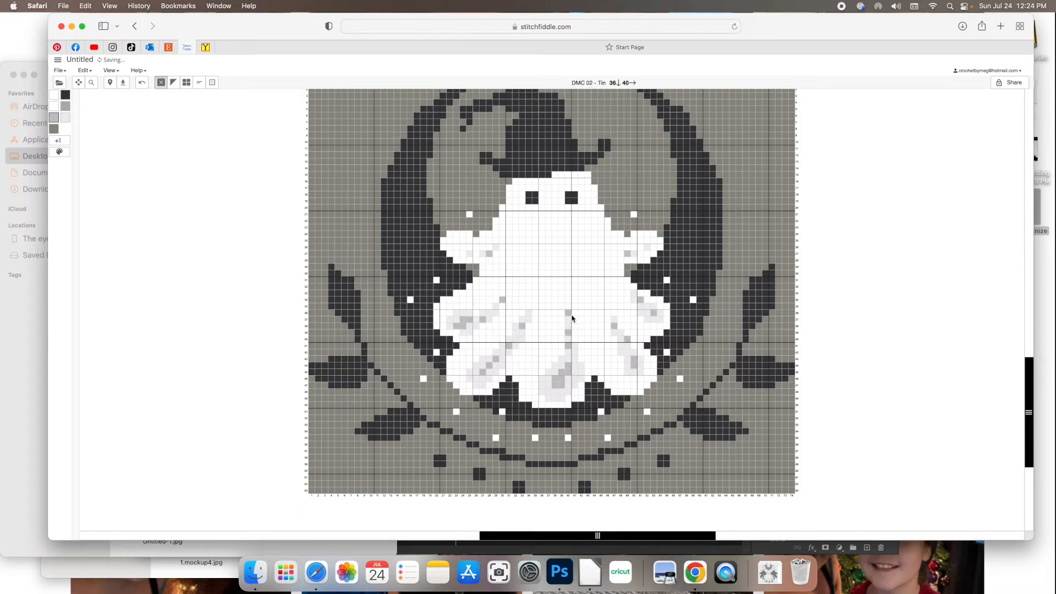
# Step: Scatter single Tin stitches as faint stars along the crescent moon and in the background around the ghost
pyautogui.click(409, 325)
pyautogui.click(436, 398)
pyautogui.click(475, 423)
pyautogui.click(508, 398)
pyautogui.click(666, 392)
pyautogui.click(680, 260)
pyautogui.click(639, 273)
pyautogui.click(660, 214)
# Step: Draw a white cross-shaped sparkle on the left of the crescent and a small diamond sparkle on its lower right
pyautogui.click(53, 106)
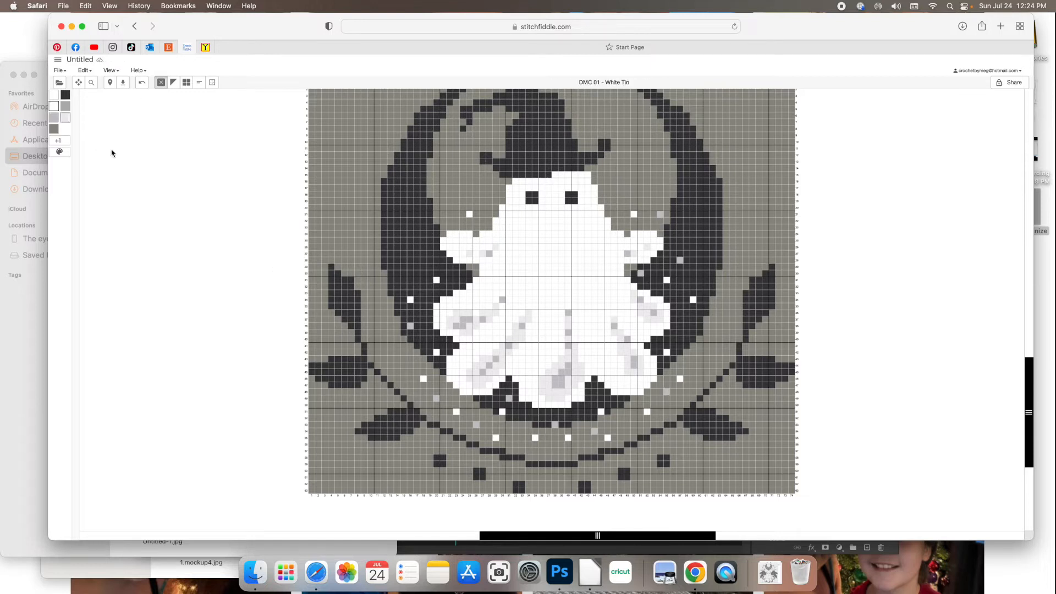
pyautogui.click(395, 253)
pyautogui.click(685, 325)
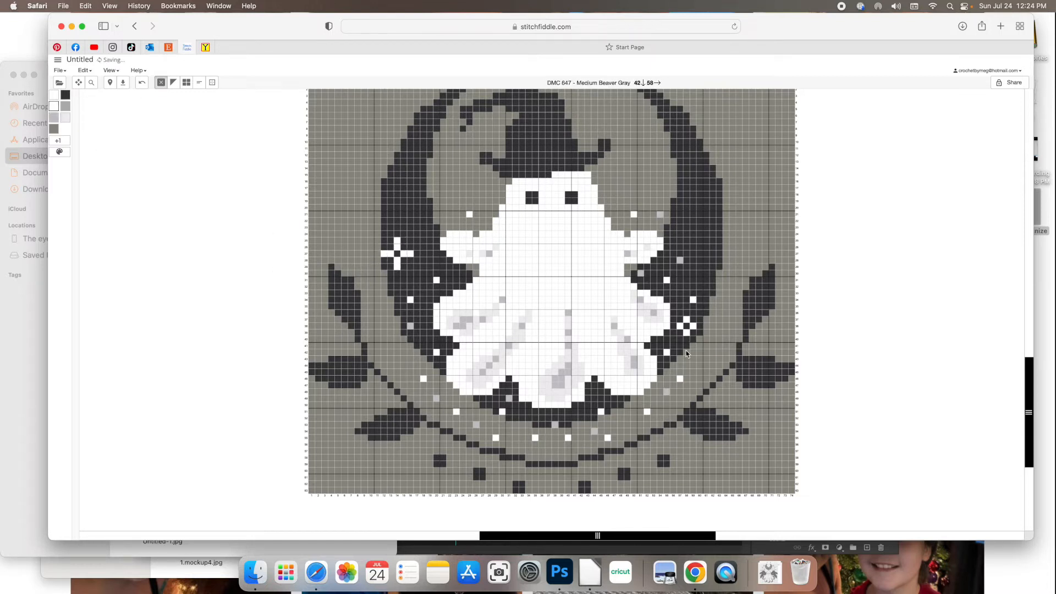
# Step: Draw a white cross-shaped sparkle with an open centre on the crescent's lower edge, right of the ghost's hem
pyautogui.click(627, 404)
pyautogui.click(627, 411)
pyautogui.click(620, 418)
pyautogui.click(614, 417)
pyautogui.click(633, 417)
pyautogui.click(640, 418)
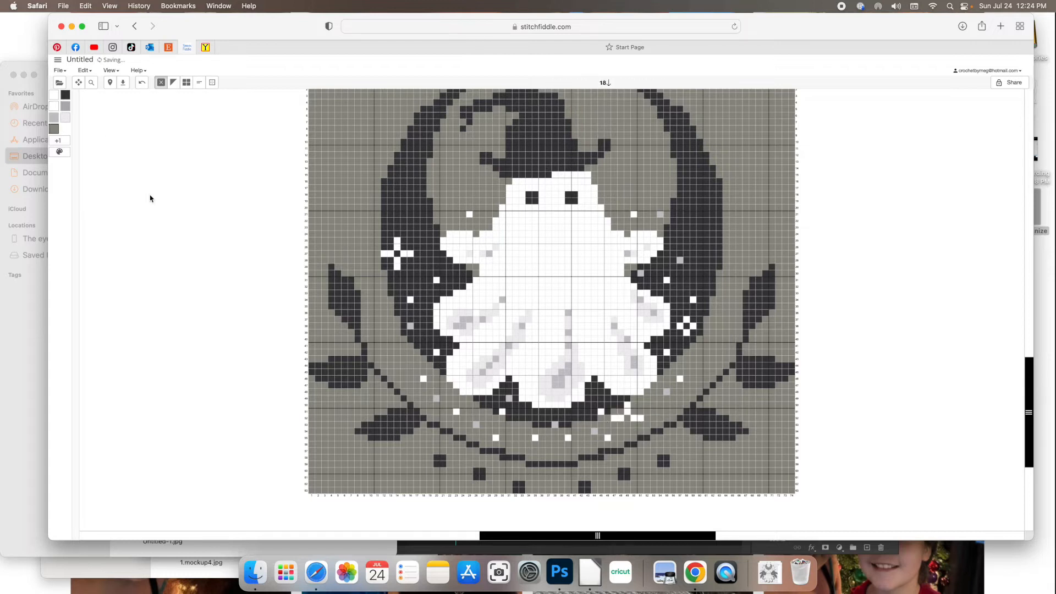
# Step: Add a white diamond sparkle on the crescent's upper left and two single white stars on its right side
pyautogui.click(416, 208)
pyautogui.click(693, 181)
pyautogui.click(706, 240)
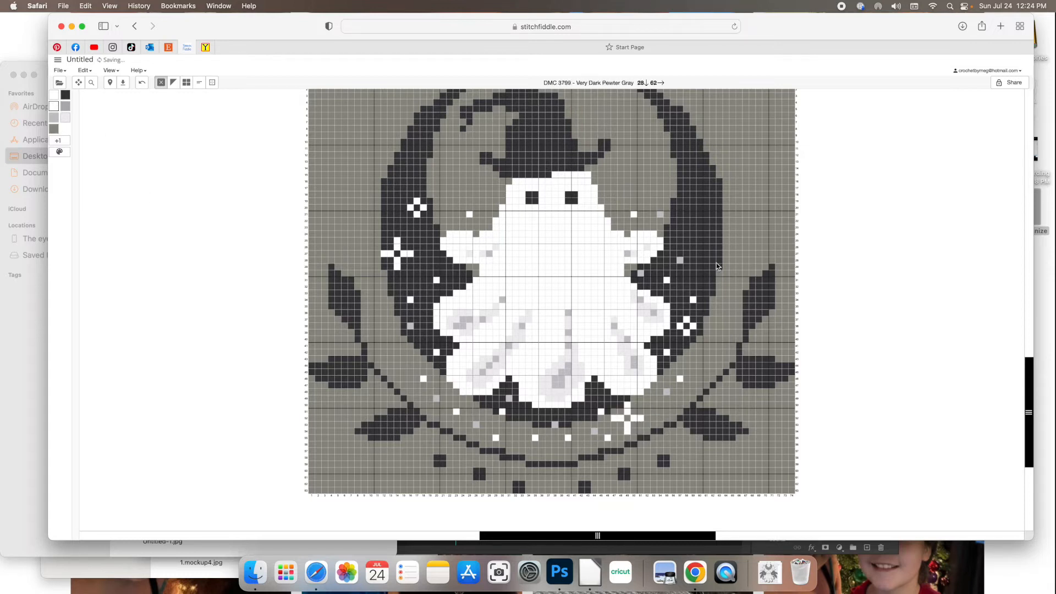
# Step: Add a dark square in the middle of the dotted arc beneath the branches
pyautogui.click(65, 94)
pyautogui.click(549, 487)
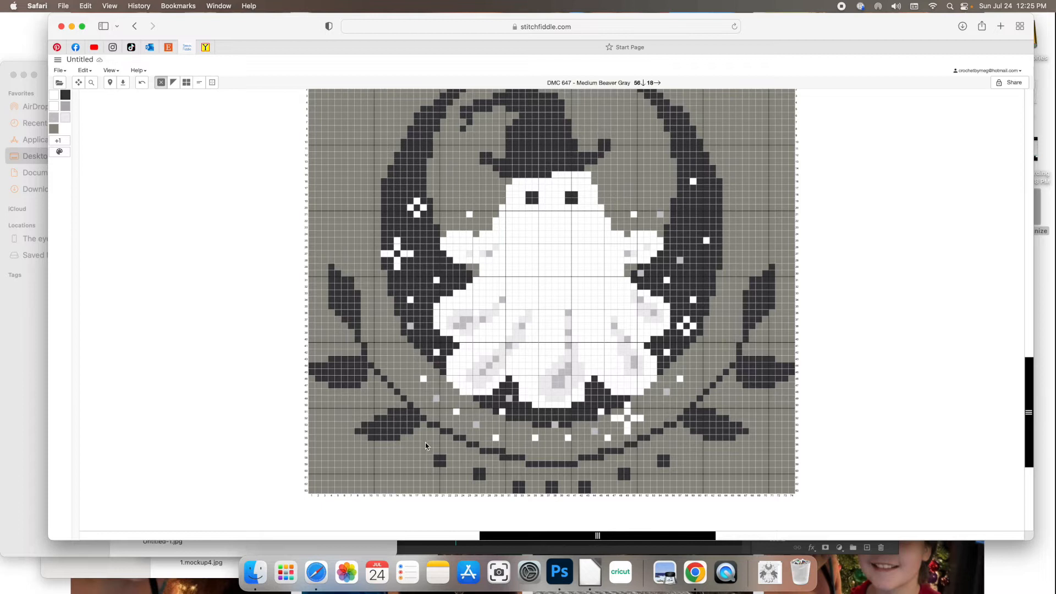
# Step: Add 30 empty rows below the chart
pyautogui.scroll(-5, 385, 299)
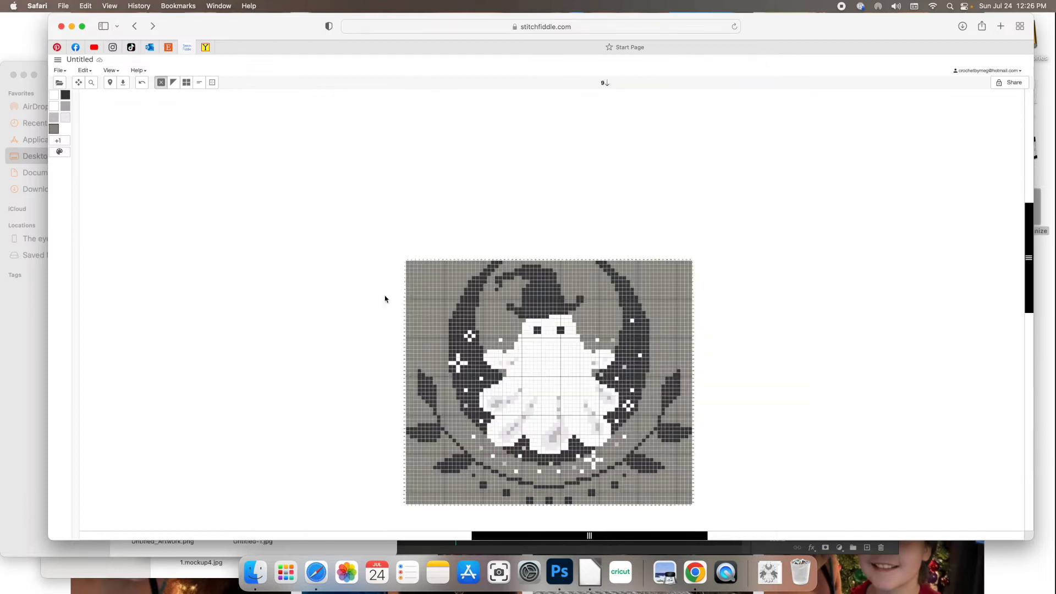
pyautogui.click(84, 72)
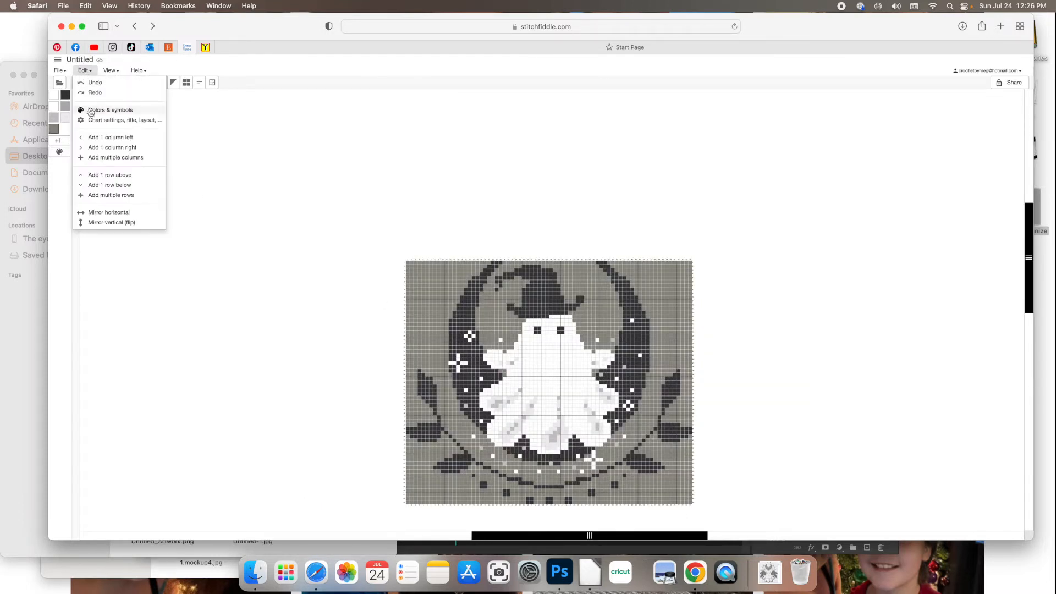
pyautogui.click(110, 195)
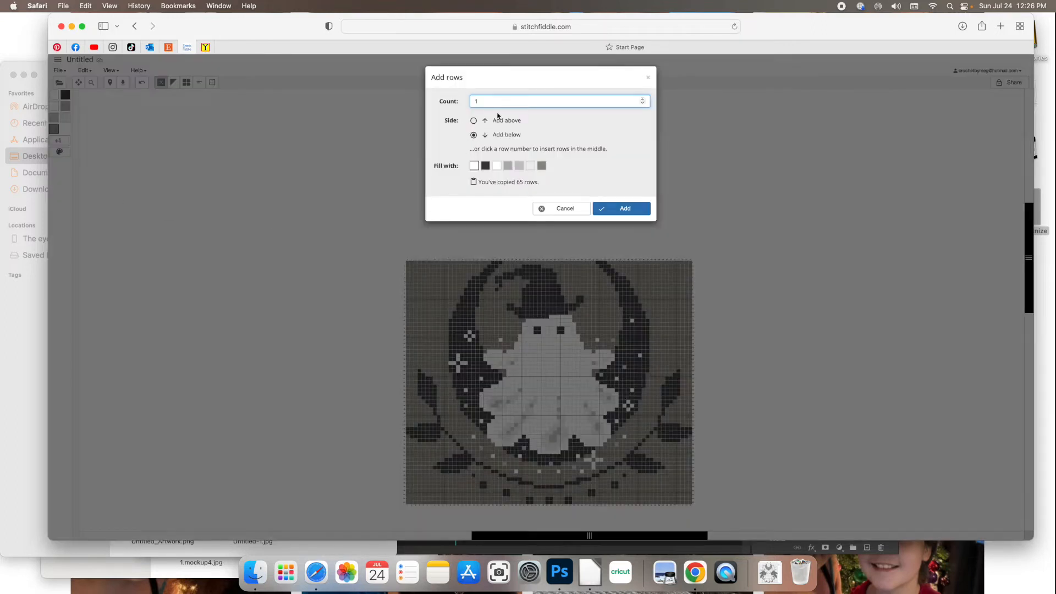
pyautogui.press('BackSpace')
pyautogui.write('30')
pyautogui.click(599, 208)
# Step: Add 30 empty rows above the chart
pyautogui.click(84, 71)
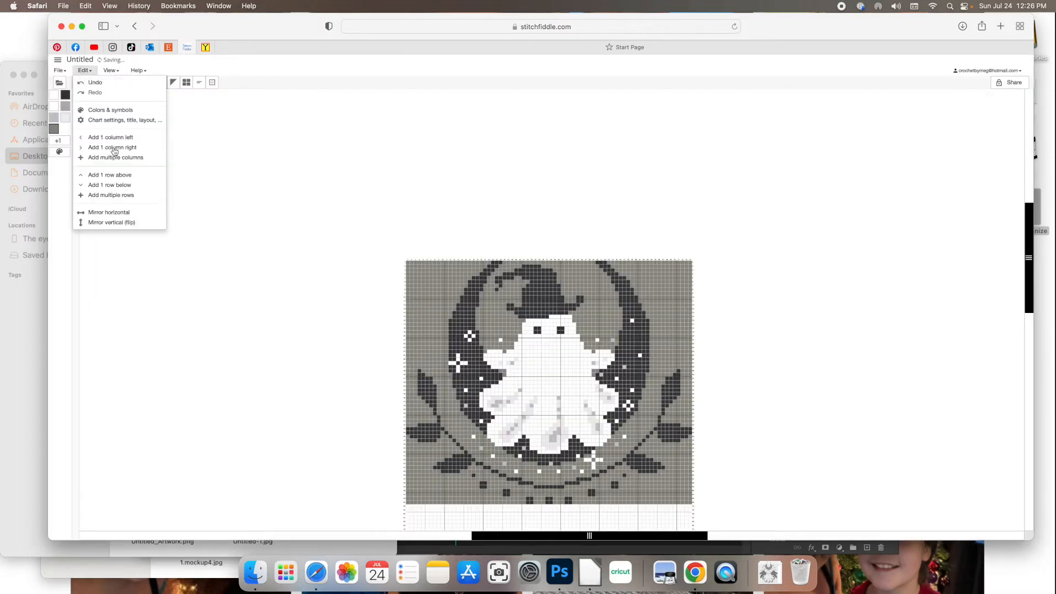
pyautogui.click(116, 195)
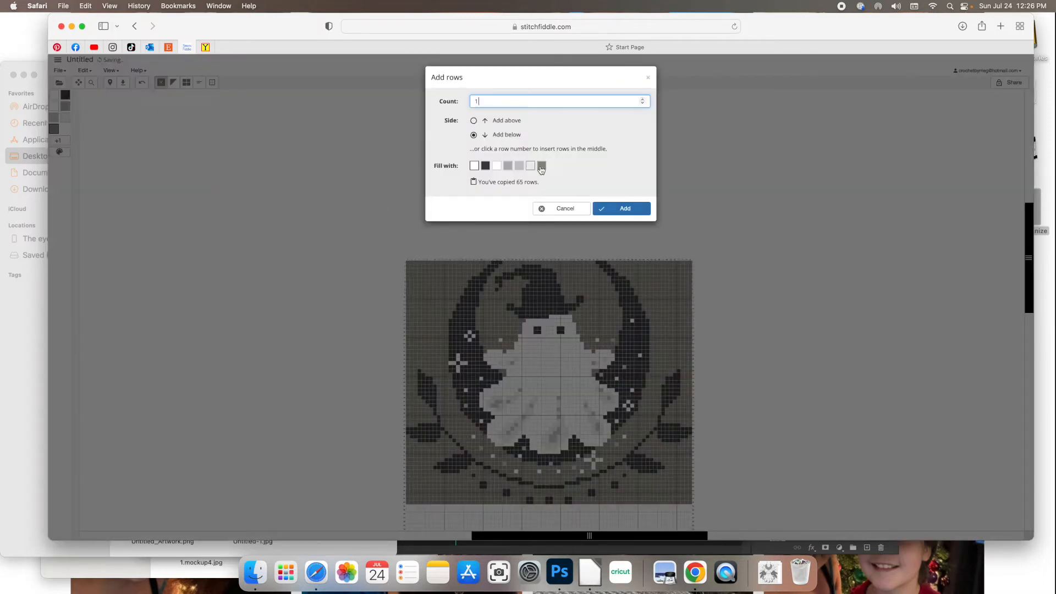
pyautogui.press('BackSpace')
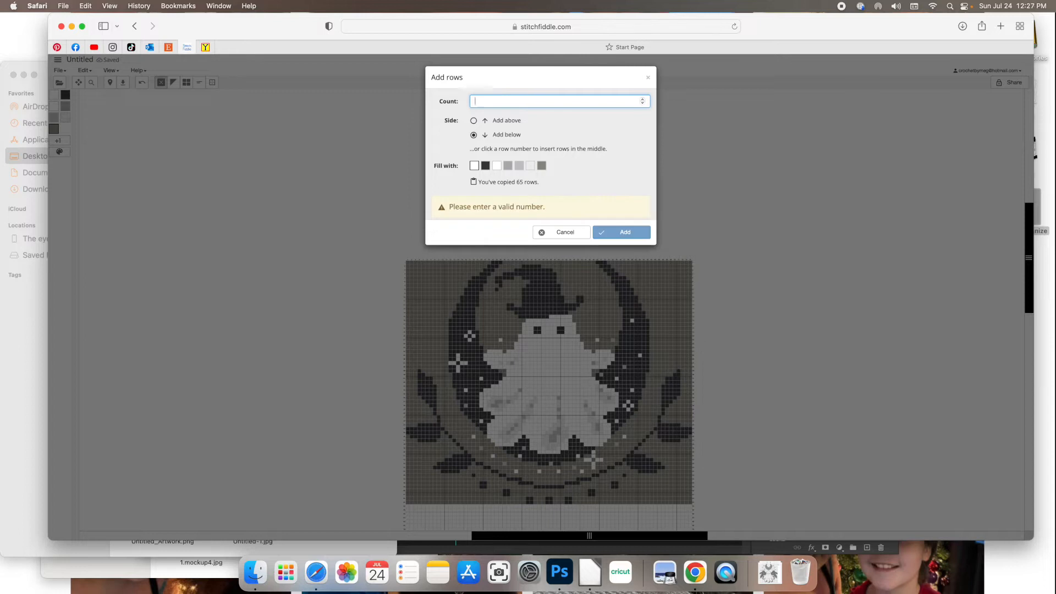
pyautogui.write('30')
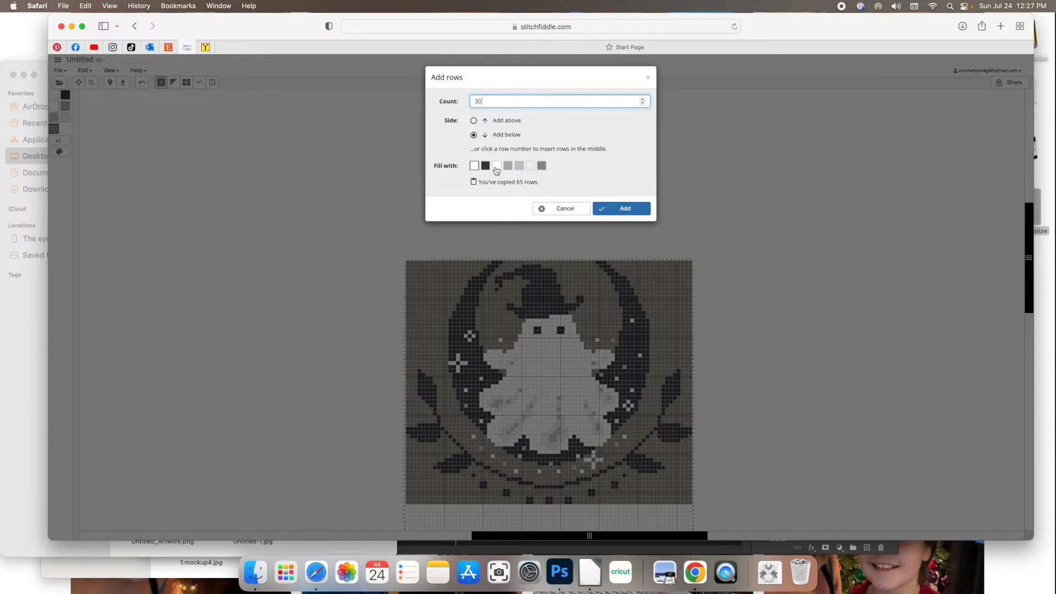
pyautogui.click(487, 122)
pyautogui.click(622, 211)
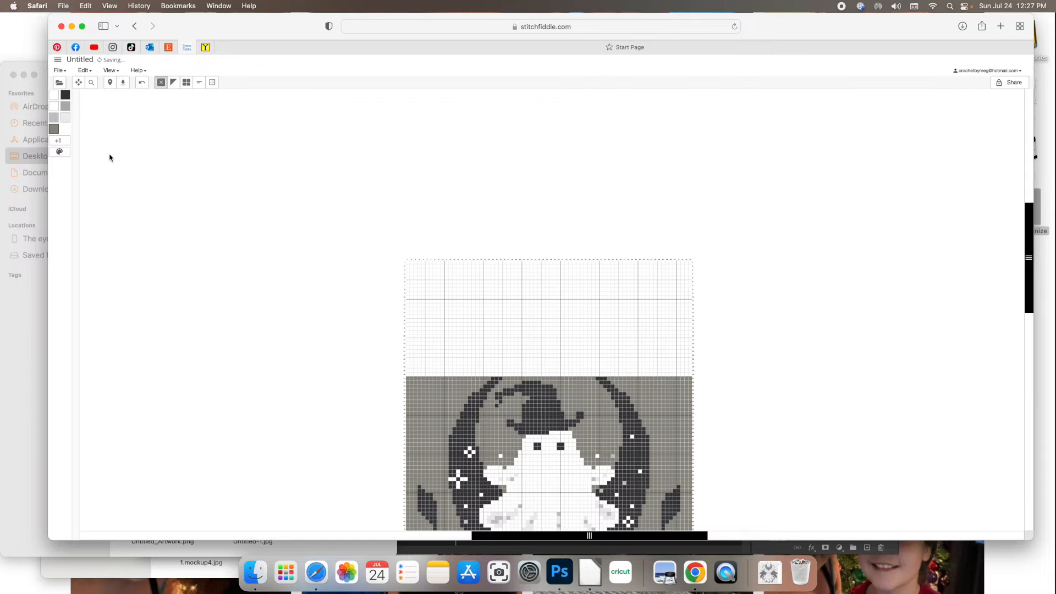
# Step: Add 30 columns filled with Medium Beaver Gray on the right side of the chart
pyautogui.click(84, 70)
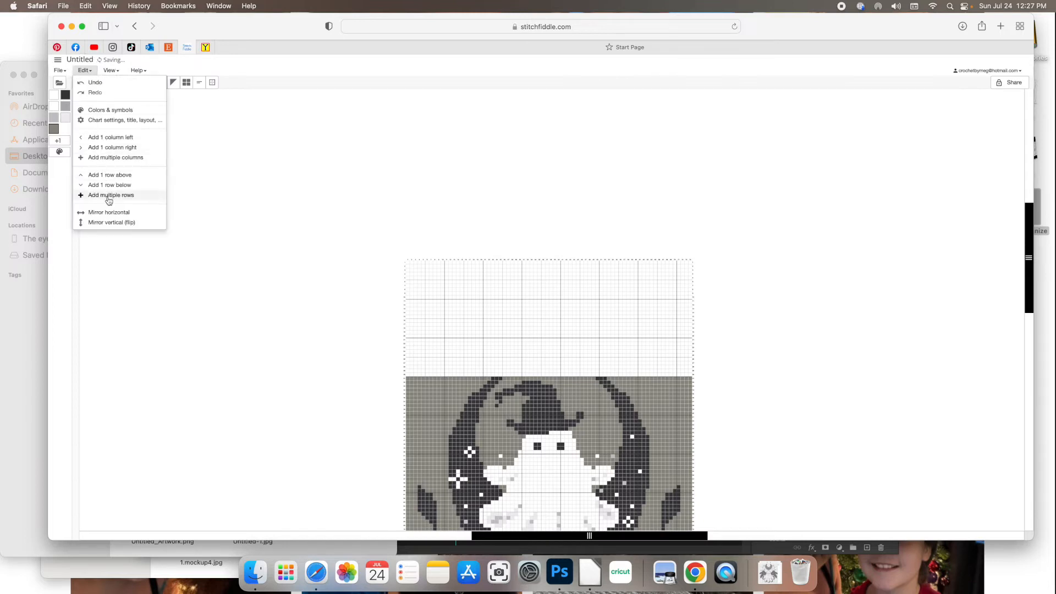
pyautogui.click(112, 157)
pyautogui.press('BackSpace')
pyautogui.write('30')
pyautogui.click(541, 165)
pyautogui.click(621, 208)
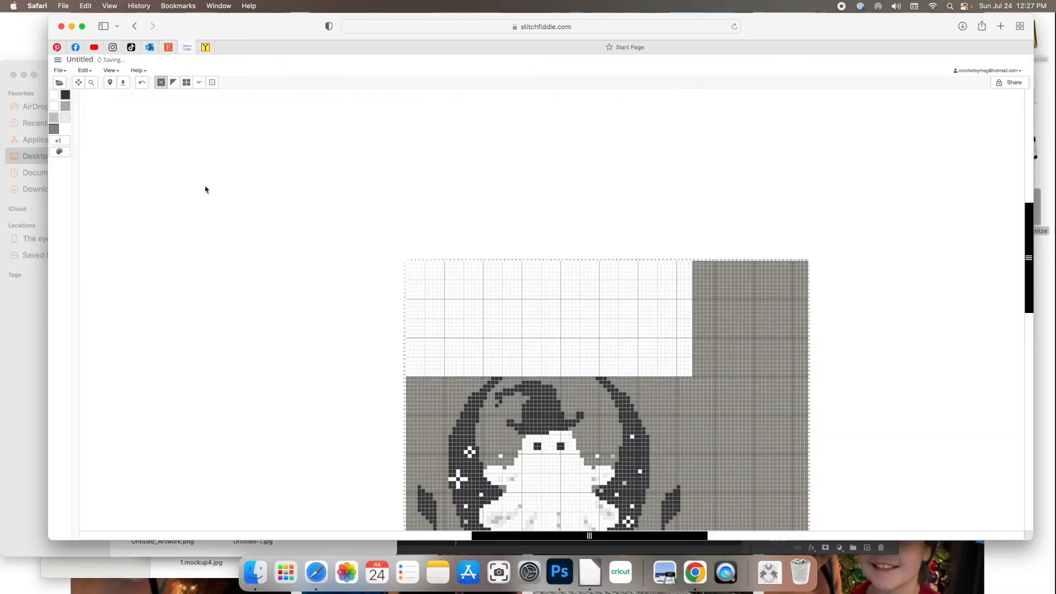
# Step: Add 30 columns filled with Medium Beaver Gray on the left side of the chart
pyautogui.click(84, 71)
pyautogui.click(105, 157)
pyautogui.click(494, 121)
pyautogui.doubleClick(511, 100)
pyautogui.write('30')
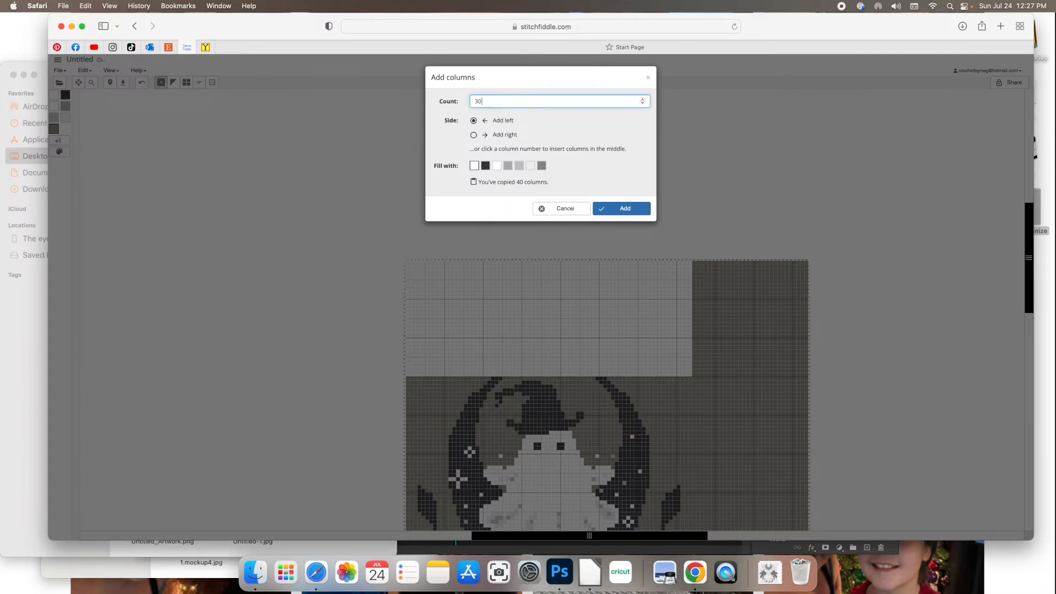
pyautogui.click(622, 208)
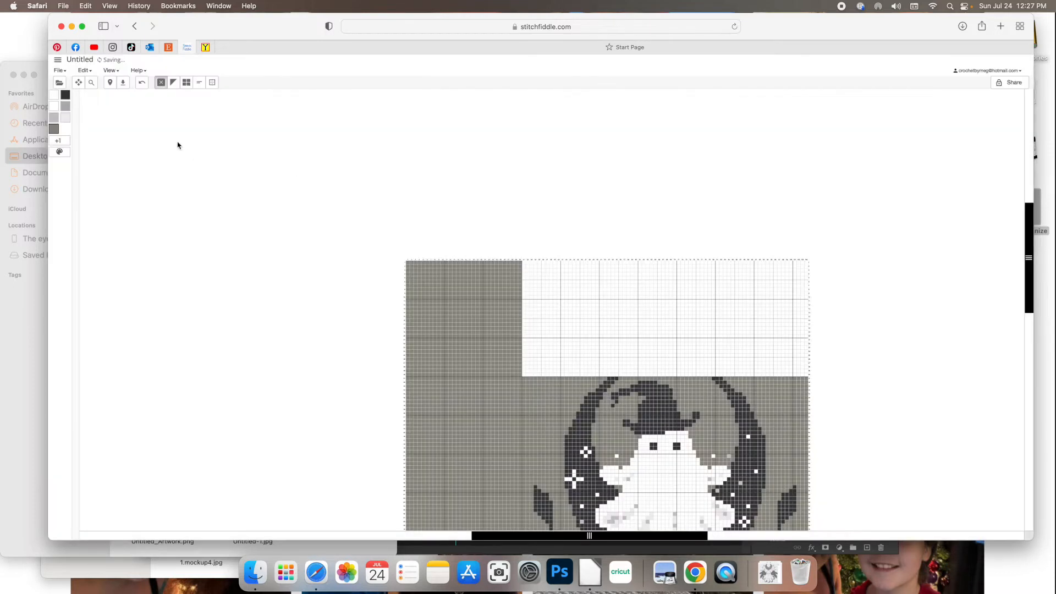
# Step: Fill the empty rows above the design with Medium Beaver Gray
pyautogui.doubleClick(54, 129)
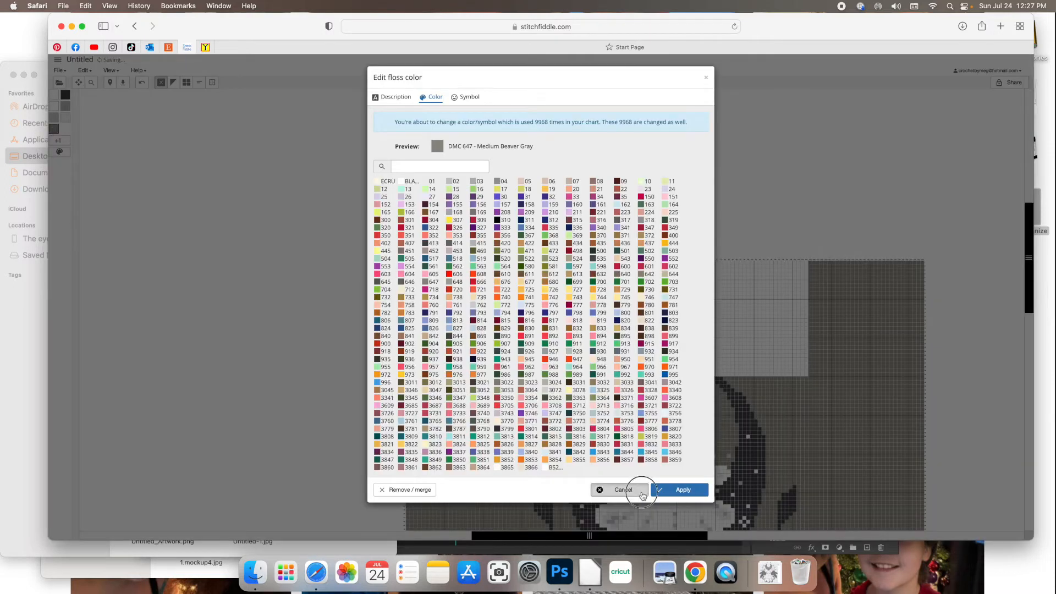
pyautogui.click(623, 490)
pyautogui.rightClick(665, 339)
pyautogui.click(713, 383)
# Step: Fill the empty rows below the design with Medium Beaver Gray
pyautogui.scroll(-5, 718, 372)
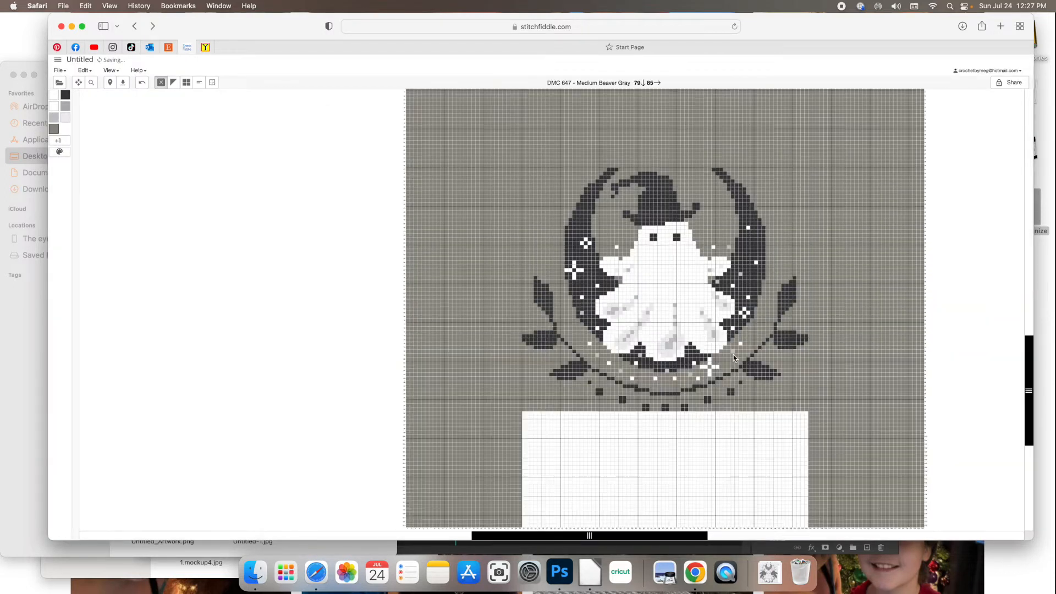
pyautogui.rightClick(711, 367)
pyautogui.click(748, 413)
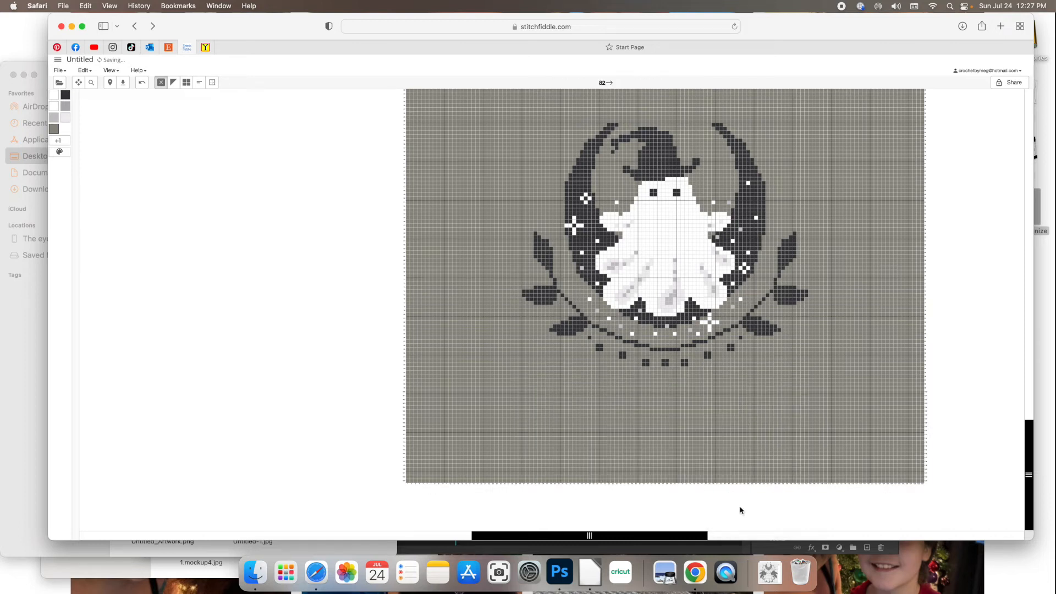
pyautogui.moveTo(631, 535); pyautogui.dragTo(689, 535)
pyautogui.scroll(5, 427, 262)
pyautogui.scroll(-3, 427, 265)
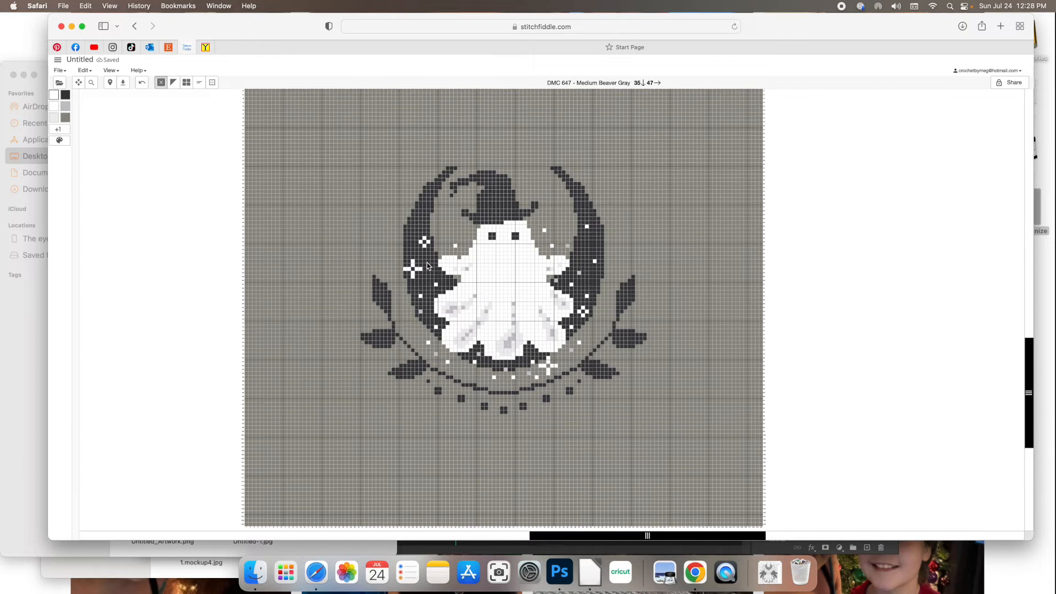
# Step: Open the chart download options and choose jpg as the file type with no legend
pyautogui.click(60, 70)
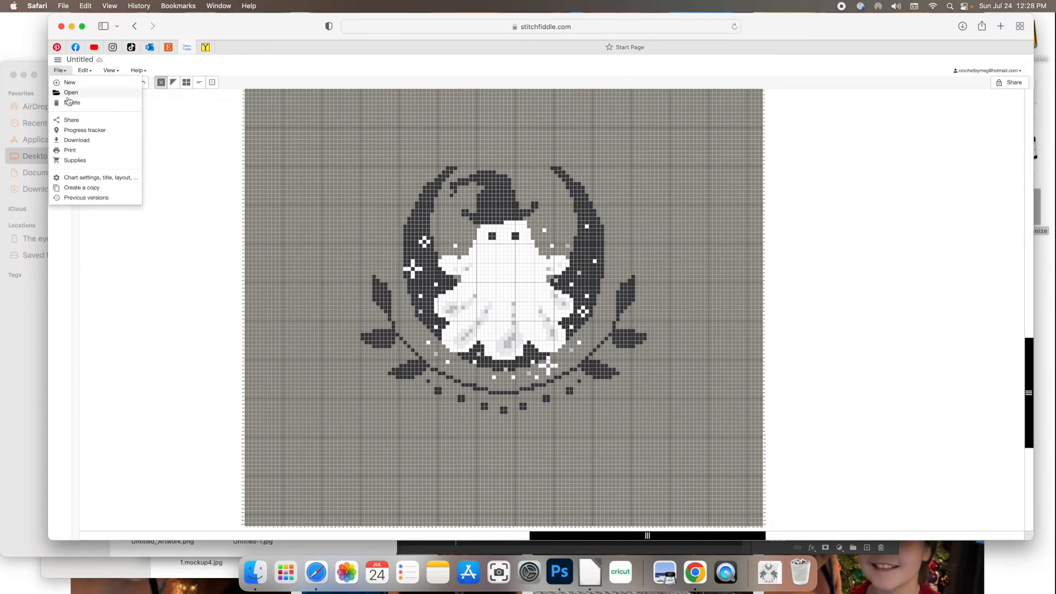
pyautogui.click(77, 141)
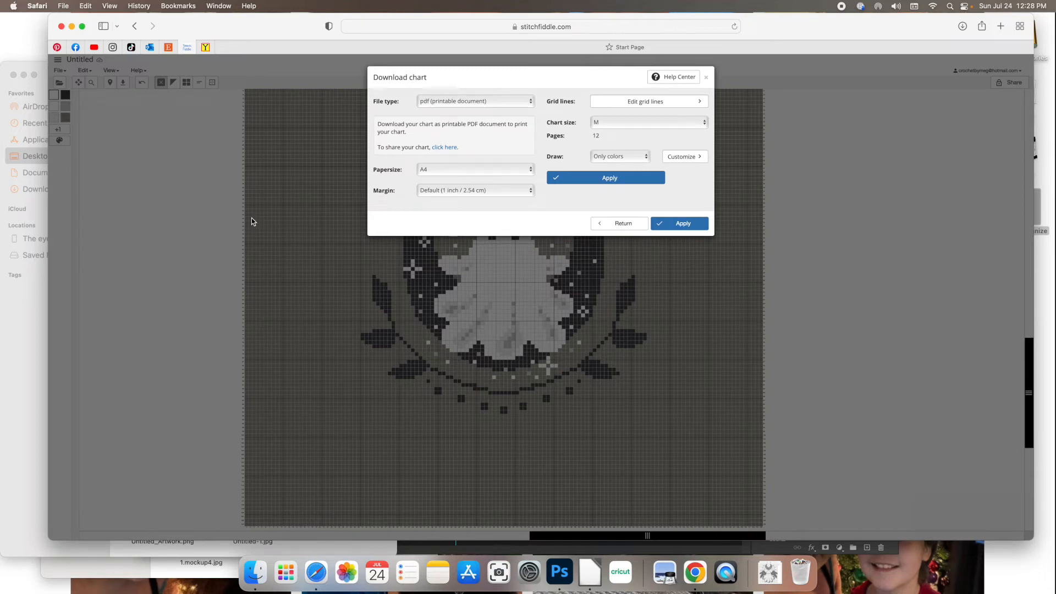
pyautogui.click(466, 102)
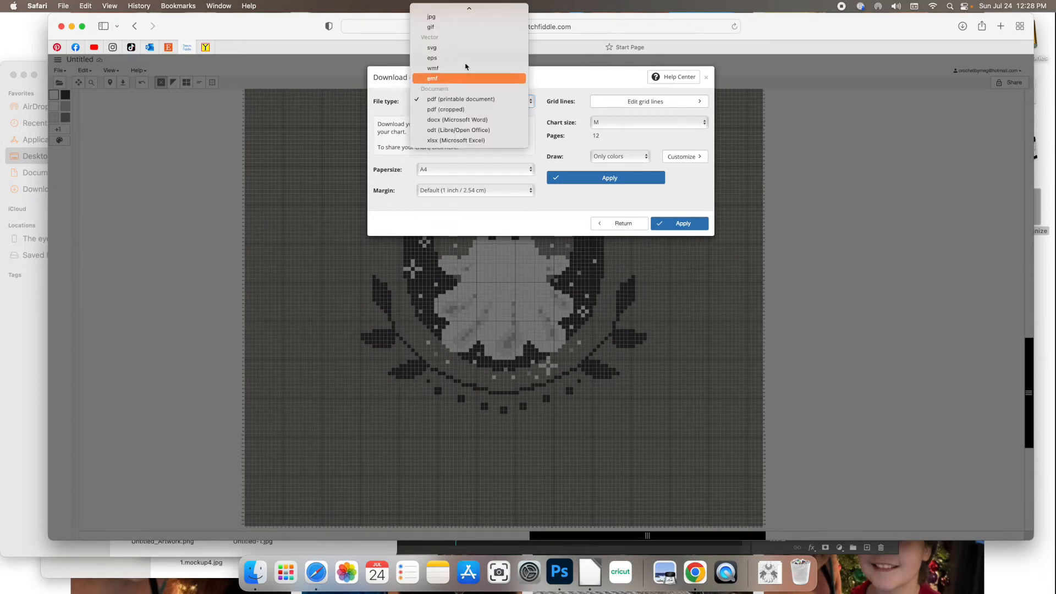
pyautogui.click(456, 17)
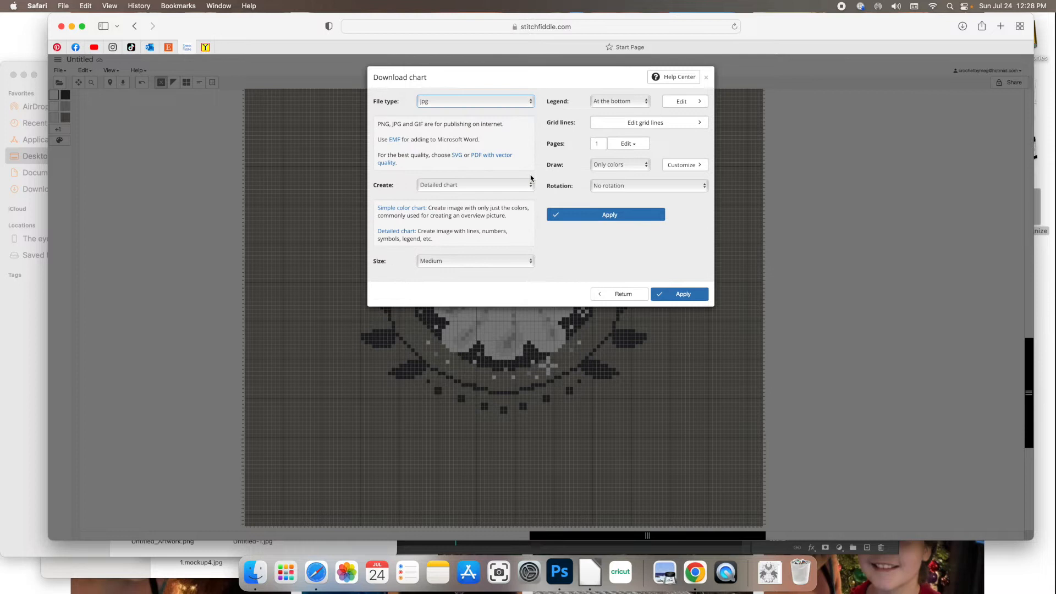
pyautogui.click(618, 107)
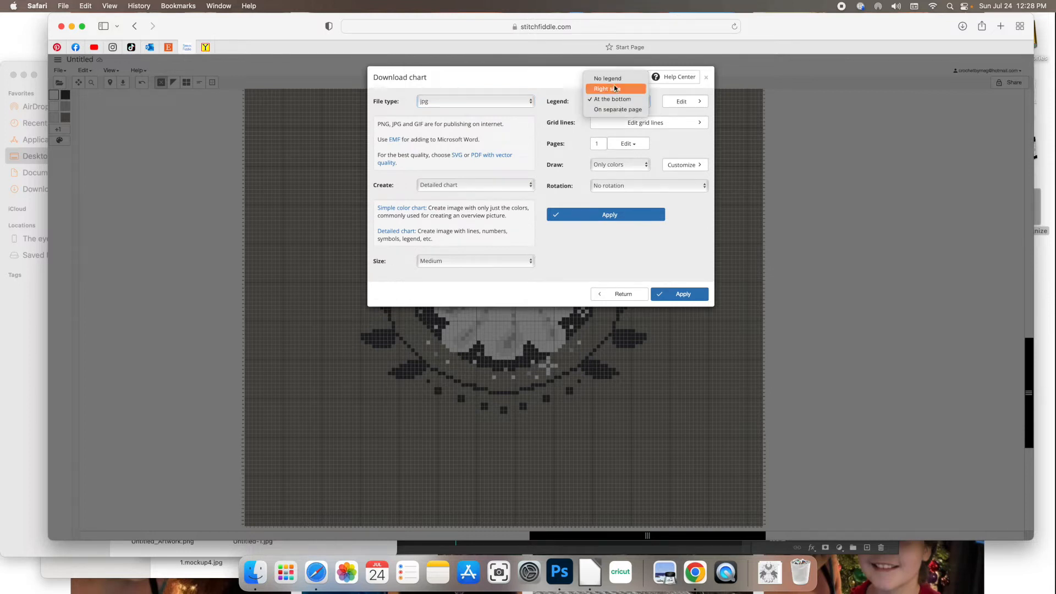
pyautogui.click(614, 81)
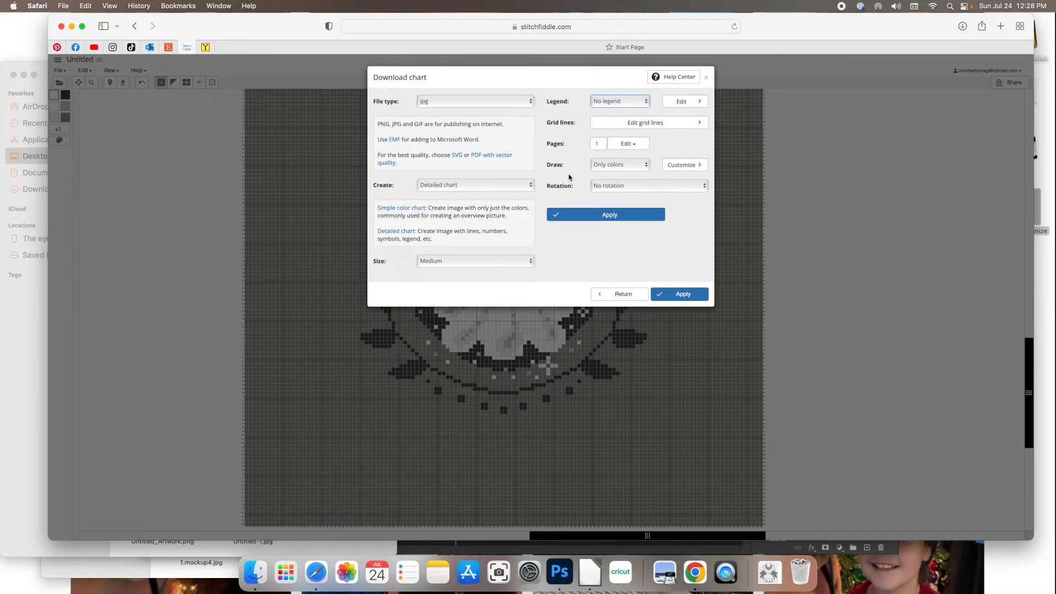
# Step: Download the image as a simple color chart at 938x861 px and check the downloaded file in Preview
pyautogui.click(483, 190)
pyautogui.click(480, 174)
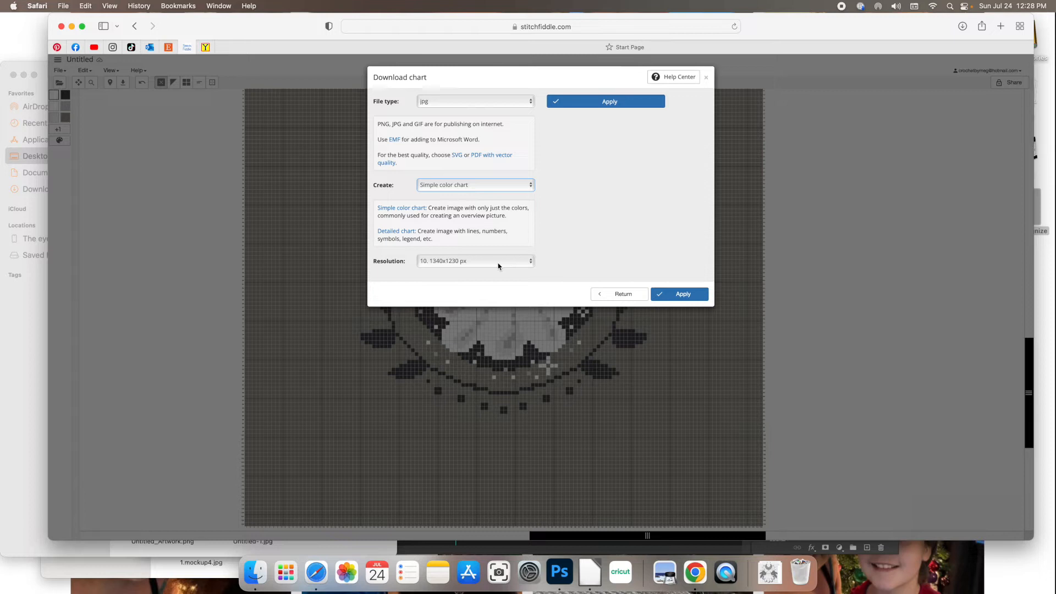
pyautogui.click(528, 264)
pyautogui.click(502, 228)
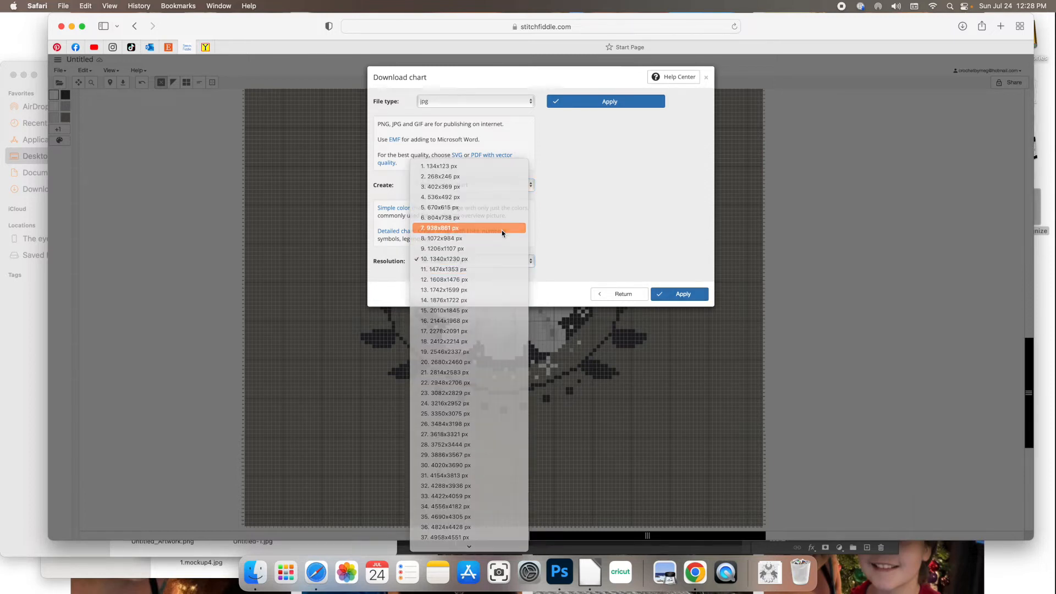
pyautogui.click(682, 294)
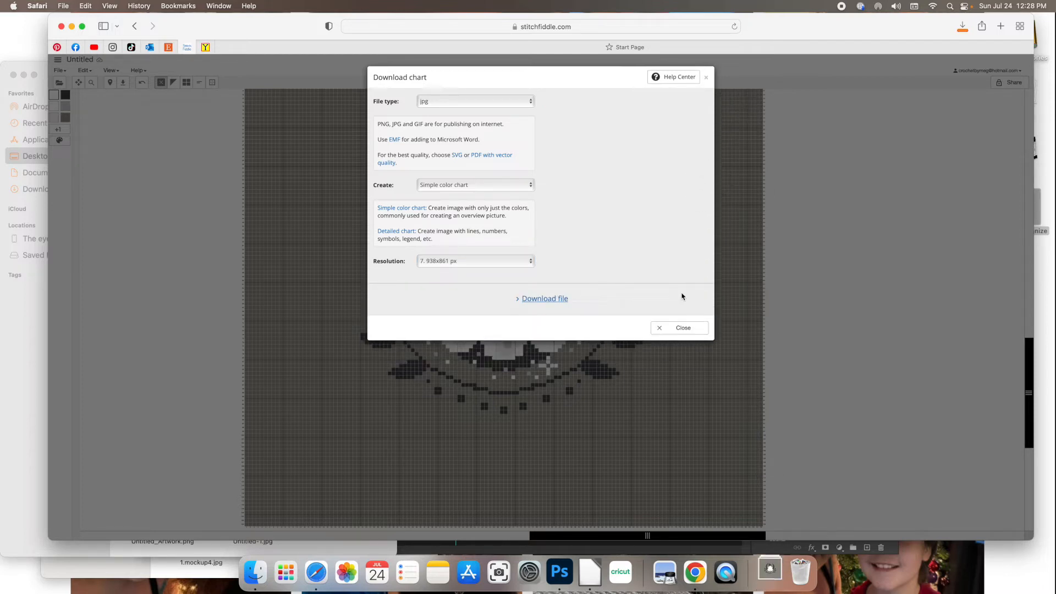
pyautogui.click(152, 175)
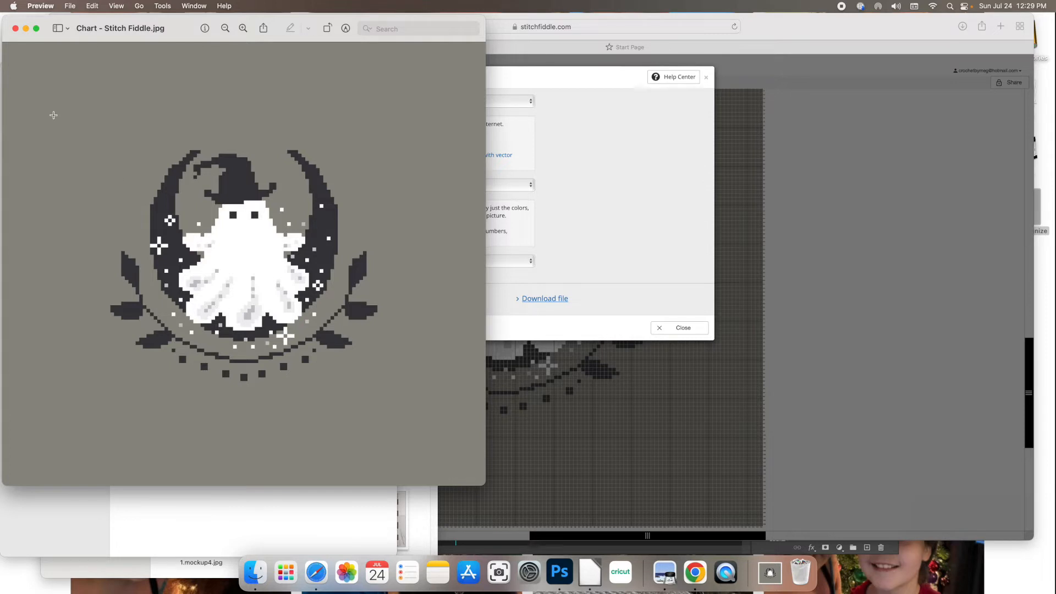
pyautogui.click(16, 28)
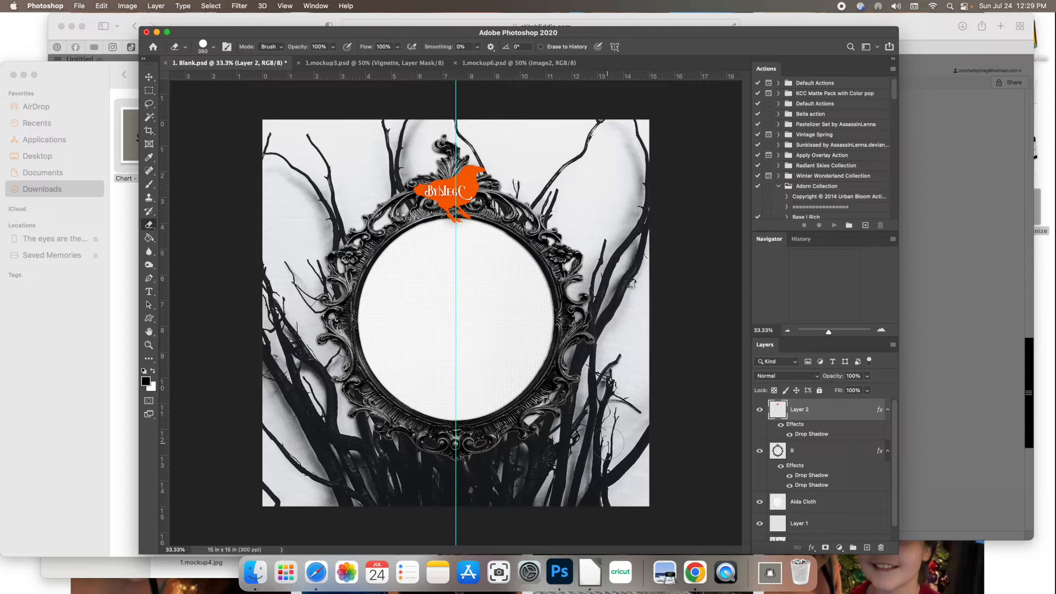
# Step: Switch to Photoshop, look through the open mockups and place the downloaded Chart - Stitch Fiddle.jpg into 1. Blank.psd
pyautogui.click(350, 67)
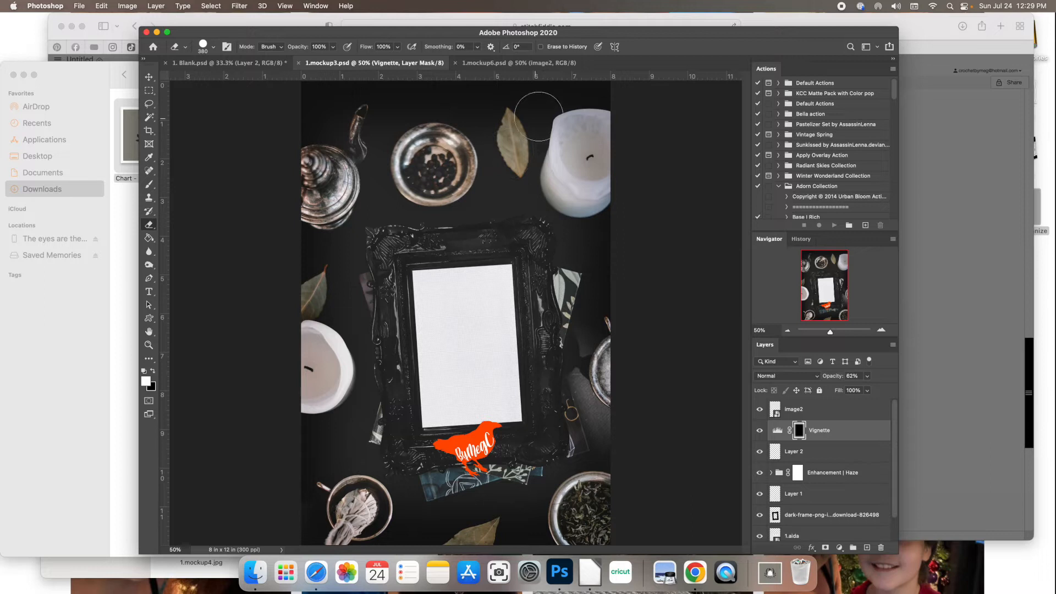
pyautogui.click(516, 64)
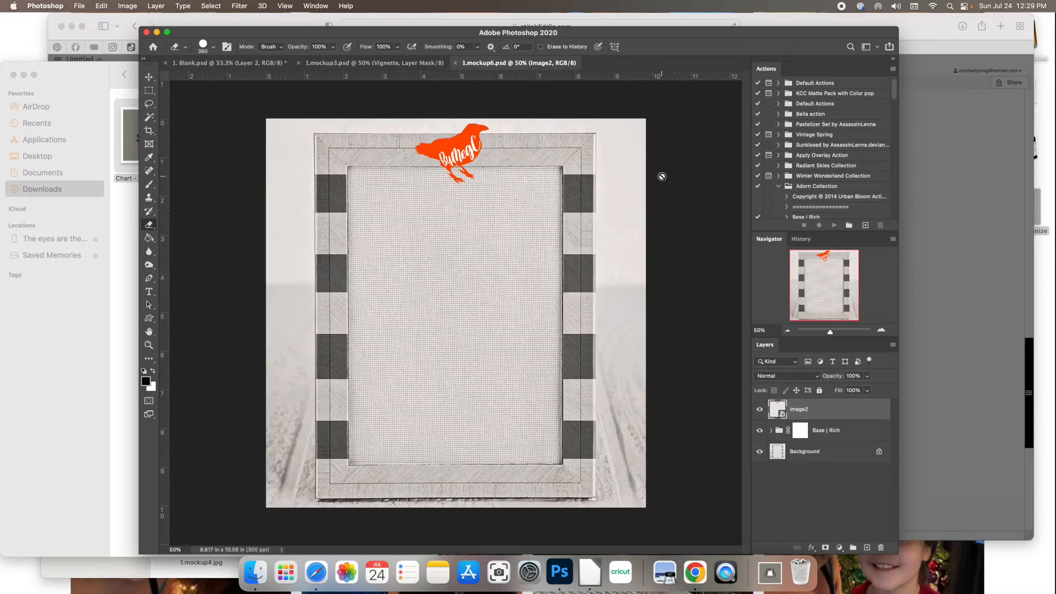
pyautogui.click(262, 66)
pyautogui.click(127, 234)
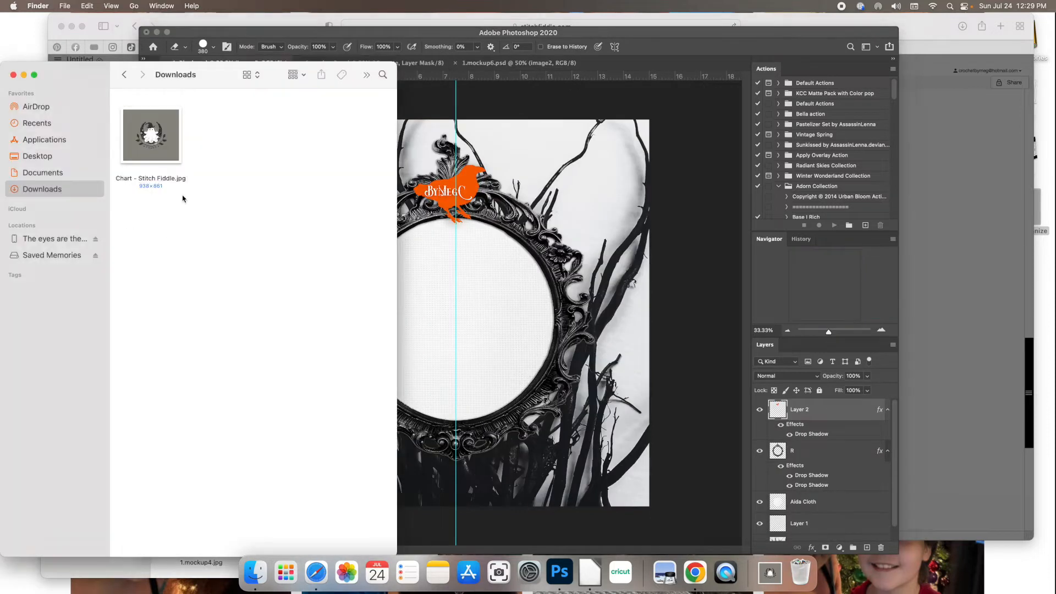
pyautogui.moveTo(151, 134); pyautogui.dragTo(502, 360)
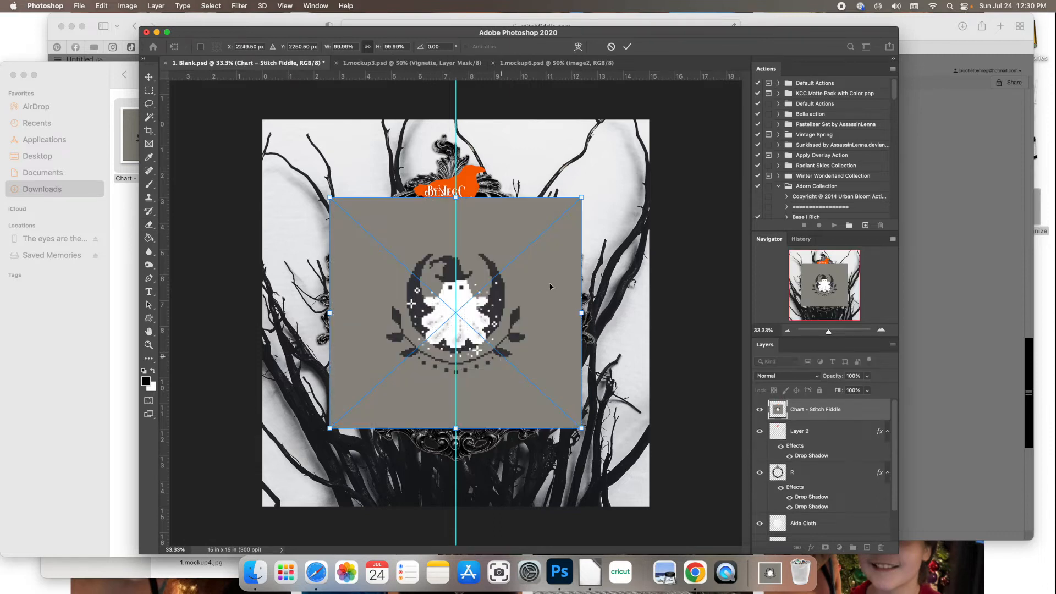
# Step: Enlarge the placed chart slightly to 102.82% and set its layer's blending mode to Darken
pyautogui.moveTo(581, 197); pyautogui.dragTo(611, 202)
pyautogui.click(772, 378)
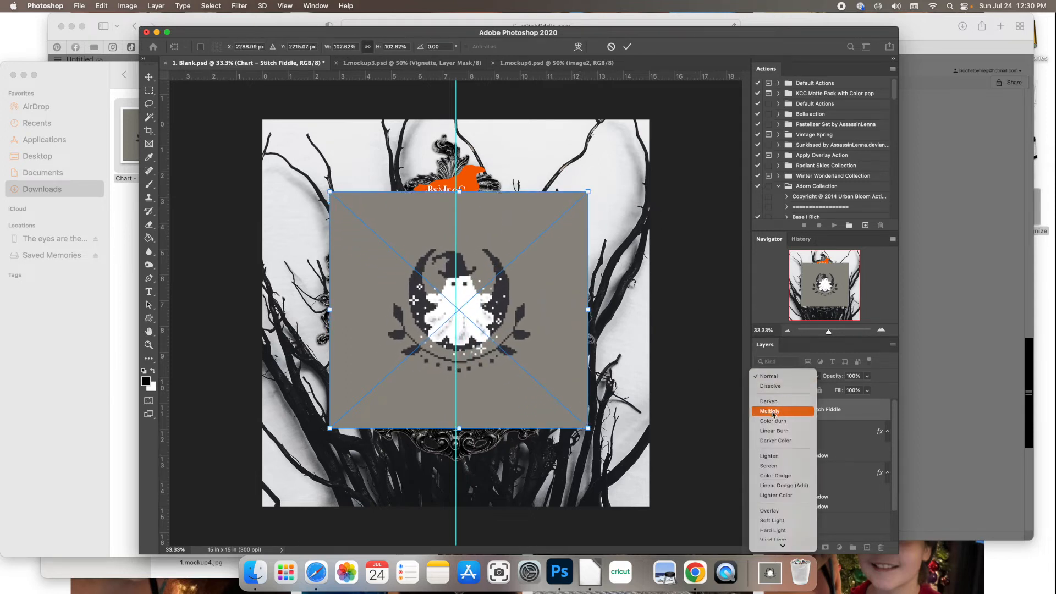
pyautogui.click(770, 402)
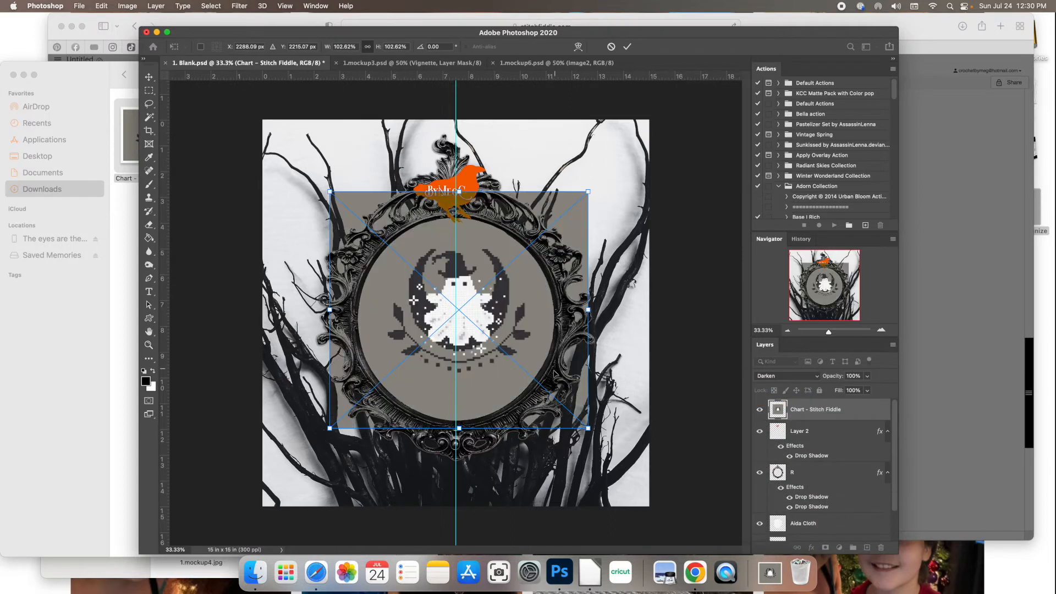
# Step: Scale the placed chart to 128.94% and centre it on the vertical guide inside the round frame
pyautogui.moveTo(587, 194); pyautogui.dragTo(621, 172)
pyautogui.moveTo(569, 301); pyautogui.dragTo(552, 323)
pyautogui.moveTo(601, 184); pyautogui.dragTo(633, 156)
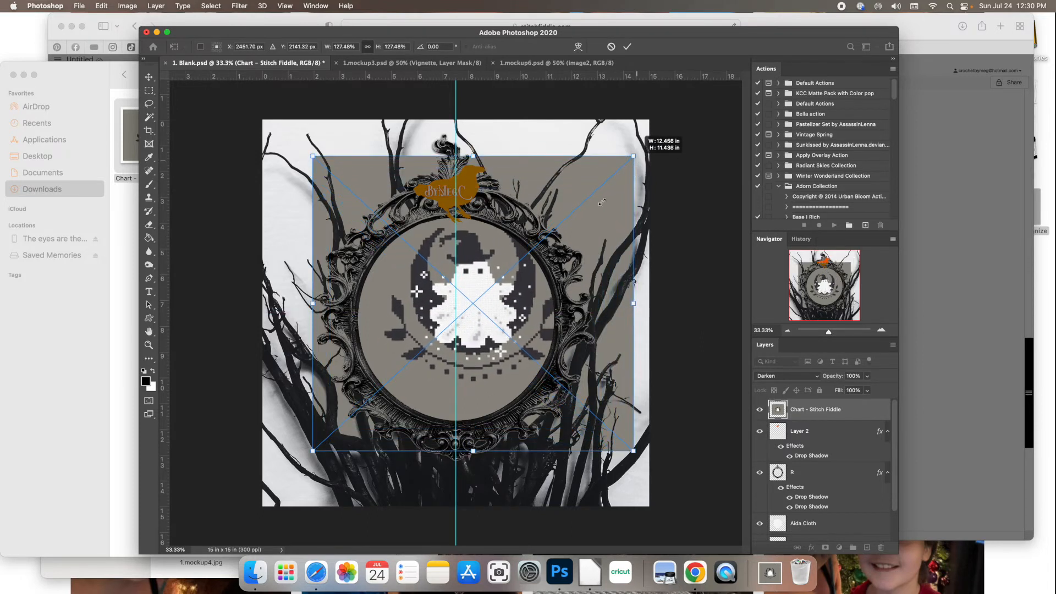
pyautogui.moveTo(582, 285); pyautogui.dragTo(565, 301)
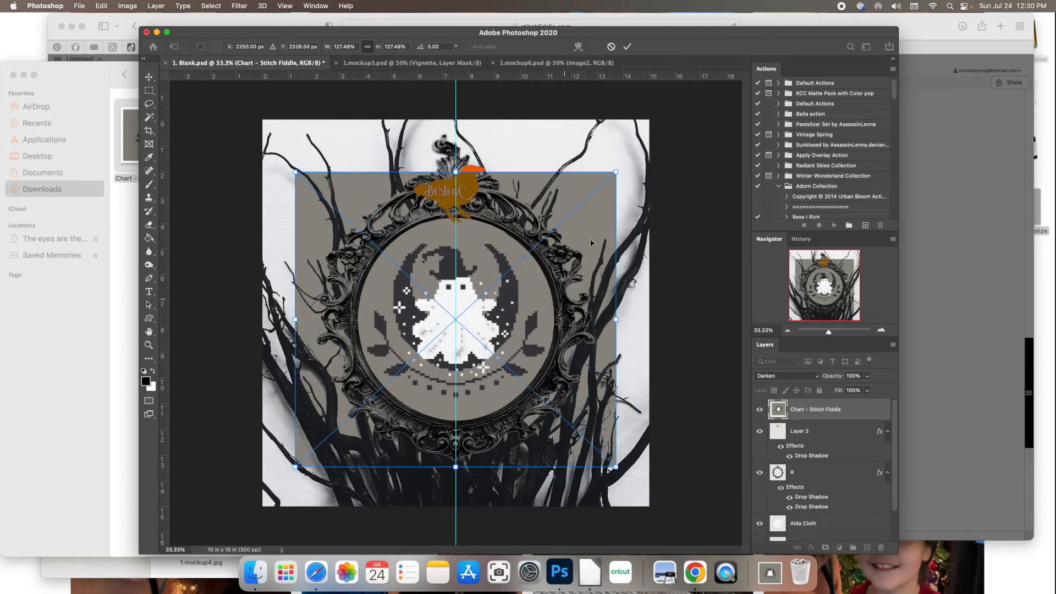
pyautogui.moveTo(615, 171); pyautogui.dragTo(619, 169)
pyautogui.moveTo(548, 297); pyautogui.dragTo(547, 297)
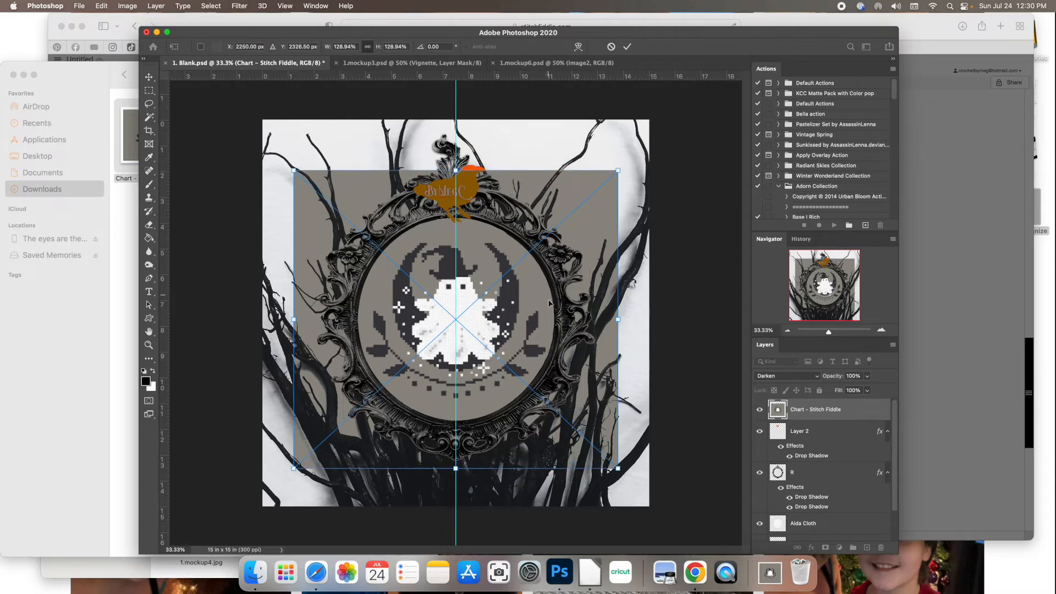
pyautogui.click(628, 48)
# Step: Choose the Elliptical Marquee tool
pyautogui.press('e')
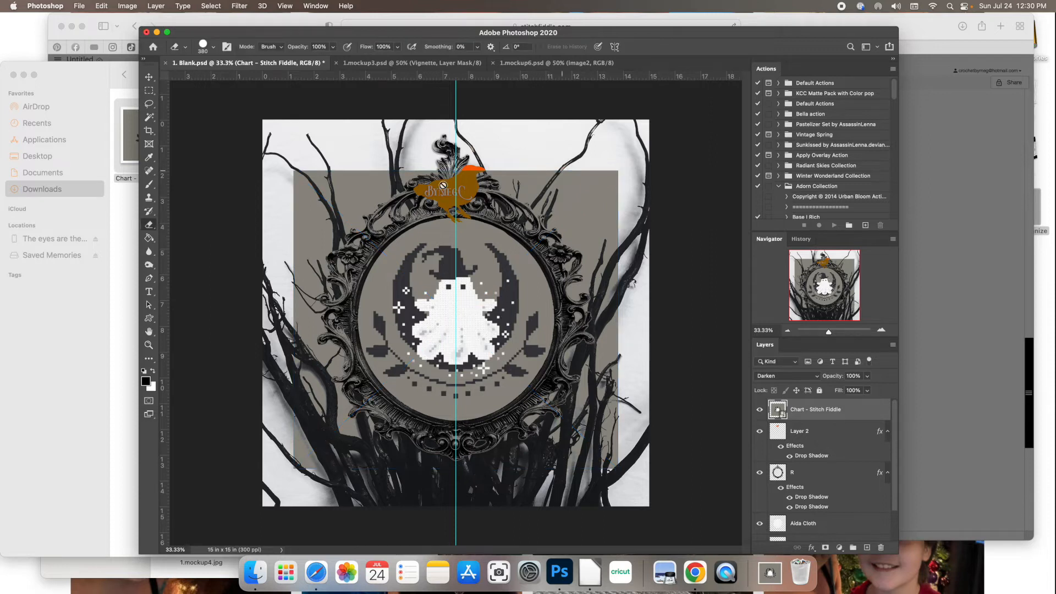
pyautogui.click(149, 90)
pyautogui.click(185, 99)
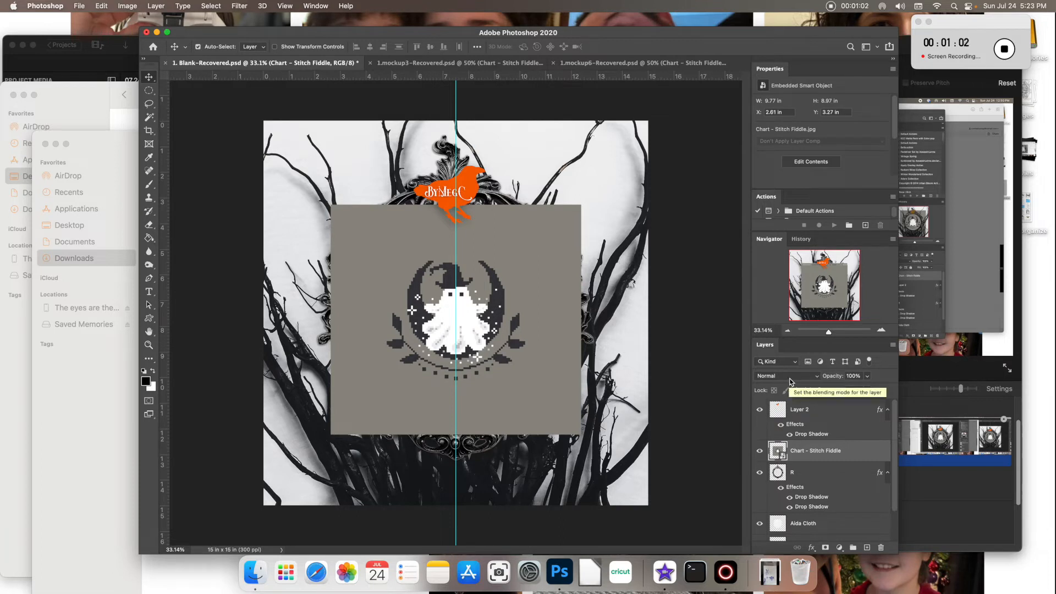
# Step: Set the chart layer's blending mode to Multiply and move the chart up to Y 3.01 in
pyautogui.click(789, 380)
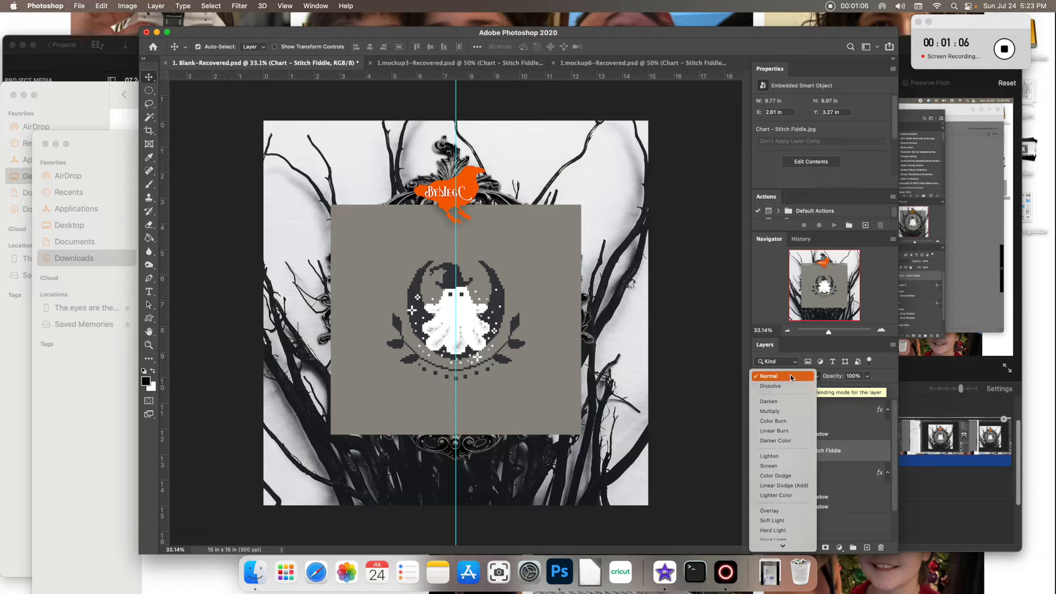
pyautogui.click(783, 411)
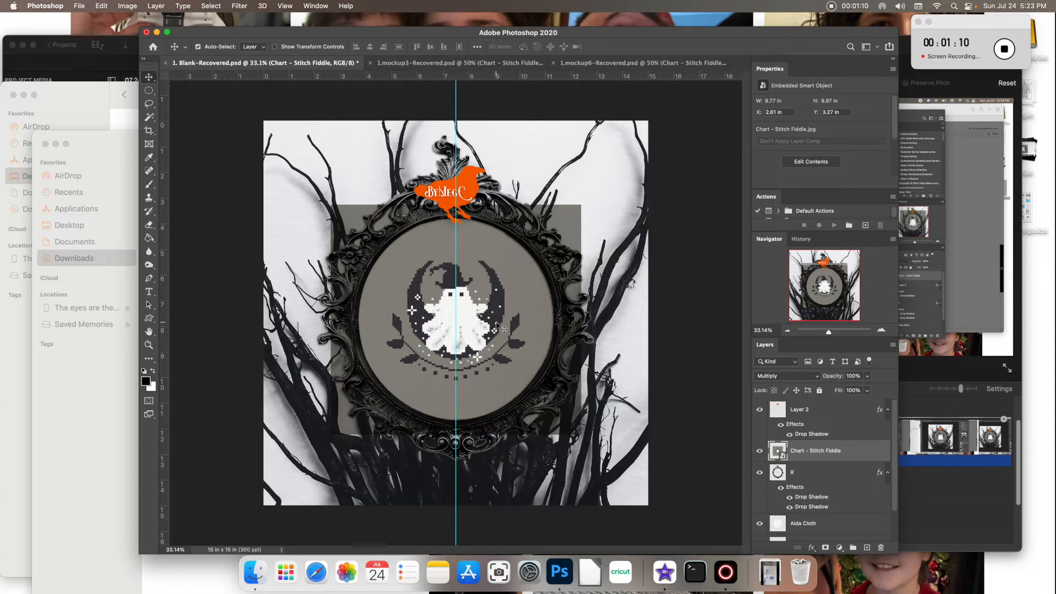
pyautogui.scroll(3, 496, 325)
pyautogui.moveTo(564, 262); pyautogui.dragTo(508, 271)
pyautogui.moveTo(466, 341); pyautogui.dragTo(624, 145)
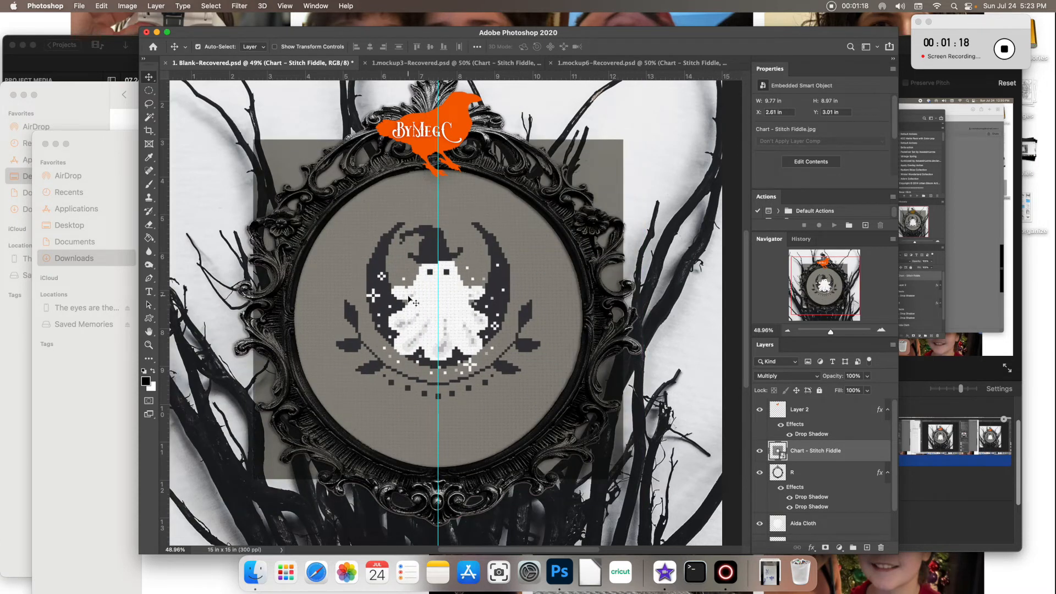
pyautogui.scroll(-1, 456, 366)
pyautogui.scroll(-5, 456, 366)
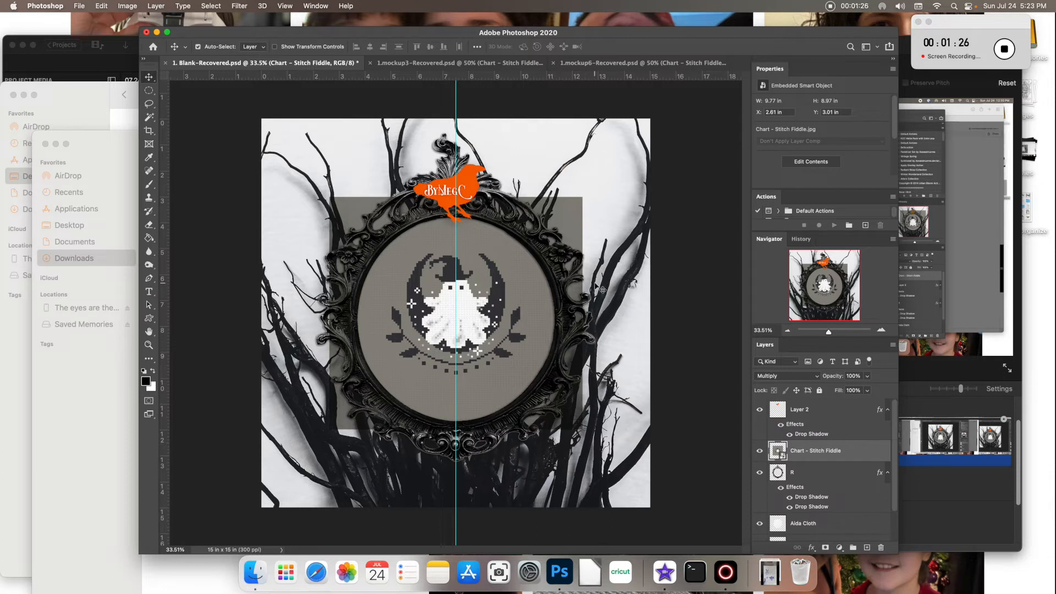
# Step: Scale the chart layer to 129.47% and centre it on the vertical guide inside the round frame
pyautogui.press('super')
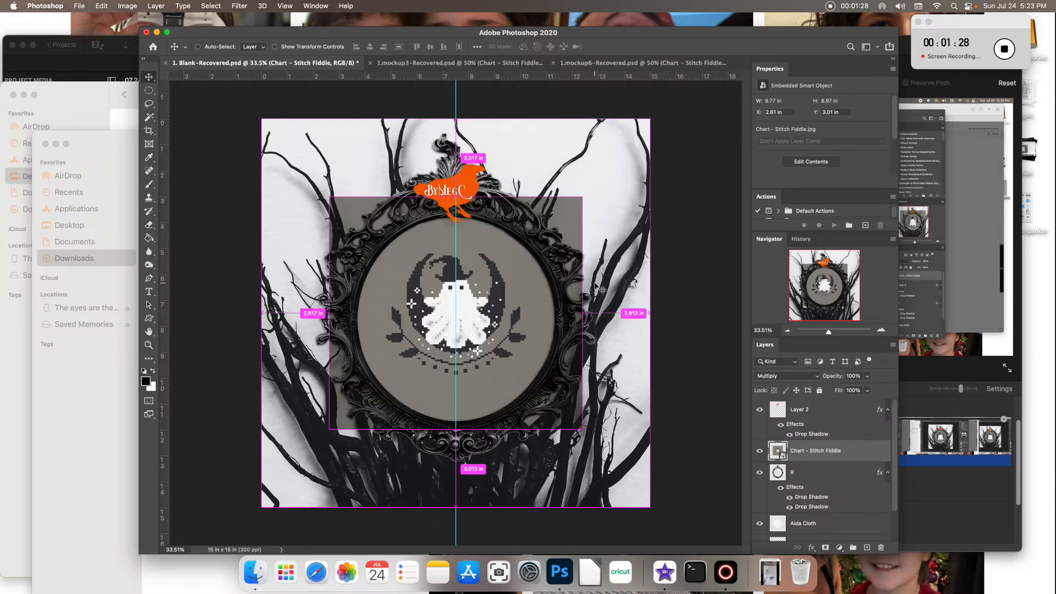
pyautogui.press('super+t')
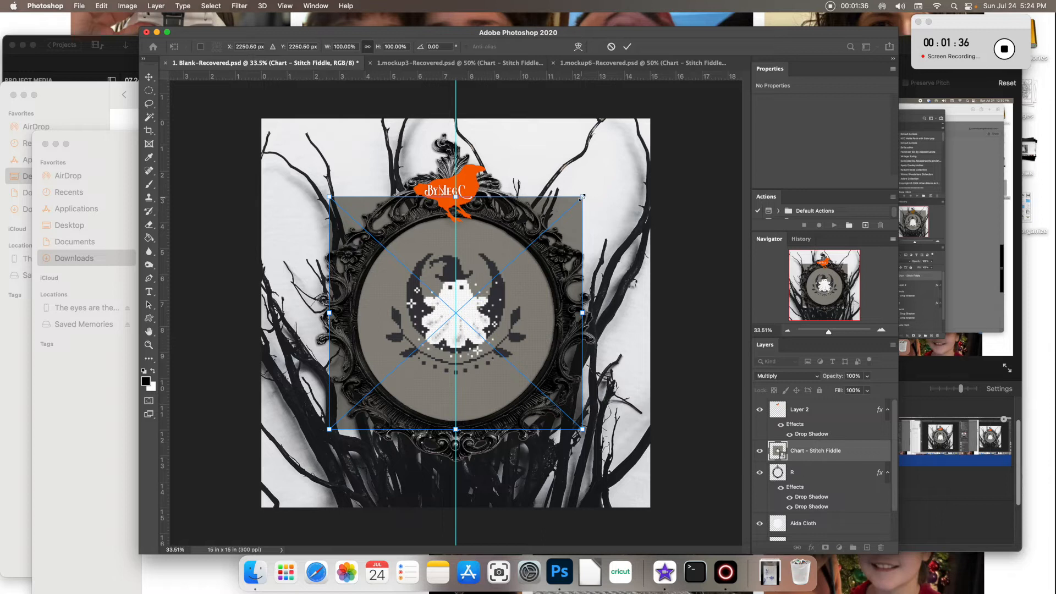
pyautogui.moveTo(584, 196); pyautogui.dragTo(615, 166)
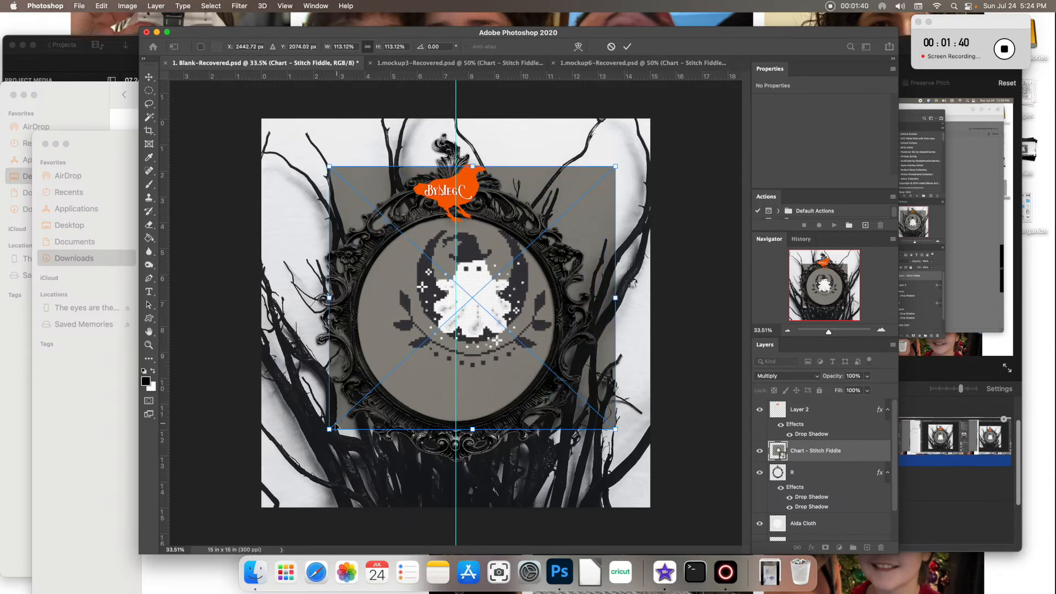
pyautogui.moveTo(332, 428); pyautogui.dragTo(286, 467)
pyautogui.moveTo(547, 349); pyautogui.dragTo(553, 356)
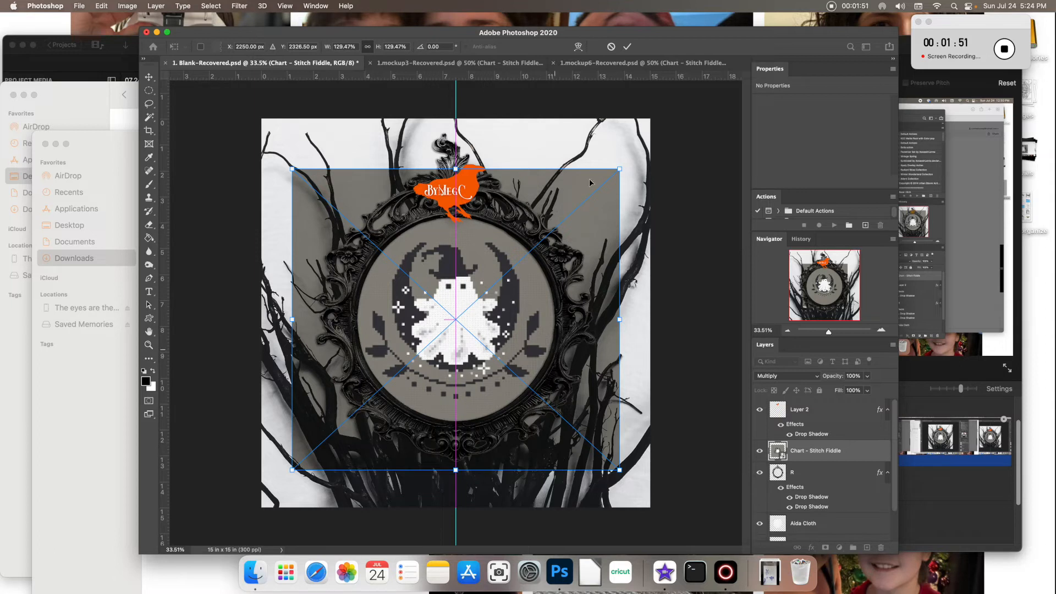
pyautogui.click(628, 47)
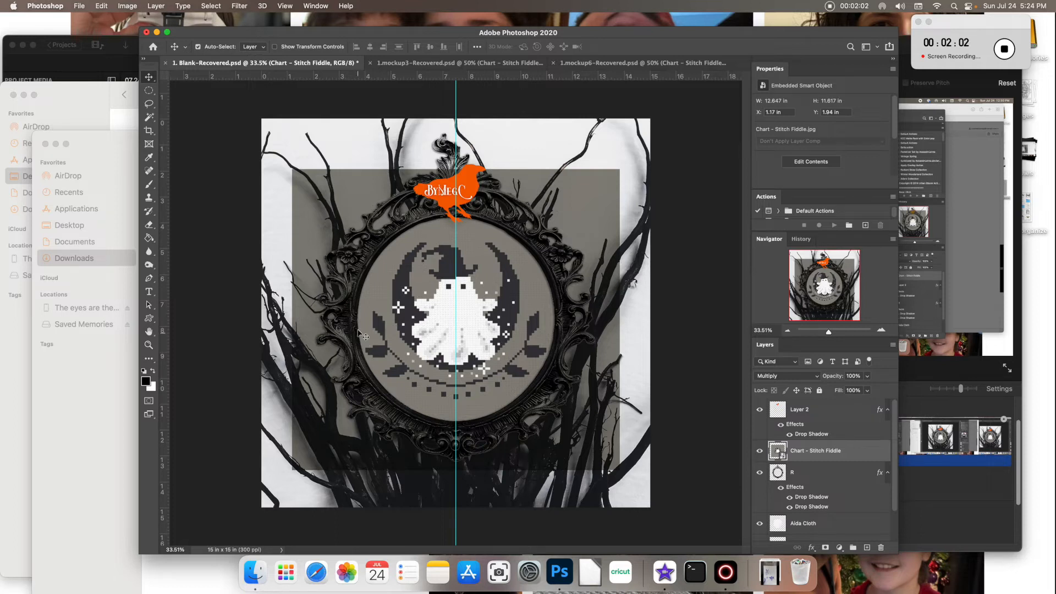
# Step: Choose the Eraser tool and rescale the chart layer to about 12.64 × 11.61 in over the round frame
pyautogui.click(152, 225)
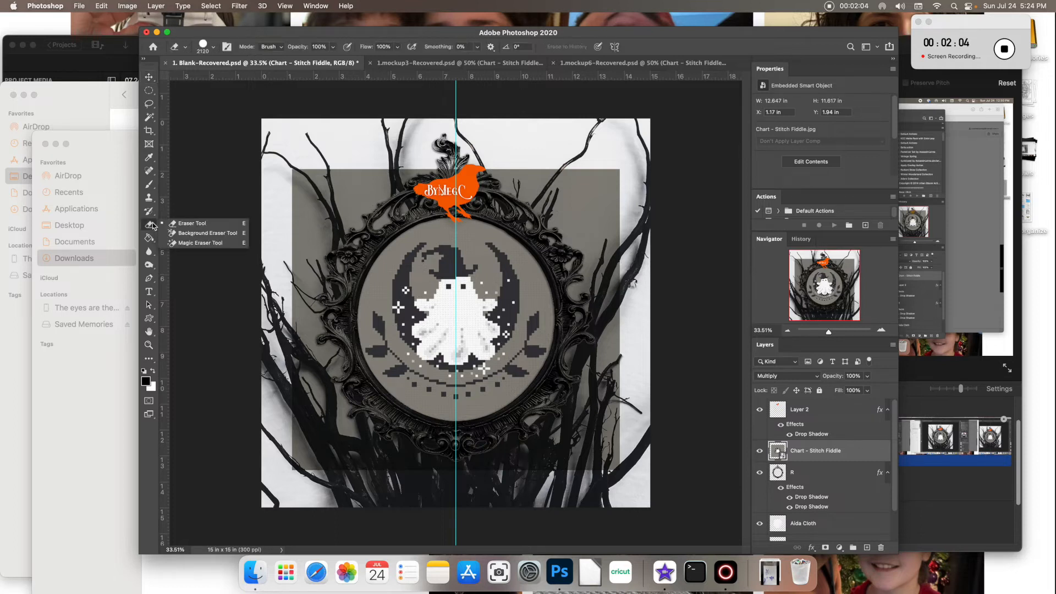
pyautogui.click(189, 223)
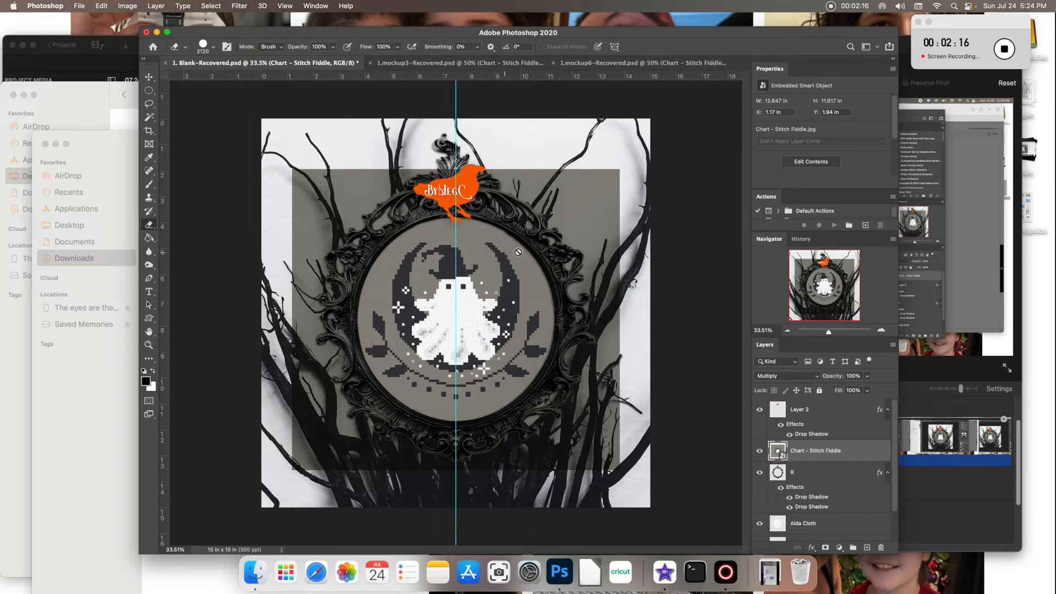
pyautogui.press('super+t')
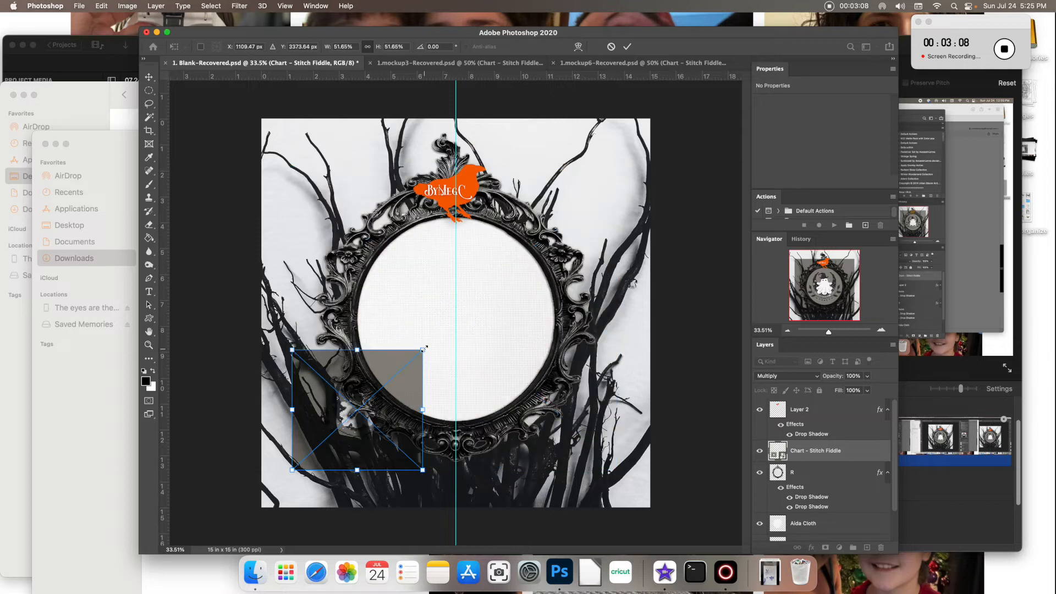
pyautogui.moveTo(424, 350); pyautogui.dragTo(630, 160)
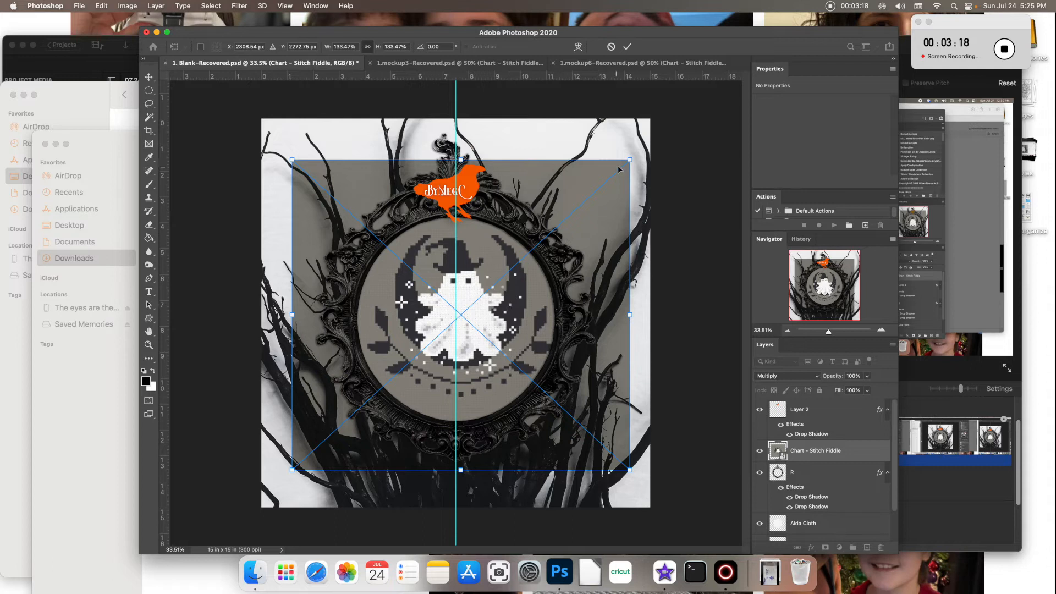
pyautogui.moveTo(627, 160); pyautogui.dragTo(623, 171)
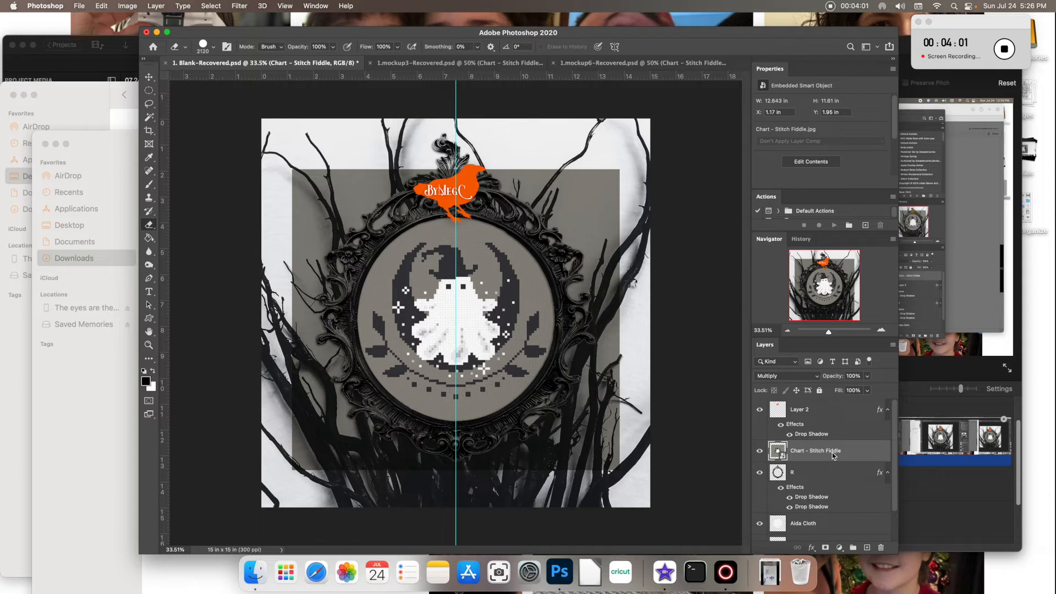
# Step: Rasterize the chart layer and make a trial erase across its upper-left area, undoing that stroke
pyautogui.rightClick(833, 455)
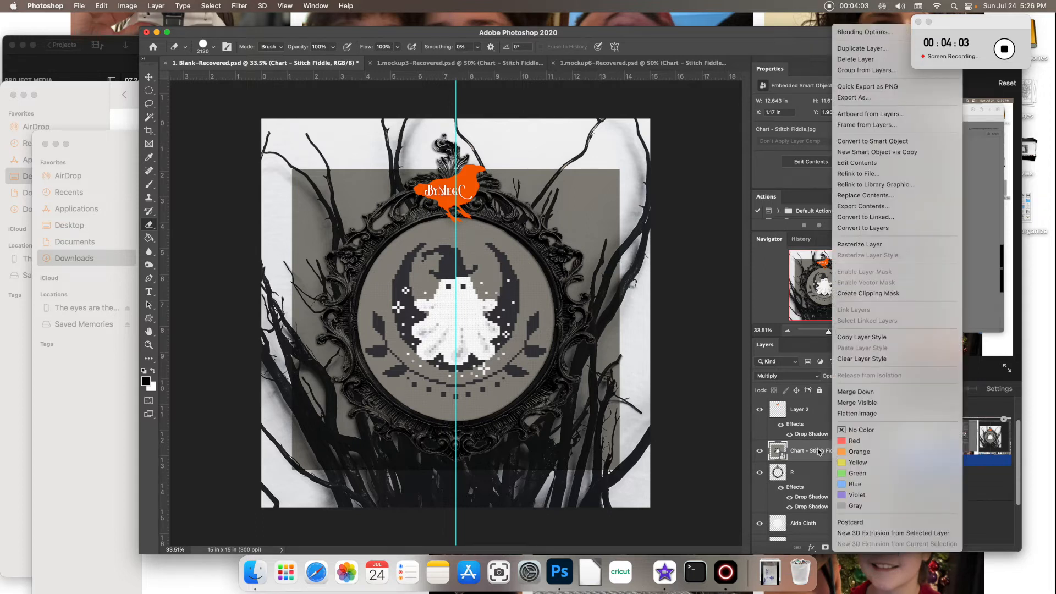
pyautogui.click(866, 247)
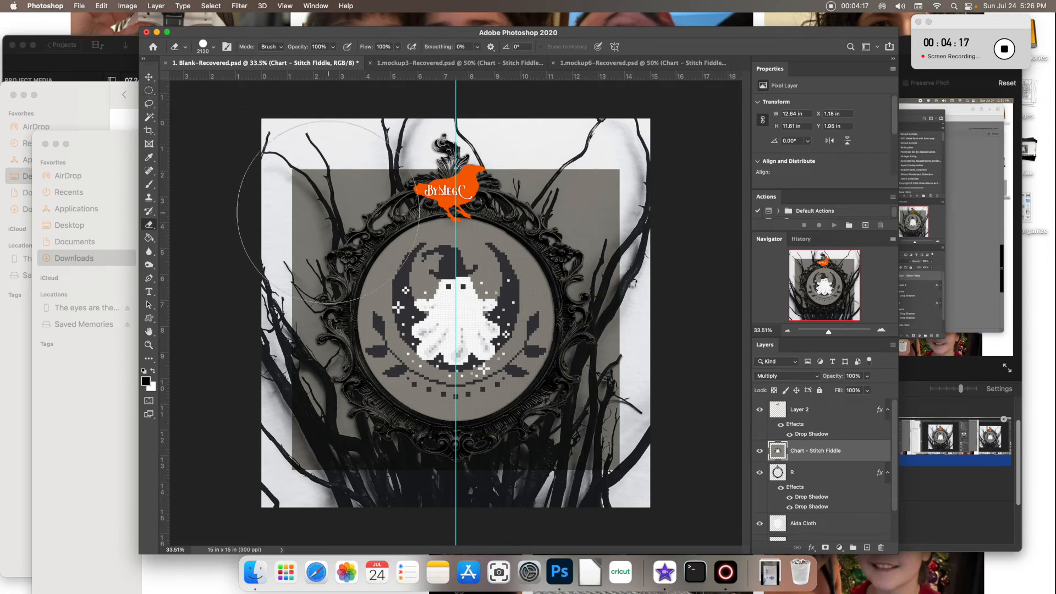
pyautogui.moveTo(335, 214); pyautogui.dragTo(424, 258)
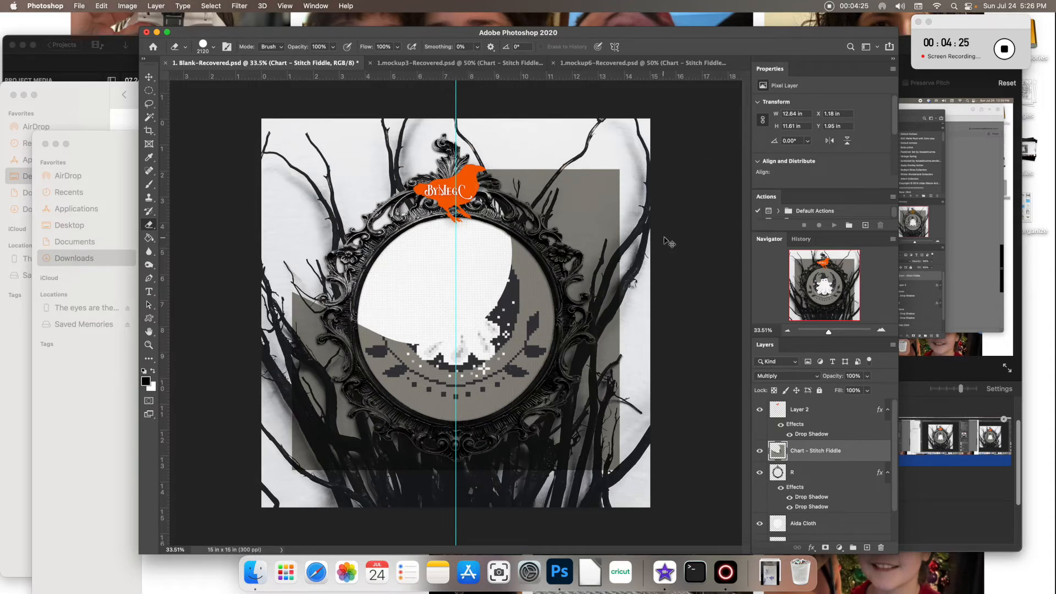
pyautogui.press('super+z')
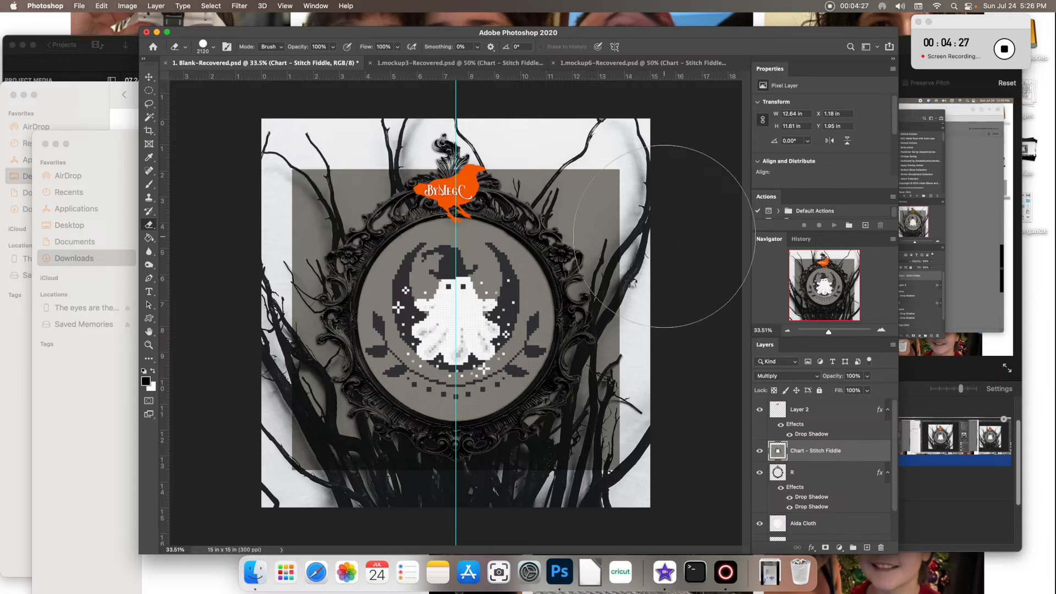
# Step: Draw a circular selection about 8.02 in wide and position it at about X 3.49, Y 3.71 in around the round frame's opening
pyautogui.click(149, 91)
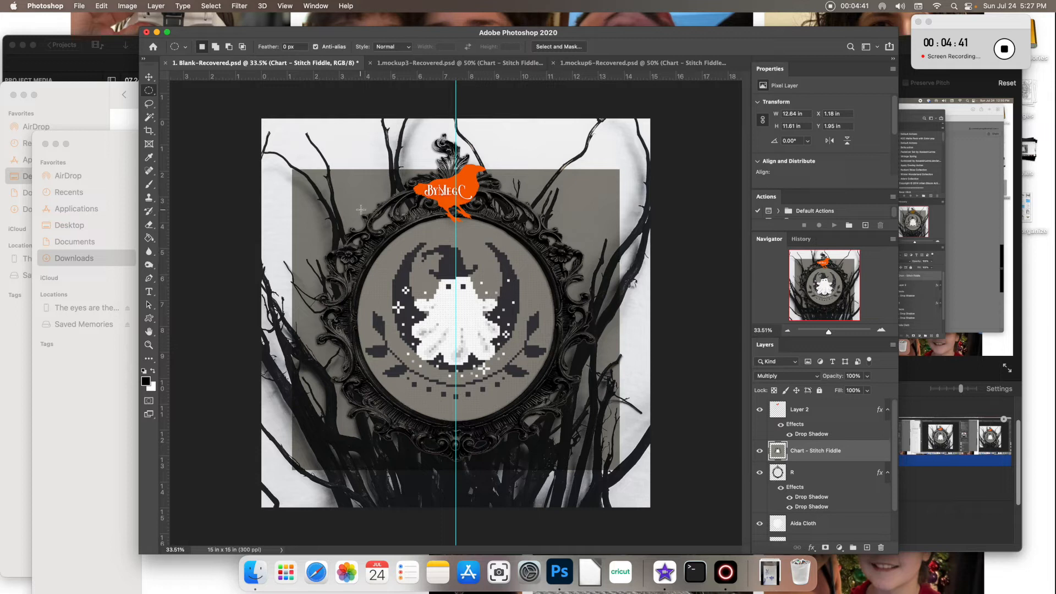
pyautogui.moveTo(360, 218); pyautogui.dragTo(613, 424)
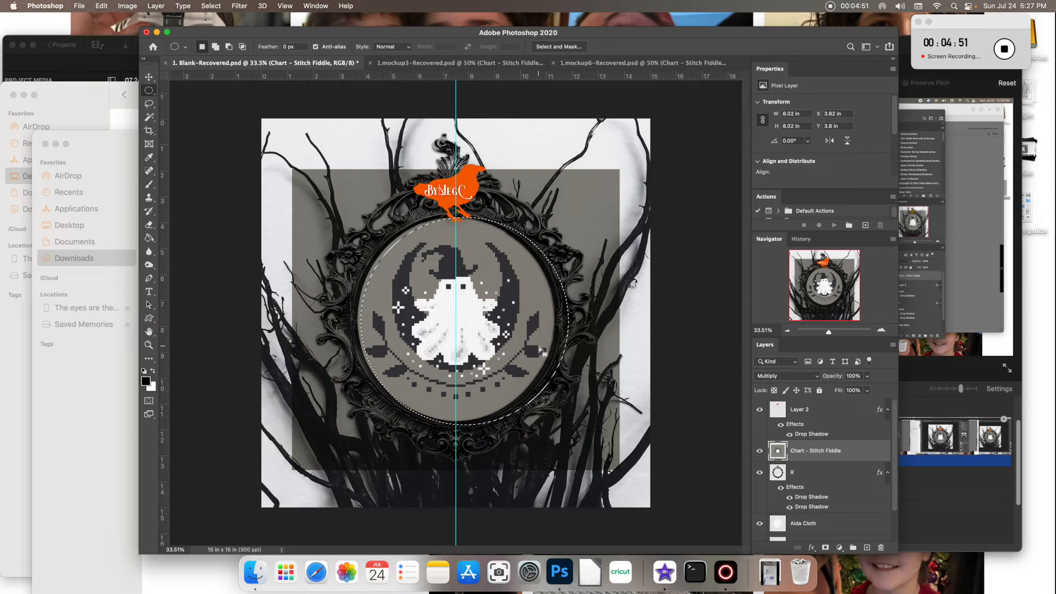
pyautogui.moveTo(538, 345); pyautogui.dragTo(526, 337)
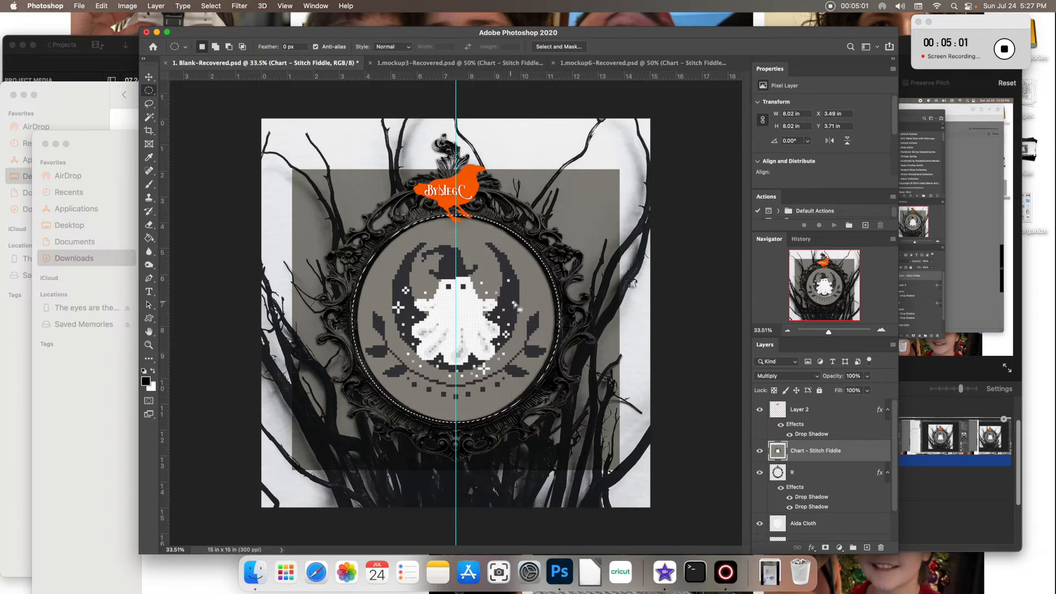
# Step: Try erasing the chart with the circular selection around the frame opening active
pyautogui.click(148, 224)
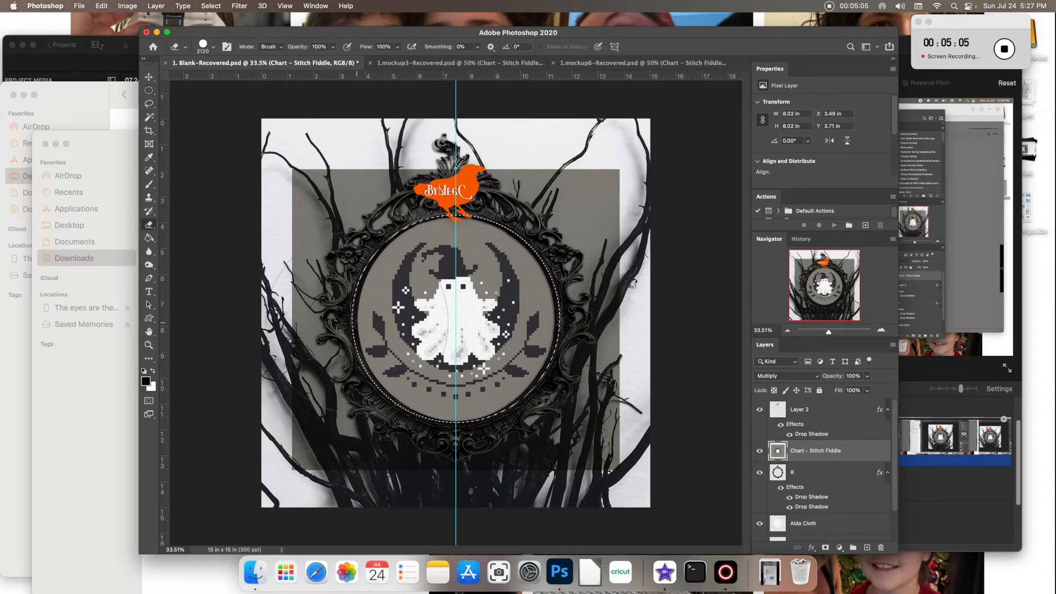
pyautogui.moveTo(355, 314); pyautogui.dragTo(357, 241)
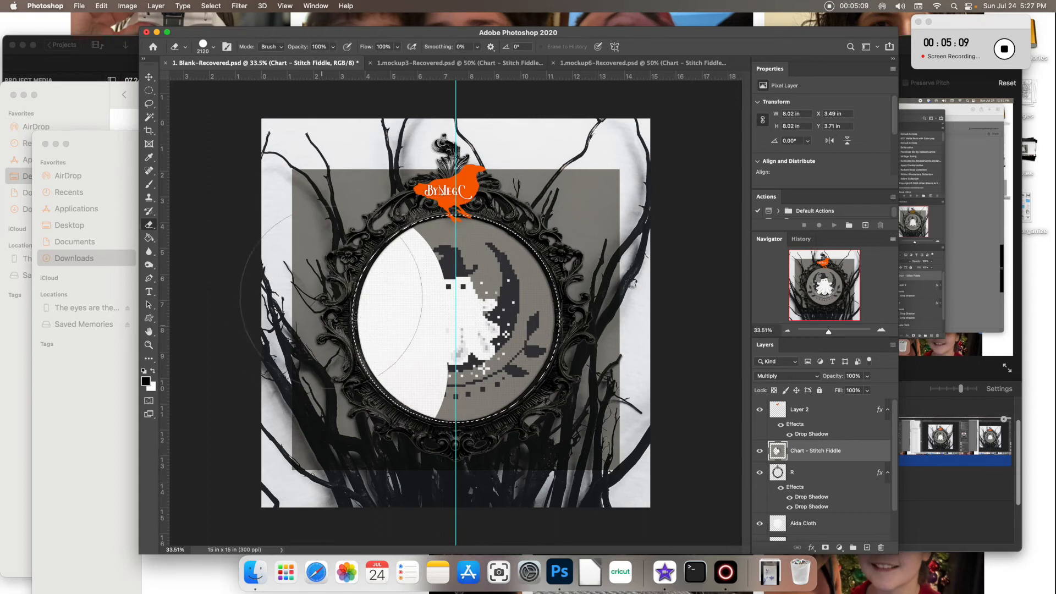
pyautogui.press('super+z')
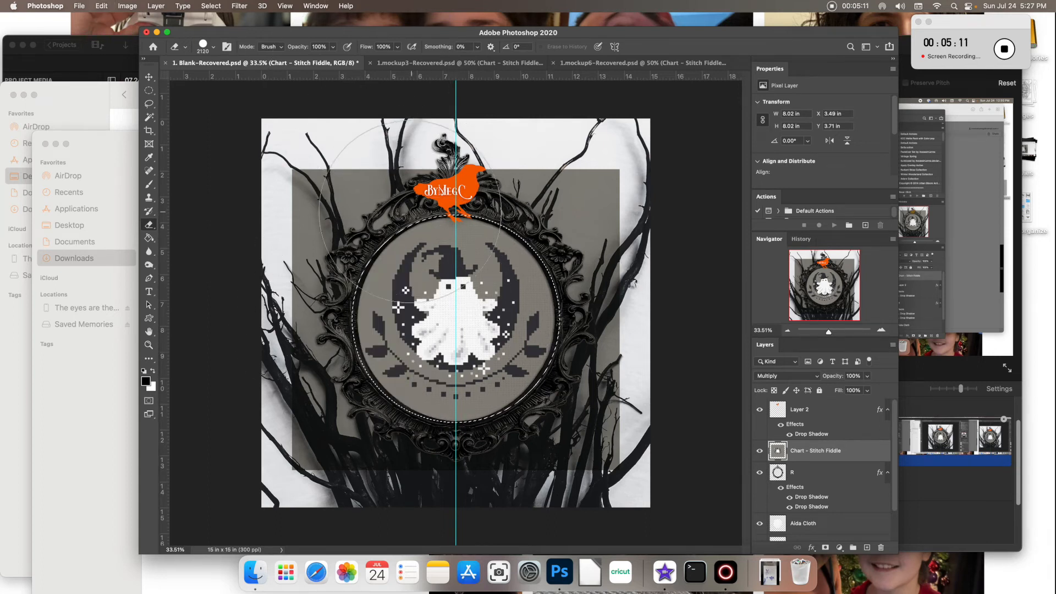
# Step: Invert the circular selection, erase the chart everywhere outside the round frame's opening, and deselect
pyautogui.click(148, 90)
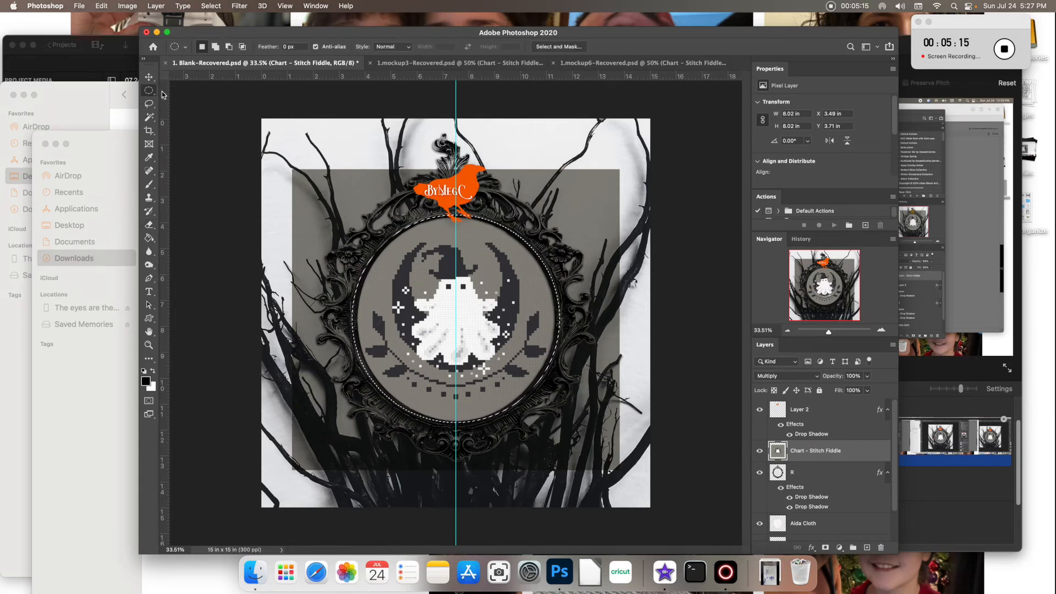
pyautogui.rightClick(574, 247)
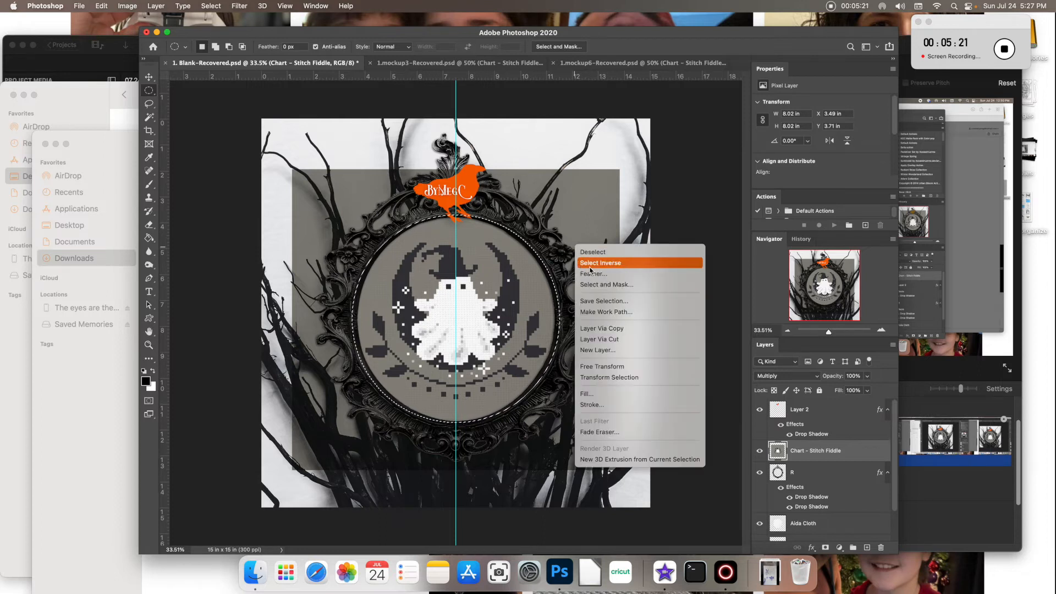
pyautogui.click(593, 263)
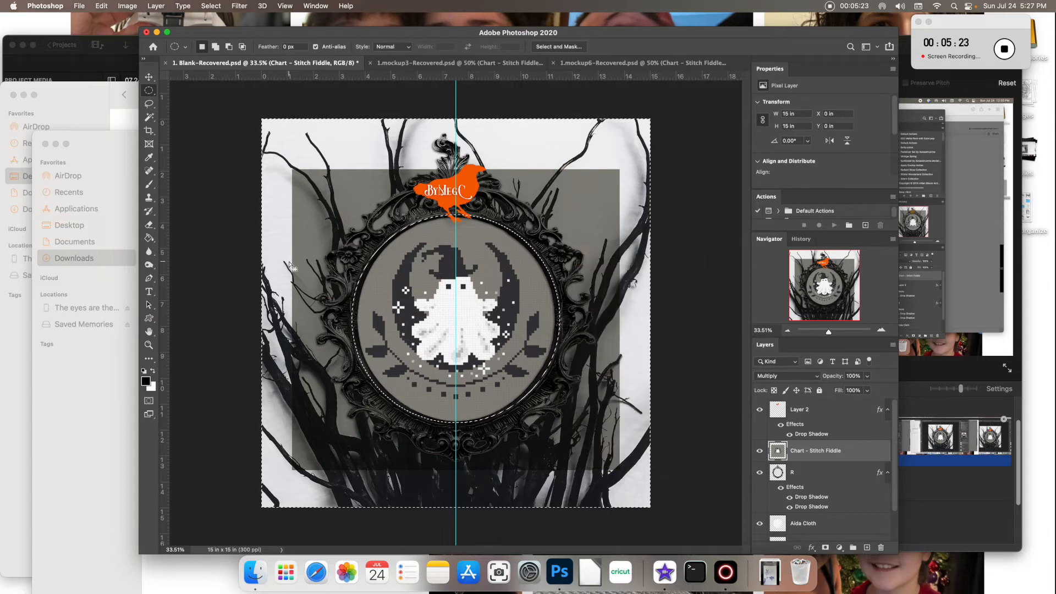
pyautogui.click(149, 225)
pyautogui.moveTo(352, 259)
pyautogui.mouseDown()
pyautogui.moveTo(498, 184)
pyautogui.moveTo(649, 253)
pyautogui.moveTo(610, 434)
pyautogui.moveTo(395, 456)
pyautogui.moveTo(309, 332)
pyautogui.mouseUp()
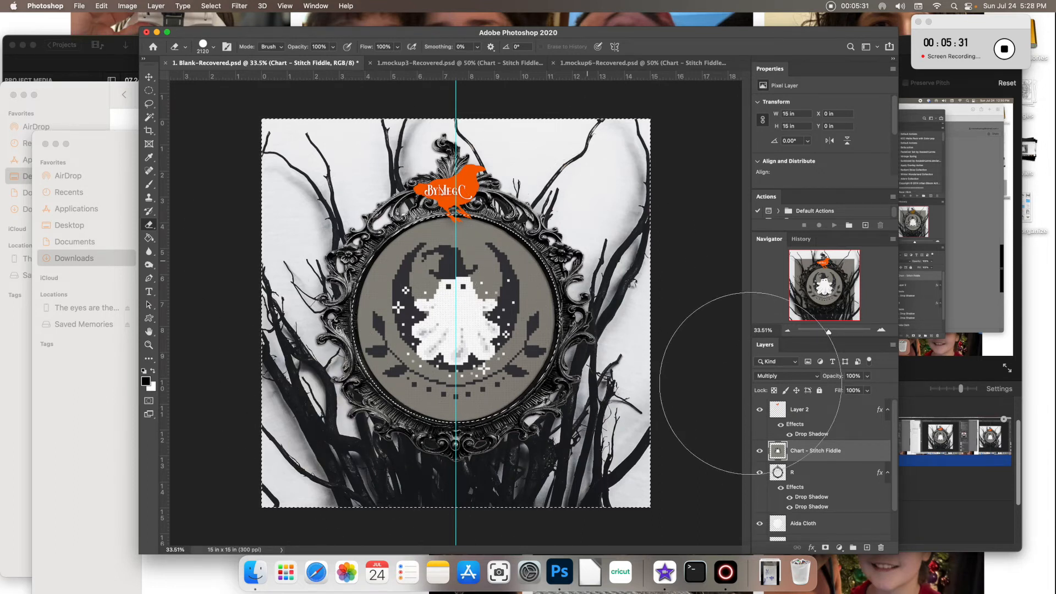
pyautogui.press('super+d')
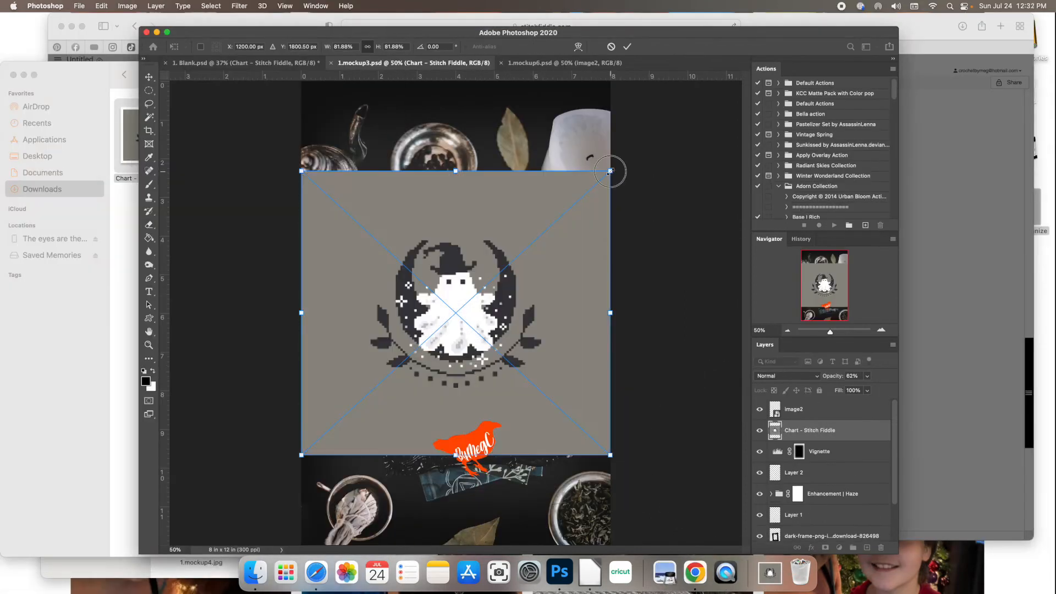
# Step: In 1.mockup3.psd, blend the chart with Darken, scale it to 45.80%, rotate it -3.76° and fit it in the black frame
pyautogui.moveTo(611, 171); pyautogui.dragTo(530, 231)
pyautogui.click(787, 376)
pyautogui.click(767, 395)
pyautogui.moveTo(491, 277); pyautogui.dragTo(542, 285)
pyautogui.moveTo(581, 240); pyautogui.dragTo(553, 269)
pyautogui.moveTo(536, 313); pyautogui.dragTo(536, 311)
pyautogui.moveTo(476, 255); pyautogui.dragTo(469, 257)
pyautogui.click(627, 46)
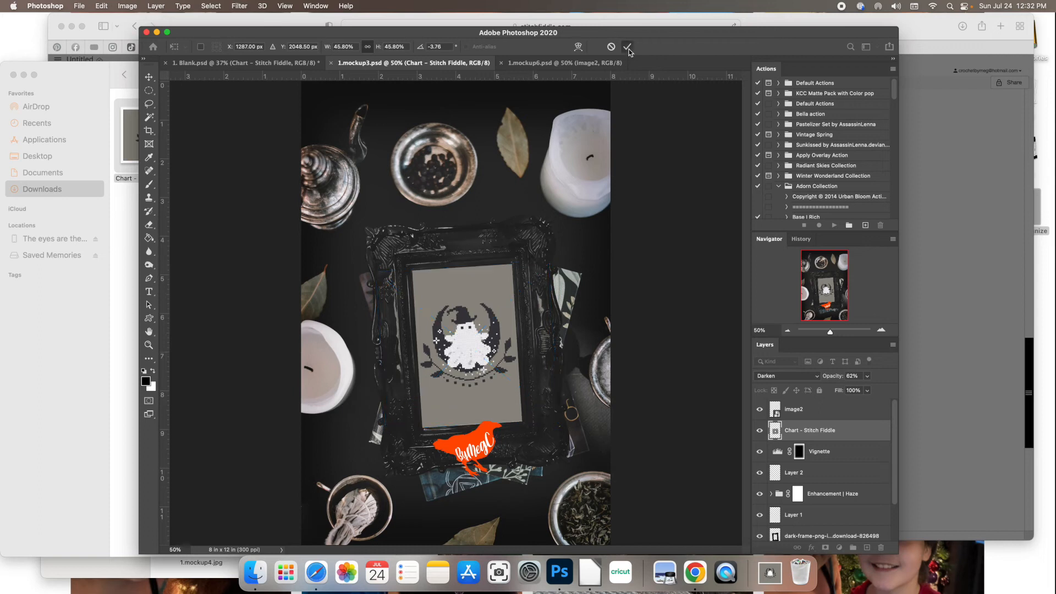
# Step: Set the mockup3 chart layer to Multiply at 100% opacity and nudge it about 0.017 in vertically
pyautogui.press('e')
pyautogui.click(572, 62)
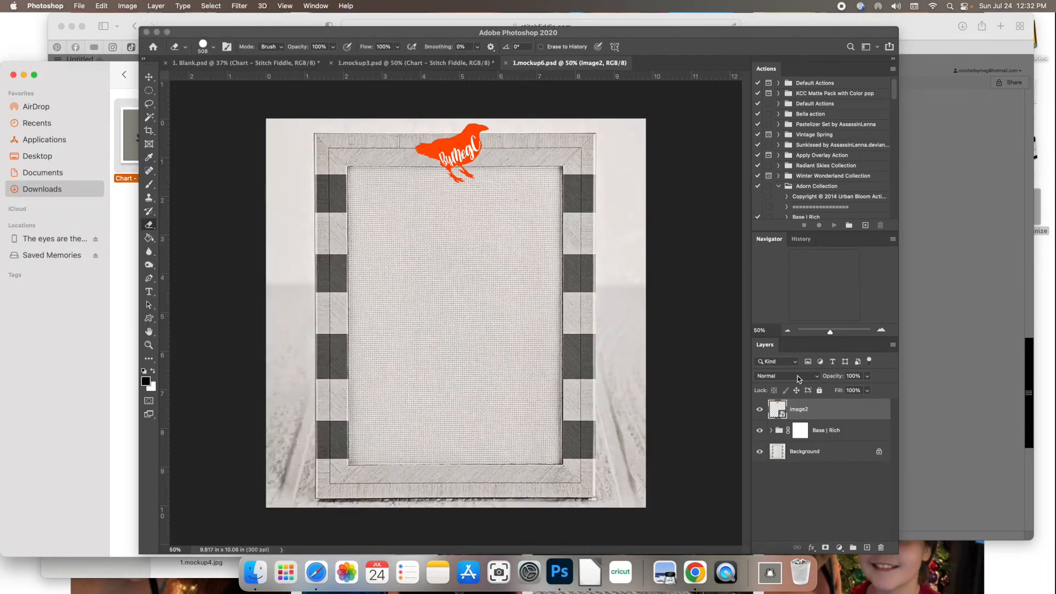
pyautogui.hotkey('ctrl', 'shift', 'Tab')
pyautogui.click(786, 376)
pyautogui.click(791, 386)
pyautogui.scroll(3, 565, 365)
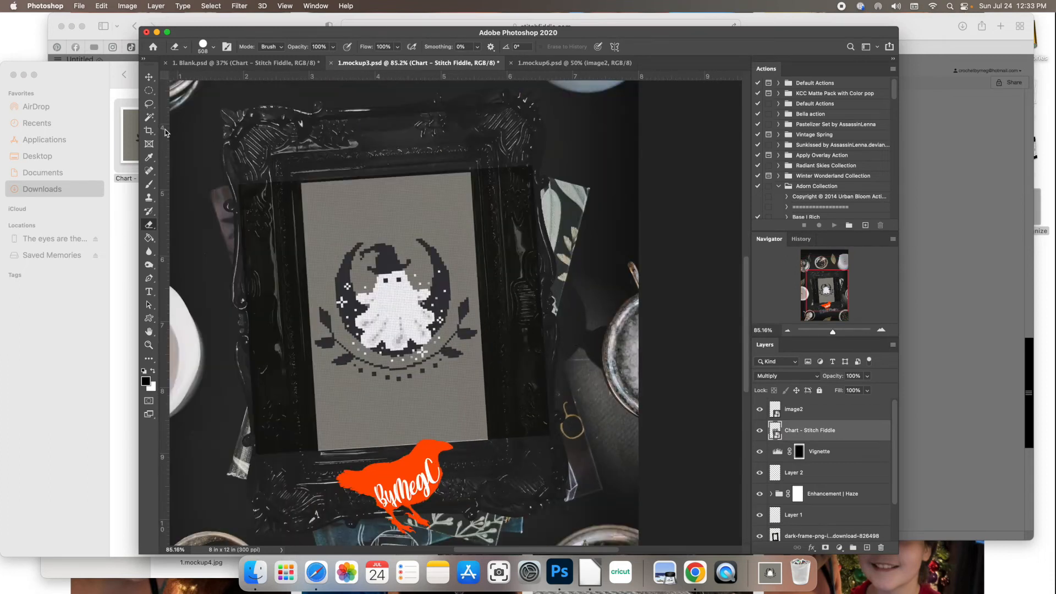
pyautogui.press('v')
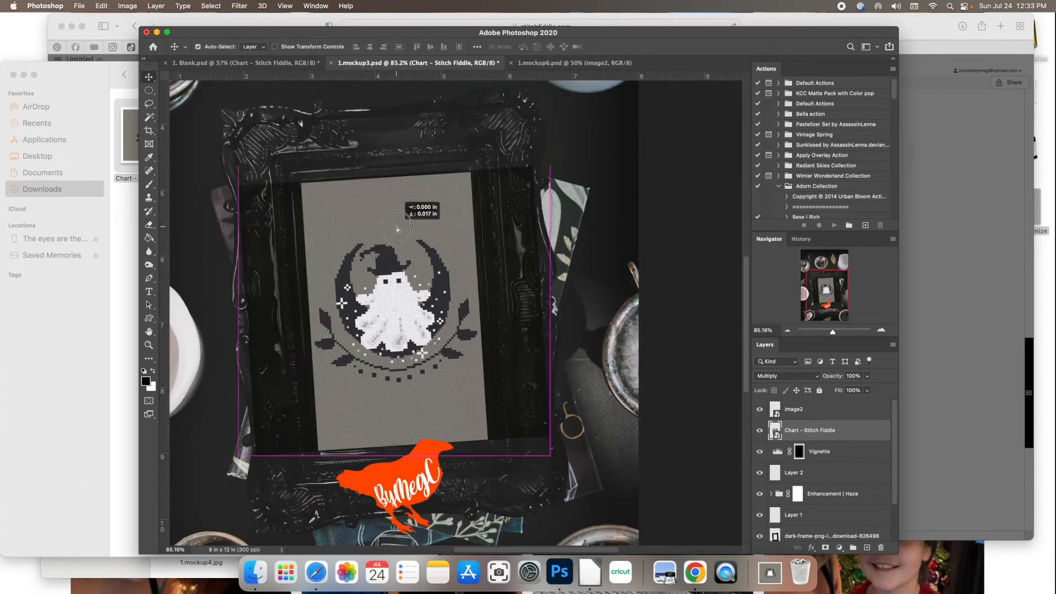
# Step: Rasterize the mockup3 chart layer and set the regular Eraser's brush size to 500
pyautogui.press('e')
pyautogui.rightClick(813, 430)
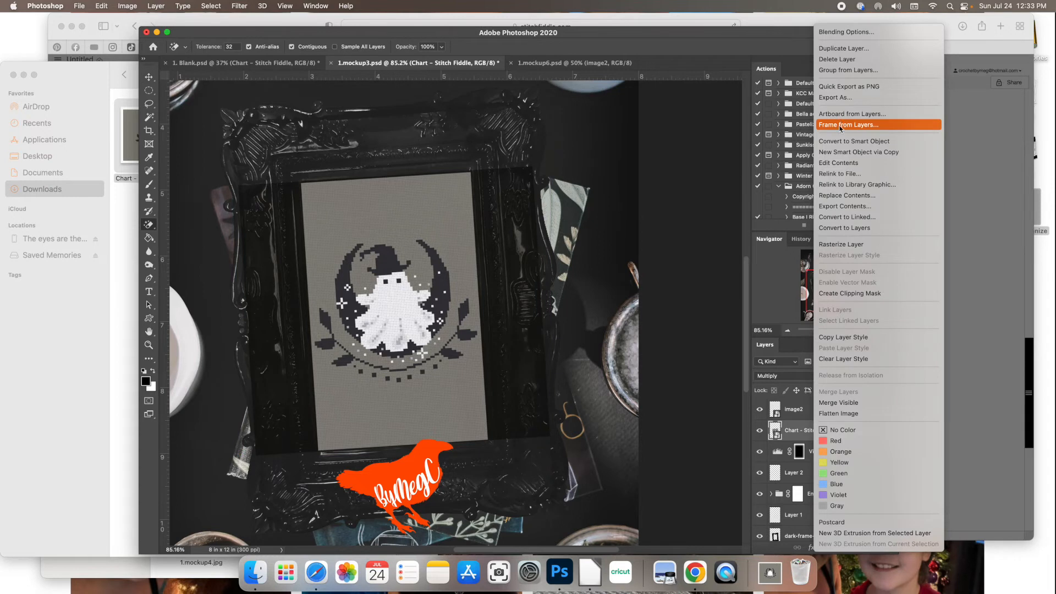
pyautogui.press('Escape')
pyautogui.rightClick(148, 224)
pyautogui.click(182, 224)
pyautogui.click(214, 47)
pyautogui.moveTo(248, 76); pyautogui.dragTo(240, 76)
# Step: Erase the parts of the chart that overlap the right and left sides of the black frame
pyautogui.click(522, 195)
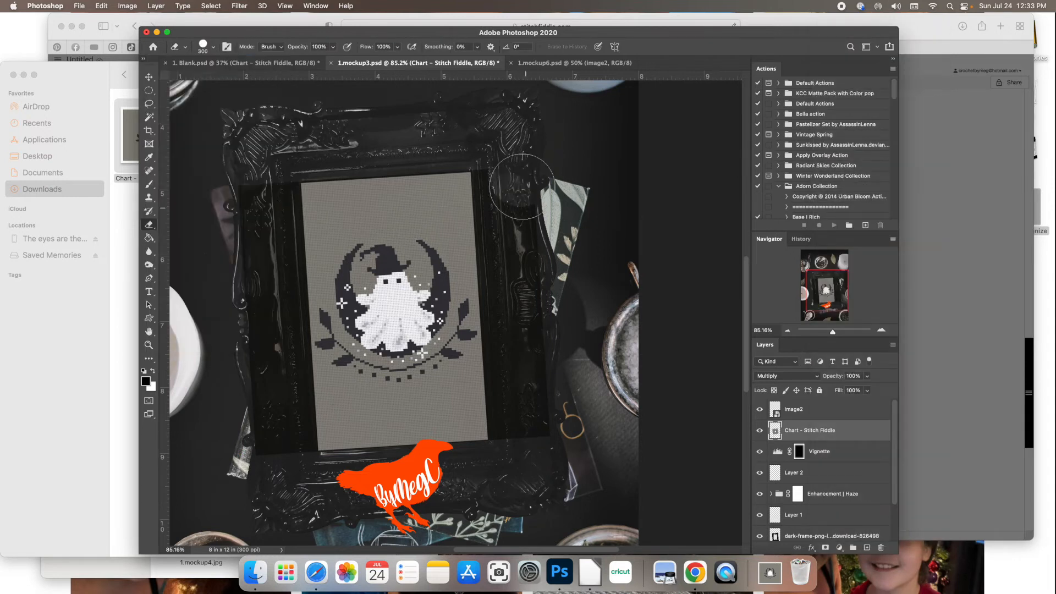
pyautogui.moveTo(525, 388)
pyautogui.mouseDown()
pyautogui.moveTo(517, 283)
pyautogui.moveTo(519, 407)
pyautogui.moveTo(489, 458)
pyautogui.moveTo(565, 253)
pyautogui.moveTo(513, 225)
pyautogui.moveTo(519, 359)
pyautogui.mouseUp()
pyautogui.moveTo(245, 228)
pyautogui.mouseDown()
pyautogui.moveTo(265, 191)
pyautogui.moveTo(268, 397)
pyautogui.moveTo(264, 343)
pyautogui.moveTo(268, 263)
pyautogui.moveTo(282, 476)
pyautogui.mouseUp()
pyautogui.press('super+0')
# Step: Place the downloaded chart image into 1.mockup6.psd with Multiply blending, and scale and centre it over the checkered frame's opening
pyautogui.hotkey('ctrl', 'Tab')
pyautogui.moveTo(123, 156); pyautogui.dragTo(407, 332)
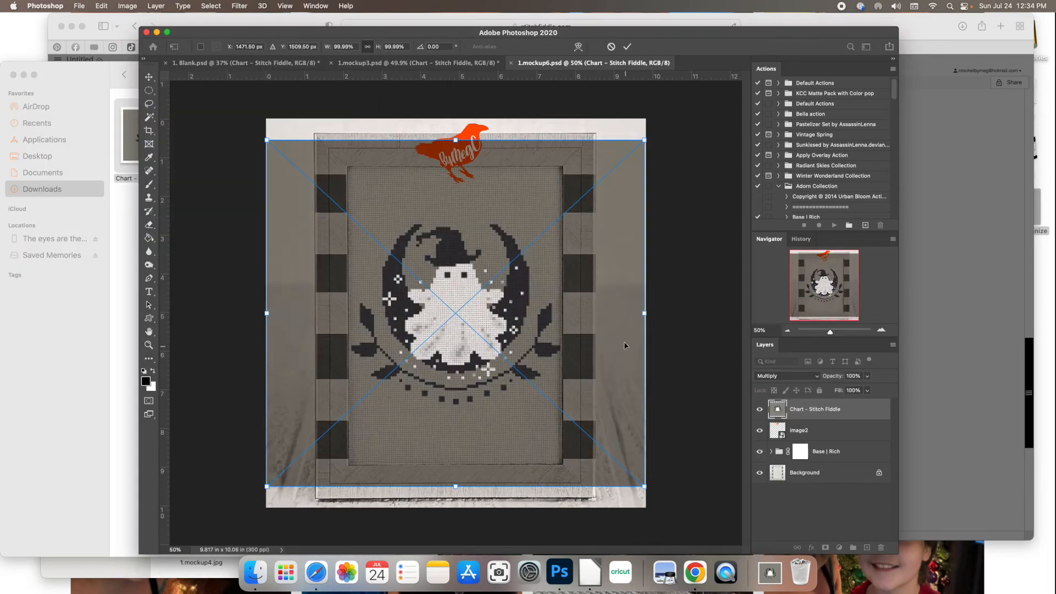
pyautogui.moveTo(644, 140); pyautogui.dragTo(530, 219)
pyautogui.moveTo(502, 323); pyautogui.dragTo(548, 287)
pyautogui.moveTo(587, 450); pyautogui.dragTo(655, 509)
pyautogui.moveTo(579, 367); pyautogui.dragTo(547, 335)
pyautogui.moveTo(622, 477); pyautogui.dragTo(650, 490)
pyautogui.moveTo(574, 369); pyautogui.dragTo(566, 360)
pyautogui.click(627, 46)
# Step: Make a rectangular selection around the checkered frame's opening and invert it
pyautogui.rightClick(148, 90)
pyautogui.click(194, 90)
pyautogui.moveTo(347, 167); pyautogui.dragTo(562, 464)
pyautogui.rightClick(557, 459)
pyautogui.click(586, 297)
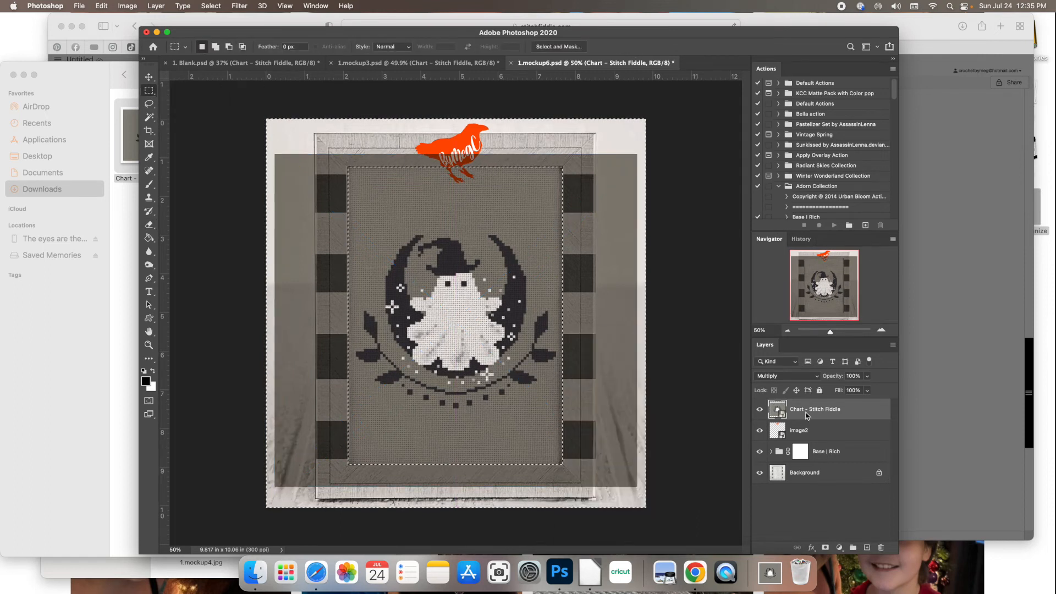
# Step: Rasterize the chart layer in mockup6, erase everything outside the frame opening, and deselect
pyautogui.rightClick(806, 415)
pyautogui.click(836, 270)
pyautogui.click(148, 225)
pyautogui.click(212, 46)
pyautogui.moveTo(300, 209)
pyautogui.mouseDown()
pyautogui.moveTo(357, 149)
pyautogui.moveTo(620, 280)
pyautogui.moveTo(623, 171)
pyautogui.mouseUp()
pyautogui.moveTo(541, 475)
pyautogui.mouseDown()
pyautogui.moveTo(288, 416)
pyautogui.moveTo(324, 275)
pyautogui.mouseUp()
pyautogui.press('super+d')
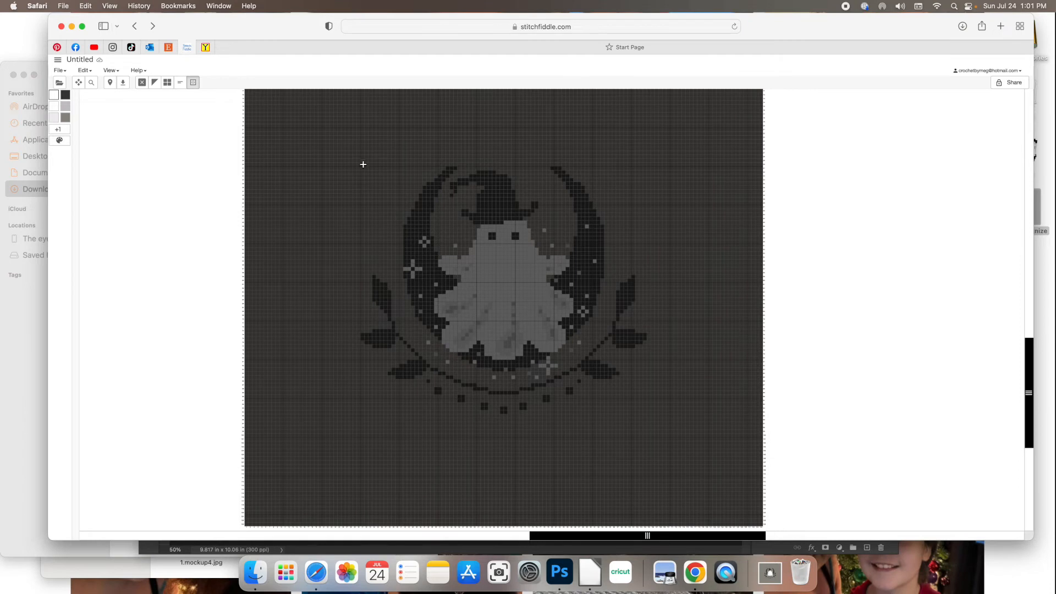
# Step: Switch to Stitch Fiddle, crop the chart to the 74 × 64 area around the design, and choose DMC 647 - Medium Beaver Gray
pyautogui.moveTo(362, 166); pyautogui.dragTo(645, 412)
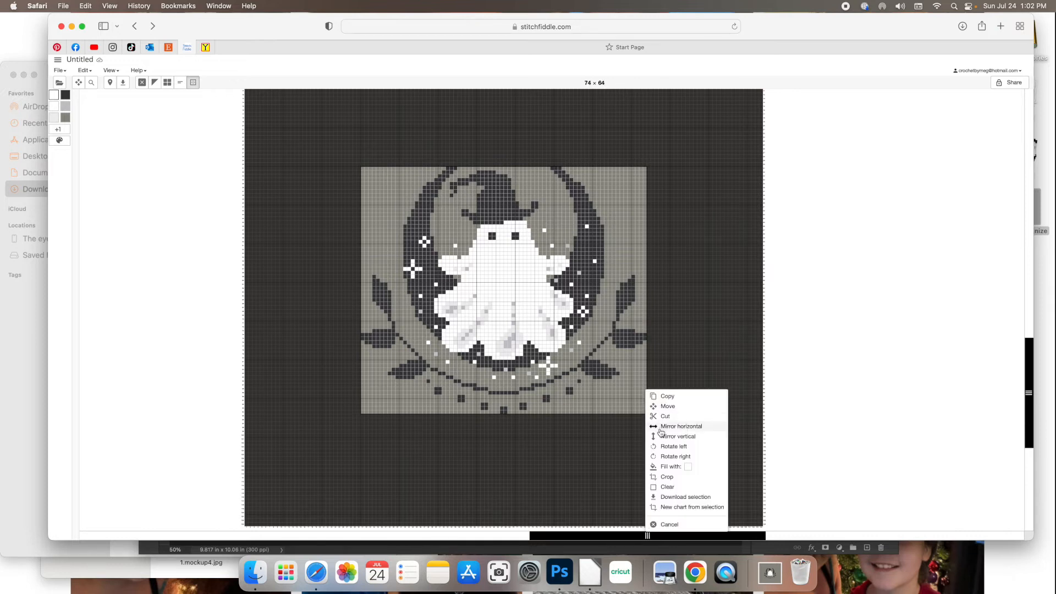
pyautogui.click(668, 476)
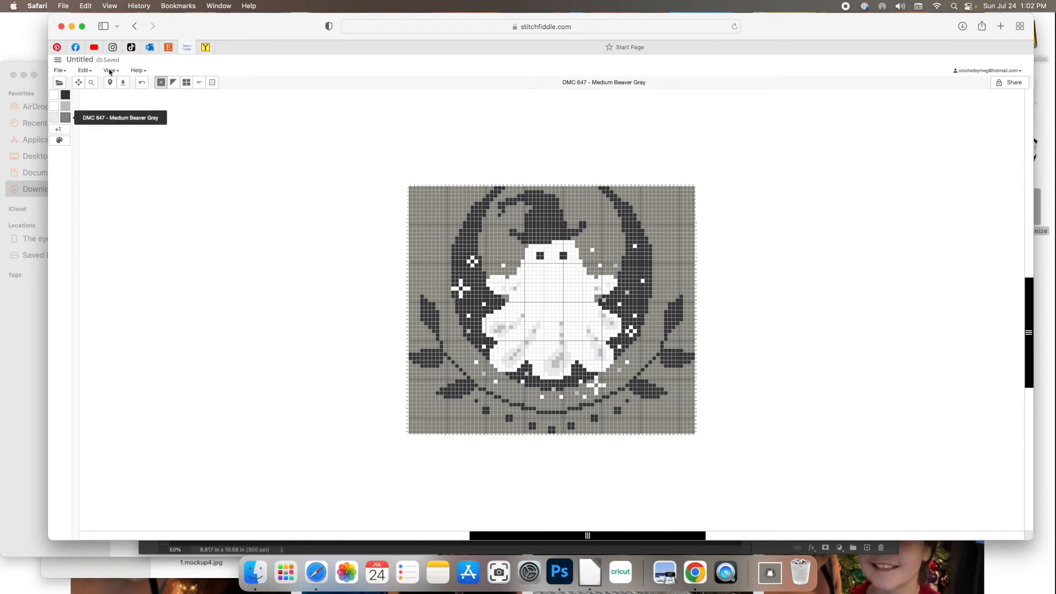
pyautogui.click(65, 118)
pyautogui.click(614, 492)
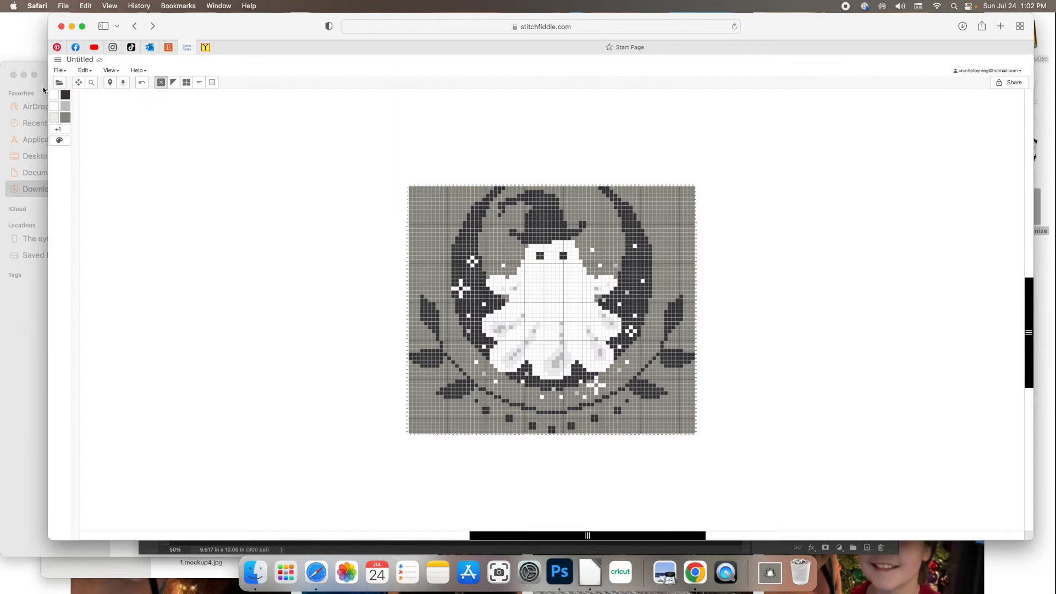
# Step: Preview the chart with its colors and symbols together, and return the display to colors only
pyautogui.click(112, 70)
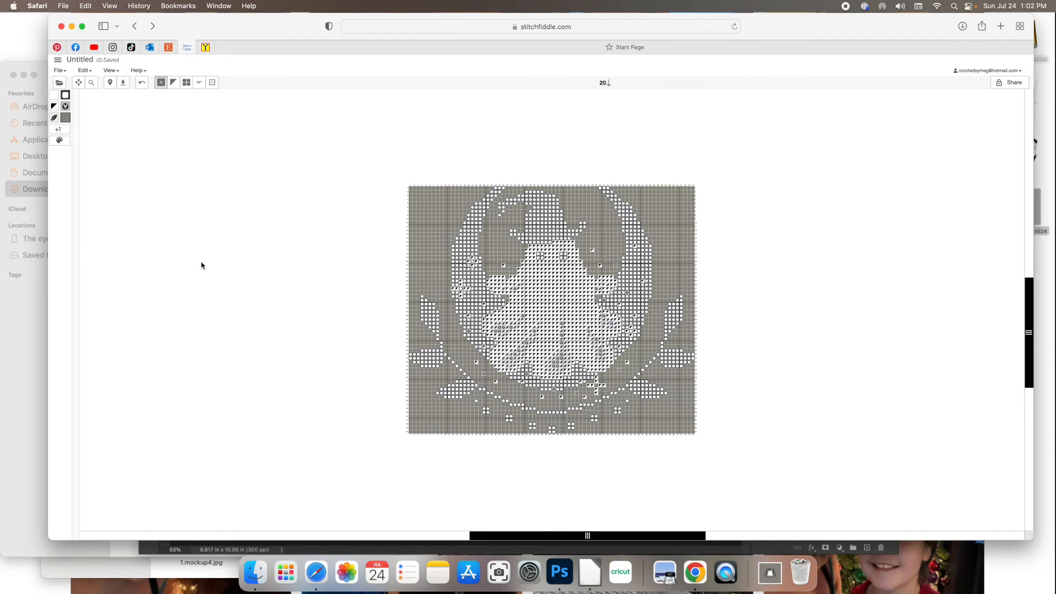
pyautogui.click(84, 70)
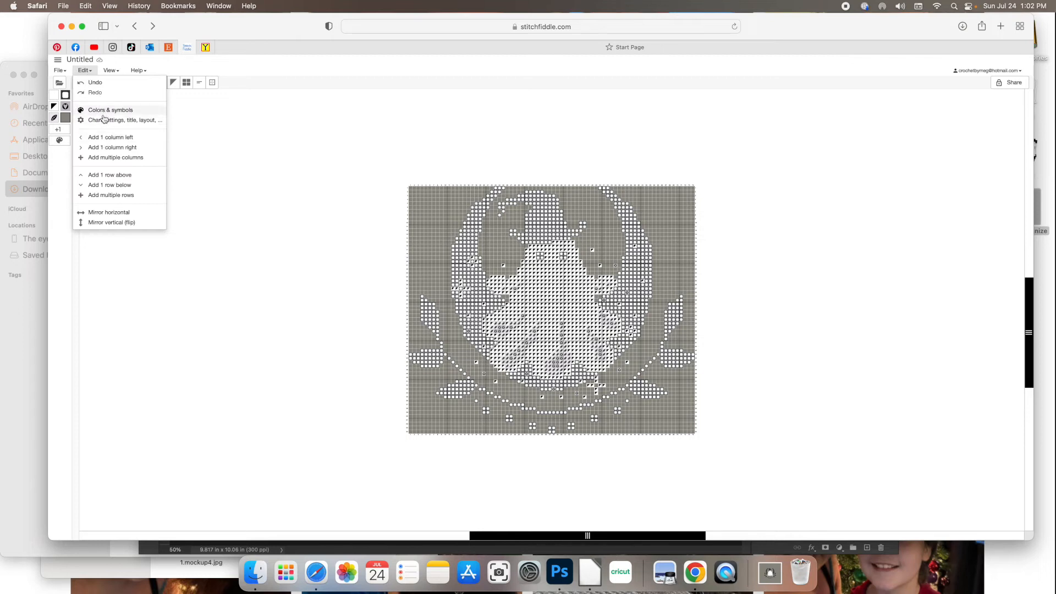
pyautogui.click(109, 71)
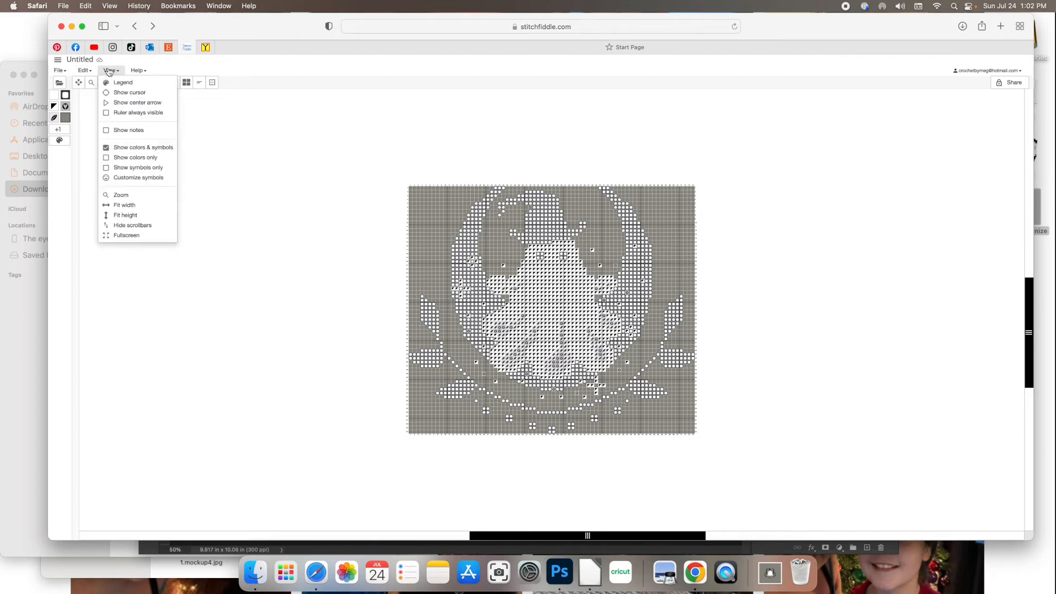
pyautogui.click(120, 157)
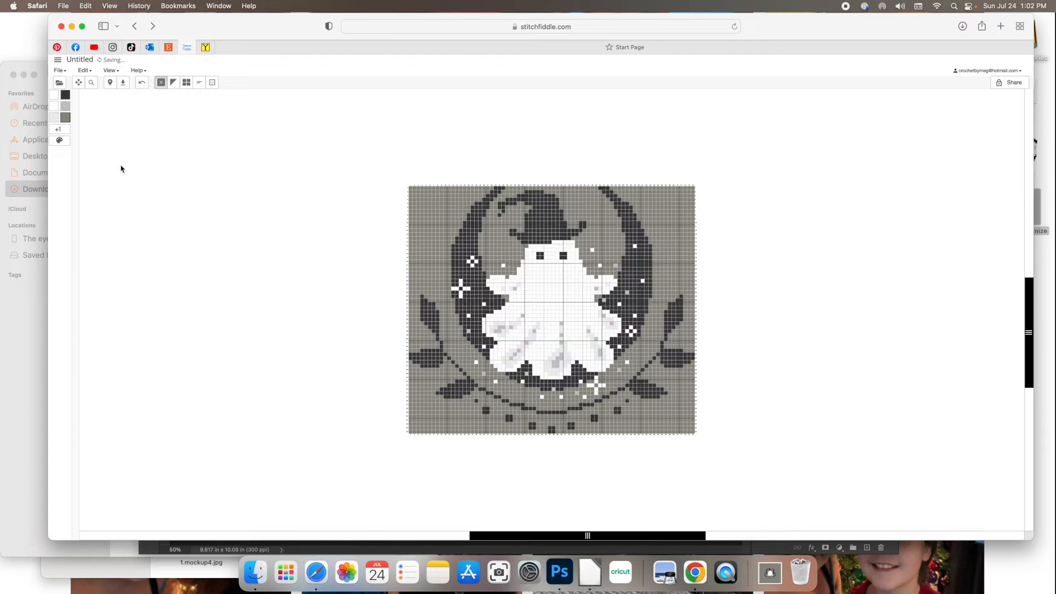
# Step: Start a JPG download of the 74 × 64 chart as a Detailed chart in Large size
pyautogui.click(91, 82)
pyautogui.click(445, 77)
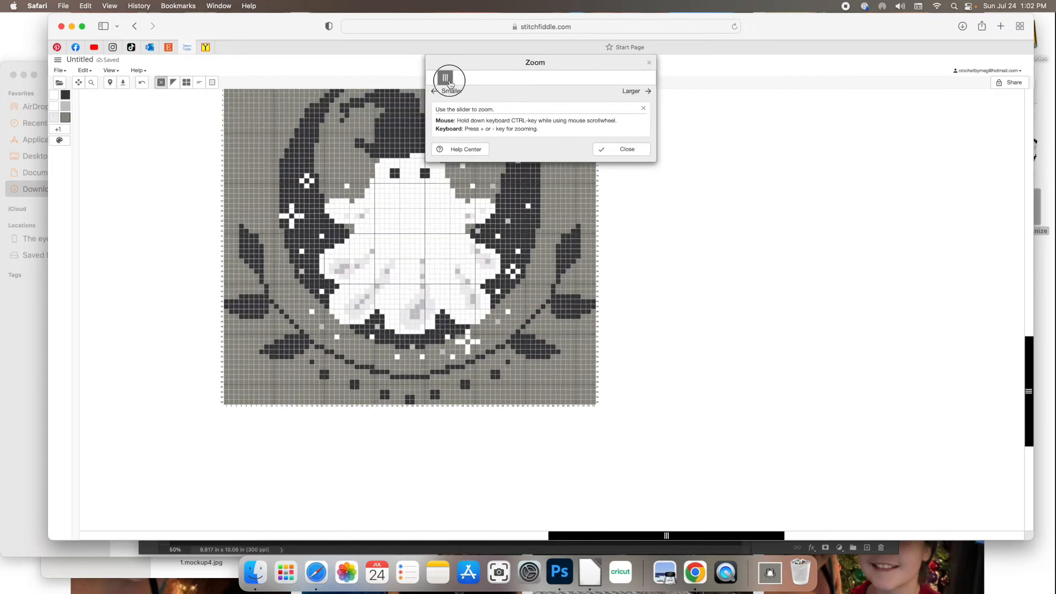
pyautogui.click(627, 149)
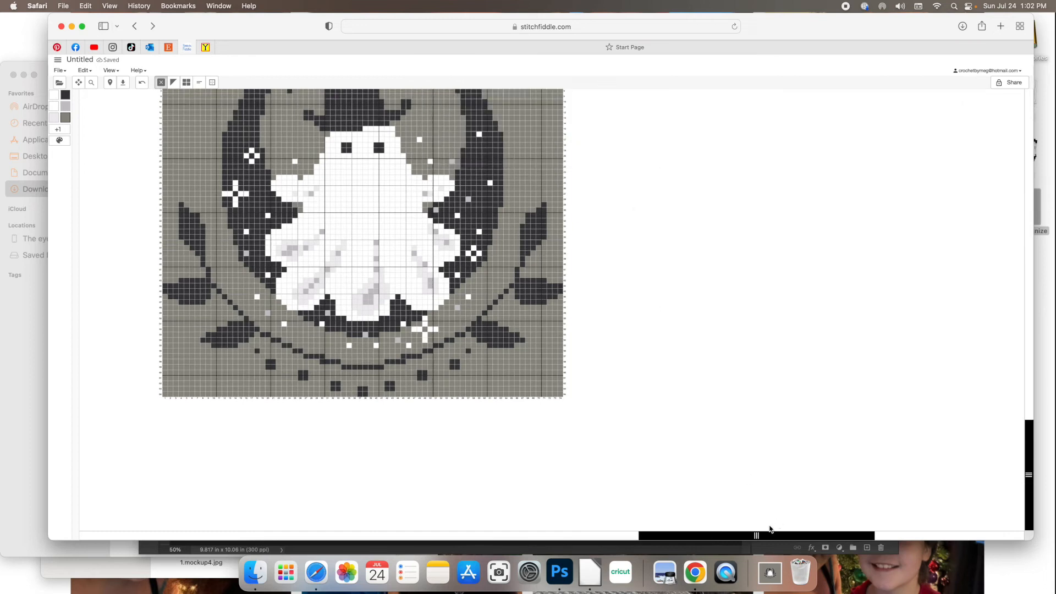
pyautogui.moveTo(760, 537); pyautogui.dragTo(624, 530)
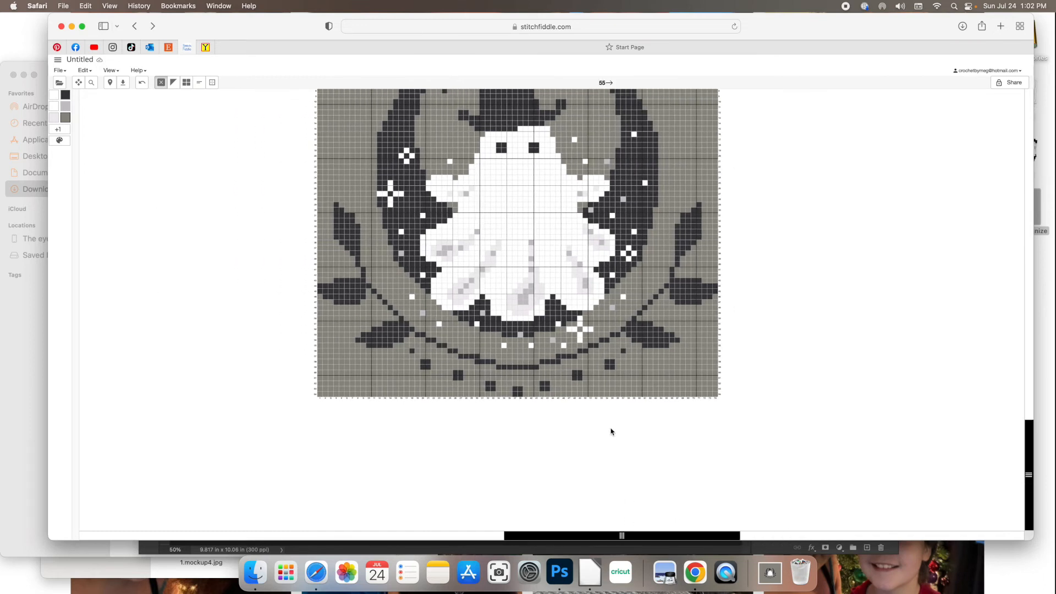
pyautogui.scroll(3, 611, 432)
pyautogui.click(53, 70)
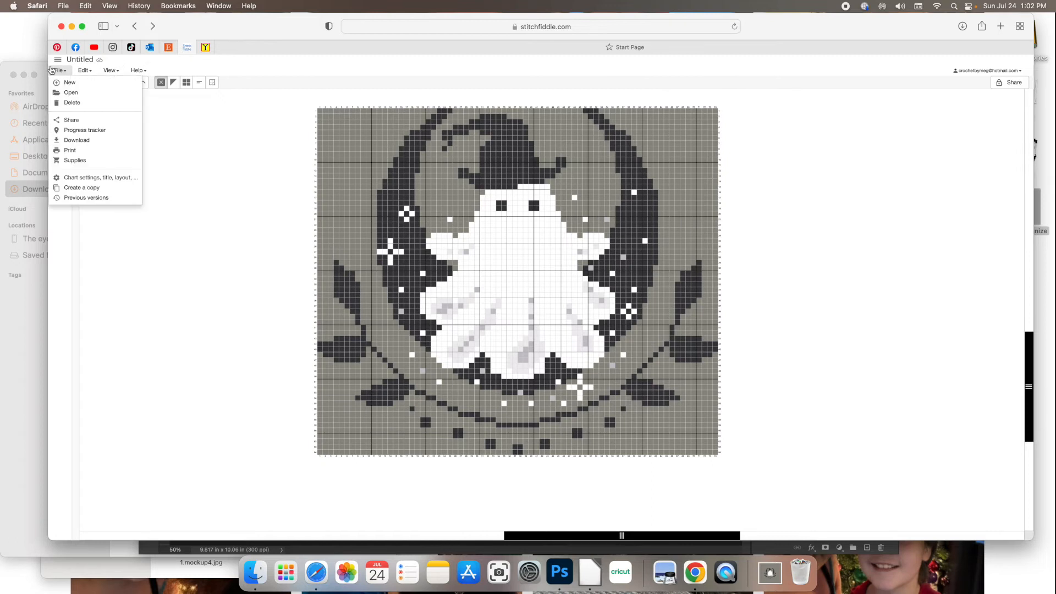
pyautogui.click(76, 141)
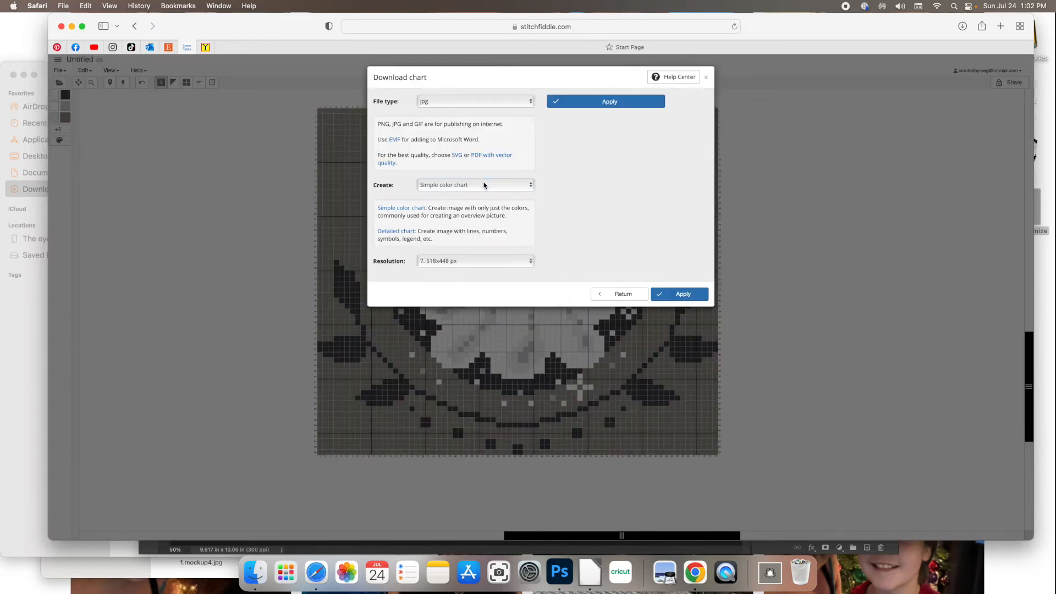
pyautogui.click(484, 185)
pyautogui.click(480, 190)
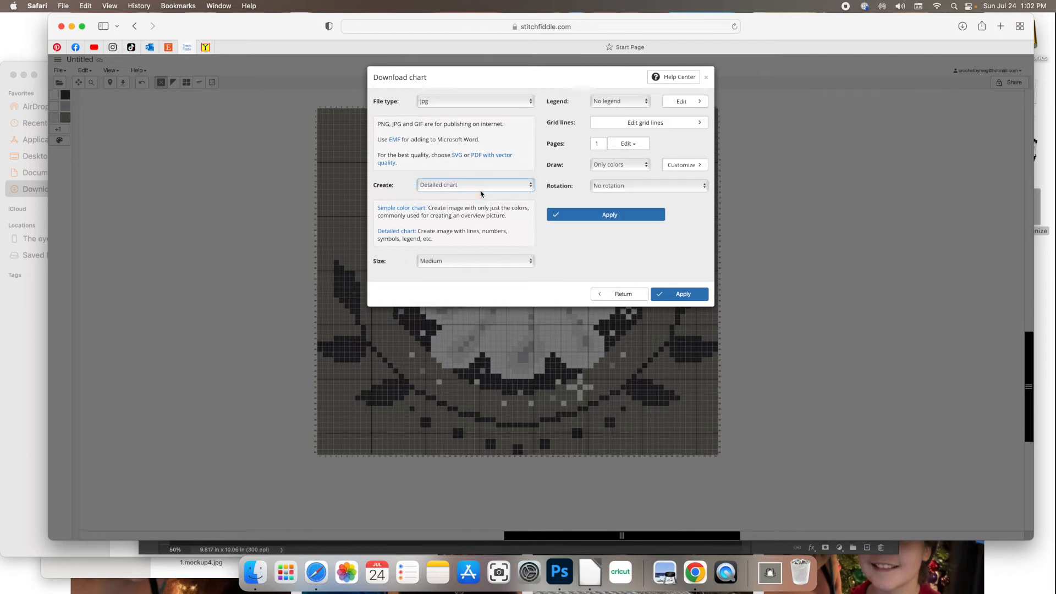
pyautogui.click(493, 262)
pyautogui.click(493, 269)
# Step: Put the legend on a separate page, generate and download the colors-only chart pages, and check them in the Downloads folder
pyautogui.click(617, 103)
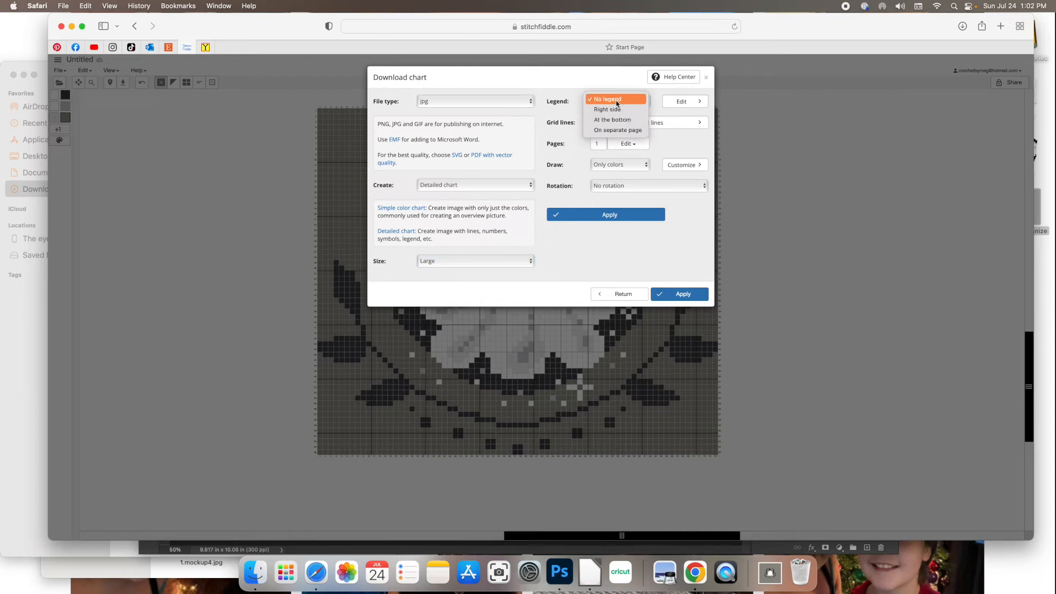
pyautogui.click(615, 130)
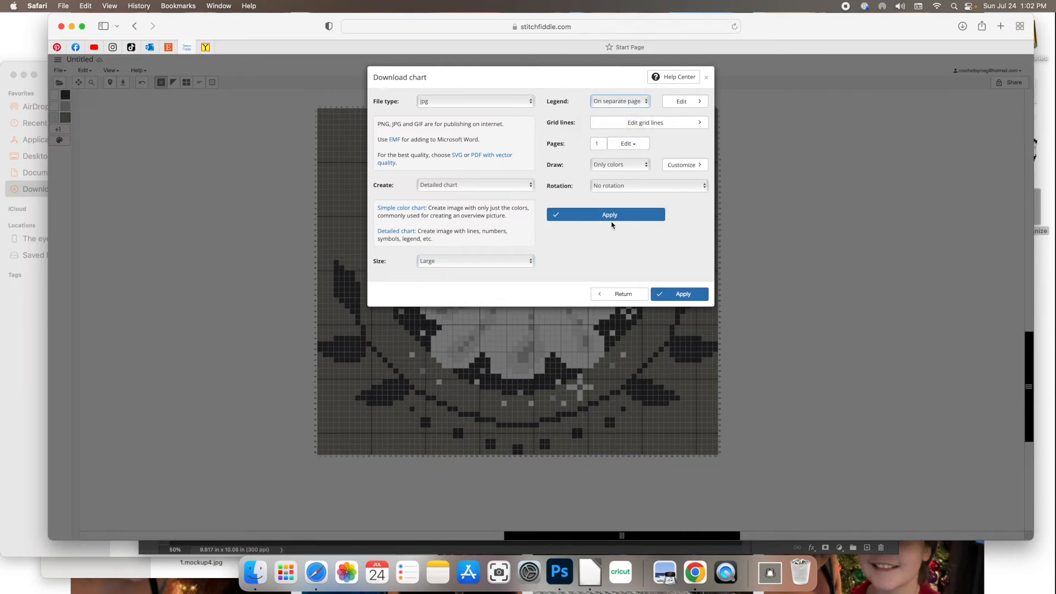
pyautogui.click(611, 219)
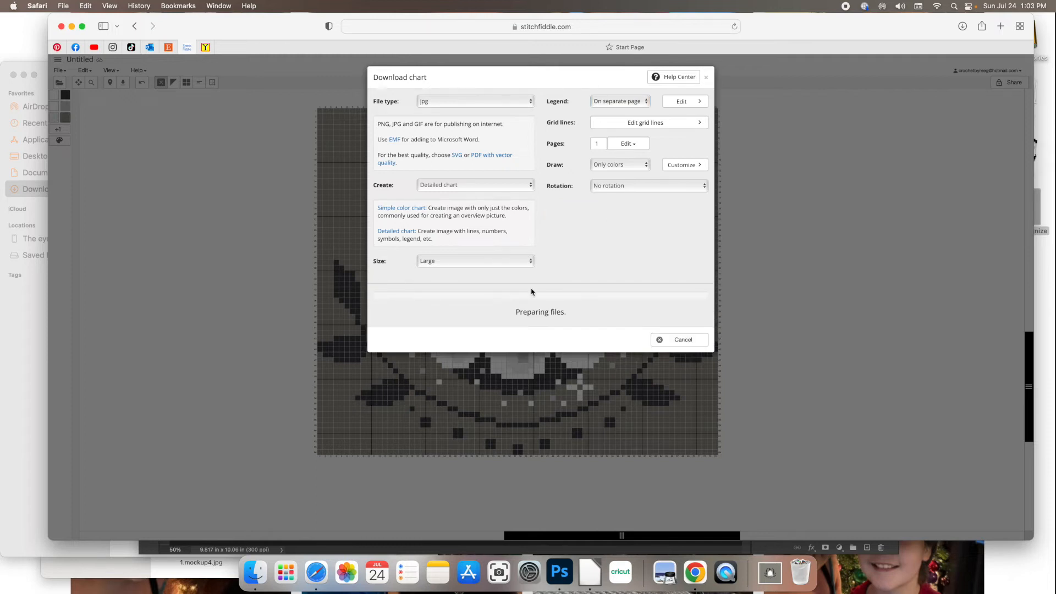
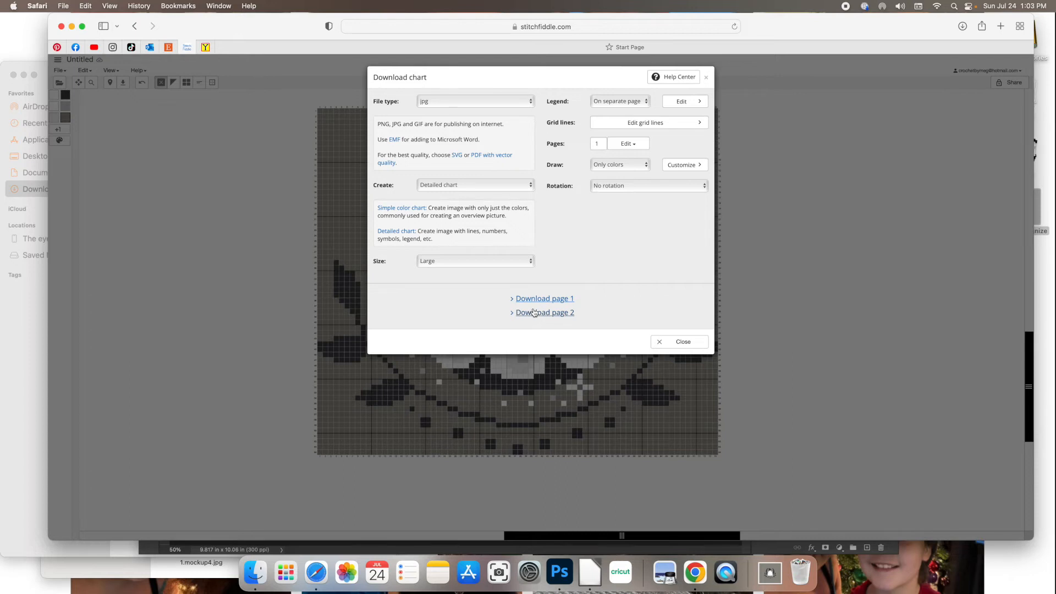
pyautogui.click(533, 312)
pyautogui.click(27, 400)
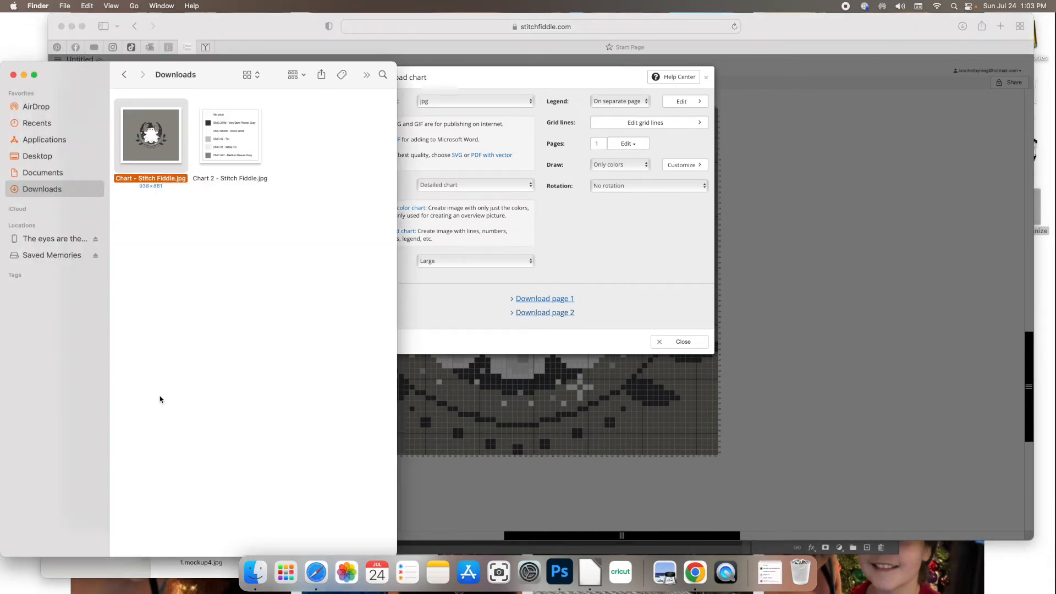
pyautogui.click(430, 240)
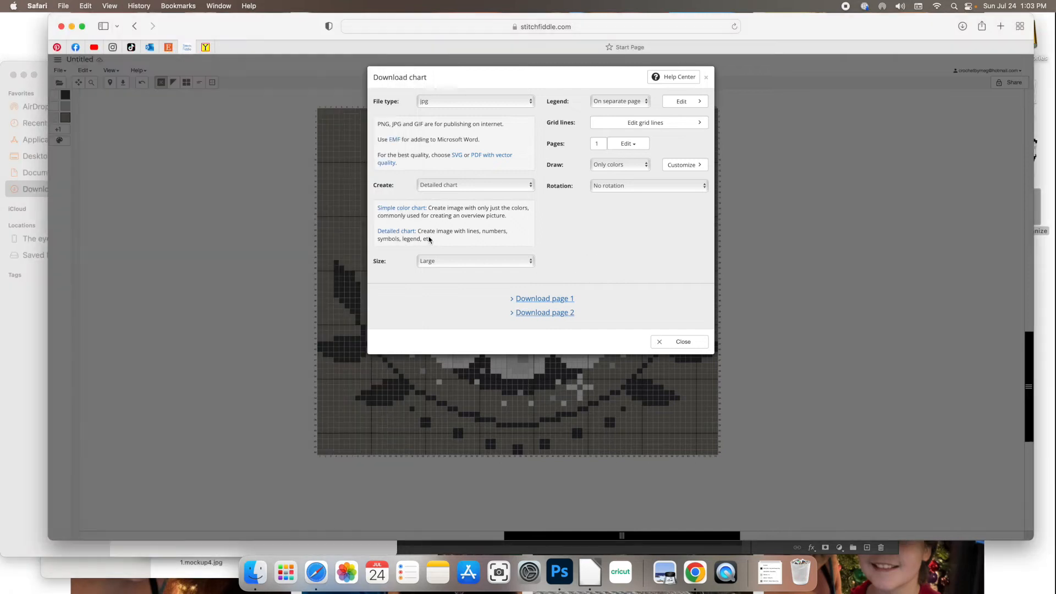
# Step: Generate and download the chart drawn with Colors & Symbols, keeping the legend on a separate page
pyautogui.click(616, 167)
pyautogui.click(616, 158)
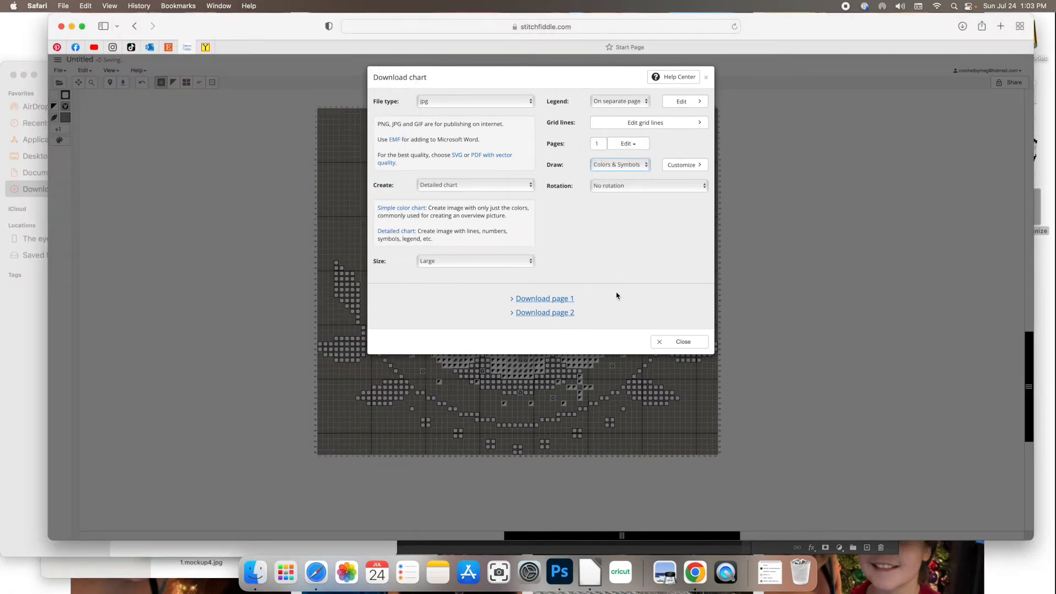
pyautogui.click(564, 315)
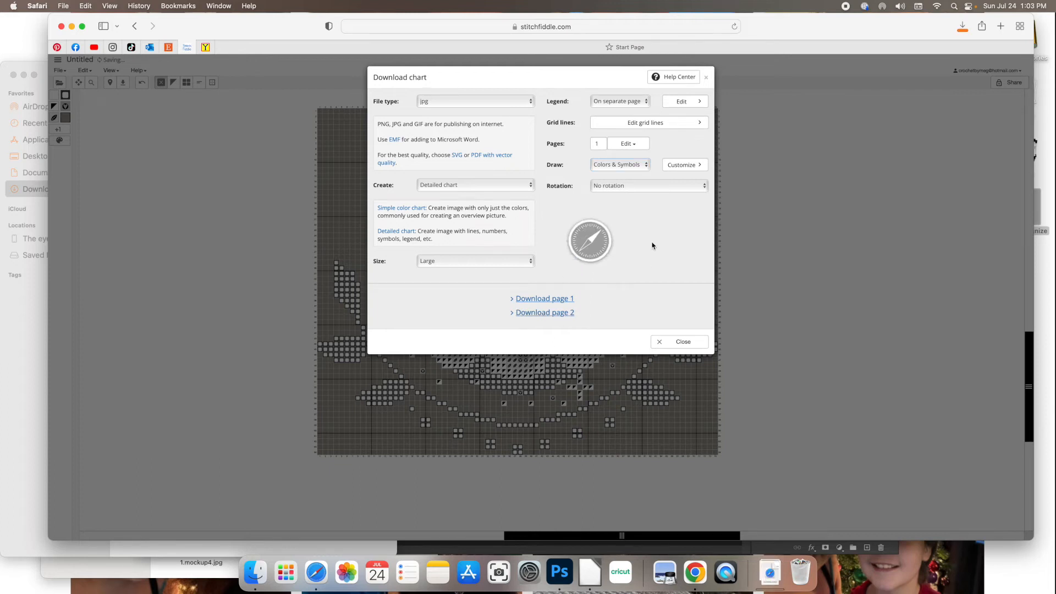
# Step: Generate and download the chart drawn with Only symbols, keeping the legend on a separate page
pyautogui.click(625, 165)
pyautogui.click(623, 182)
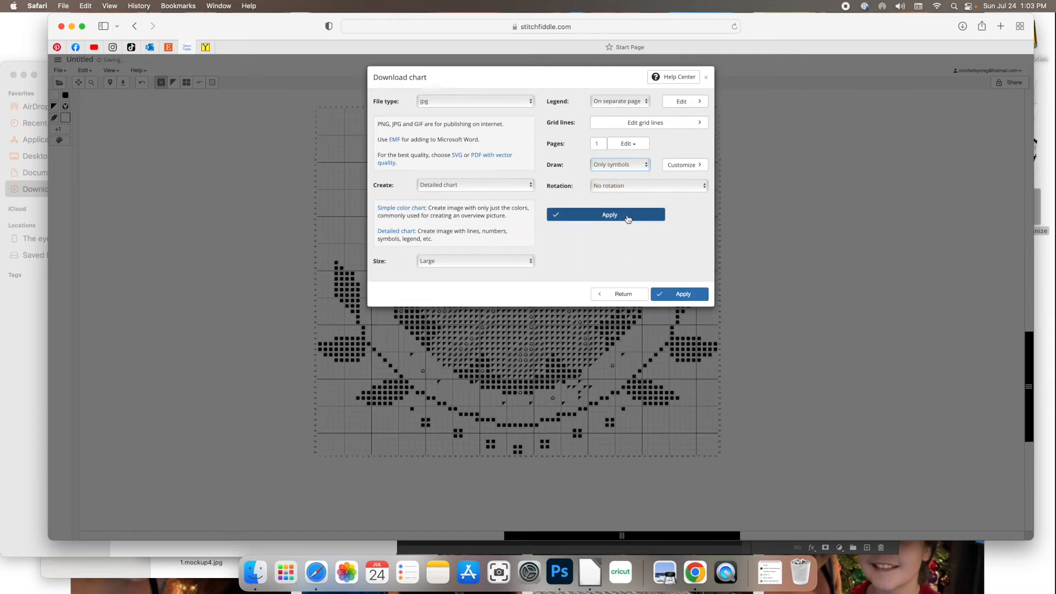
pyautogui.click(628, 218)
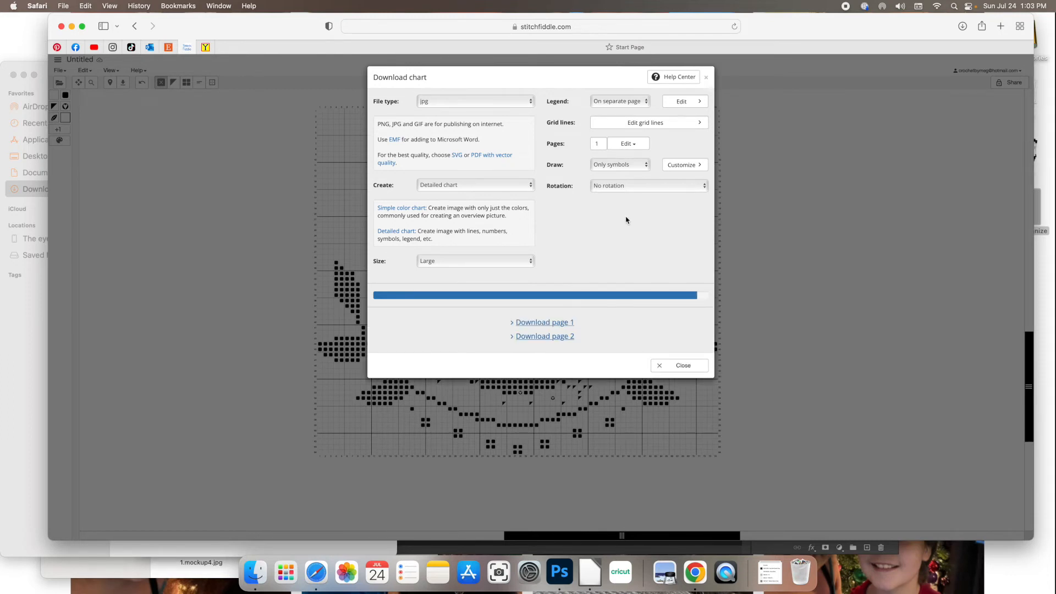
pyautogui.click(570, 313)
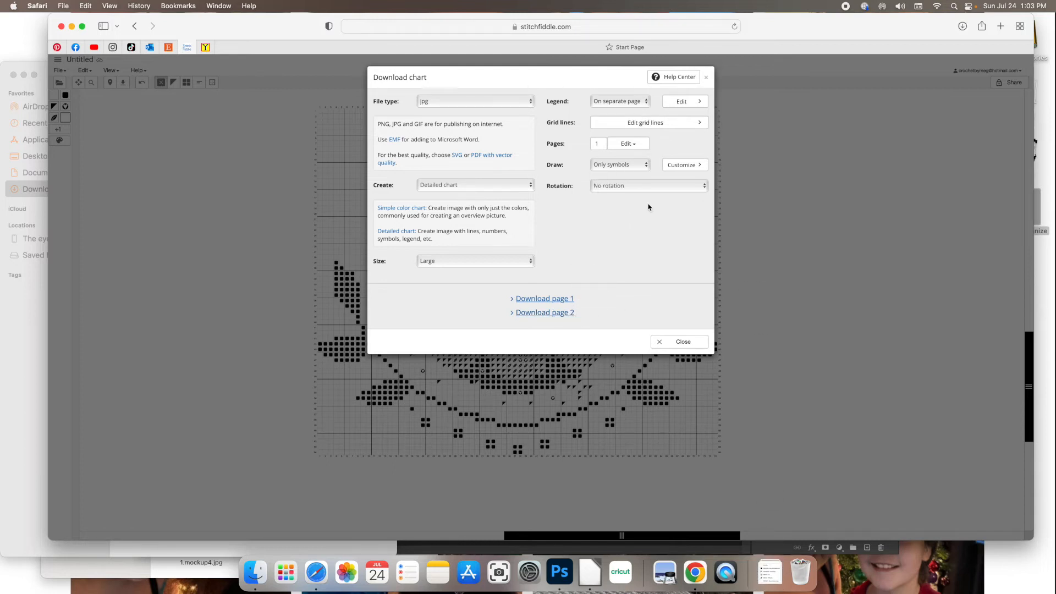
# Step: Move the legend to the bottom of the chart and generate the symbols-only download
pyautogui.click(624, 102)
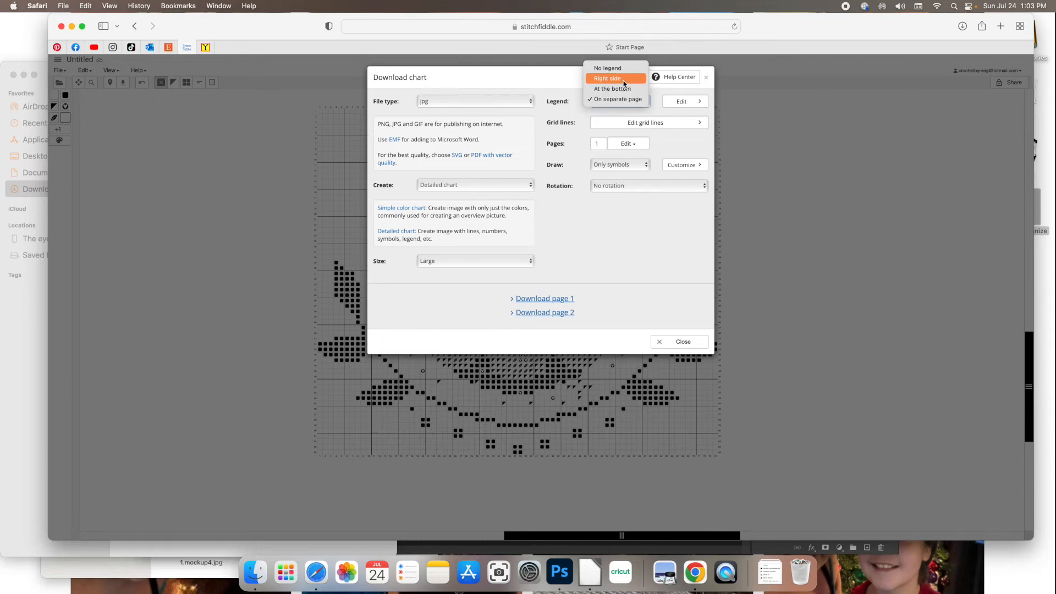
pyautogui.click(624, 89)
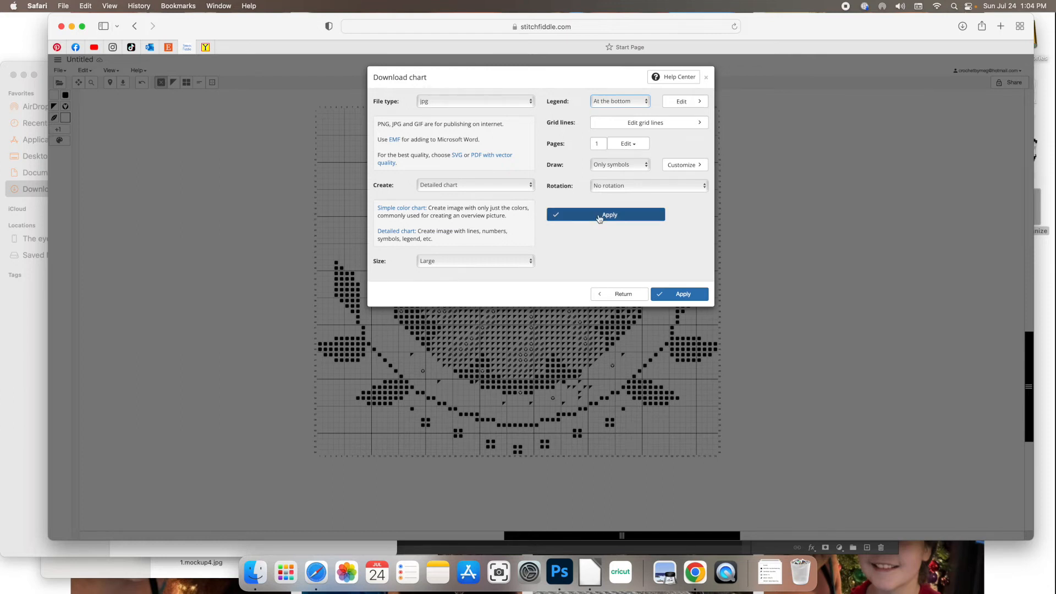
pyautogui.click(599, 217)
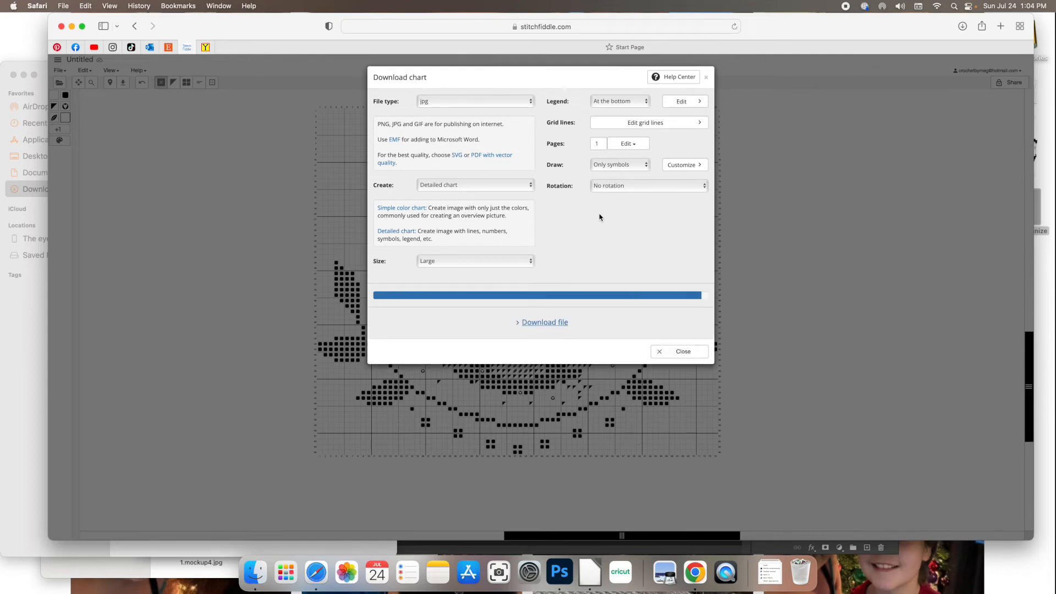
# Step: Generate an Only colors download of the chart with the legend at the bottom
pyautogui.click(613, 168)
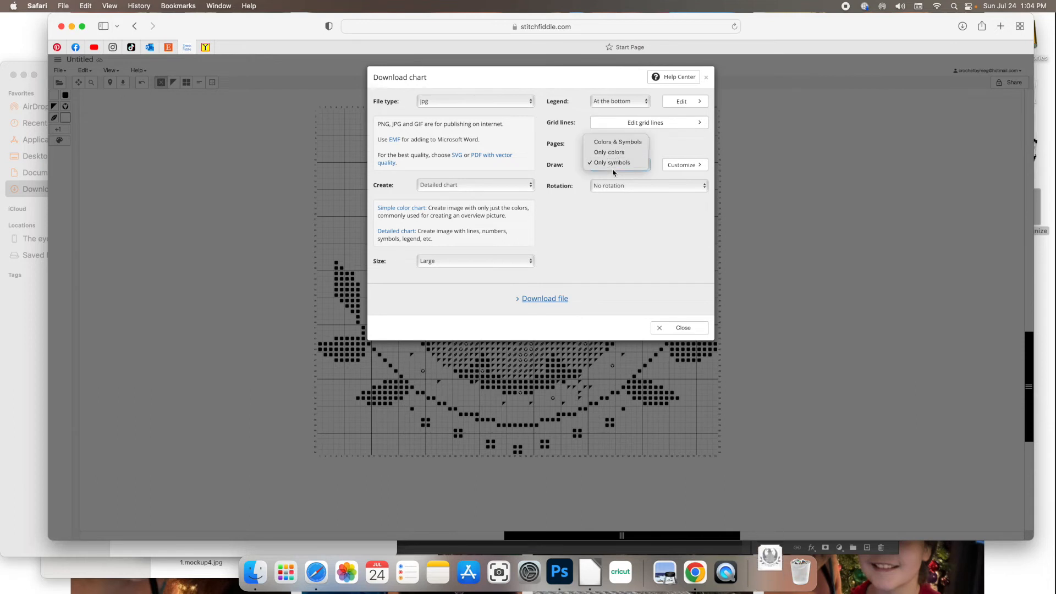
pyautogui.click(609, 153)
pyautogui.click(615, 219)
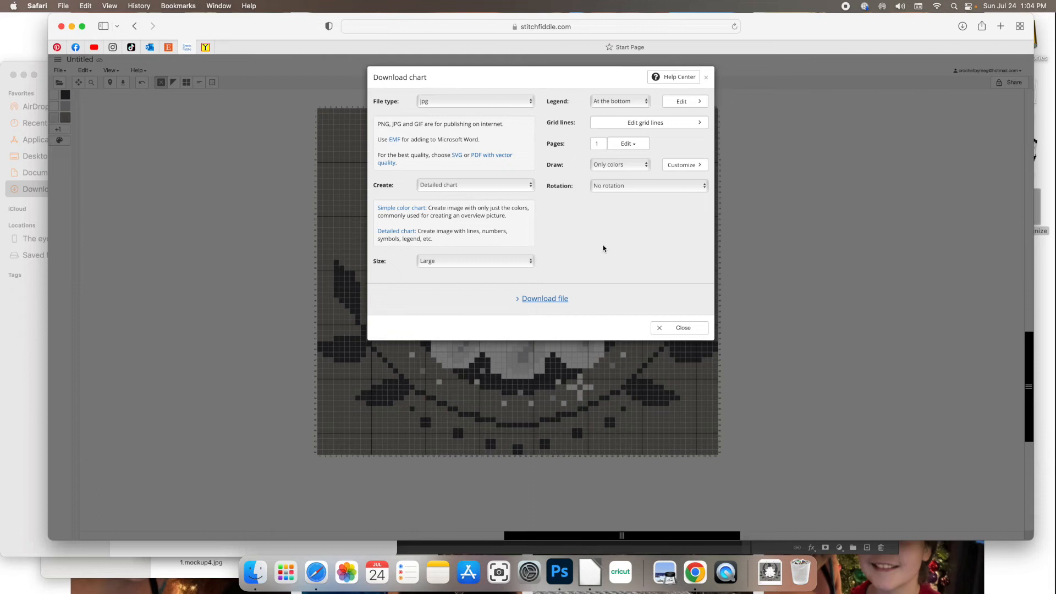
# Step: Generate a Colors & Symbols download of the chart with the legend at the bottom
pyautogui.click(614, 164)
pyautogui.click(614, 160)
pyautogui.click(618, 216)
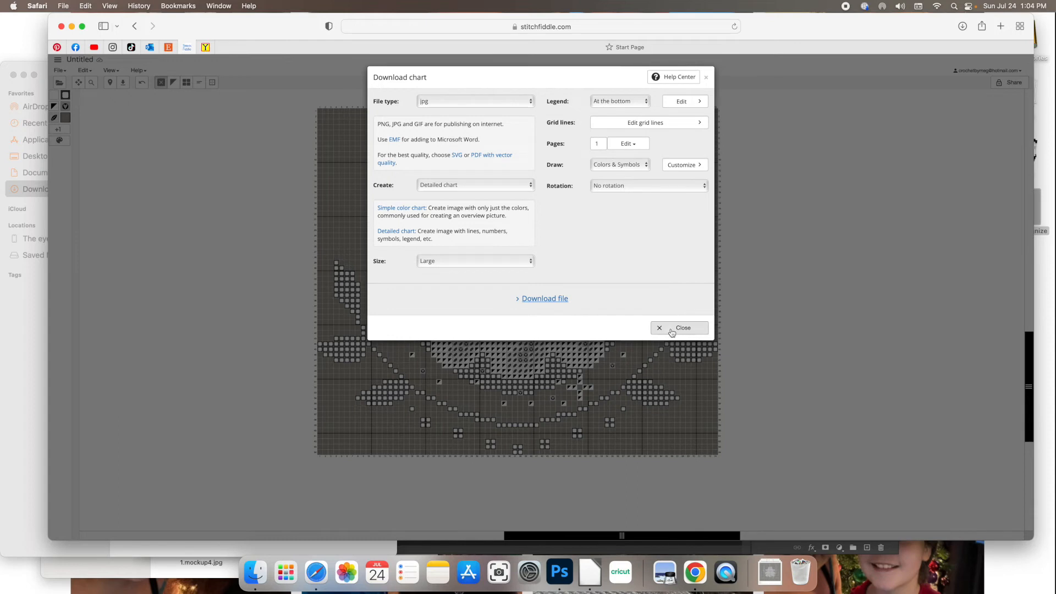
# Step: Set the chart drawing back to Only colors and close the download dialog
pyautogui.click(608, 169)
pyautogui.click(608, 170)
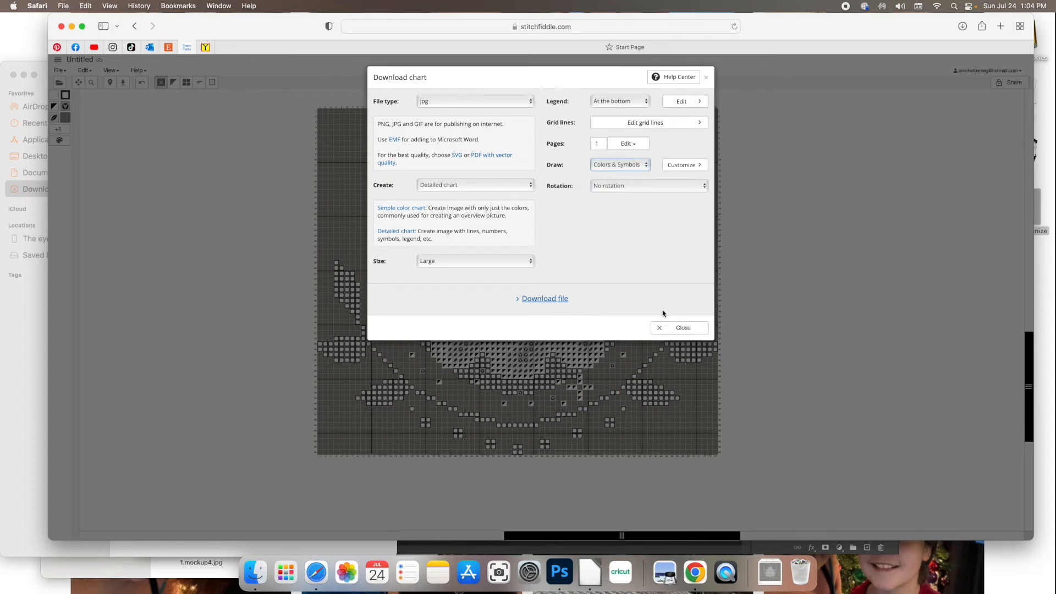
pyautogui.click(667, 327)
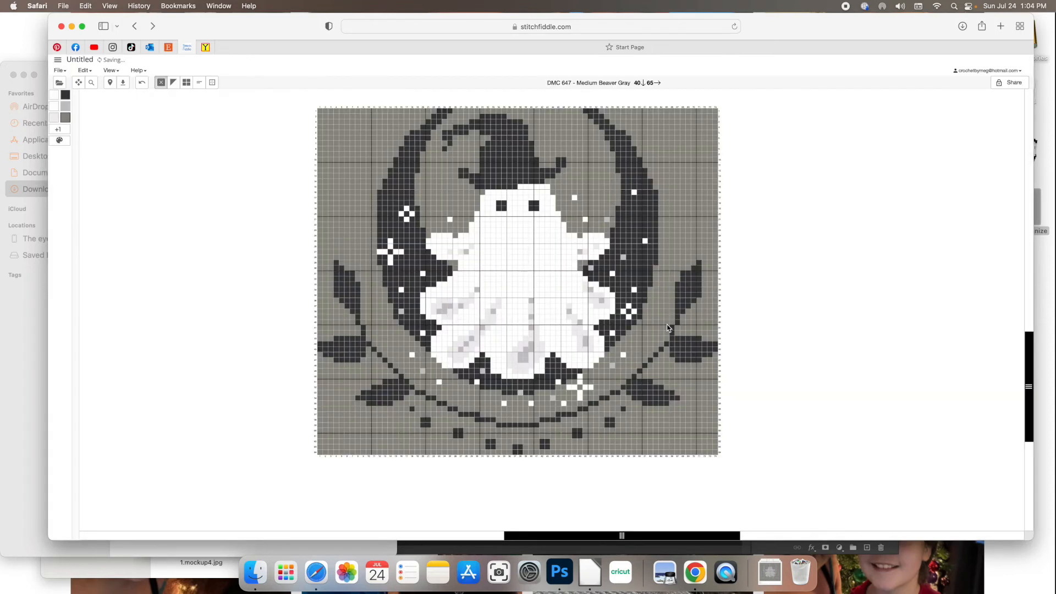
# Step: Switch to LibreOffice and look through the pages of 0.ByMegC - Pattern Title Page.odt
pyautogui.click(493, 568)
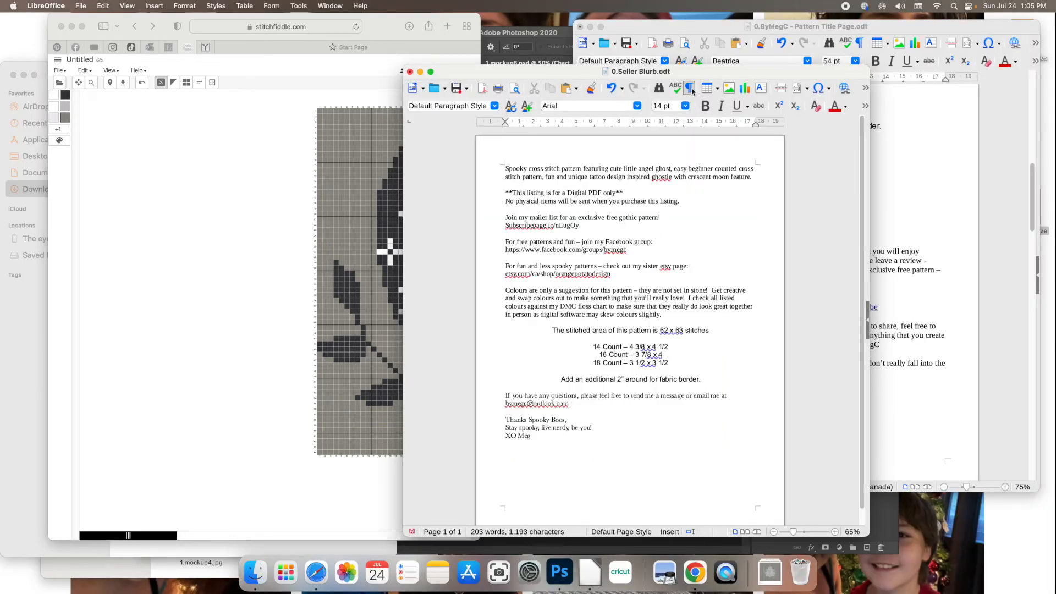
pyautogui.click(906, 296)
pyautogui.scroll(1, 905, 291)
pyautogui.scroll(8, 905, 292)
pyautogui.scroll(-6, 905, 291)
pyautogui.scroll(-10, 904, 292)
pyautogui.scroll(-15, 901, 296)
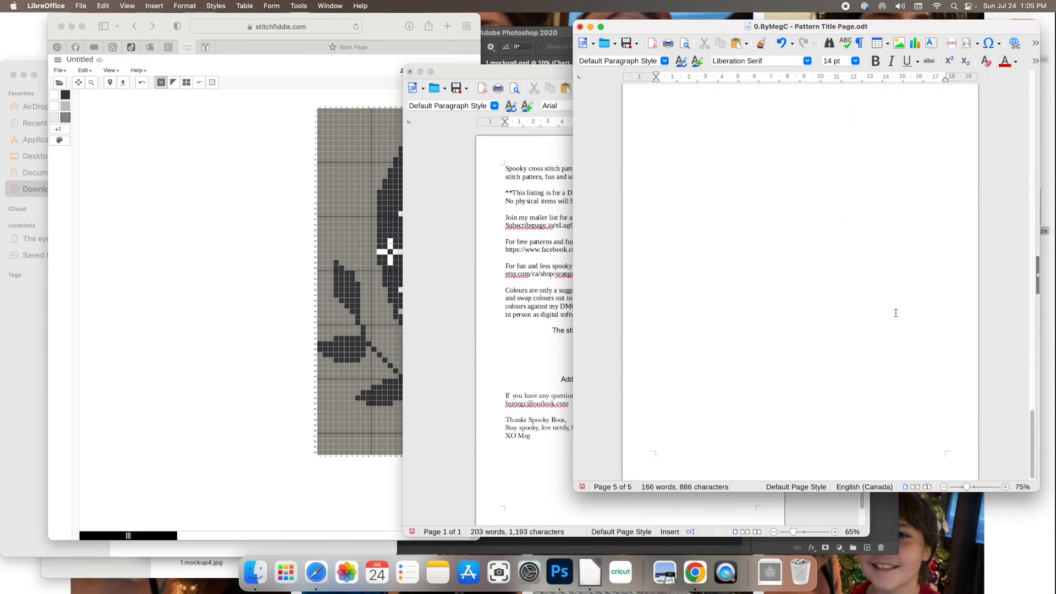
pyautogui.click(895, 313)
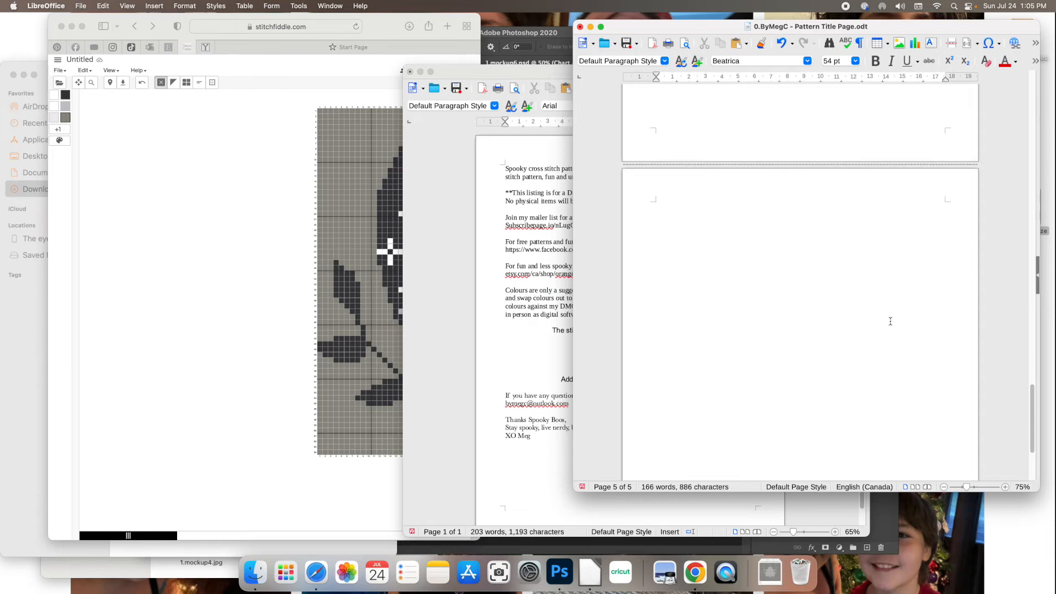
pyautogui.scroll(15, 890, 321)
# Step: Return to Safari, check the chart in Stitch Fiddle, and open the yarntree.com Cross Stitch Calculator
pyautogui.click(329, 534)
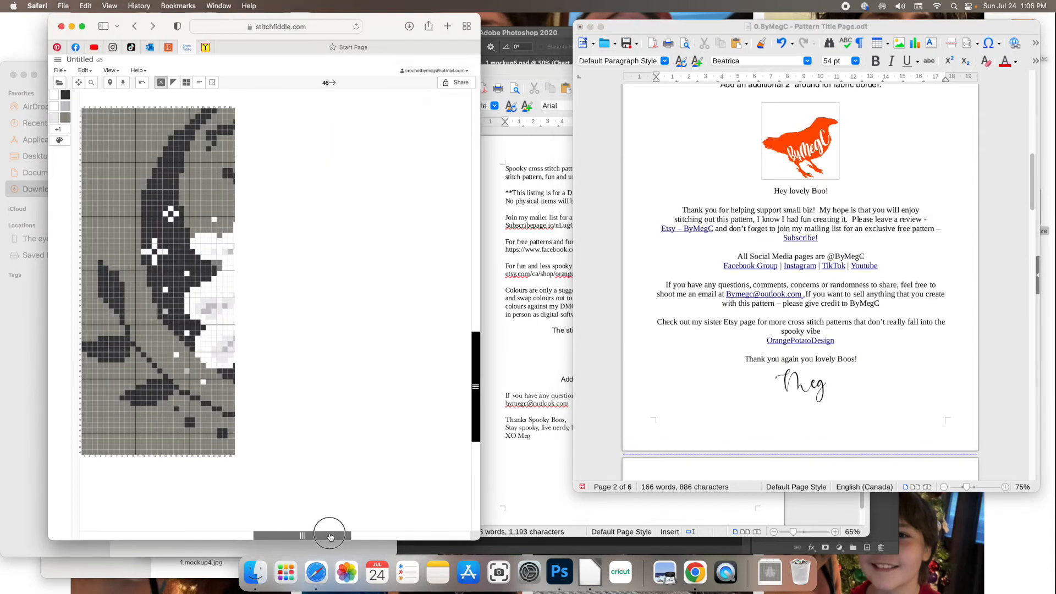
pyautogui.moveTo(329, 539); pyautogui.dragTo(429, 542)
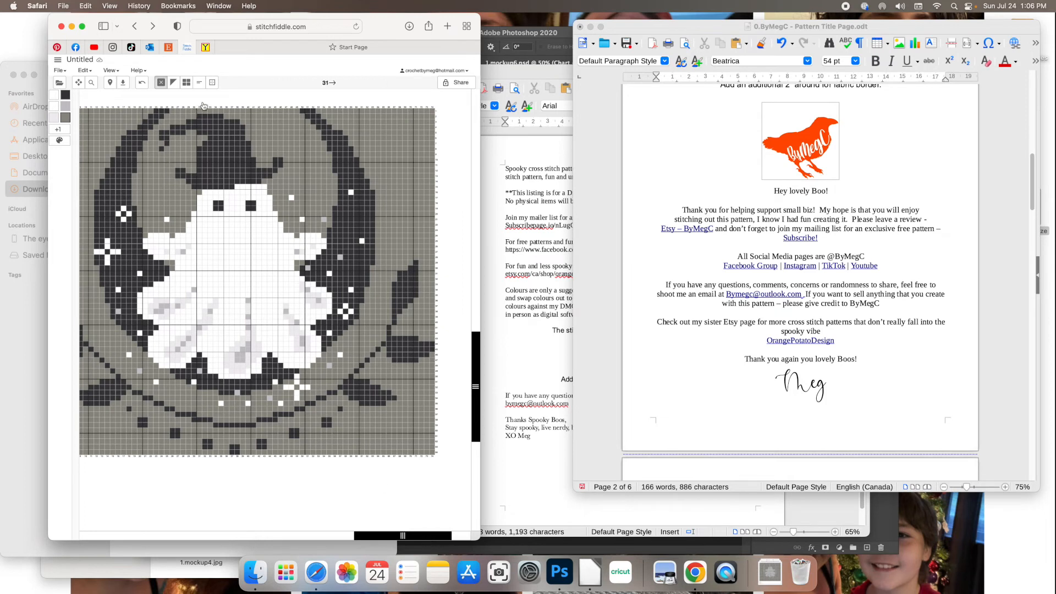
pyautogui.click(205, 48)
pyautogui.click(206, 48)
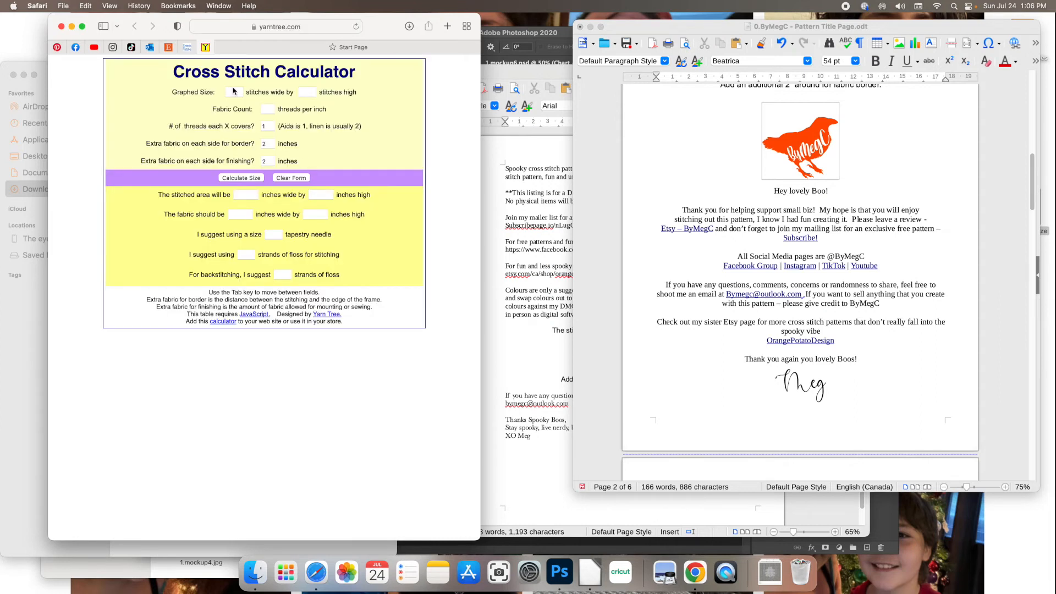
# Step: Calculate the finished size for a graph 74 stitches wide by 64 high on 14-count fabric
pyautogui.click(241, 93)
pyautogui.press('Tab')
pyautogui.press('Tab')
pyautogui.press('Return')
# Step: In the LibreOffice pattern document, set the stitched area of the pattern to 74 x 64 stitches
pyautogui.click(829, 248)
pyautogui.scroll(5, 830, 242)
pyautogui.click(843, 181)
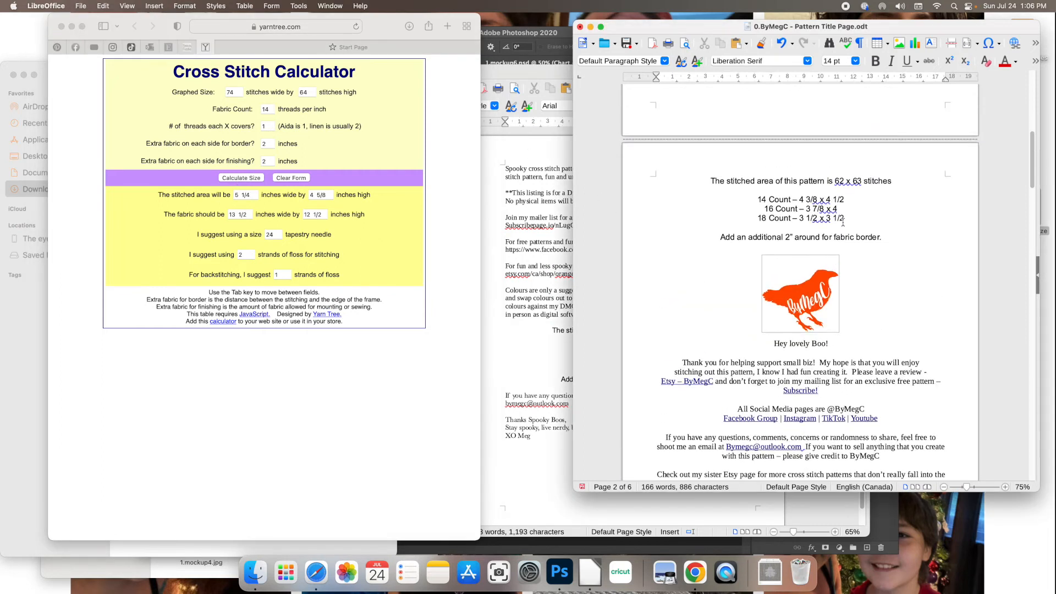
pyautogui.press('BackSpace')
pyautogui.press('BackSpace')
pyautogui.write('74')
pyautogui.press('Right')
pyautogui.press('Right')
pyautogui.press('Right')
pyautogui.press('Right')
pyautogui.press('Right')
pyautogui.press('BackSpace')
pyautogui.write('4')
# Step: Set the 14 Count finished size in the document to 5 1/4 x 4 5/8
pyautogui.moveTo(845, 199); pyautogui.dragTo(797, 199)
pyautogui.write('5')
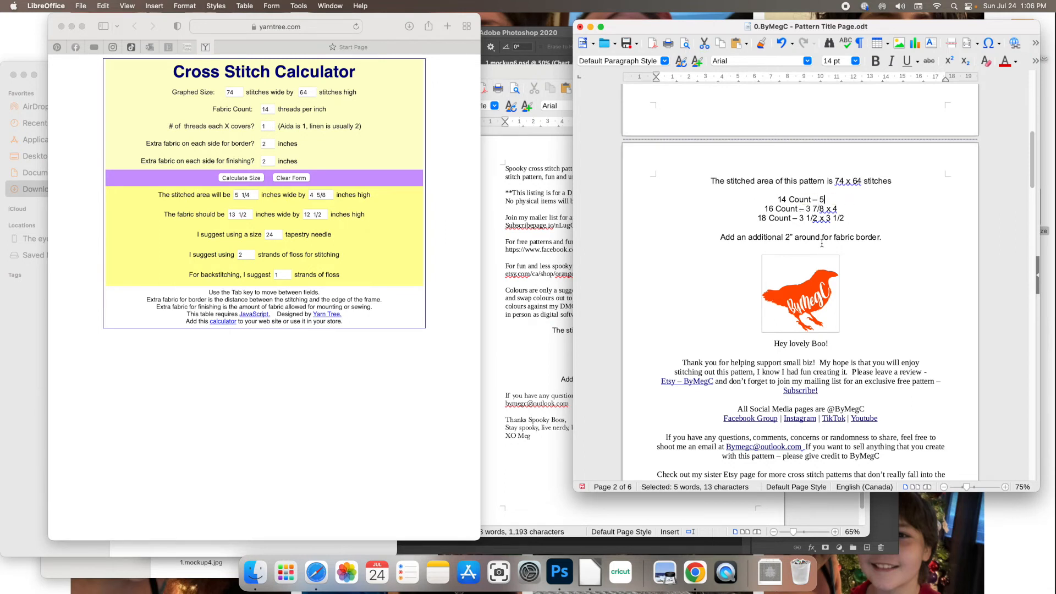
pyautogui.write(' 1/84')
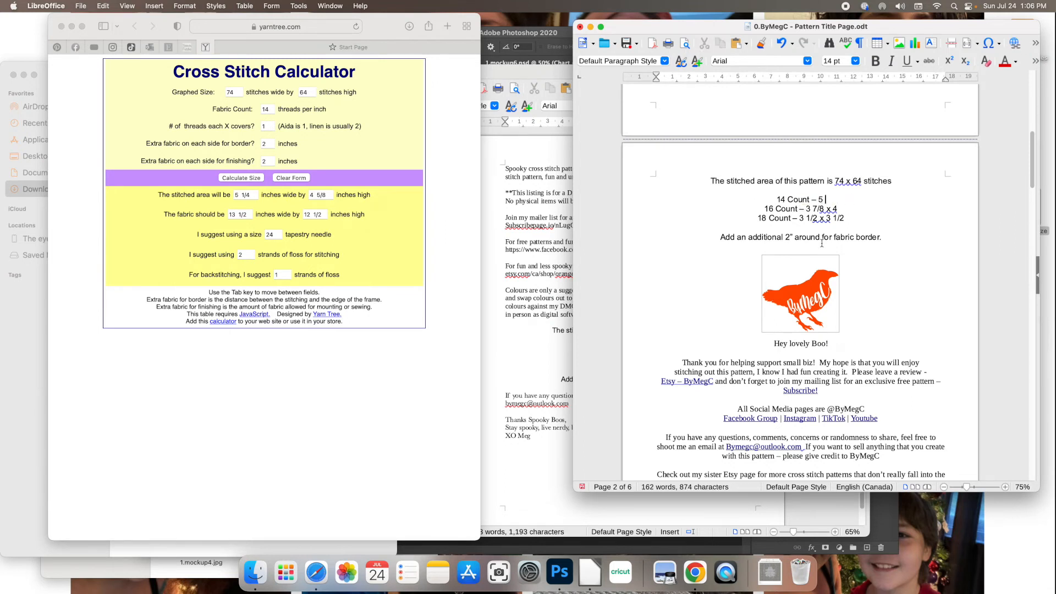
pyautogui.press('BackSpace')
pyautogui.press('BackSpace')
pyautogui.write('4 x 4 5/8')
# Step: Recalculate the size for 16 threads per inch and set the document's 16 Count size to 4 5/8 x 4
pyautogui.doubleClick(266, 109)
pyautogui.write('16')
pyautogui.press('Tab')
pyautogui.moveTo(837, 209); pyautogui.dragTo(804, 208)
pyautogui.write('4 5/8 x 4')
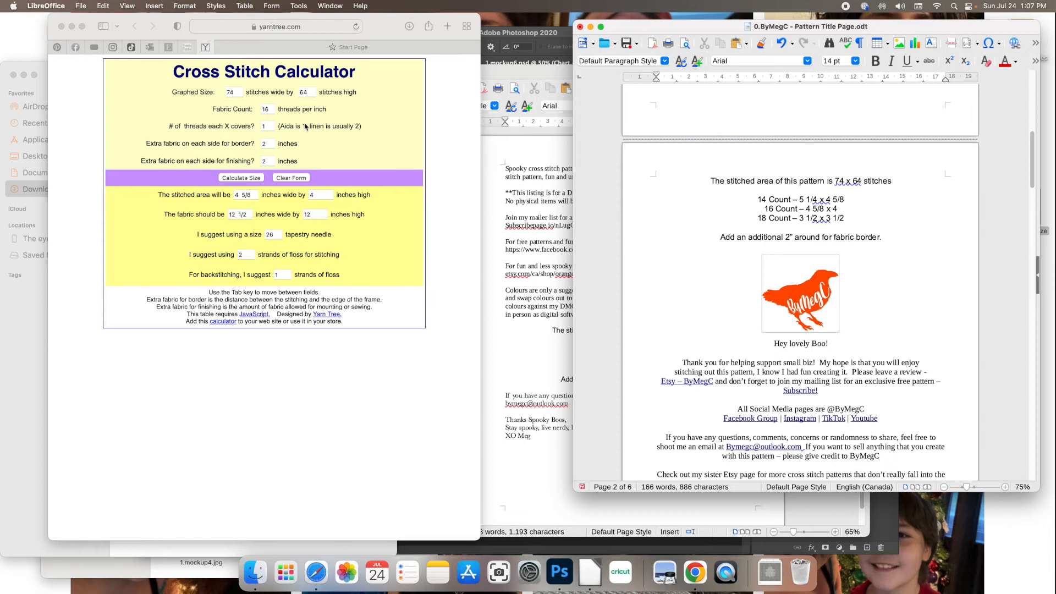
# Step: Recalculate the size for 18-count fabric and set the document's 18 Count size to 4 1/8 x 3 1/2
pyautogui.click(274, 110)
pyautogui.click(253, 178)
pyautogui.moveTo(844, 218); pyautogui.dragTo(798, 219)
pyautogui.write('4 1/8 x 3 1/2')
# Step: In Finder, open the Witchy Ghost of DOOM folder within Halloween Stitches, Ghosts of DOOM
pyautogui.click(42, 78)
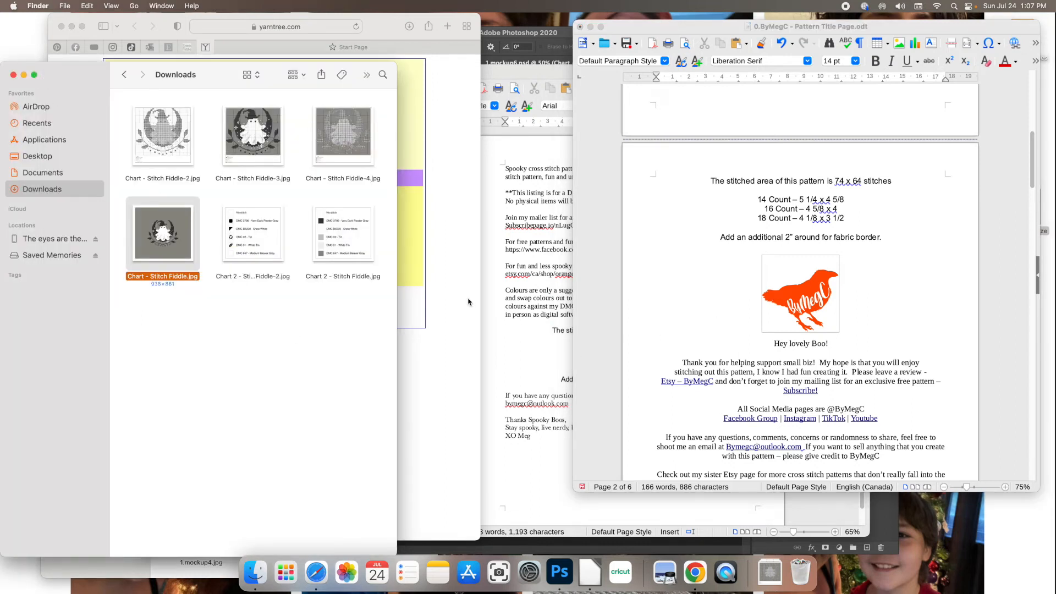
pyautogui.click(143, 561)
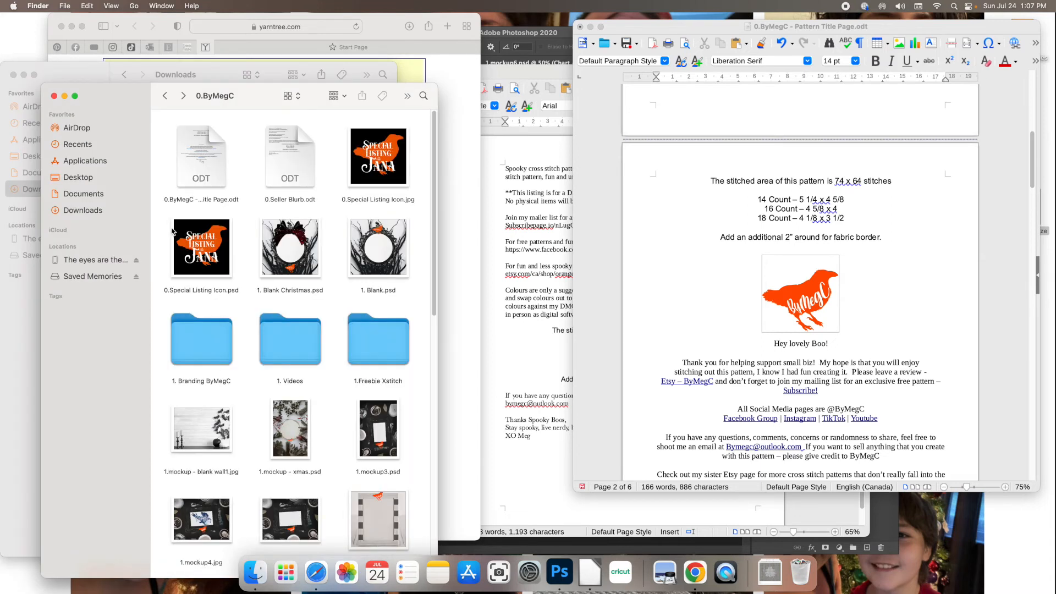
pyautogui.scroll(-8, 279, 374)
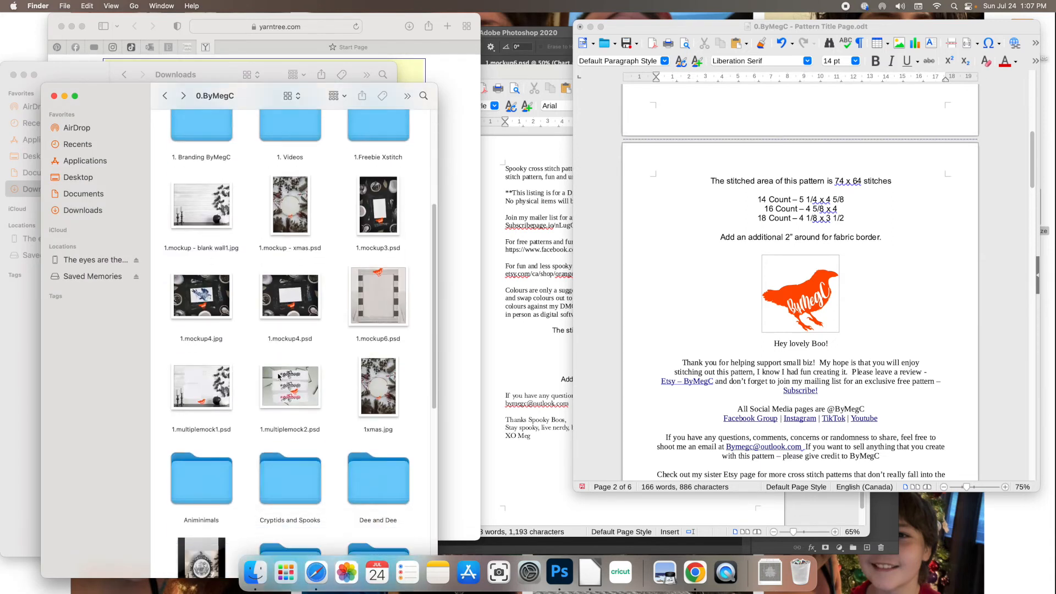
pyautogui.scroll(-6, 279, 375)
pyautogui.click(291, 400)
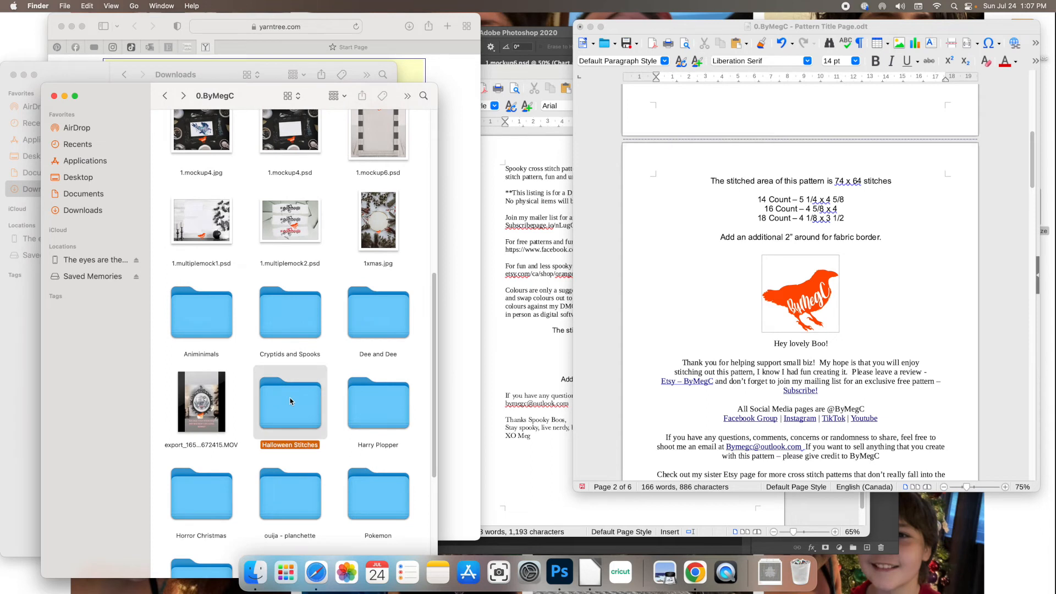
pyautogui.doubleClick(290, 401)
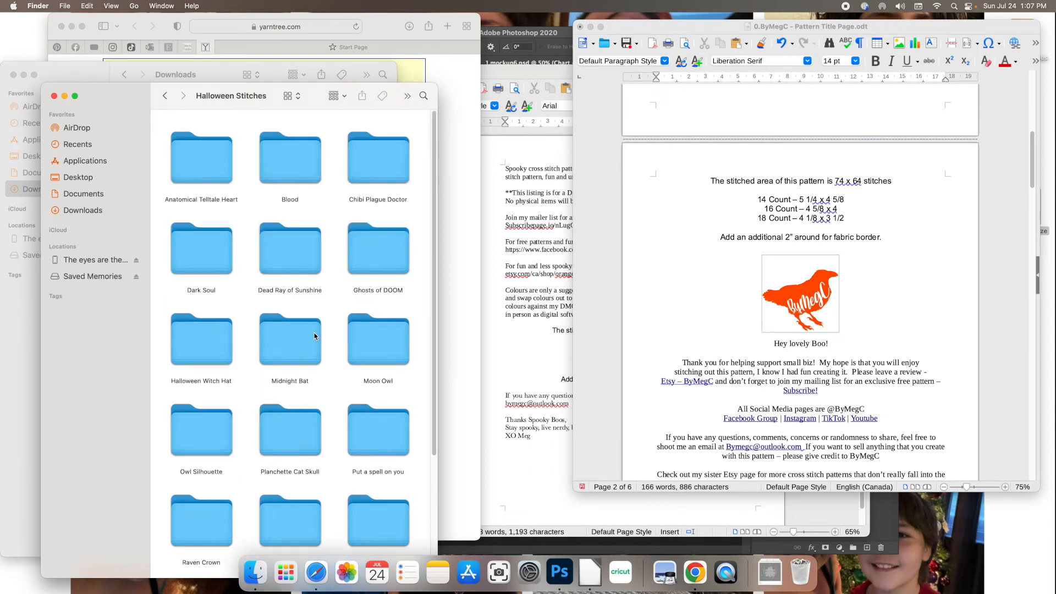
pyautogui.doubleClick(362, 262)
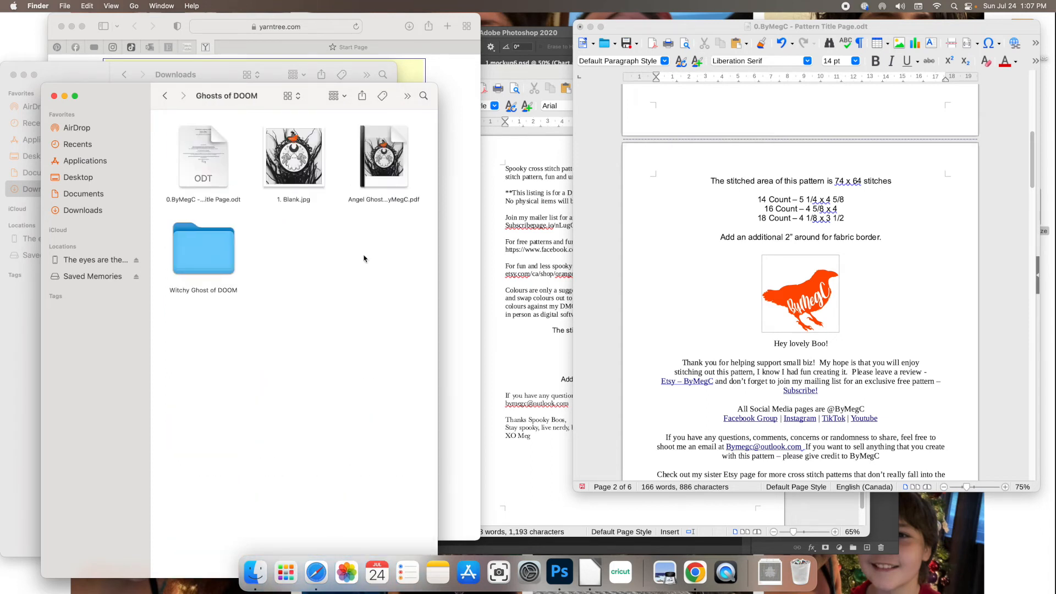
pyautogui.doubleClick(209, 259)
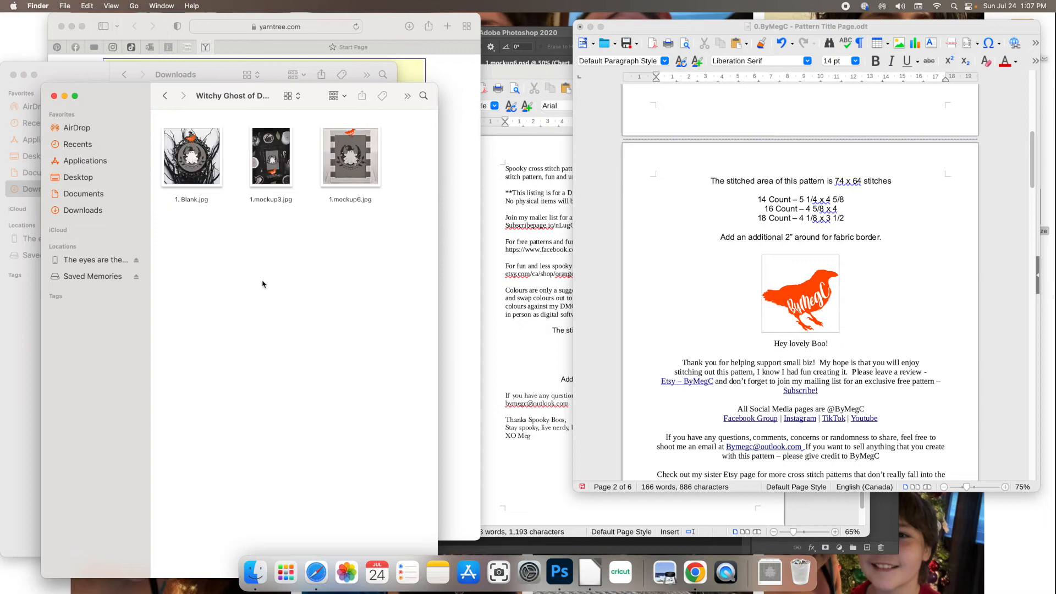
# Step: Insert the mockup 1. Blank.jpg on the document's empty first page and move it slightly lower on the page
pyautogui.click(737, 287)
pyautogui.scroll(10, 737, 286)
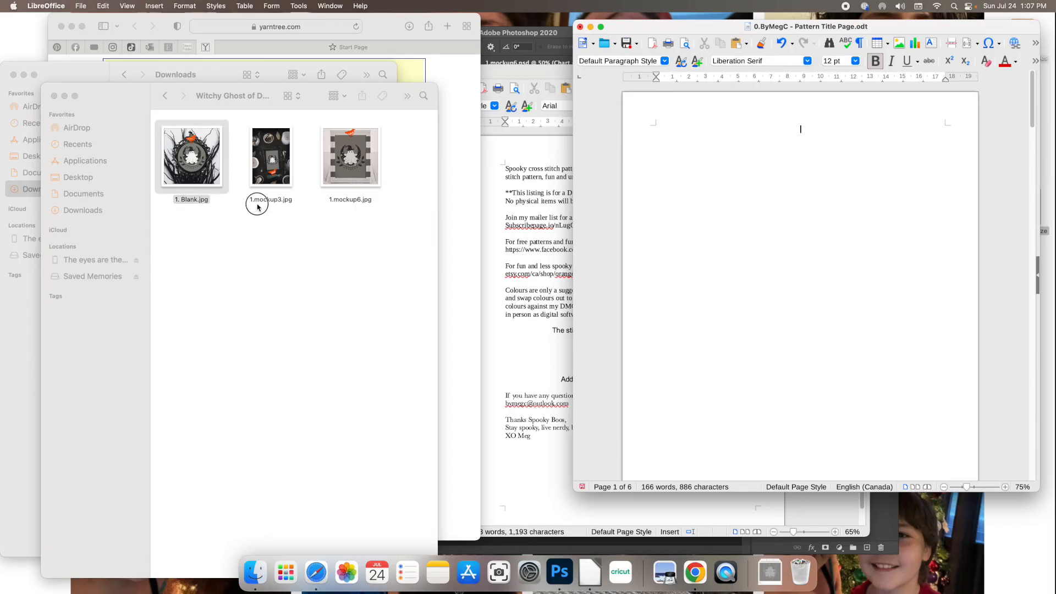
pyautogui.moveTo(192, 165); pyautogui.dragTo(822, 300)
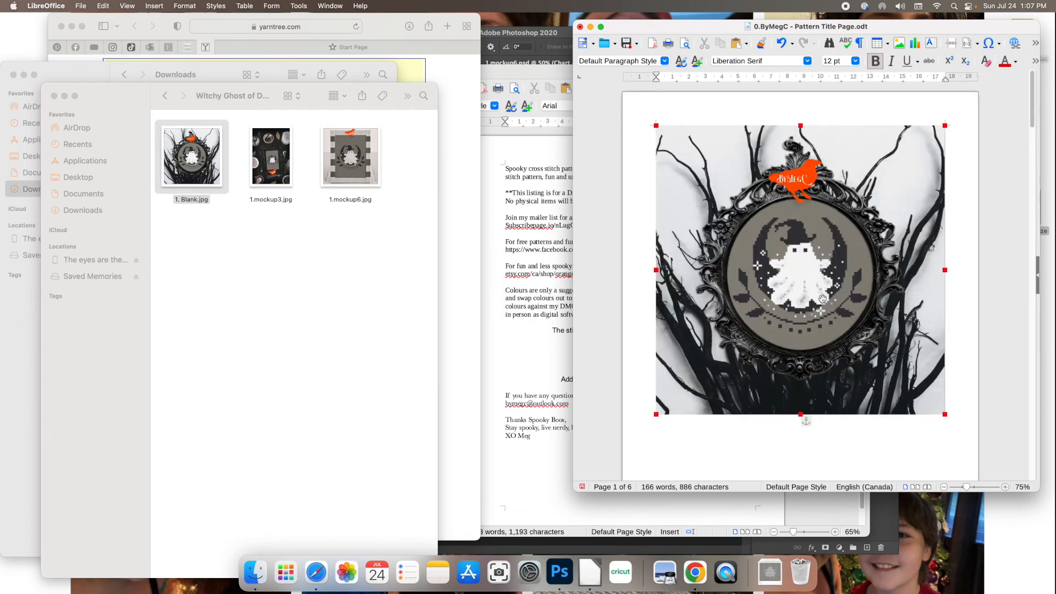
pyautogui.moveTo(858, 262); pyautogui.dragTo(858, 328)
# Step: Insert the symbol legend Chart 2 - Stitch Fiddle-2.jpg from Downloads on the document's empty third page
pyautogui.scroll(-4, 859, 328)
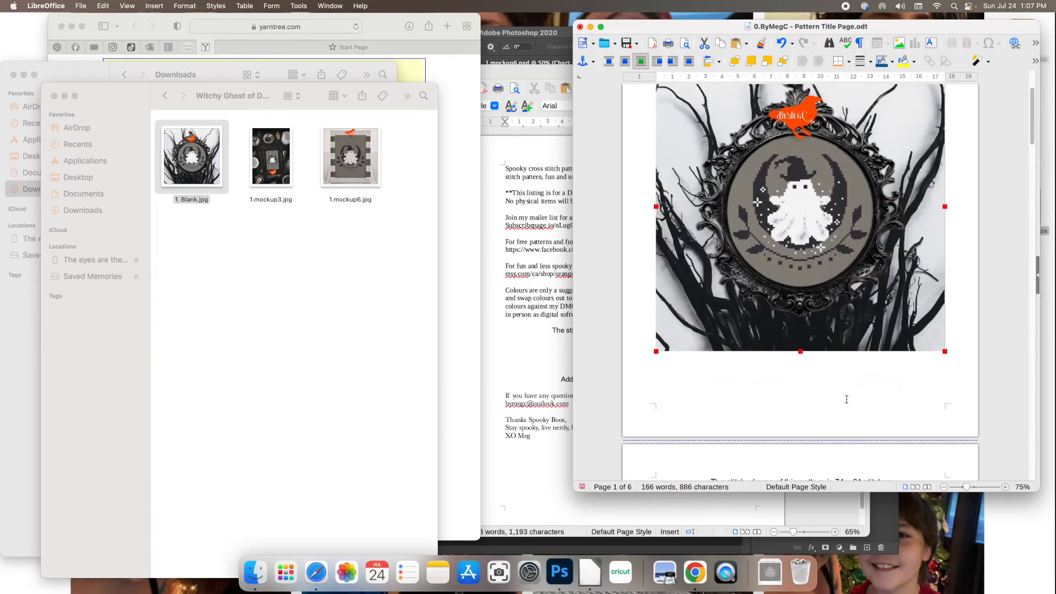
pyautogui.scroll(-7, 847, 403)
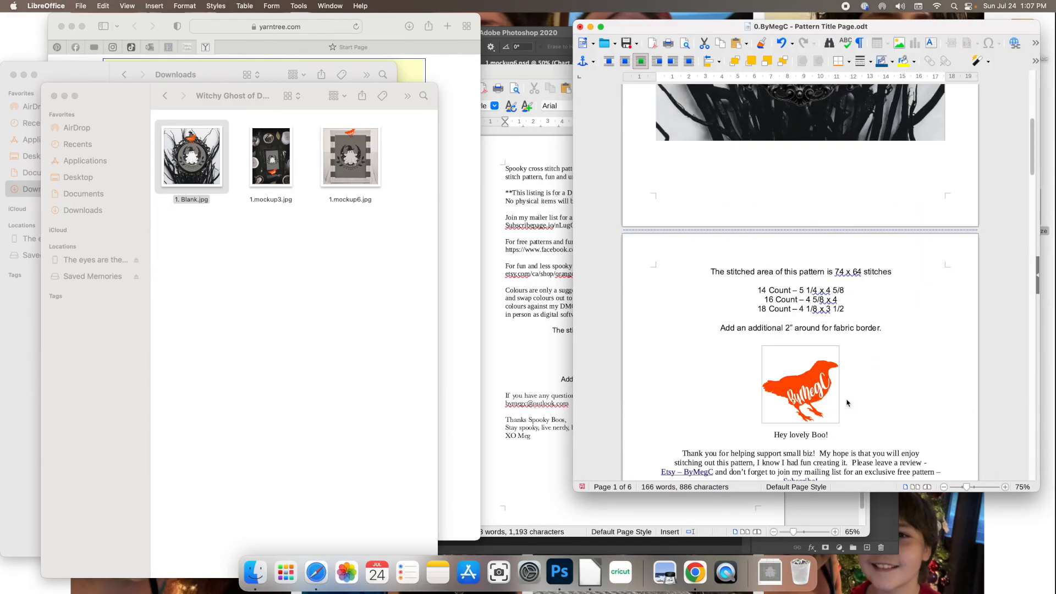
pyautogui.click(847, 403)
pyautogui.scroll(-10, 847, 403)
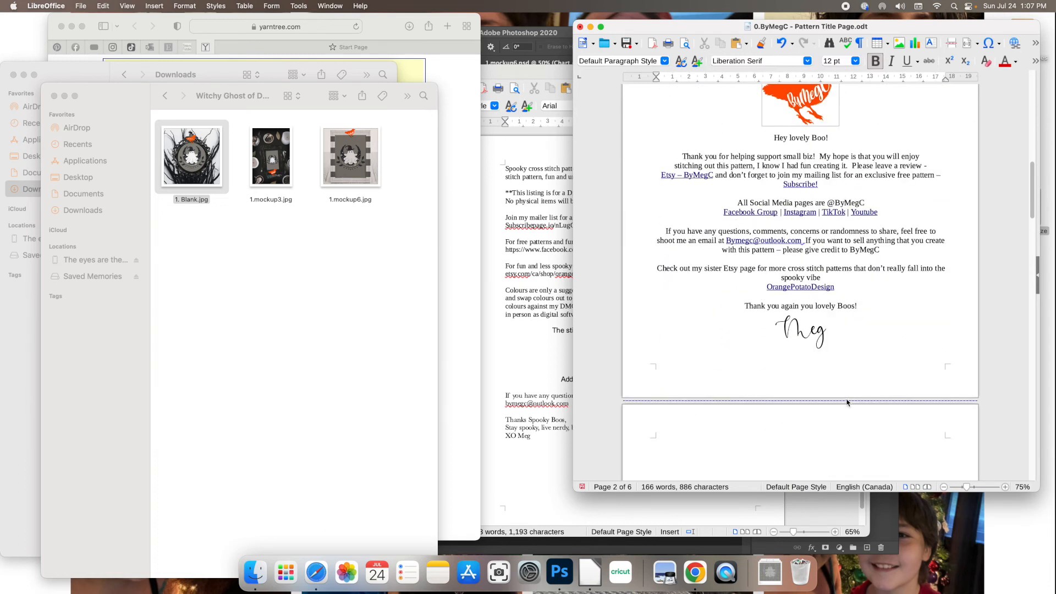
pyautogui.click(847, 401)
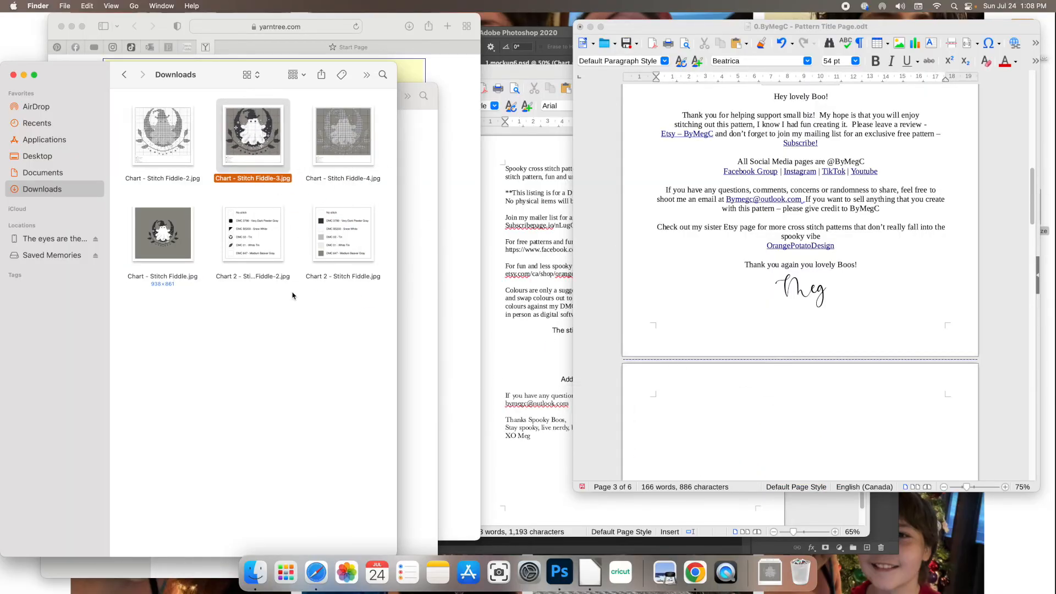
pyautogui.moveTo(271, 252); pyautogui.dragTo(833, 423)
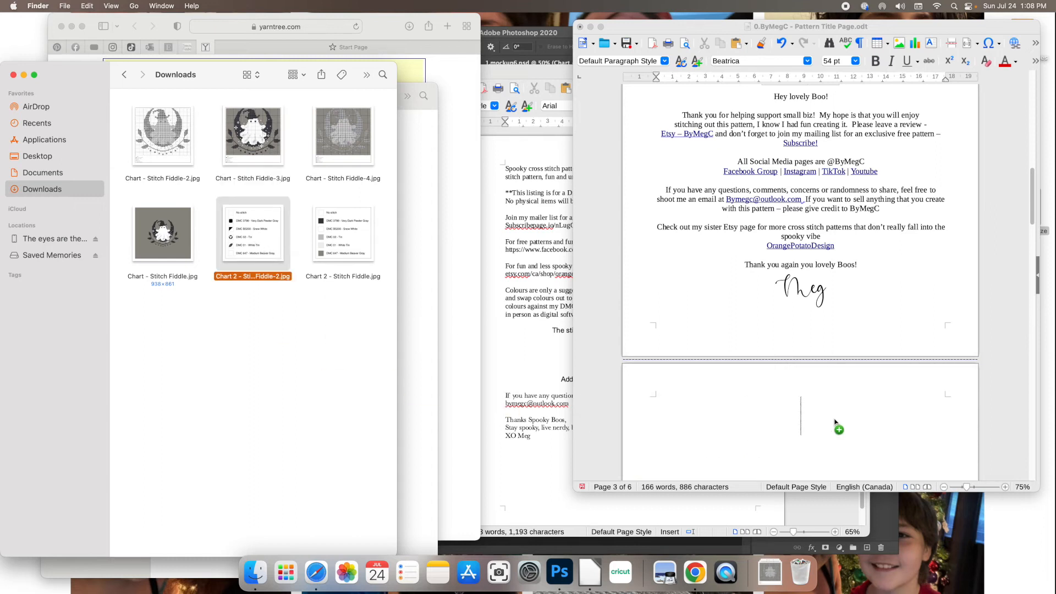
# Step: Crop the DMC 647 - Medium Beaver Gray row off the bottom of the symbol legend image
pyautogui.click(822, 282)
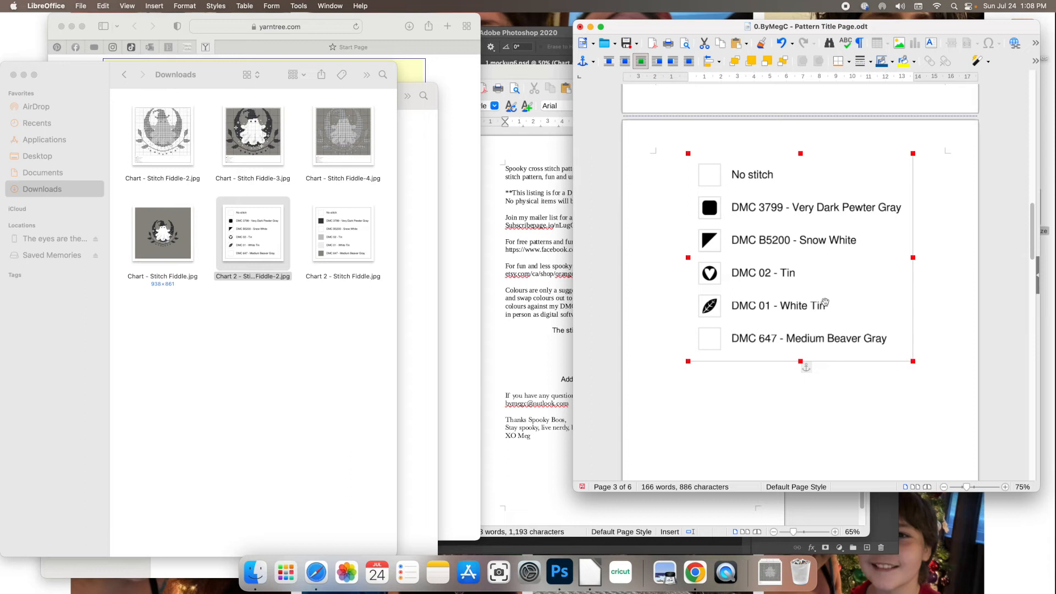
pyautogui.rightClick(825, 260)
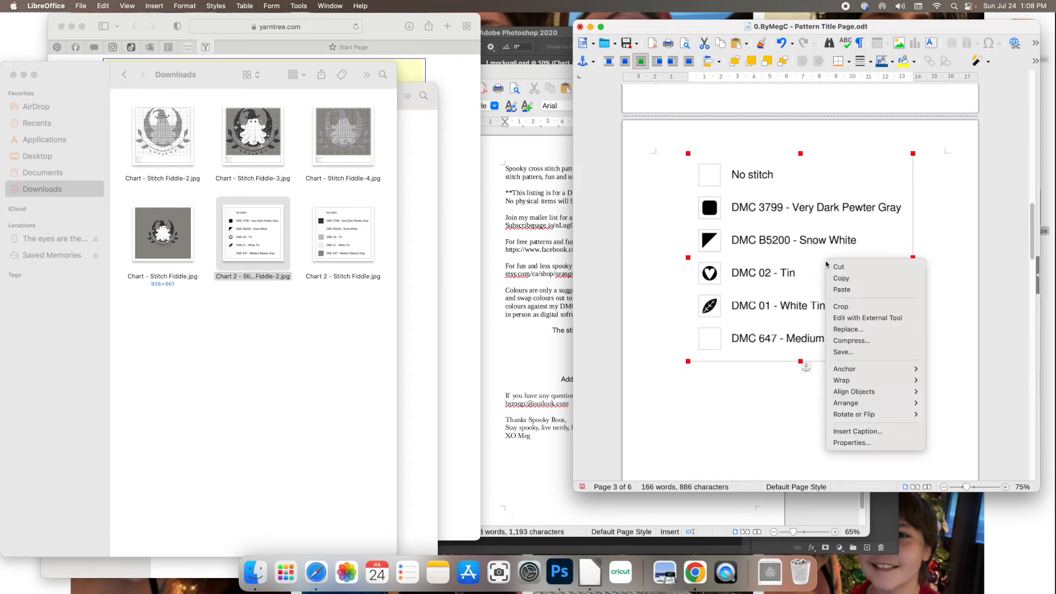
pyautogui.click(842, 307)
pyautogui.moveTo(800, 361); pyautogui.dragTo(800, 323)
pyautogui.click(904, 369)
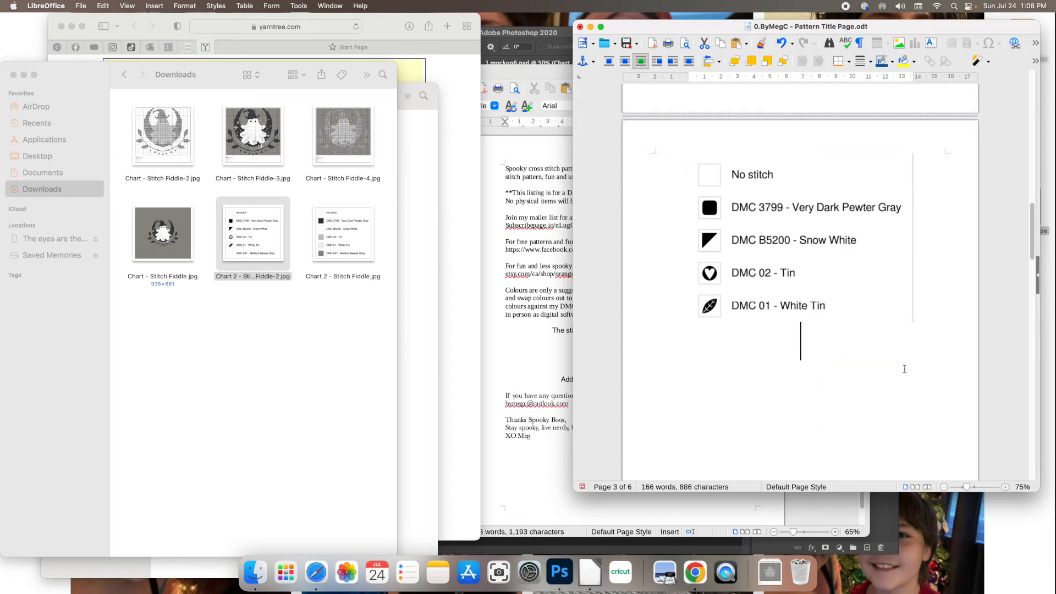
# Step: Move the symbol legend image down to the lower half of the third page
pyautogui.click(861, 277)
pyautogui.click(842, 382)
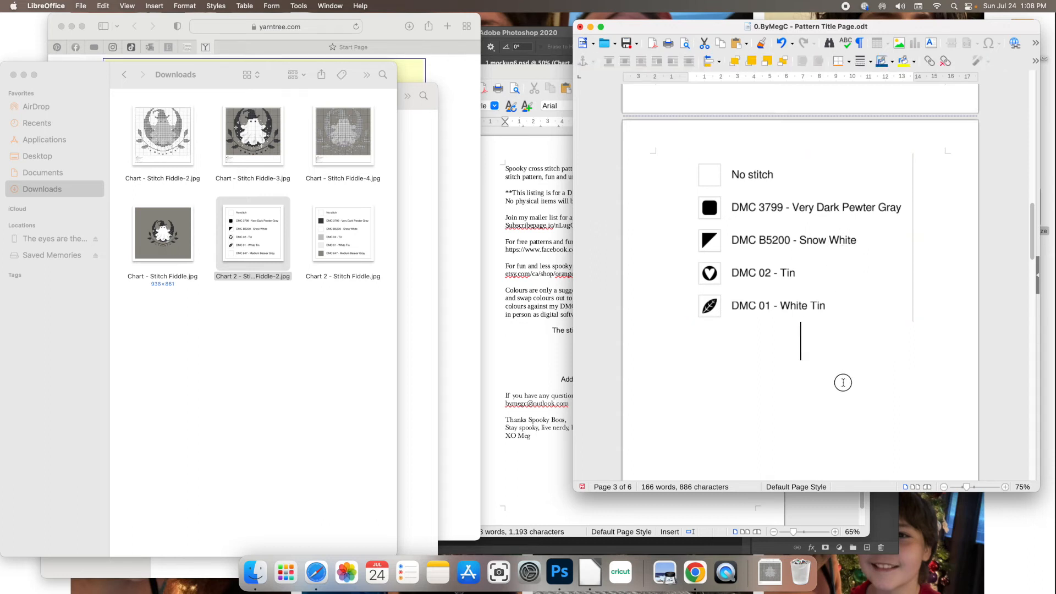
pyautogui.click(830, 283)
pyautogui.moveTo(825, 256); pyautogui.dragTo(821, 374)
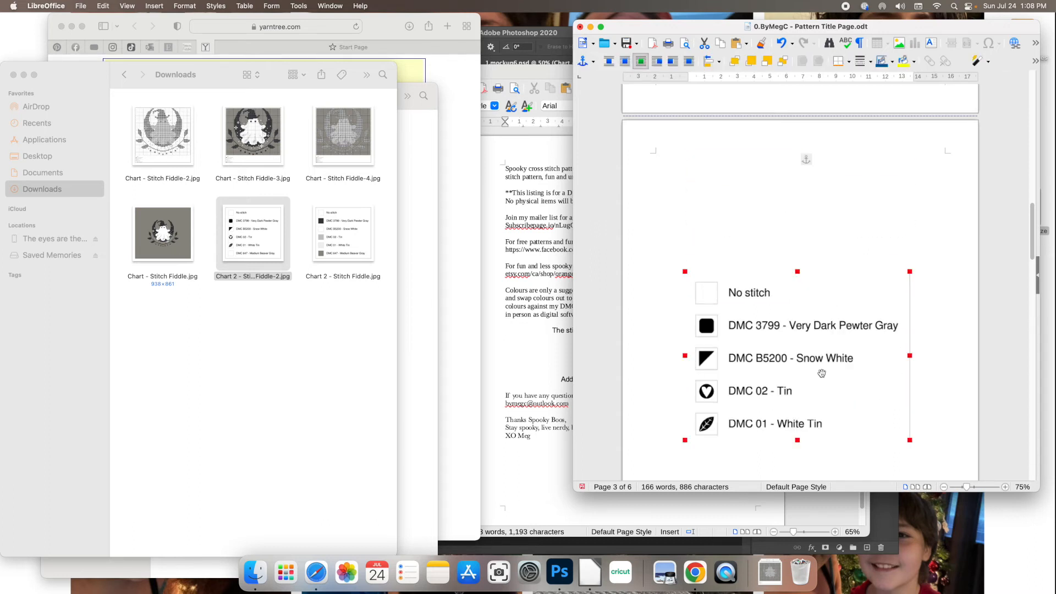
pyautogui.scroll(-5, 821, 373)
pyautogui.click(814, 185)
pyautogui.moveTo(815, 186); pyautogui.dragTo(808, 266)
pyautogui.click(810, 231)
# Step: Insert the color legend Chart 2 - Stitch Fiddle.jpg above the symbol legend and crop off its DMC 647 row
pyautogui.moveTo(343, 233); pyautogui.dragTo(749, 214)
pyautogui.rightClick(783, 218)
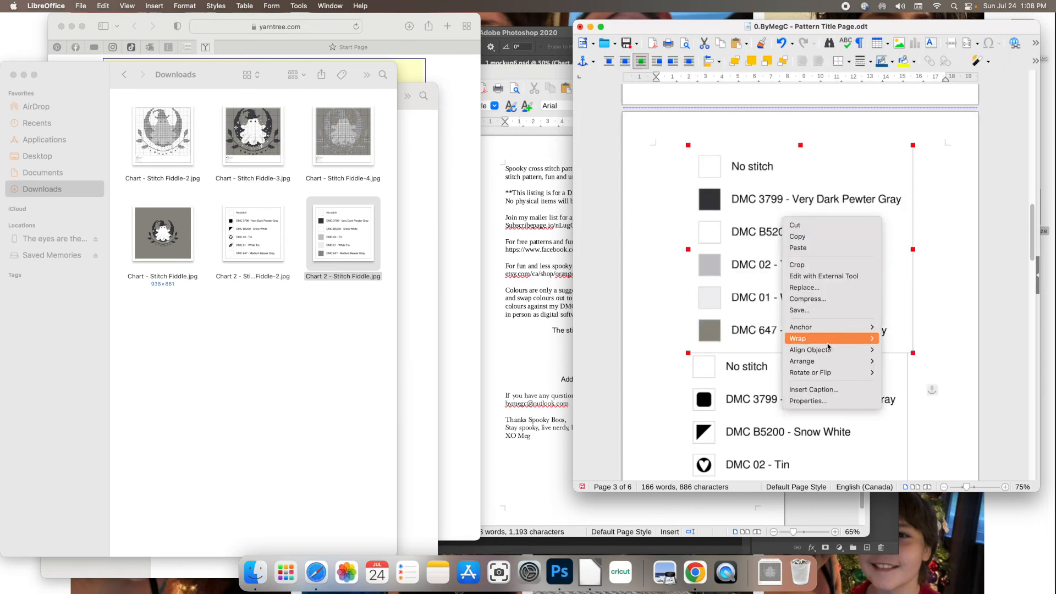
pyautogui.click(799, 265)
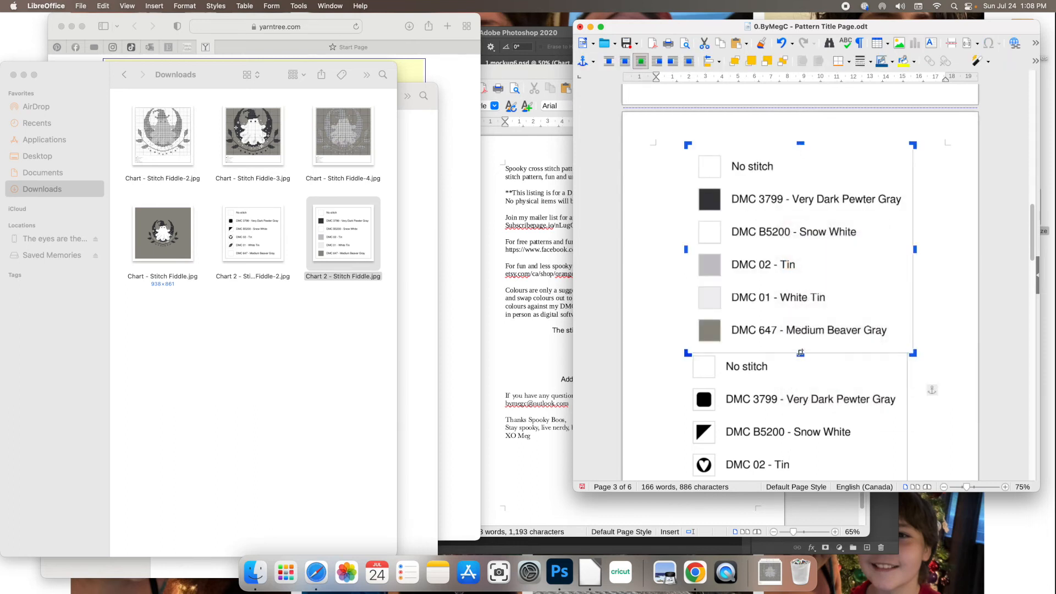
pyautogui.moveTo(799, 352); pyautogui.dragTo(803, 314)
pyautogui.click(803, 314)
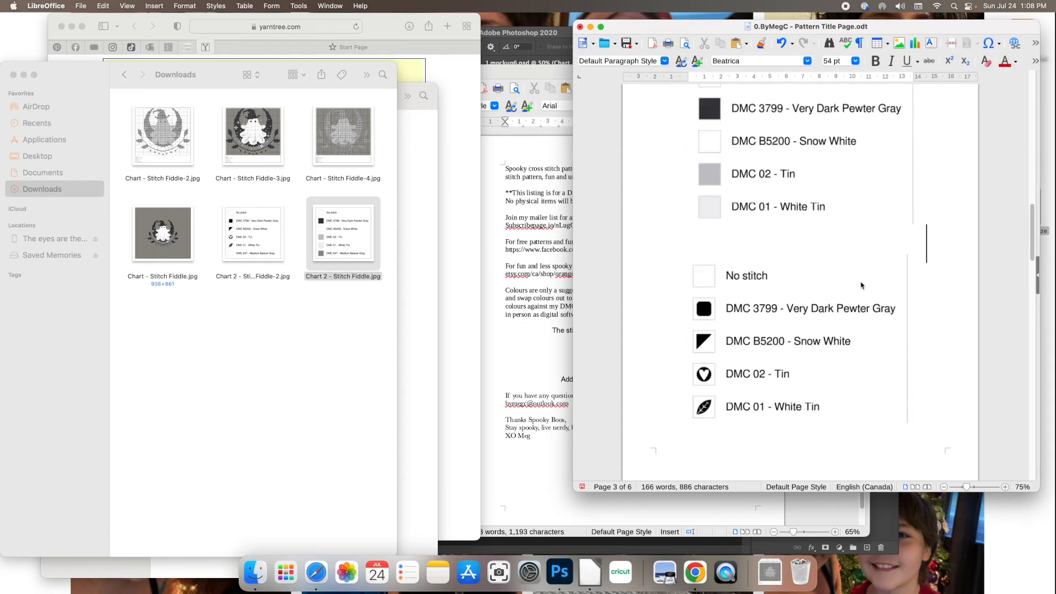
# Step: Shift the symbol legend slightly to the right so it lines up under the color legend
pyautogui.scroll(-5, 874, 300)
pyautogui.scroll(1, 861, 289)
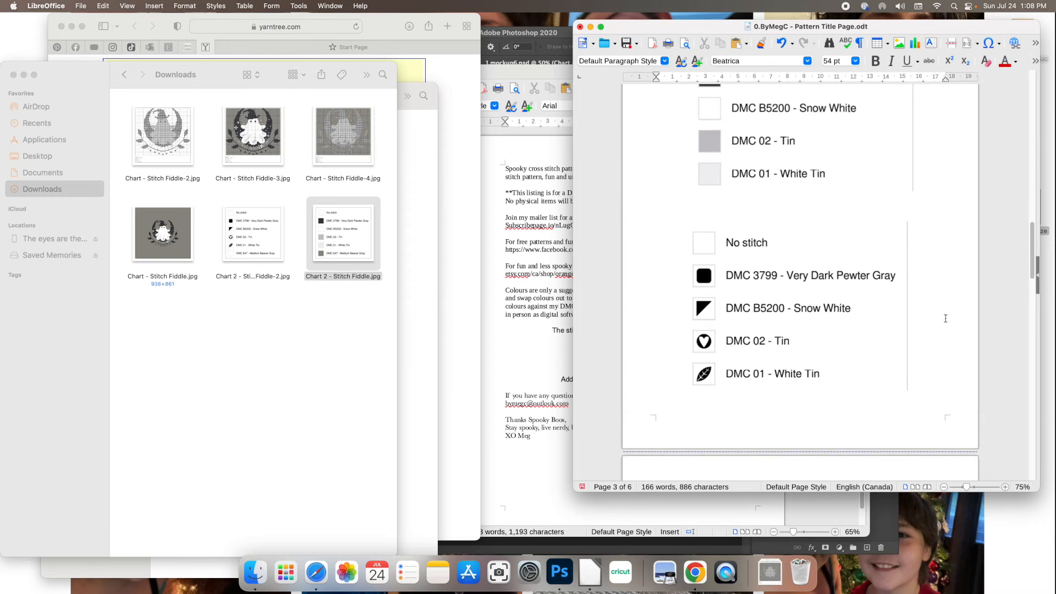
pyautogui.scroll(1, 937, 311)
pyautogui.click(817, 322)
pyautogui.moveTo(818, 322); pyautogui.dragTo(822, 322)
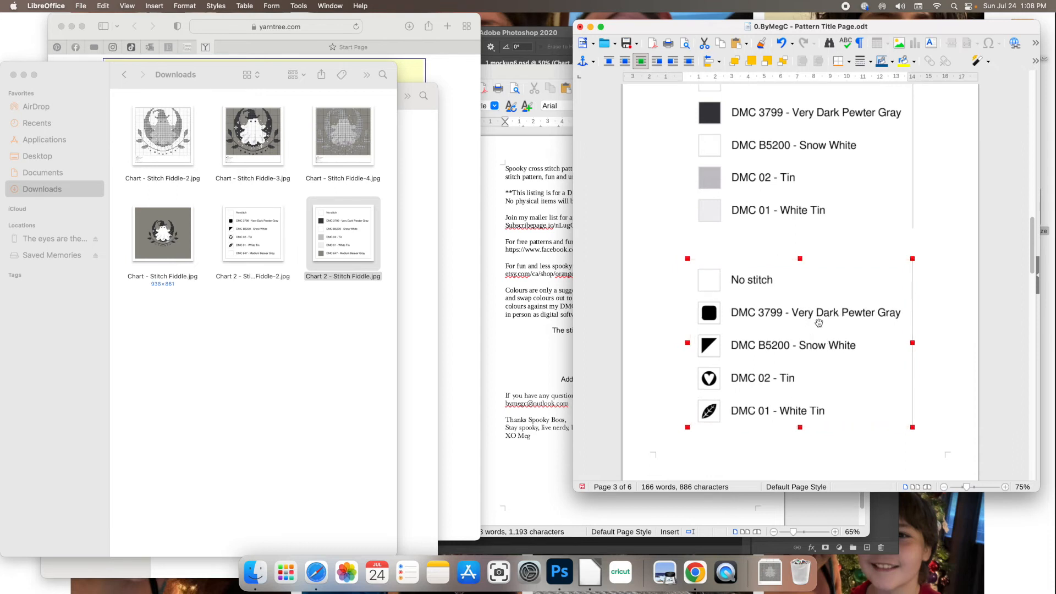
pyautogui.click(946, 300)
# Step: Insert the color chart Chart - Stitch Fiddle-3.jpg on the fourth page and enlarge it beyond the page margins
pyautogui.scroll(-8, 946, 301)
pyautogui.scroll(-3, 947, 301)
pyautogui.click(843, 314)
pyautogui.moveTo(272, 174); pyautogui.dragTo(801, 346)
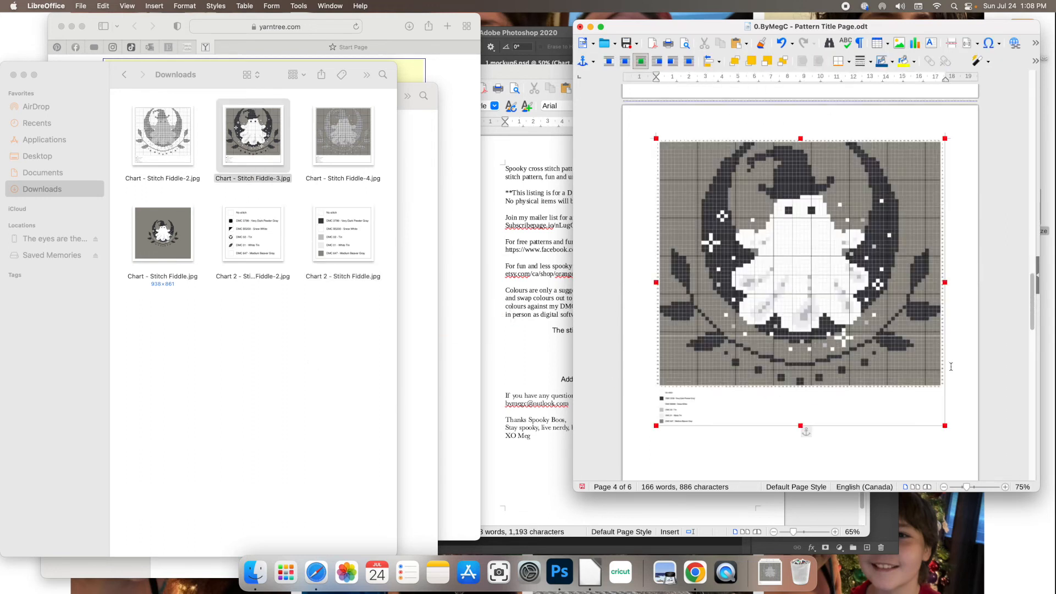
pyautogui.moveTo(945, 426); pyautogui.dragTo(968, 443)
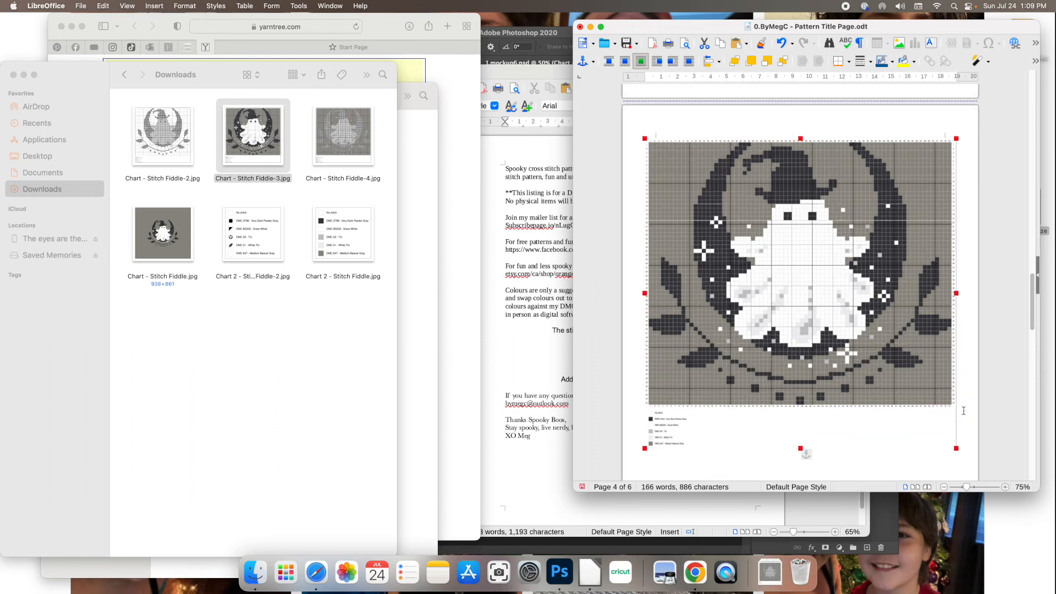
pyautogui.click(965, 426)
# Step: Examine the color chart's grid numbers and legend up close at 200%, and go on to the empty fifth page
pyautogui.scroll(-5, 965, 420)
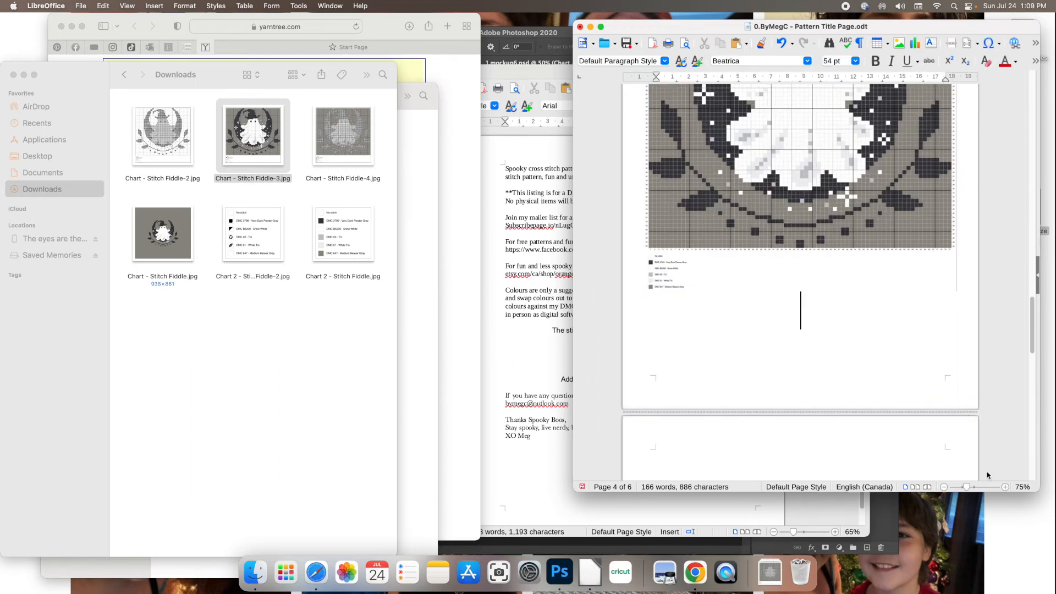
pyautogui.click(1005, 487)
pyautogui.click(1005, 486)
pyautogui.click(1004, 487)
pyautogui.click(1004, 486)
pyautogui.click(1004, 486)
pyautogui.click(1005, 487)
pyautogui.click(1005, 487)
pyautogui.click(1005, 487)
pyautogui.click(1005, 487)
pyautogui.click(1005, 486)
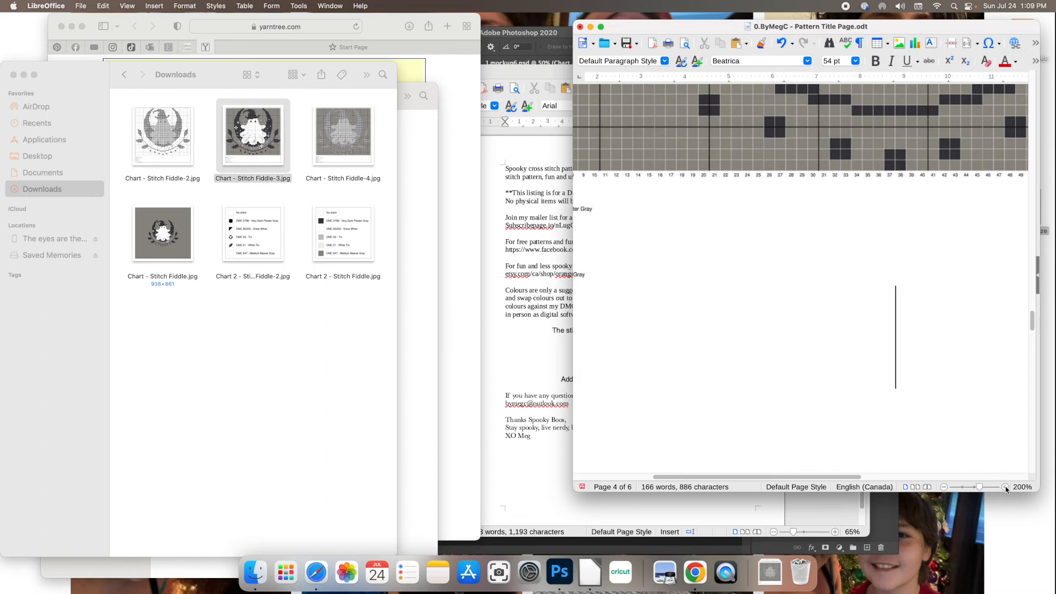
pyautogui.moveTo(847, 479); pyautogui.dragTo(795, 478)
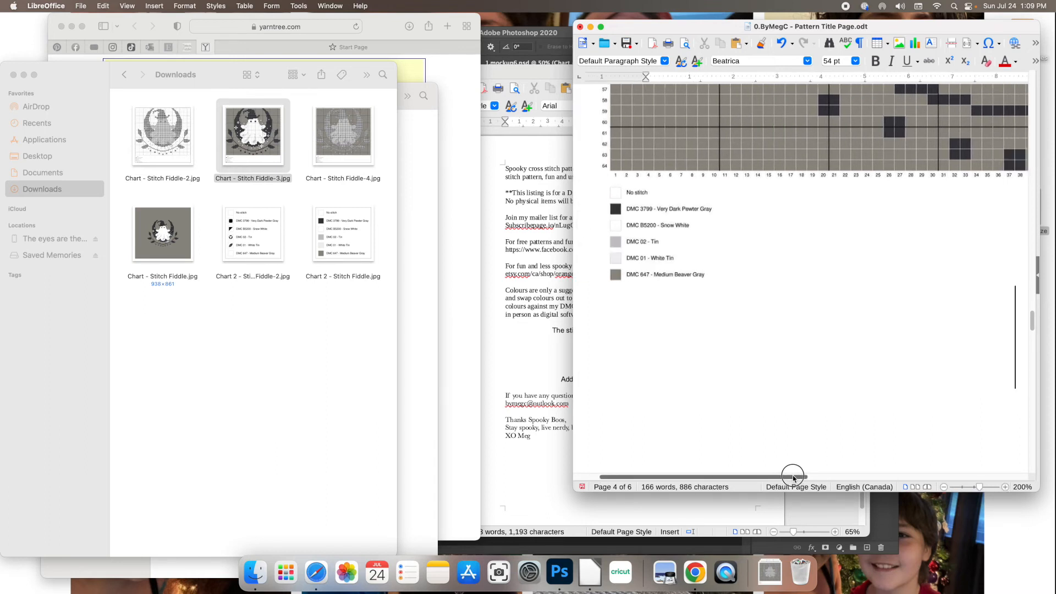
pyautogui.click(943, 487)
pyautogui.click(944, 486)
pyautogui.click(943, 487)
pyautogui.click(943, 487)
pyautogui.click(943, 487)
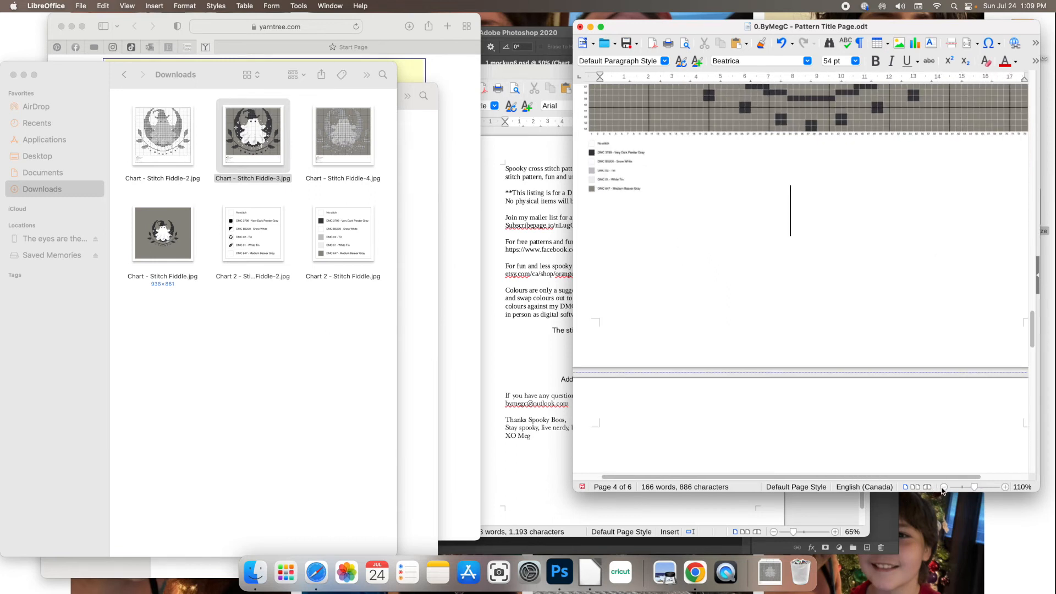
pyautogui.click(943, 487)
pyautogui.click(944, 487)
pyautogui.scroll(-3, 869, 382)
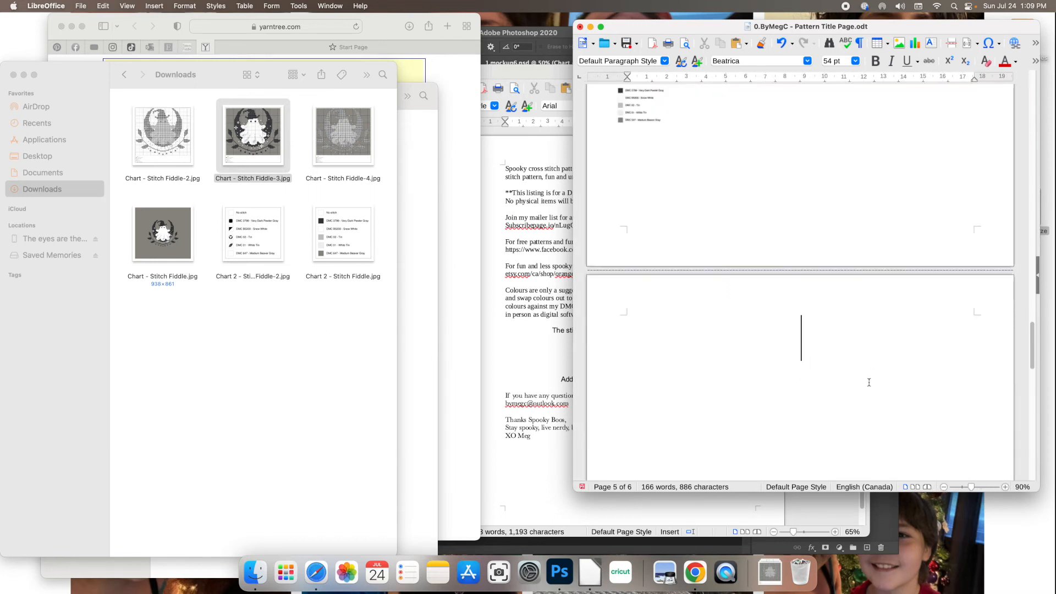
# Step: Insert the chart Chart - Stitch Fiddle-4.jpg on the empty page after the color chart and enlarge it beyond the page margins
pyautogui.click(943, 486)
pyautogui.click(943, 486)
pyautogui.click(944, 488)
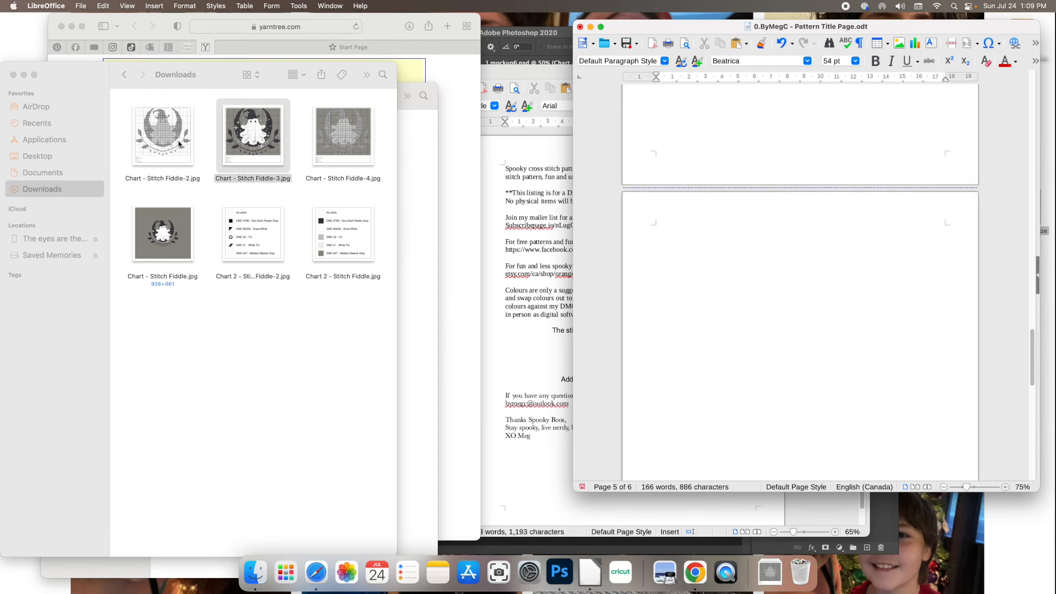
pyautogui.moveTo(340, 140); pyautogui.dragTo(787, 319)
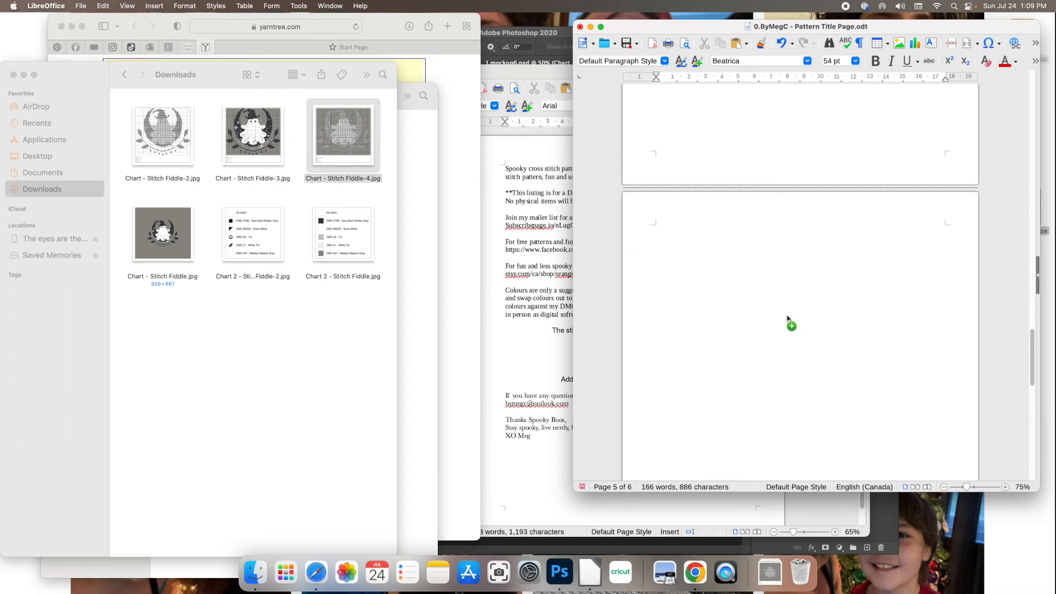
pyautogui.moveTo(787, 315); pyautogui.dragTo(786, 311)
pyautogui.moveTo(787, 312); pyautogui.dragTo(785, 308)
pyautogui.moveTo(787, 309)
pyautogui.mouseDown()
pyautogui.moveTo(784, 327)
pyautogui.moveTo(777, 308)
pyautogui.mouseUp()
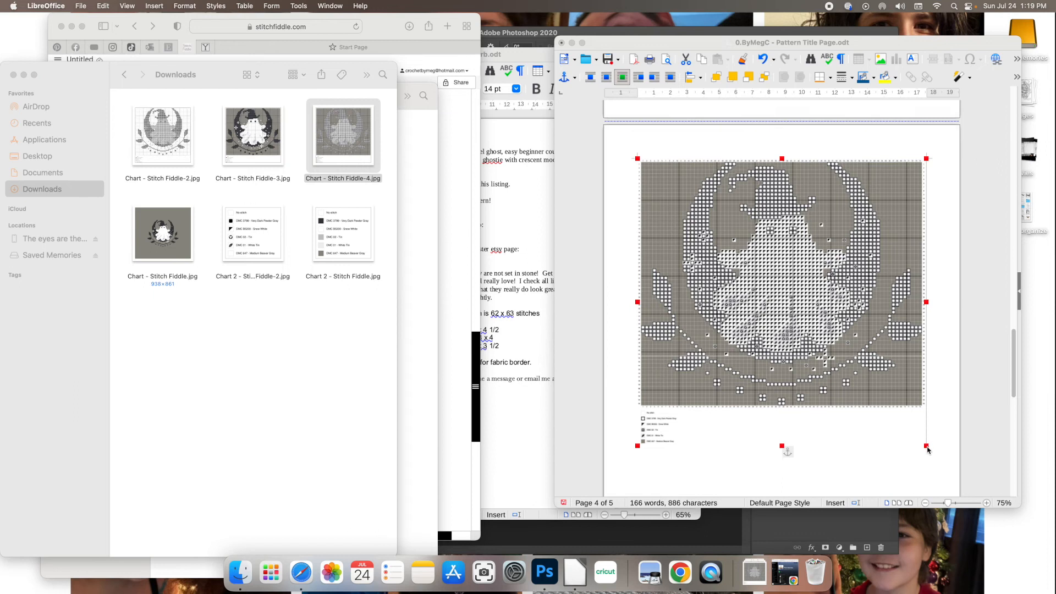
pyautogui.moveTo(927, 447); pyautogui.dragTo(938, 468)
pyautogui.click(942, 438)
# Step: Insert the black-and-white symbol chart Chart - Stitch Fiddle-2.jpg on the last page and enlarge it beyond the page margins
pyautogui.scroll(-5, 753, 400)
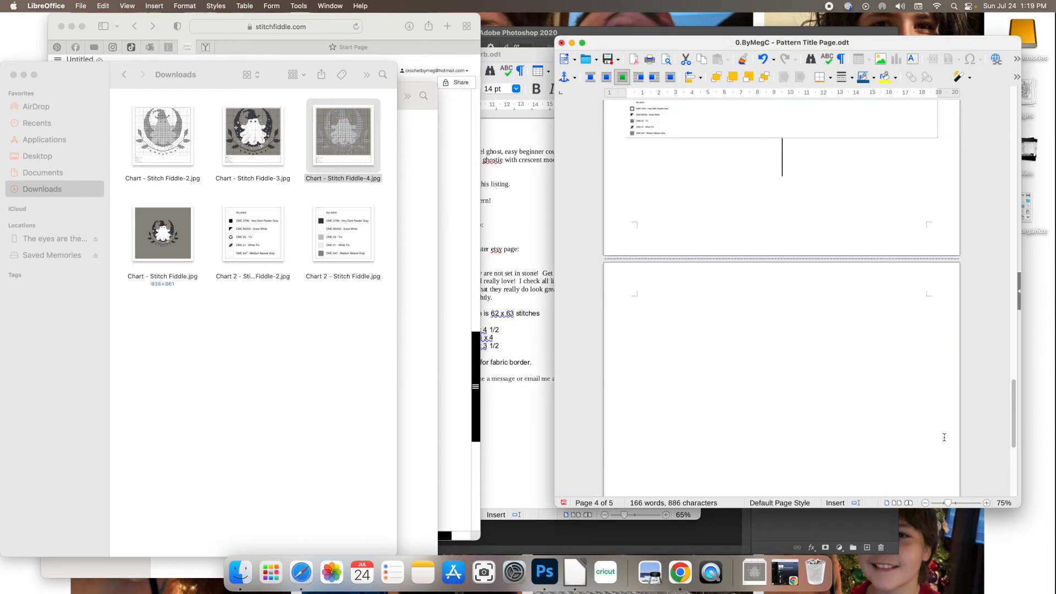
pyautogui.moveTo(163, 134); pyautogui.dragTo(808, 400)
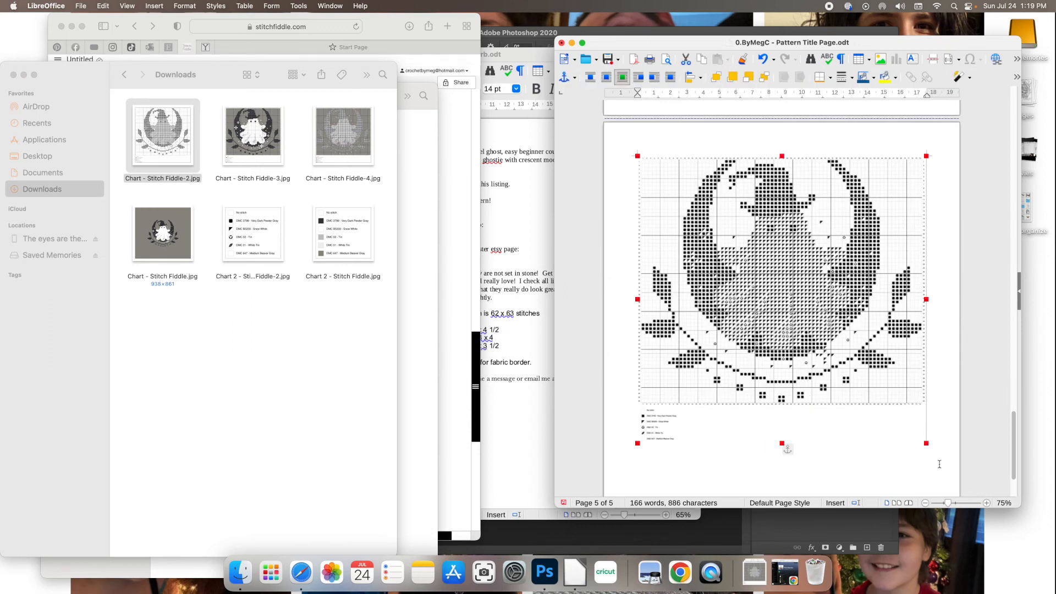
pyautogui.moveTo(926, 443); pyautogui.dragTo(937, 464)
pyautogui.click(918, 477)
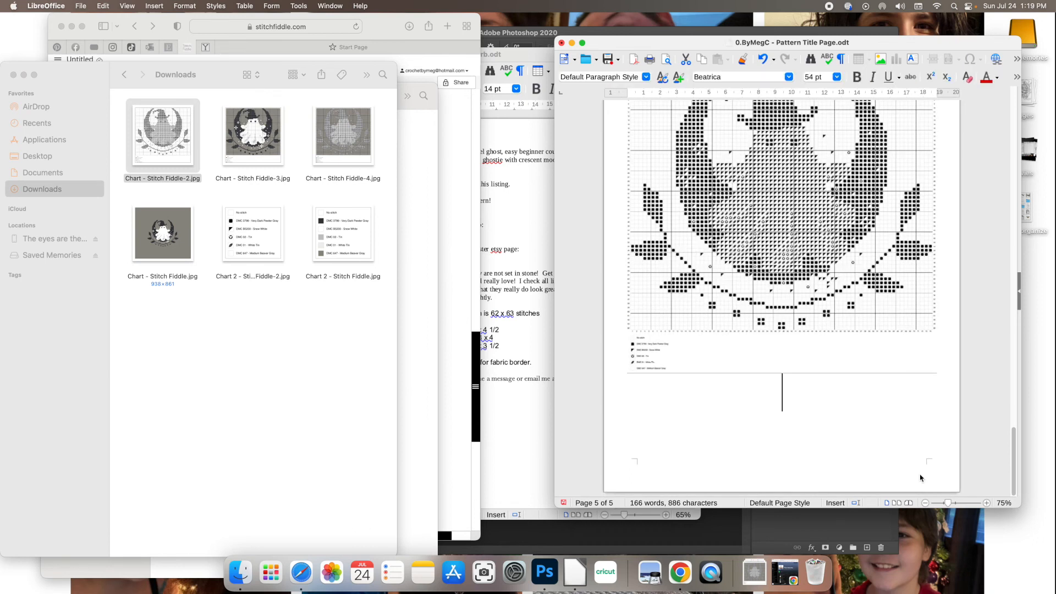
# Step: Start saving the finished document as a new file in the Witchy Ghost of DOOM folder inside Ghosts of DOOM
pyautogui.scroll(15, 921, 478)
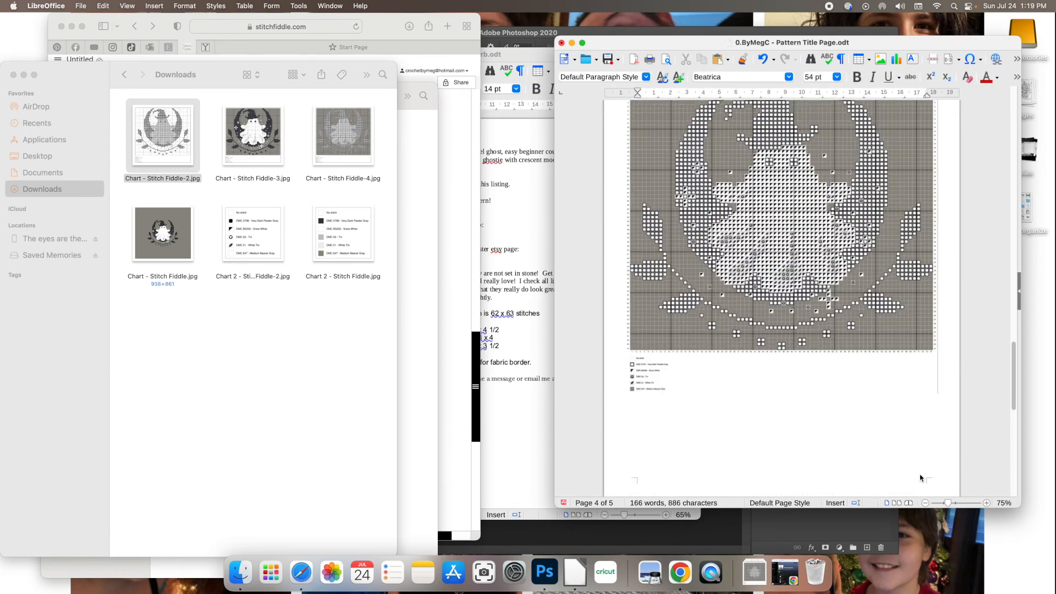
pyautogui.scroll(10, 921, 477)
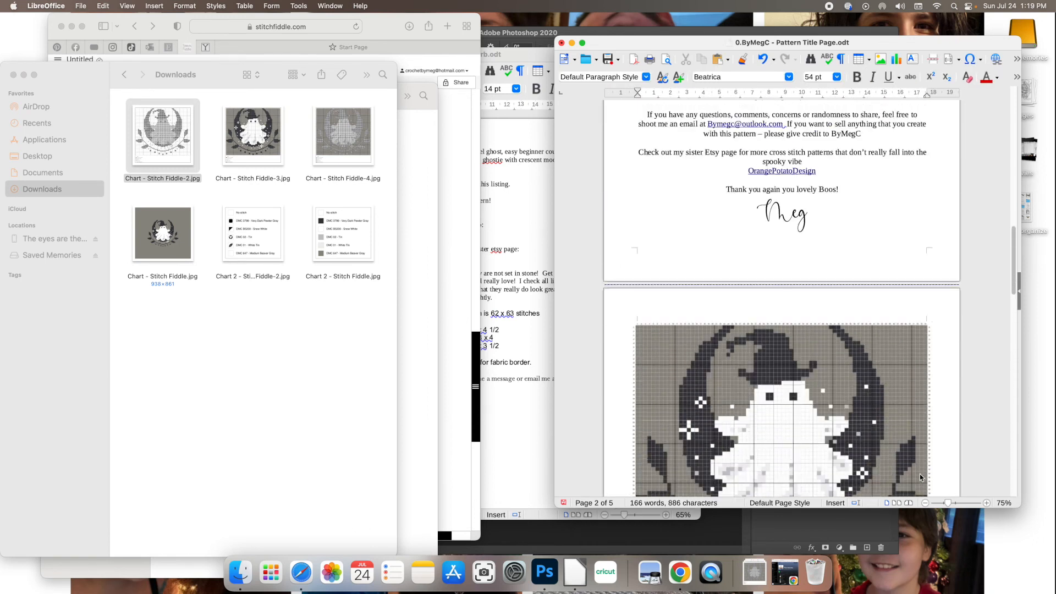
pyautogui.scroll(15, 919, 474)
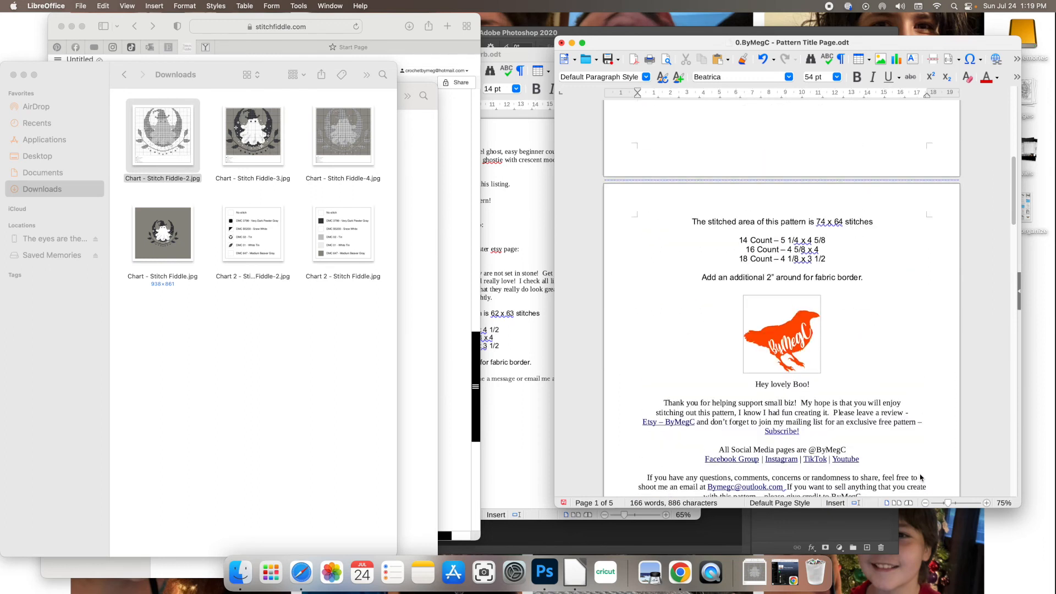
pyautogui.click(618, 59)
pyautogui.click(625, 73)
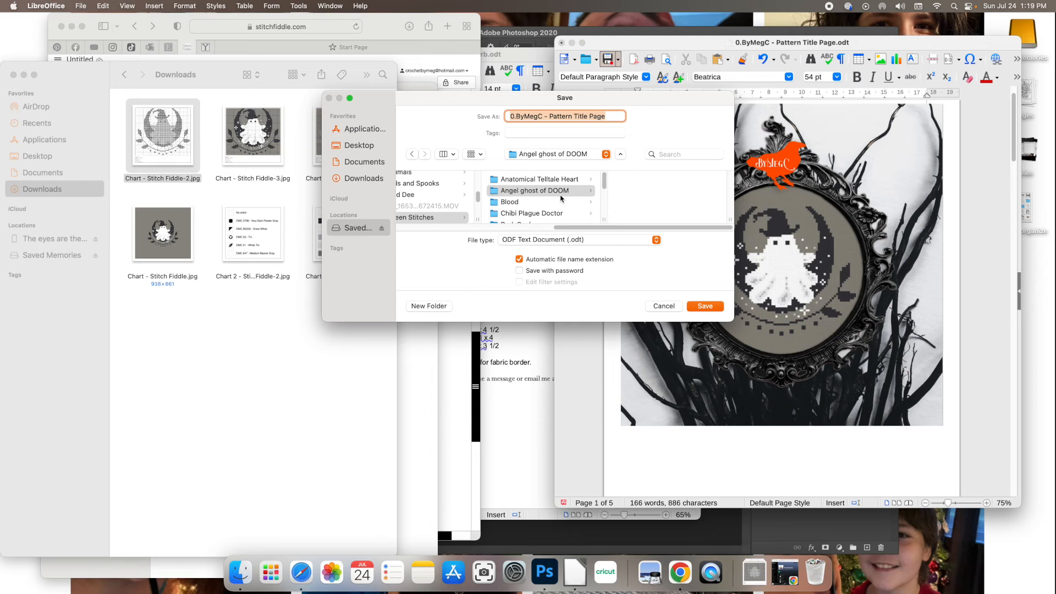
pyautogui.scroll(-5, 560, 198)
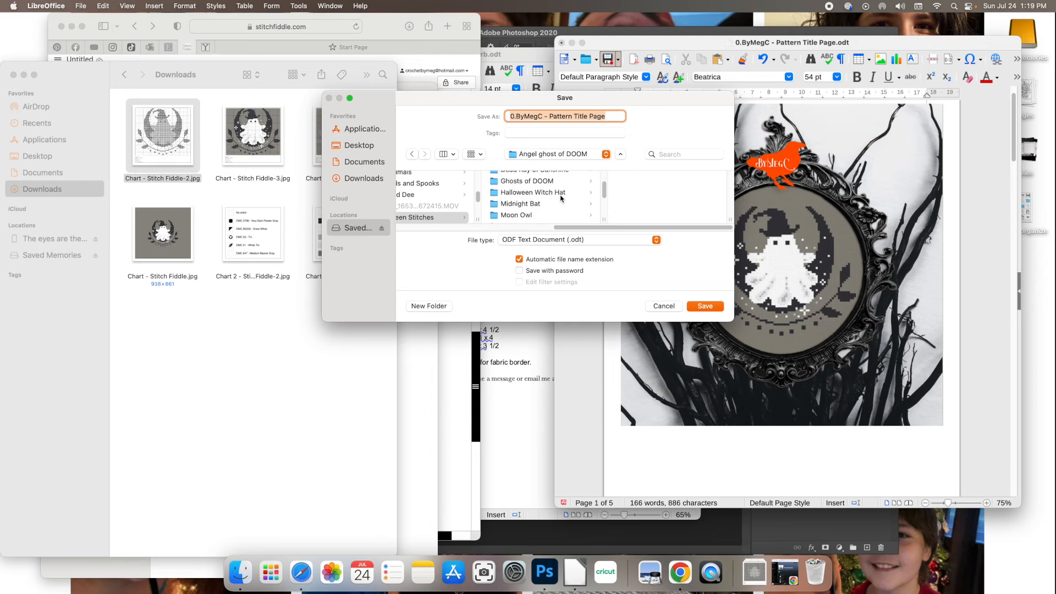
pyautogui.scroll(-5, 561, 198)
pyautogui.scroll(4, 560, 198)
pyautogui.scroll(3, 561, 198)
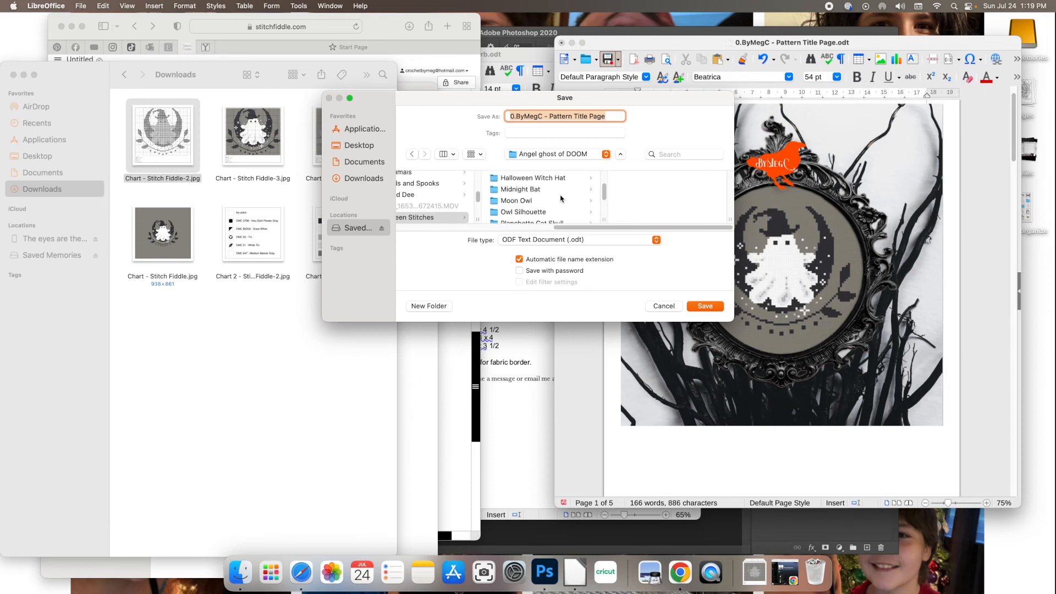
pyautogui.click(555, 191)
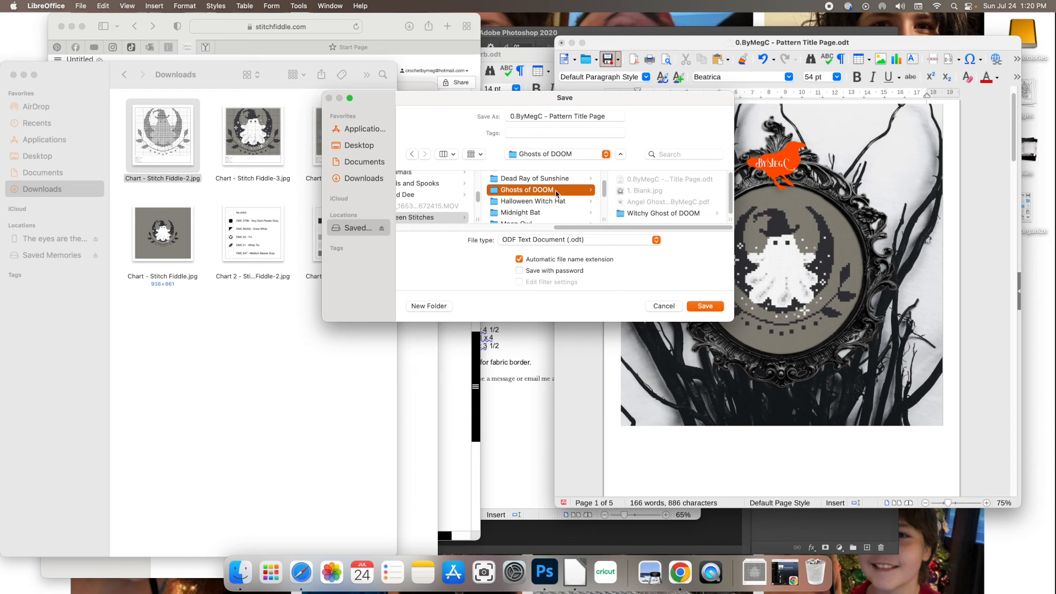
pyautogui.click(678, 213)
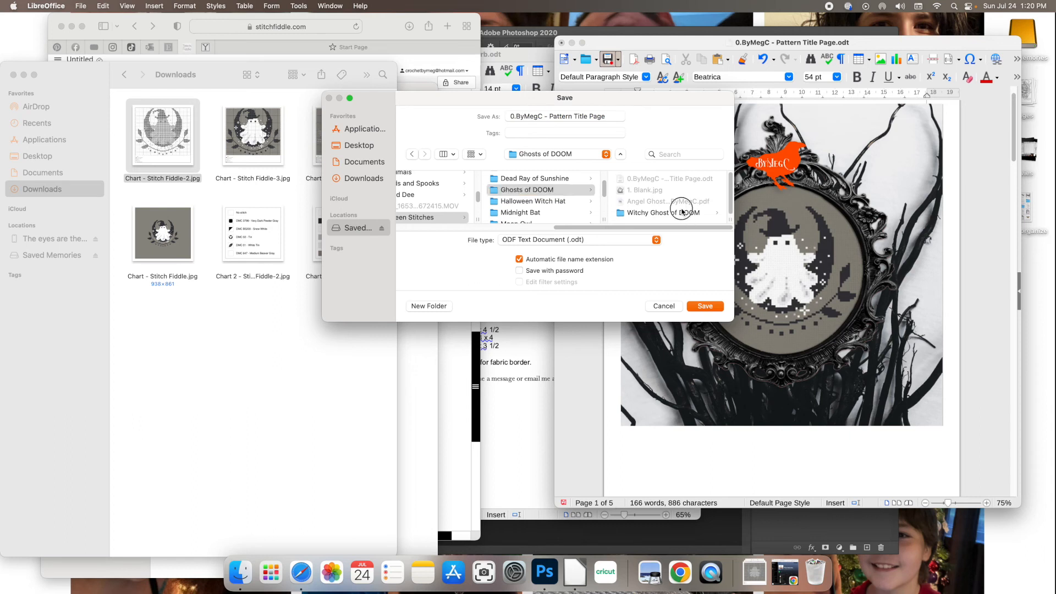
# Step: Save the document as Witchy Ghost of DOOM in ODF text format and export it as a PDF with the same name
pyautogui.click(534, 115)
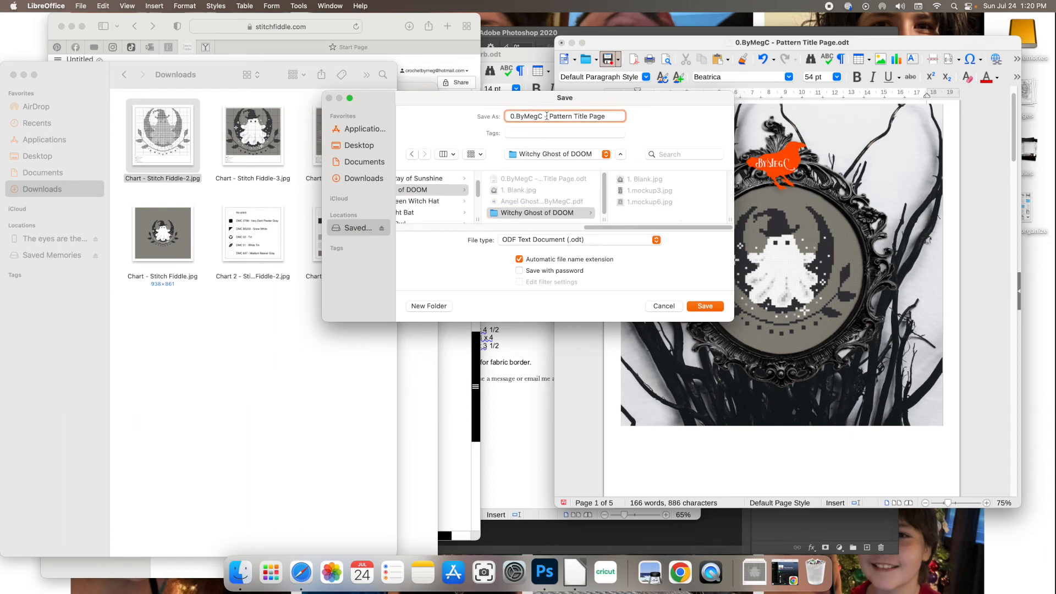
pyautogui.click(548, 115)
pyautogui.moveTo(610, 113); pyautogui.dragTo(506, 116)
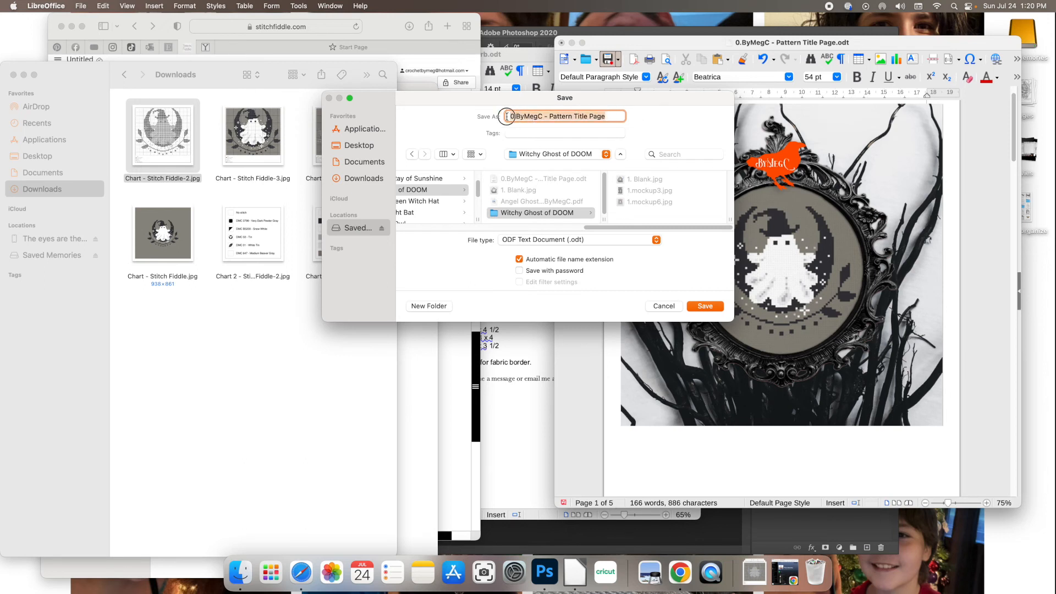
pyautogui.write('Witchy Ghost of DOOM')
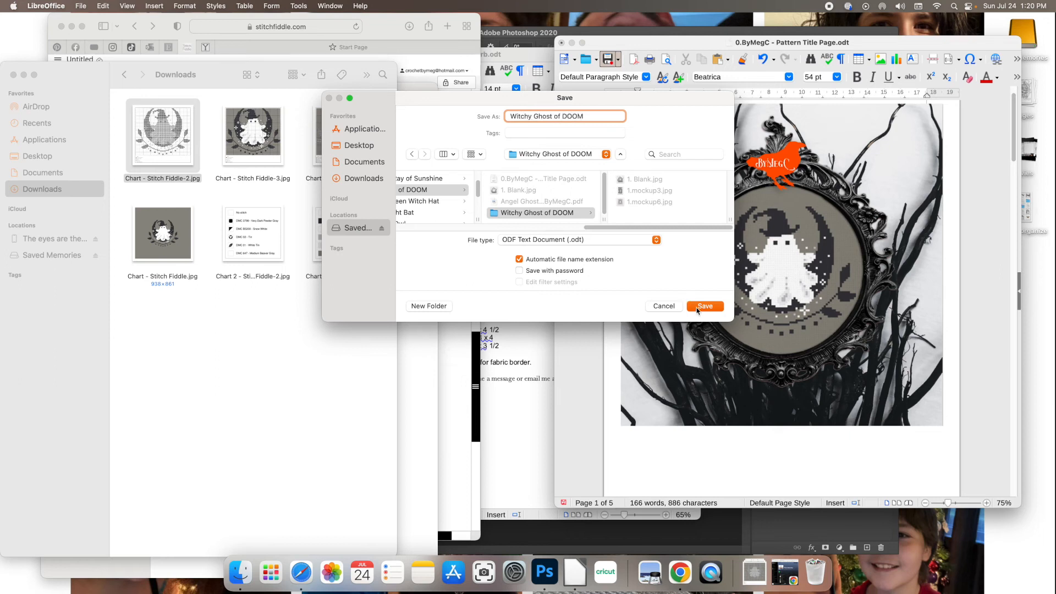
pyautogui.press('Return')
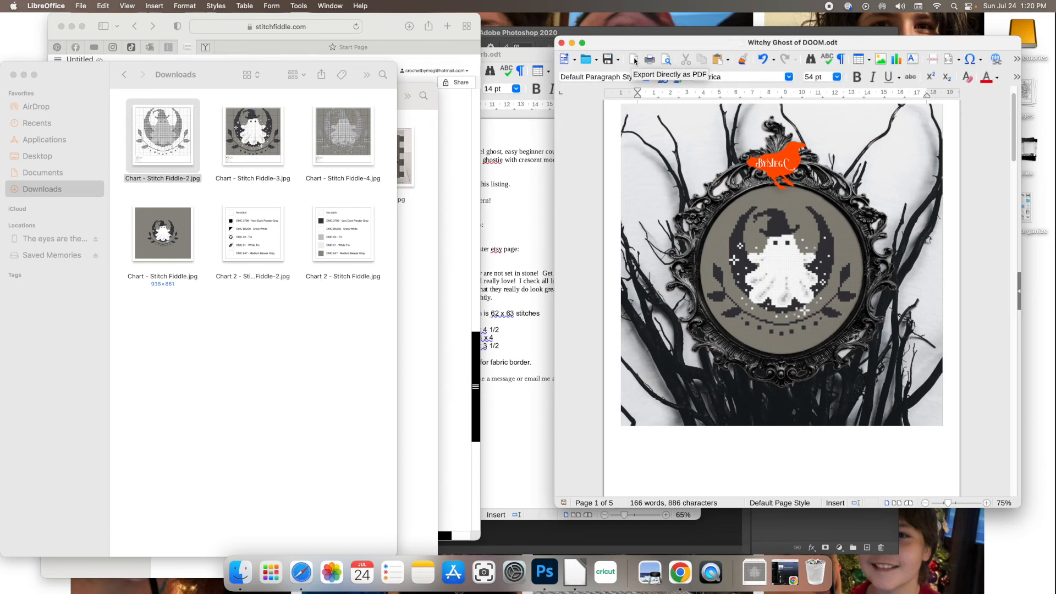
pyautogui.click(634, 60)
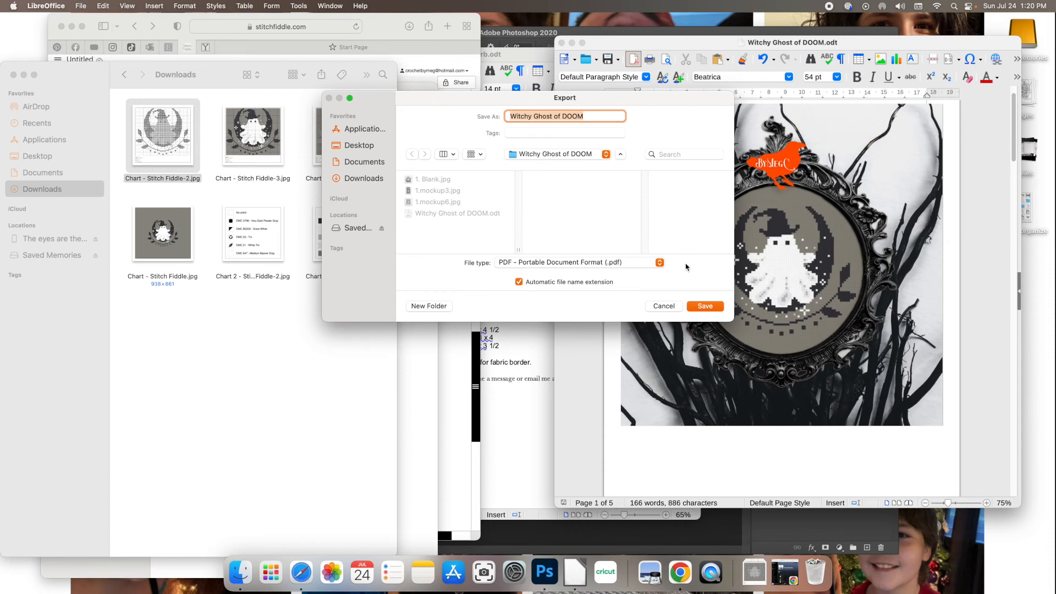
pyautogui.click(699, 306)
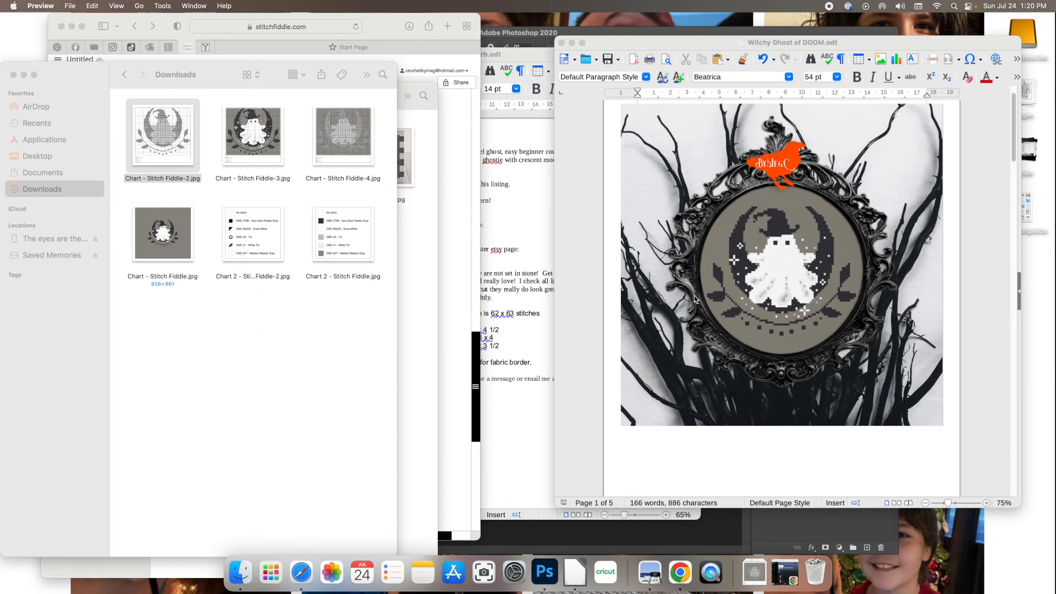
# Step: Examine every page of the exported Witchy Ghost of DOOM.pdf from the cover to the last chart, and open the screenshot tool
pyautogui.scroll(-1, 454, 311)
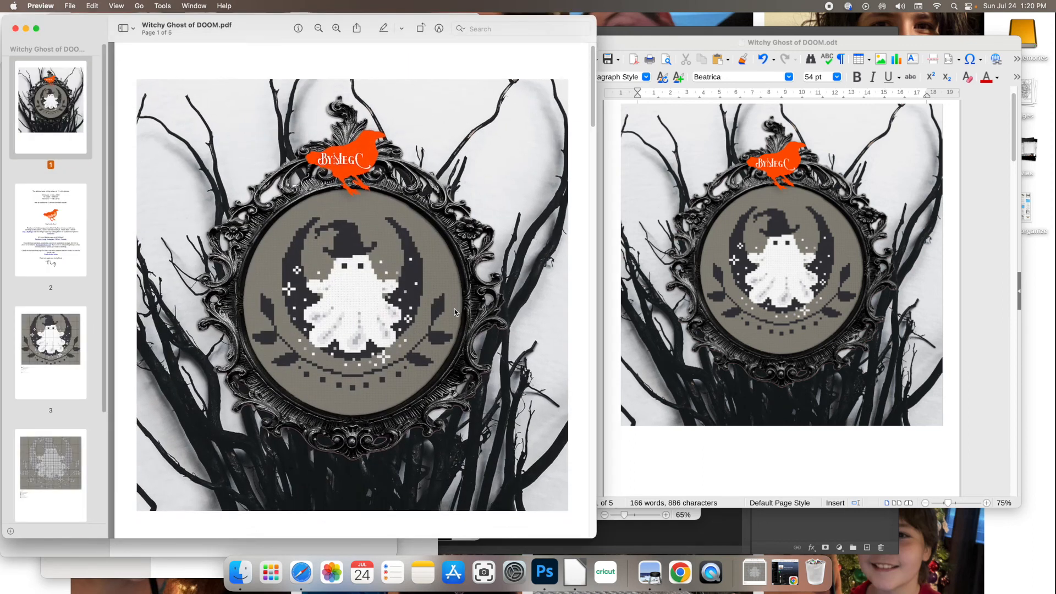
pyautogui.scroll(-3, 454, 312)
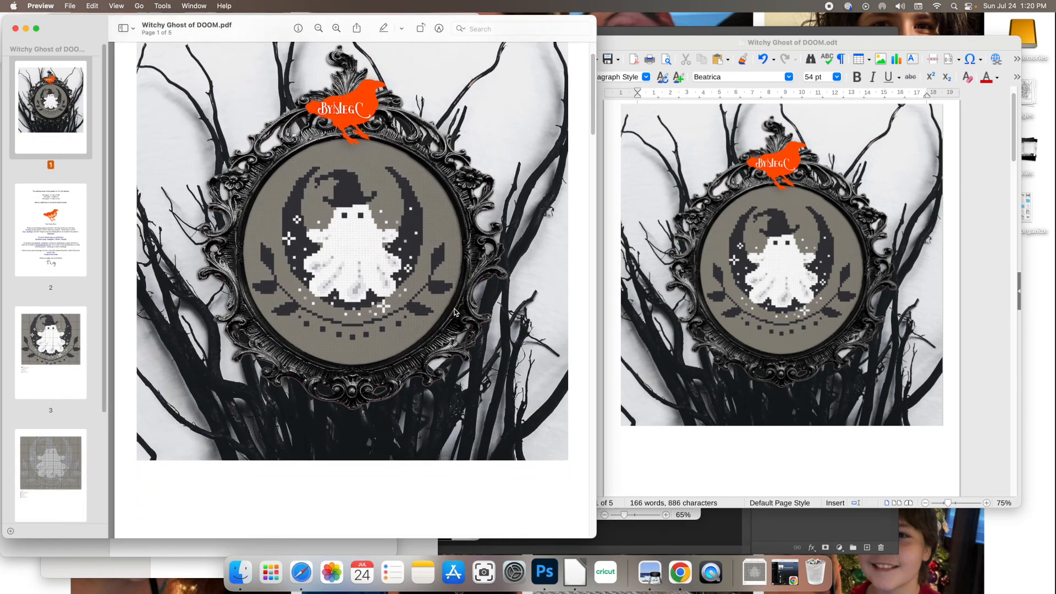
pyautogui.scroll(-10, 454, 312)
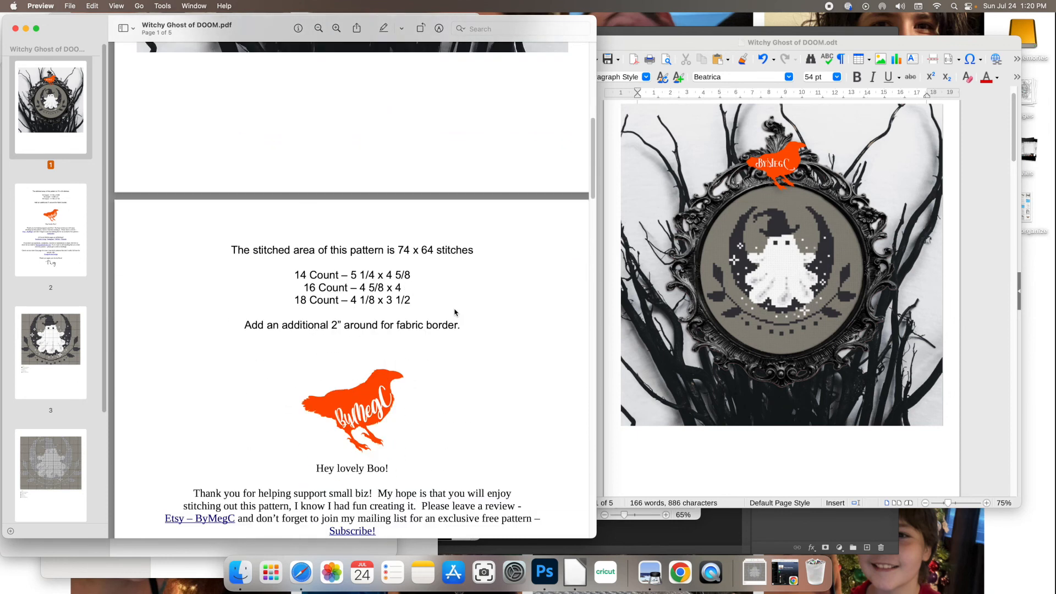
pyautogui.scroll(-3, 454, 312)
pyautogui.scroll(-10, 454, 312)
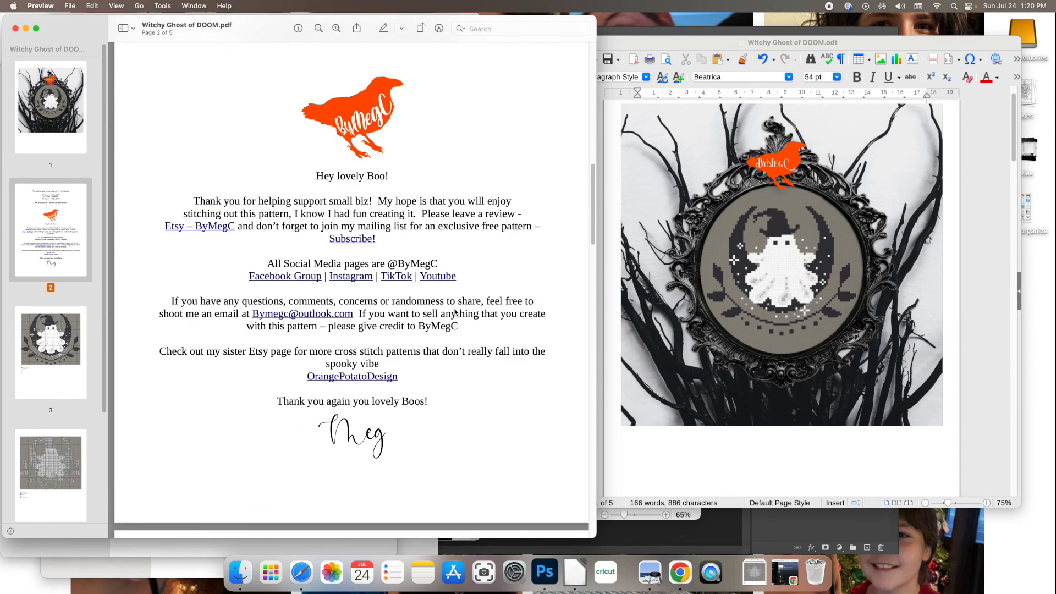
pyautogui.scroll(-3, 454, 312)
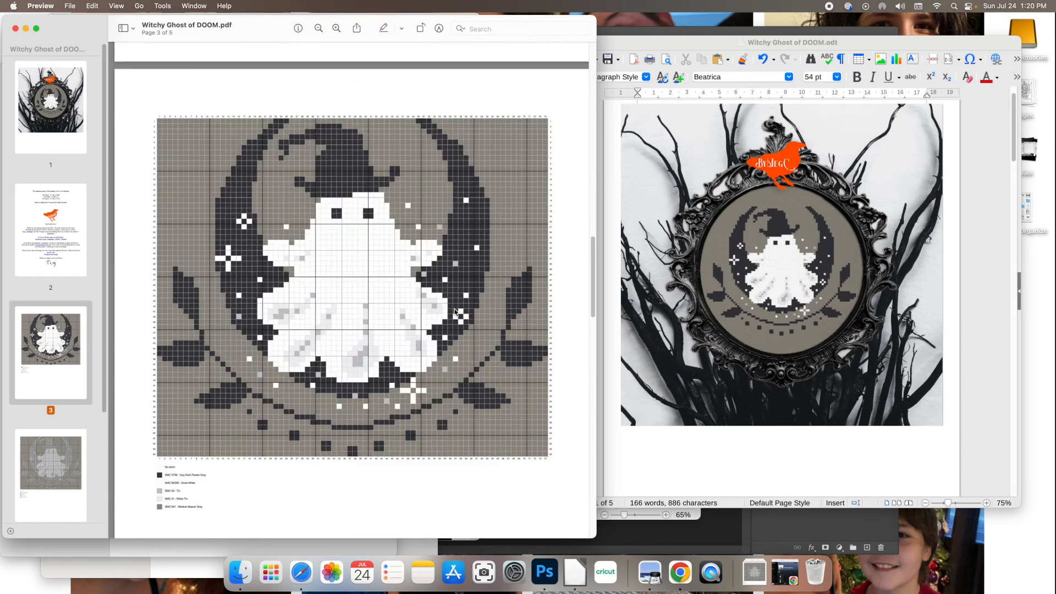
pyautogui.scroll(-10, 454, 312)
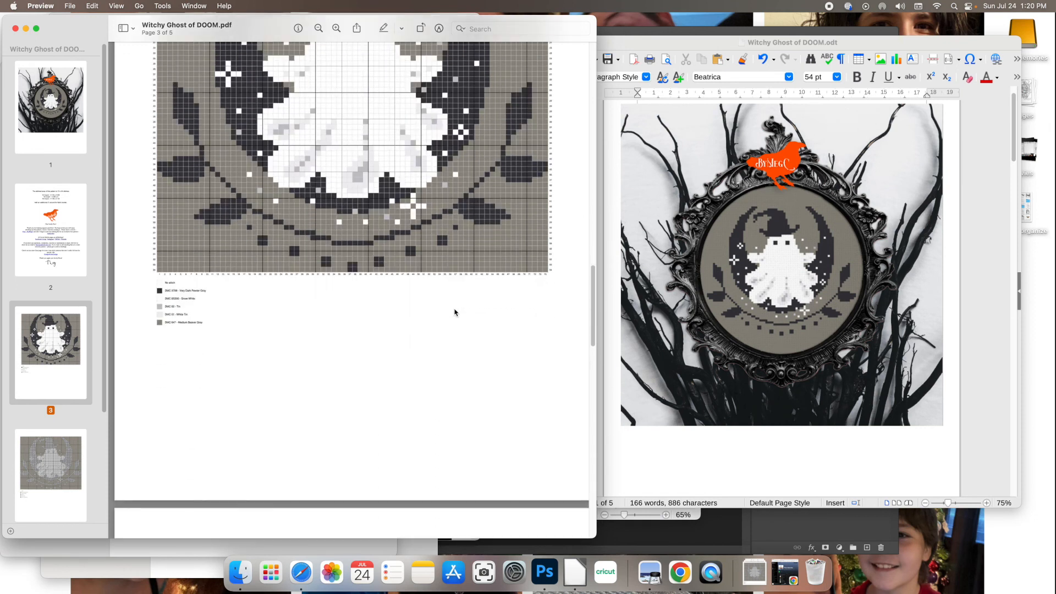
pyautogui.scroll(-15, 454, 312)
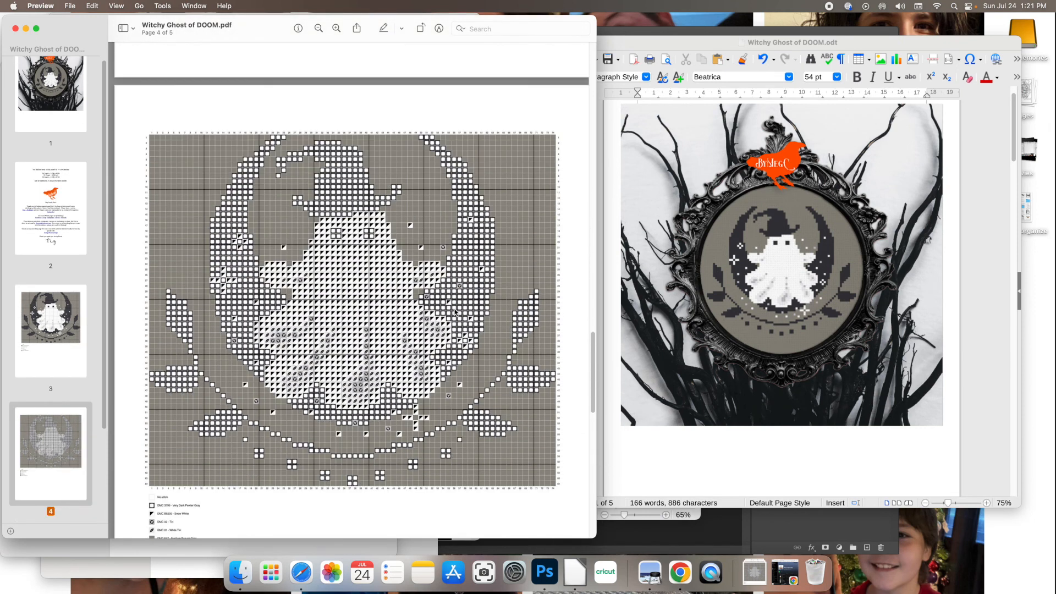
pyautogui.scroll(-15, 455, 311)
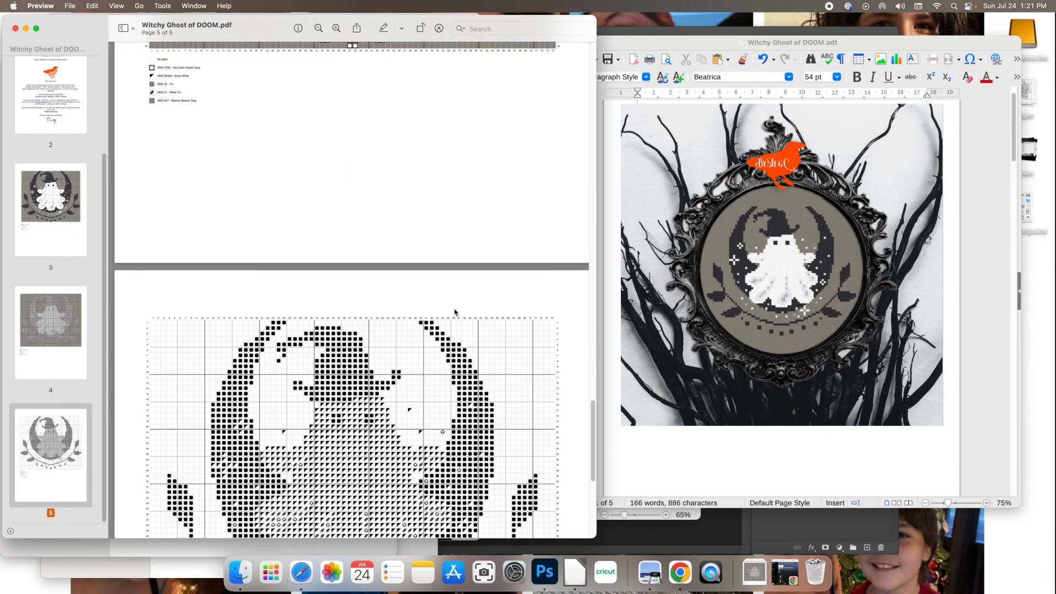
pyautogui.scroll(-5, 454, 312)
pyautogui.moveTo(593, 459); pyautogui.dragTo(584, 61)
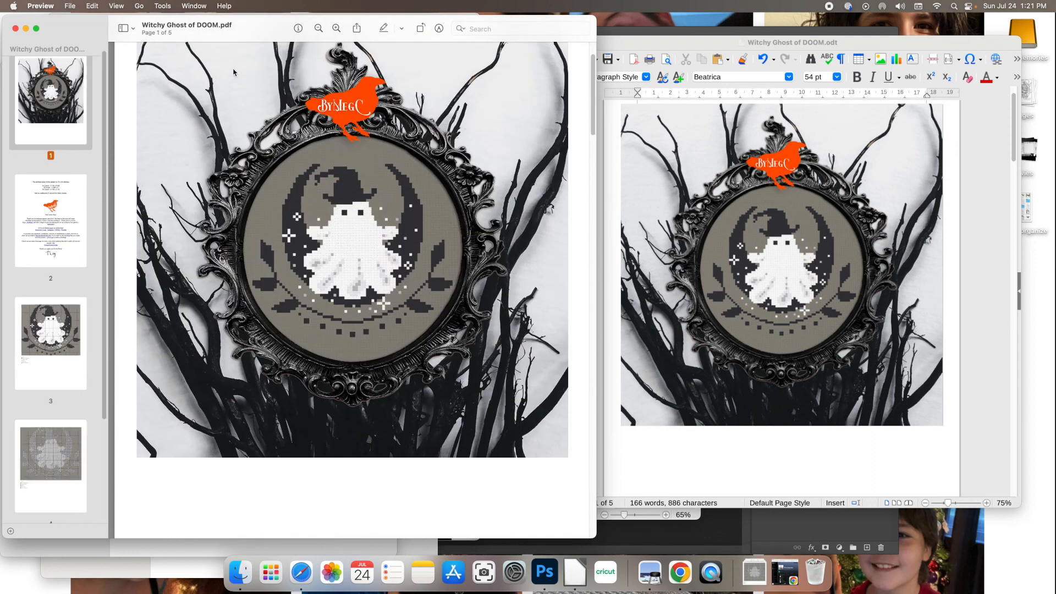
pyautogui.click(485, 575)
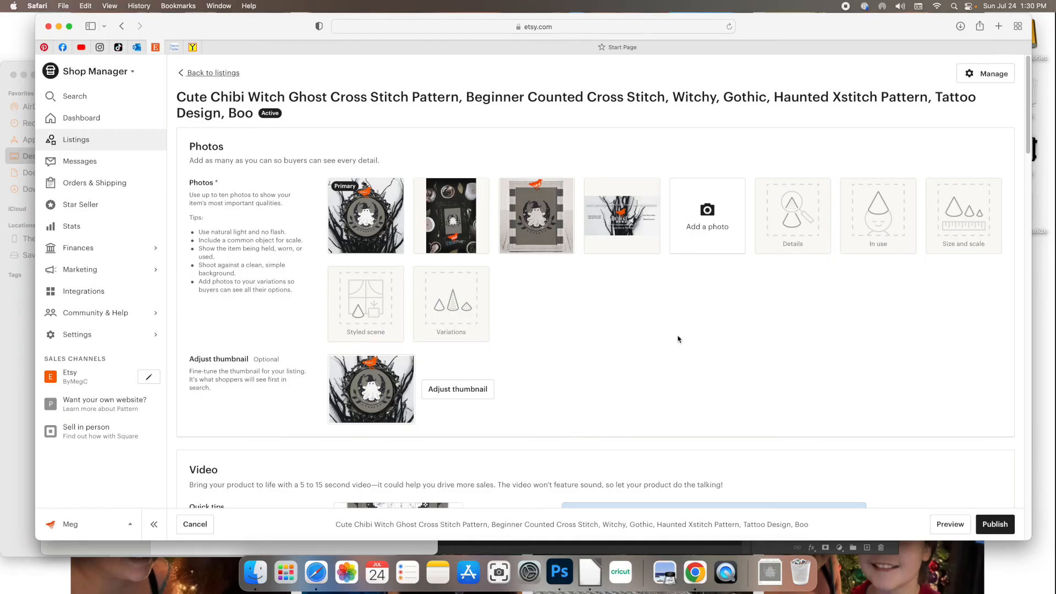
# Step: Set the holiday of the witch ghost pattern's Etsy listing to Halloween and go on to its description
pyautogui.scroll(-7, 678, 340)
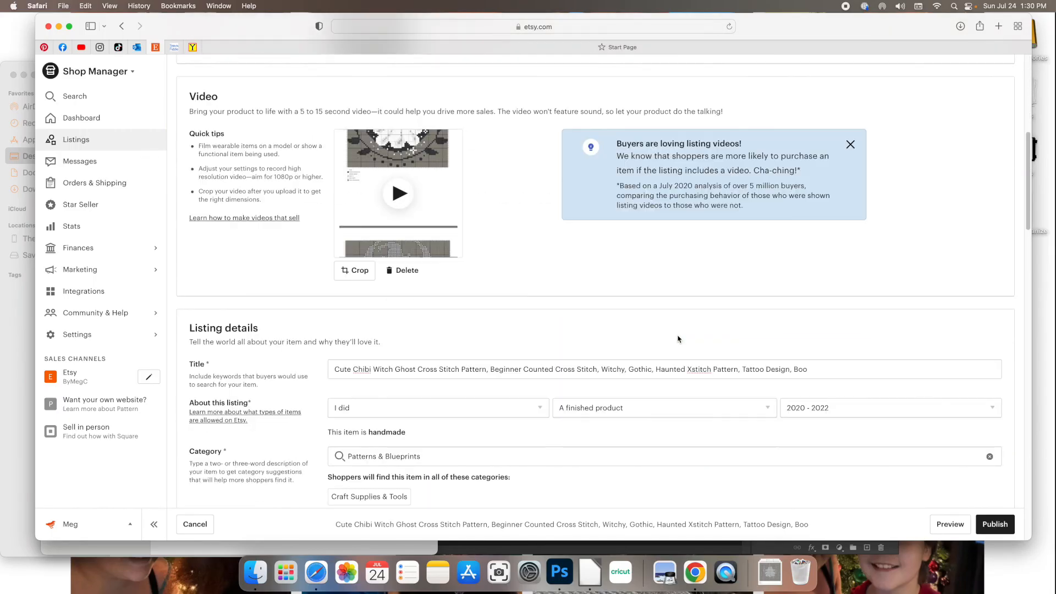
pyautogui.scroll(-10, 678, 339)
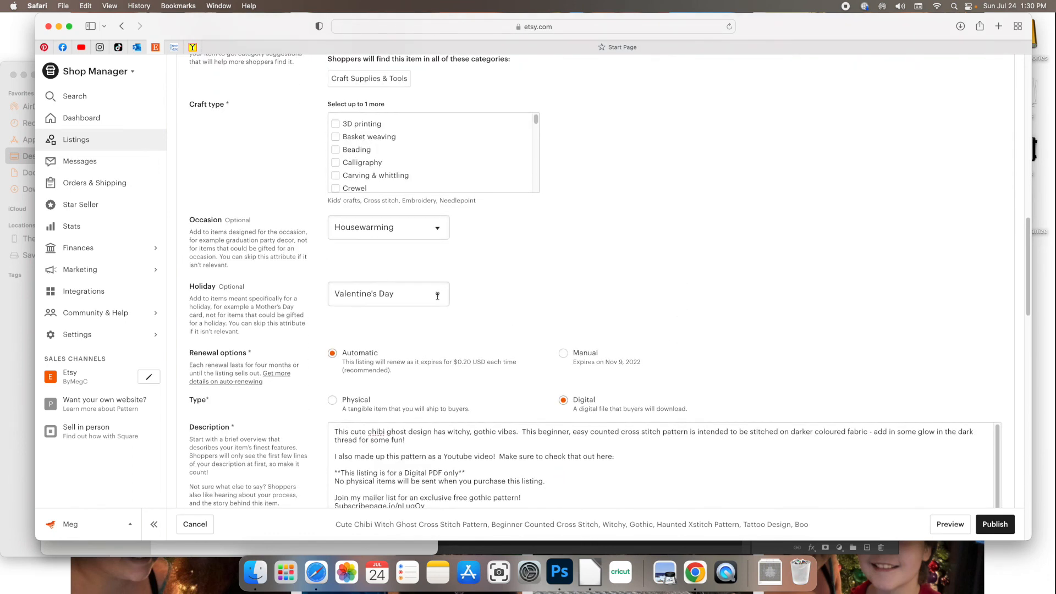
pyautogui.click(438, 295)
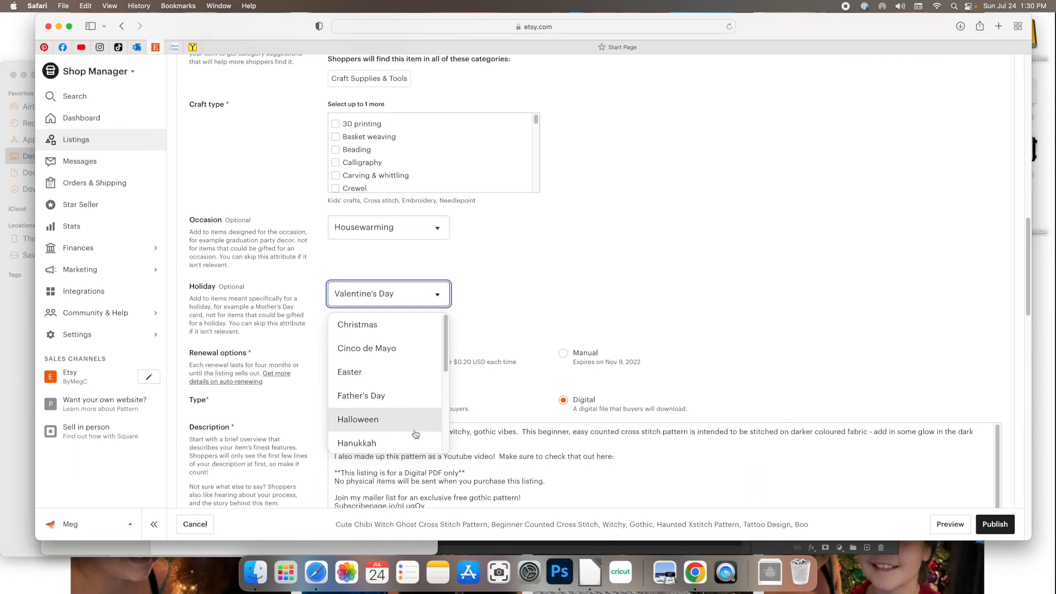
pyautogui.click(385, 419)
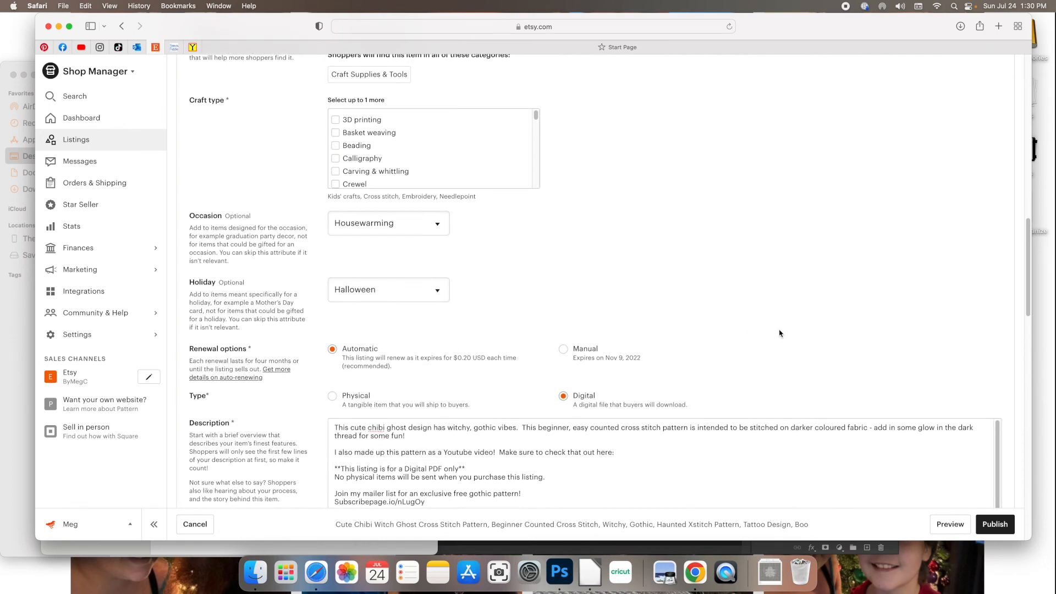
pyautogui.scroll(-3, 778, 332)
pyautogui.scroll(-5, 896, 368)
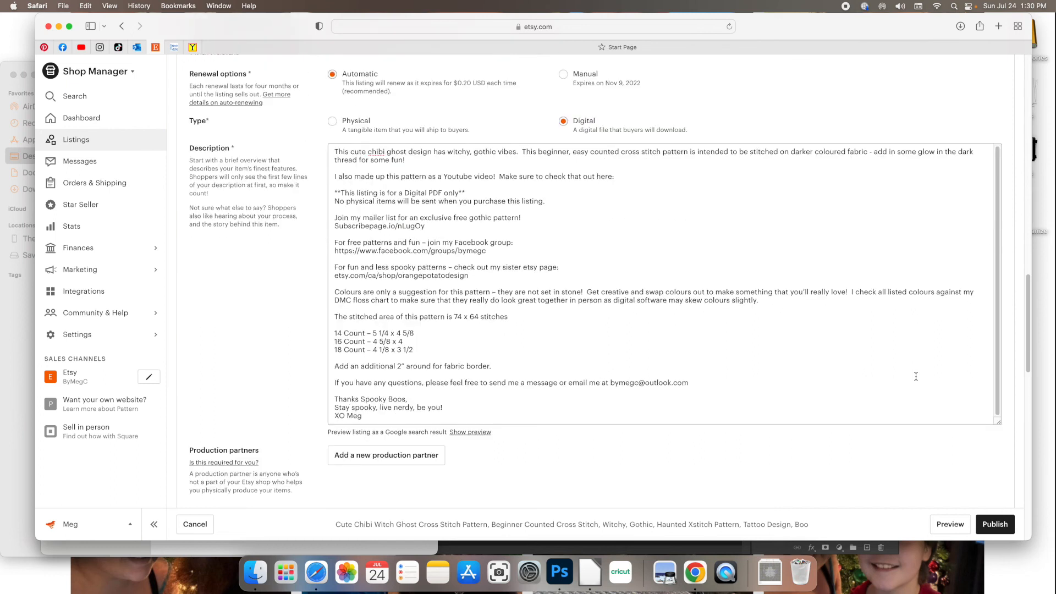
# Step: Check the listing's description, tags, price and attached digital file, and publish the witch ghost pattern listing
pyautogui.scroll(-7, 916, 376)
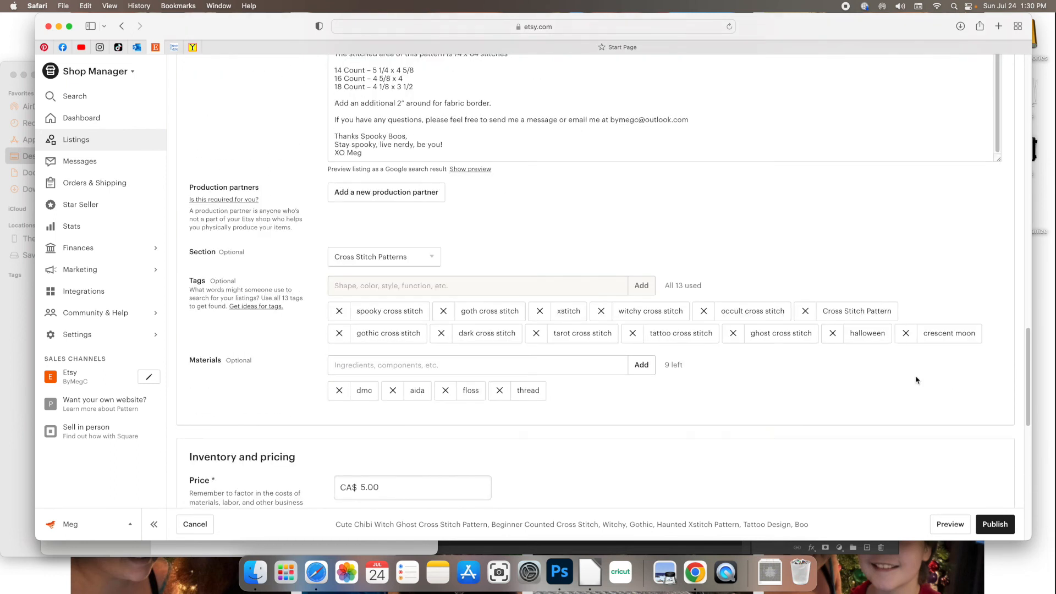
pyautogui.scroll(-14, 915, 380)
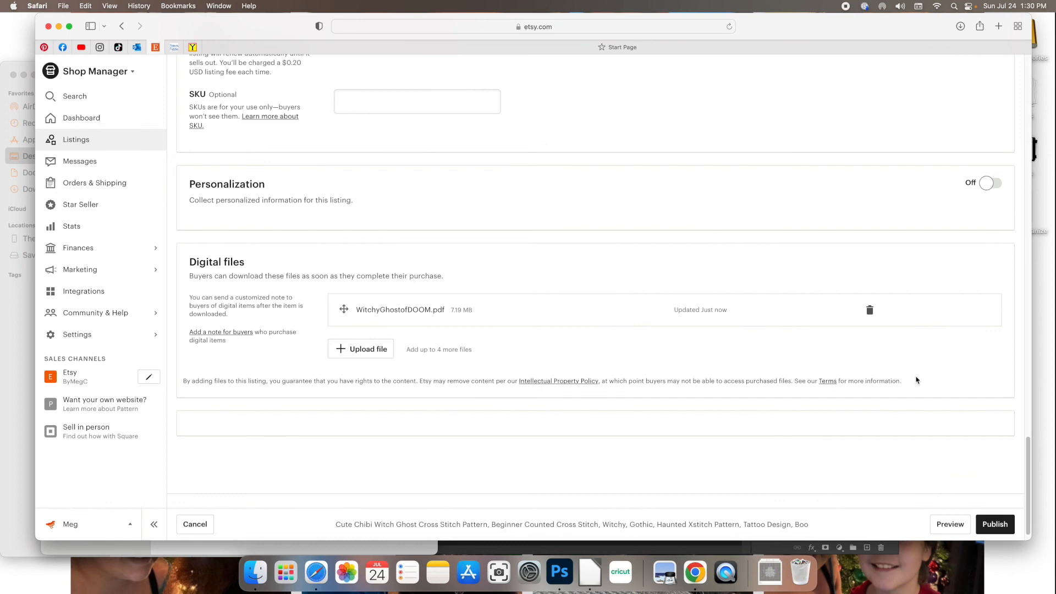
pyautogui.click(993, 525)
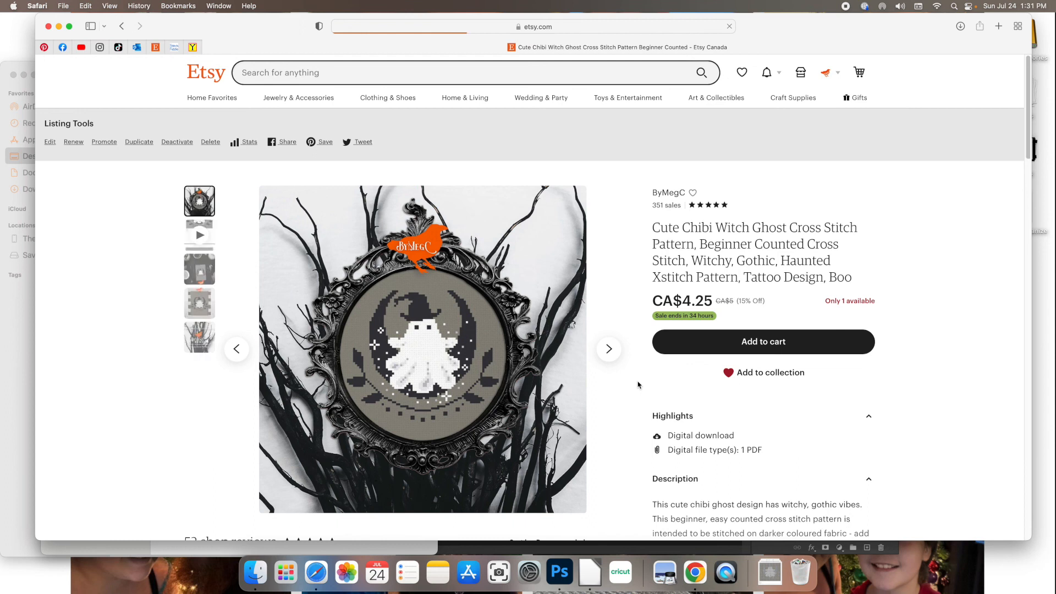
# Step: Expand the published listing's description and read it through to the delivery details, then return to the listing photos
pyautogui.scroll(-5, 634, 385)
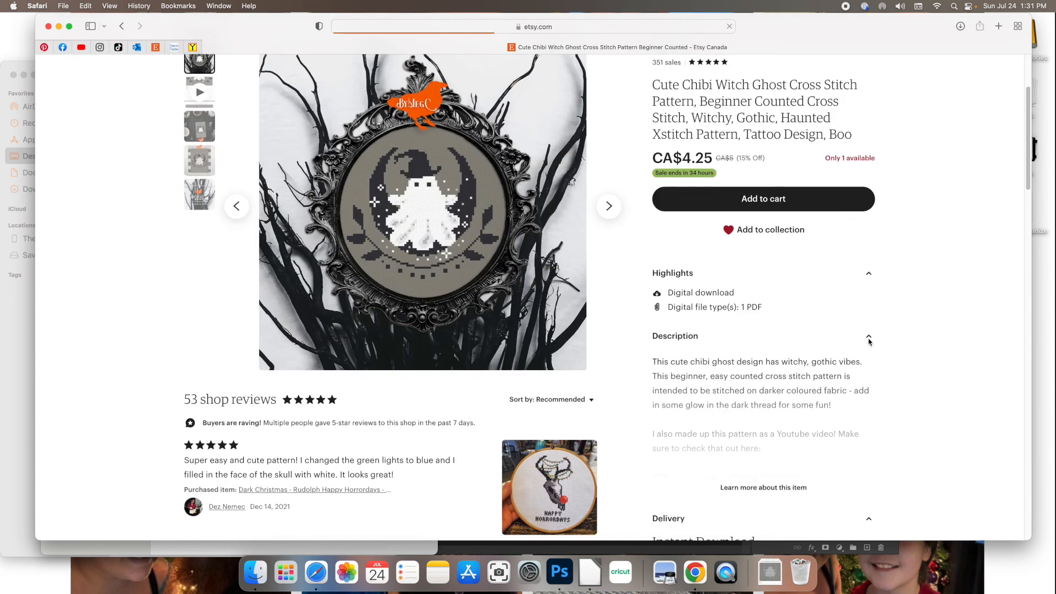
pyautogui.scroll(-1, 870, 344)
pyautogui.click(781, 466)
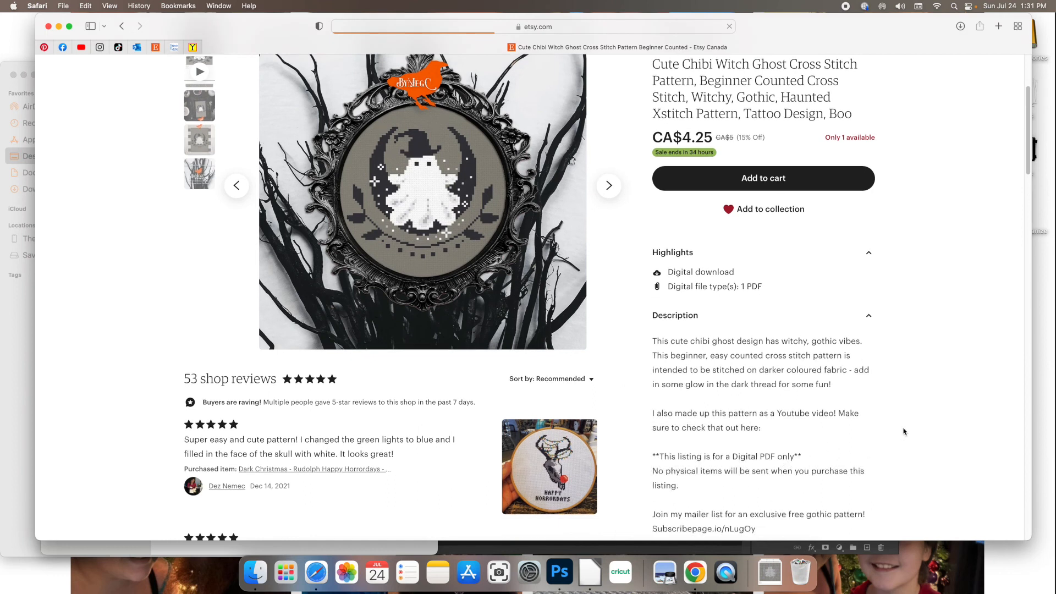
pyautogui.scroll(-5, 903, 431)
pyautogui.scroll(-6, 903, 432)
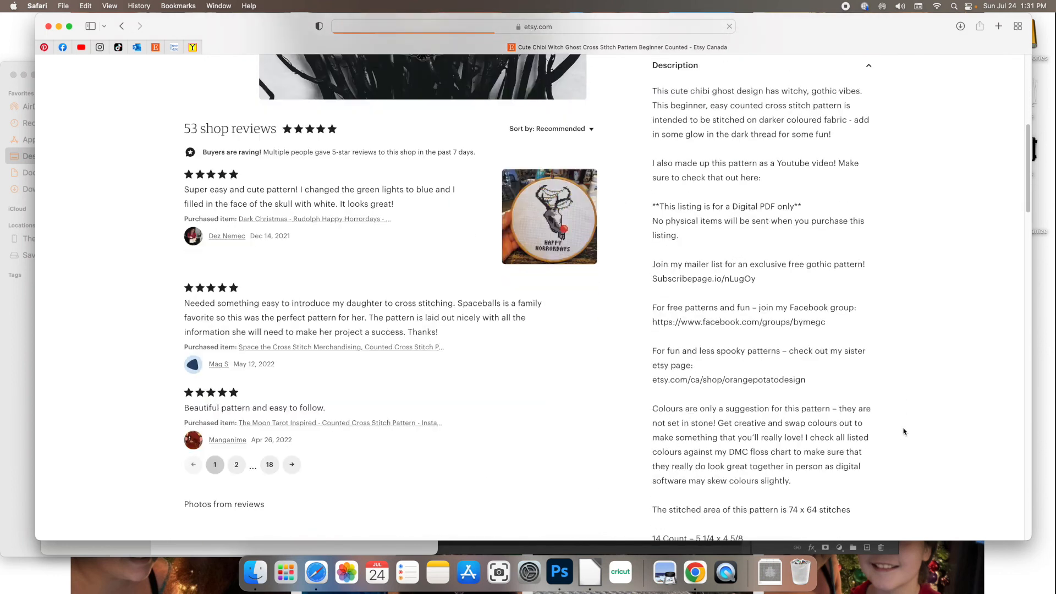
pyautogui.scroll(-10, 904, 432)
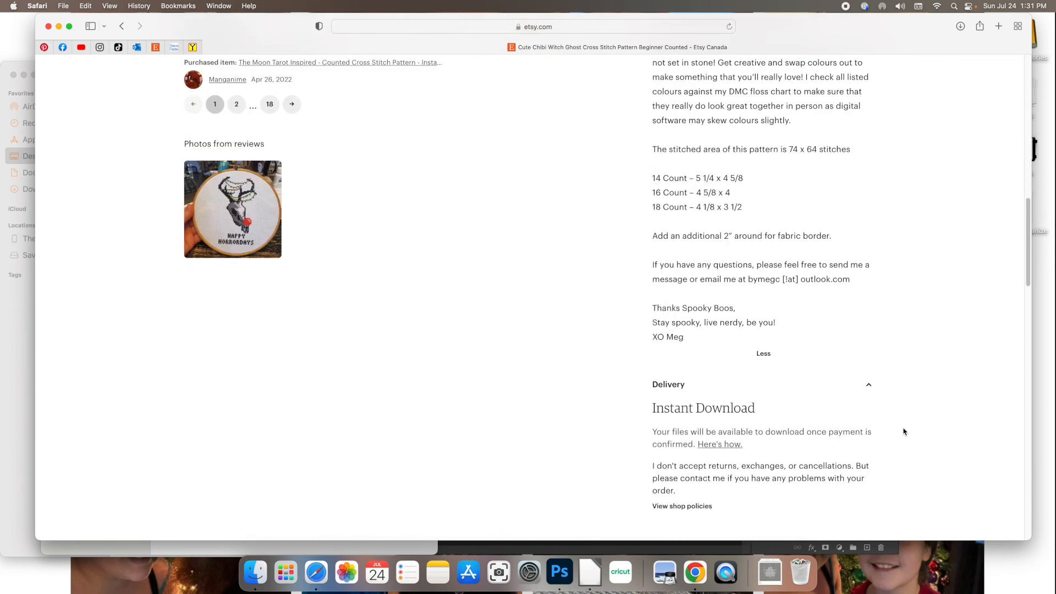
pyautogui.scroll(5, 904, 432)
pyautogui.scroll(20, 903, 432)
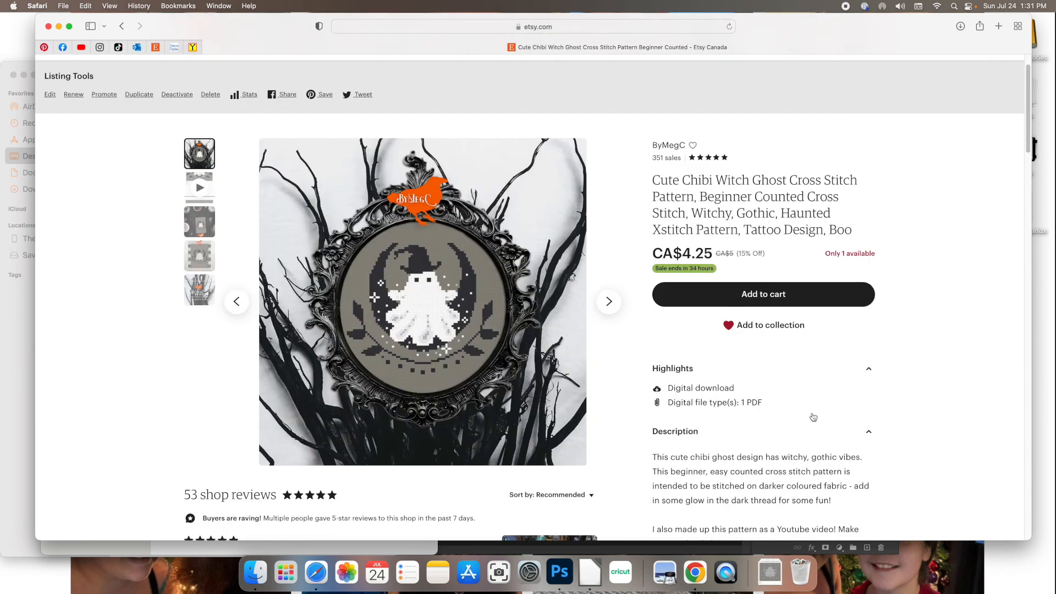
# Step: Browse the published listing's gallery through the preview video and the mockup images
pyautogui.click(609, 302)
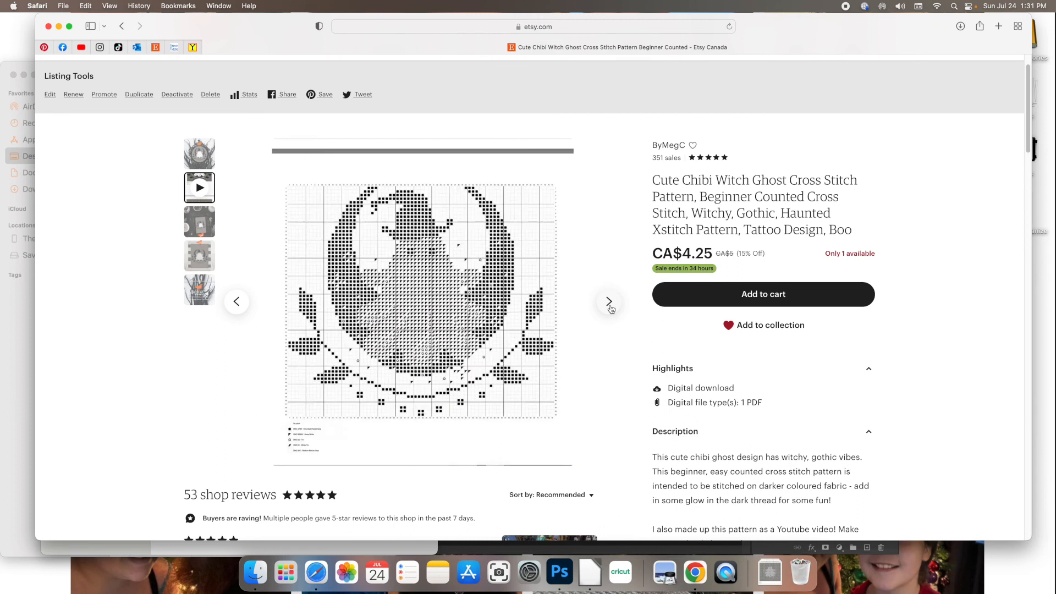
pyautogui.click(608, 303)
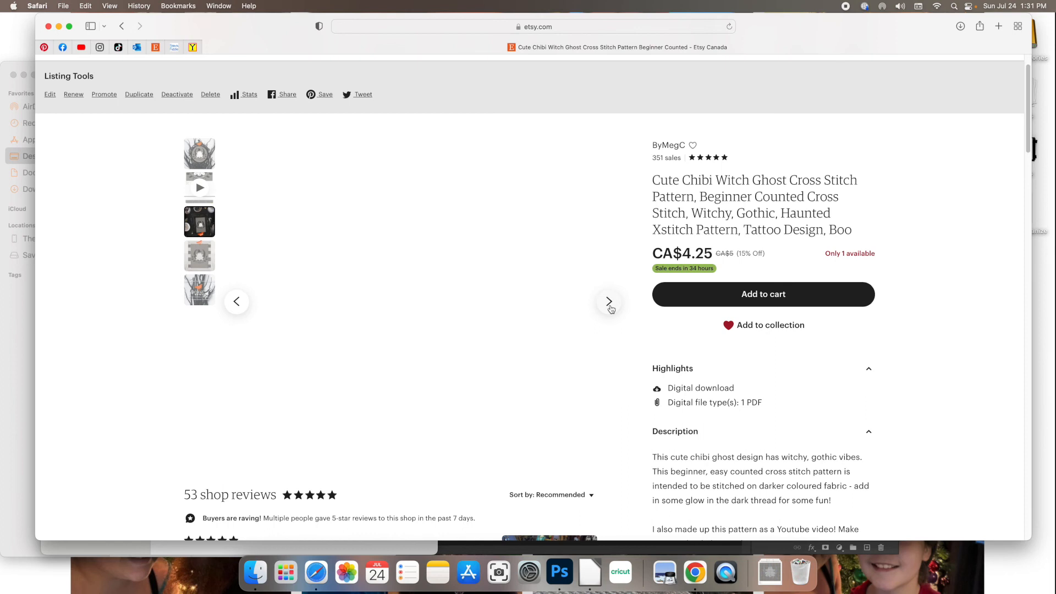
pyautogui.click(610, 308)
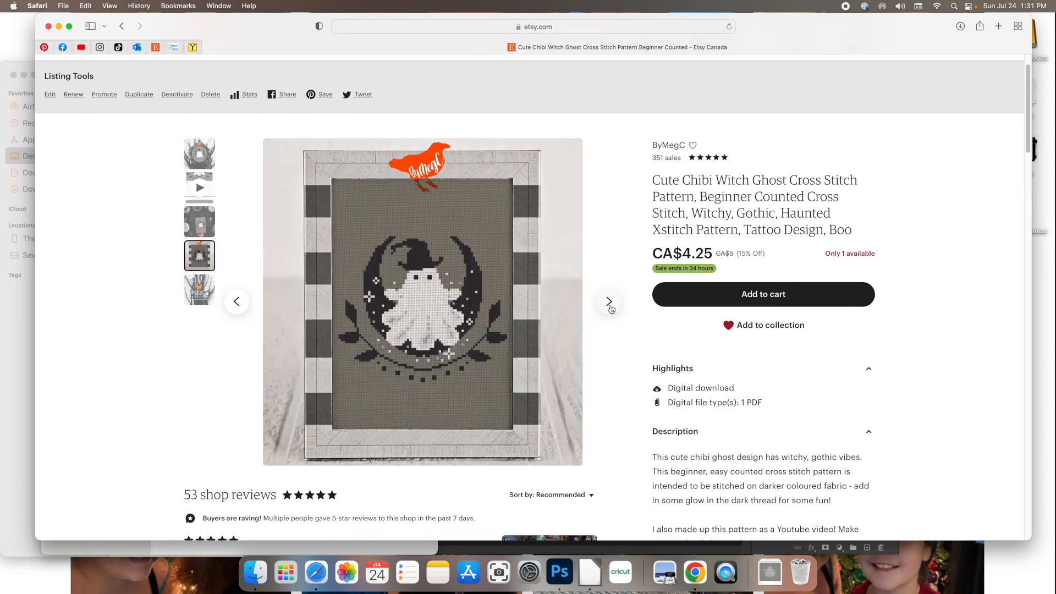
pyautogui.click(611, 308)
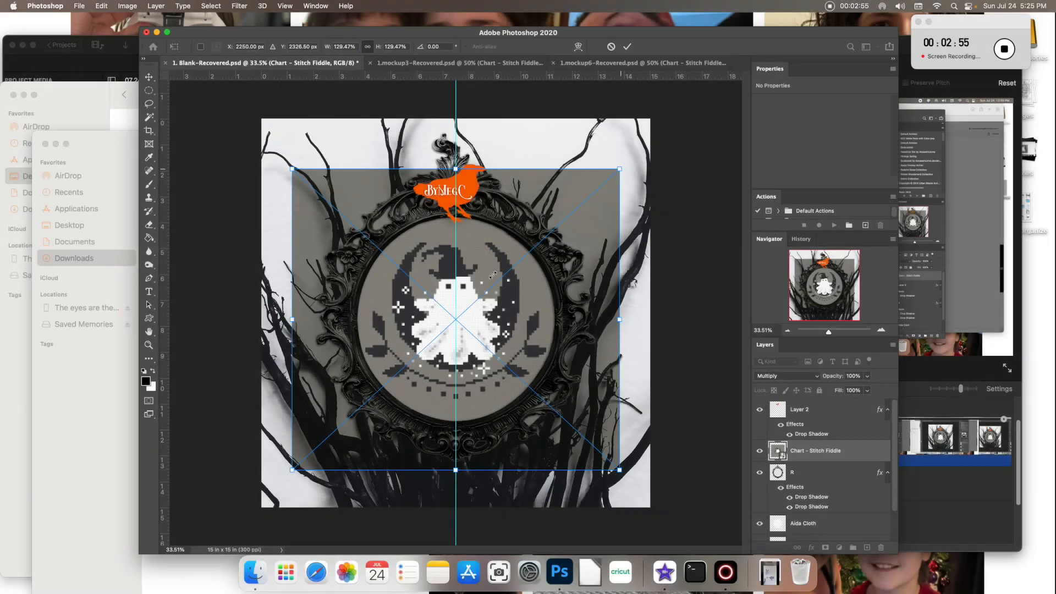
pyautogui.moveTo(493, 274); pyautogui.dragTo(422, 350)
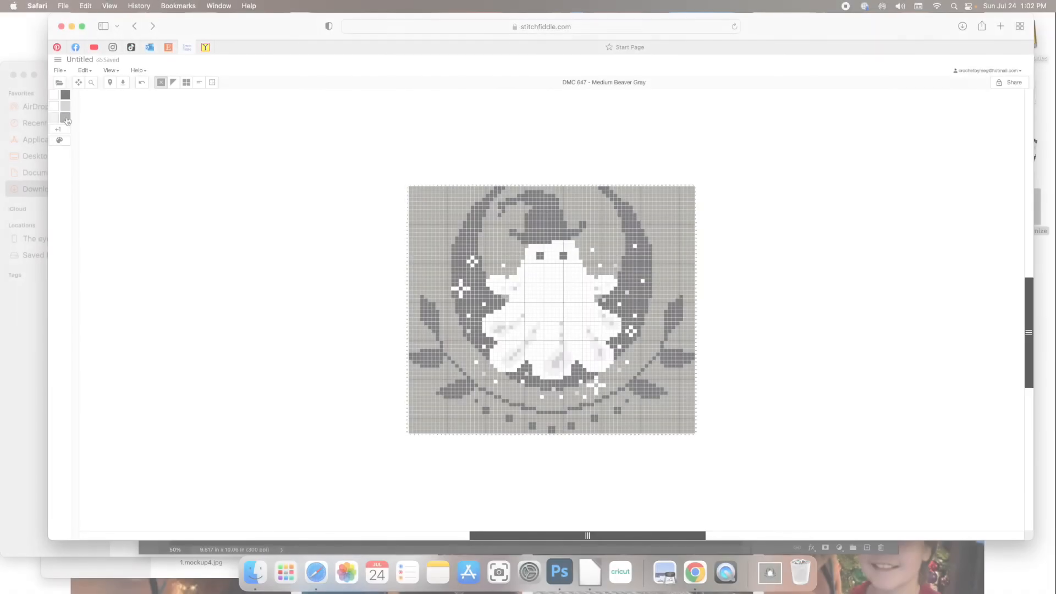
pyautogui.click(66, 117)
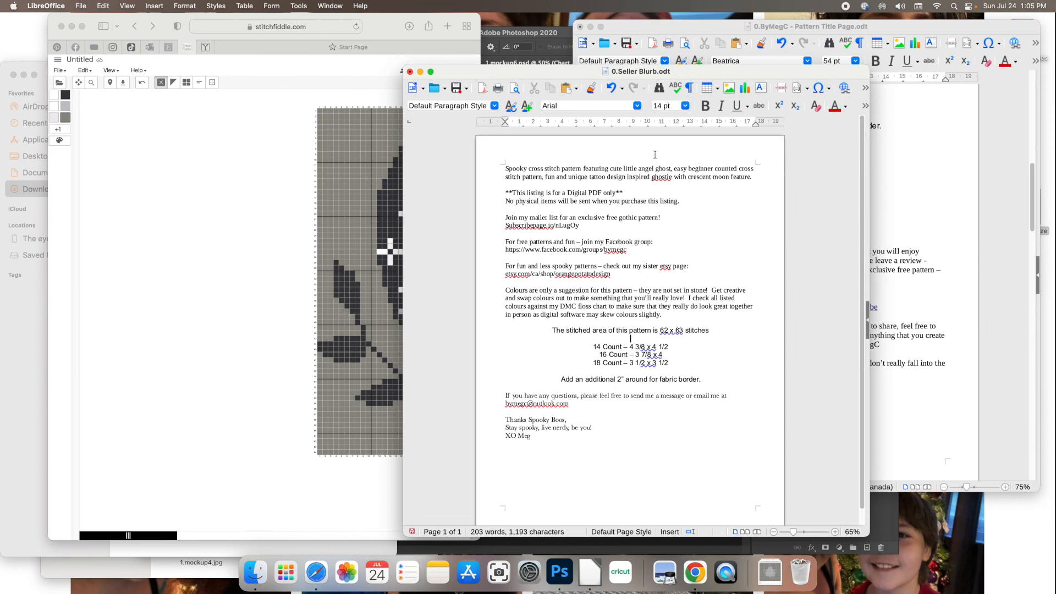
pyautogui.click(903, 293)
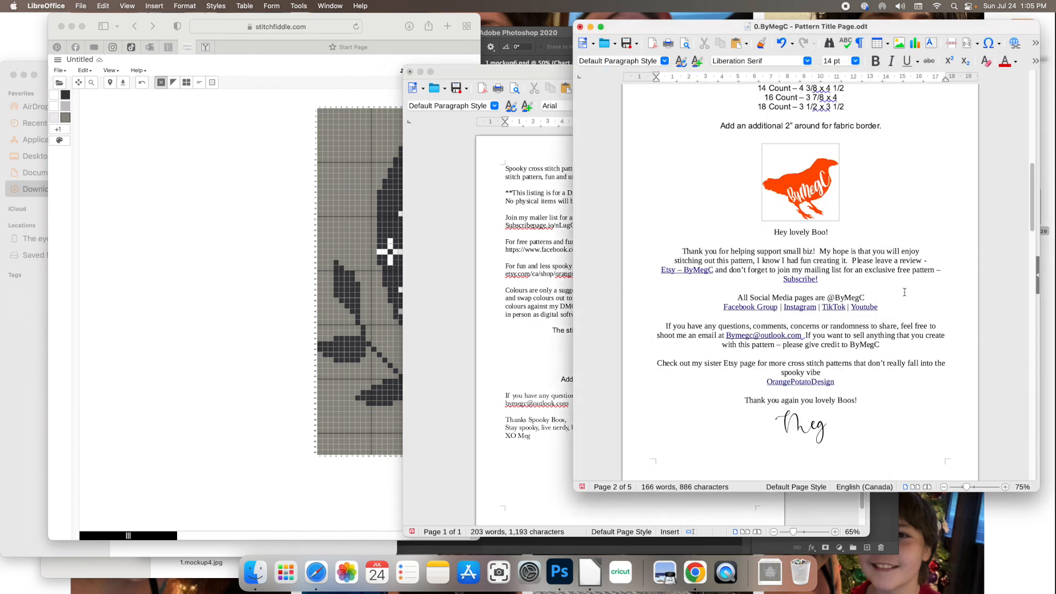
pyautogui.scroll(10, 904, 292)
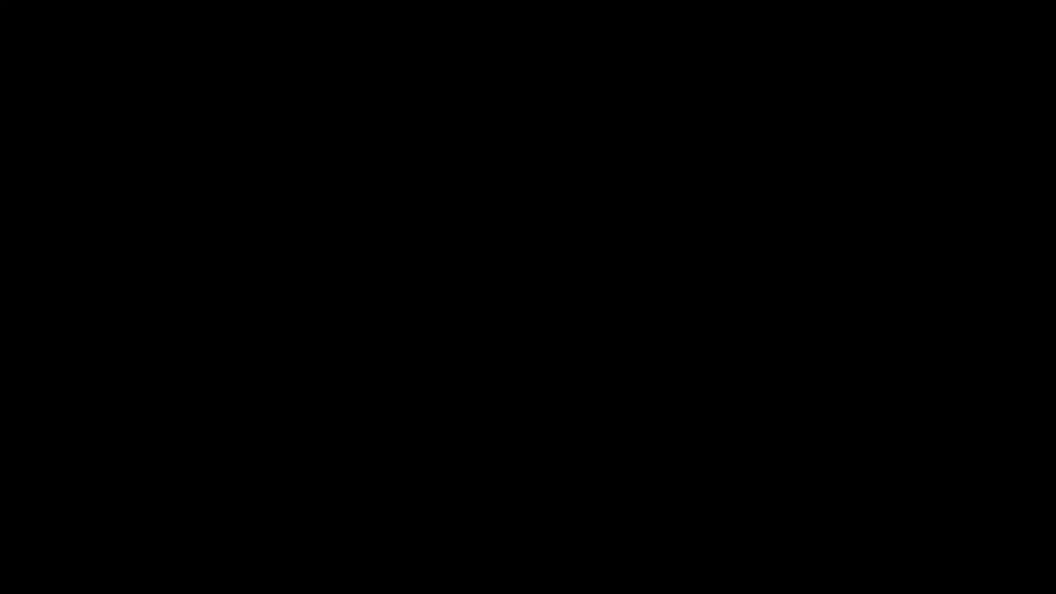